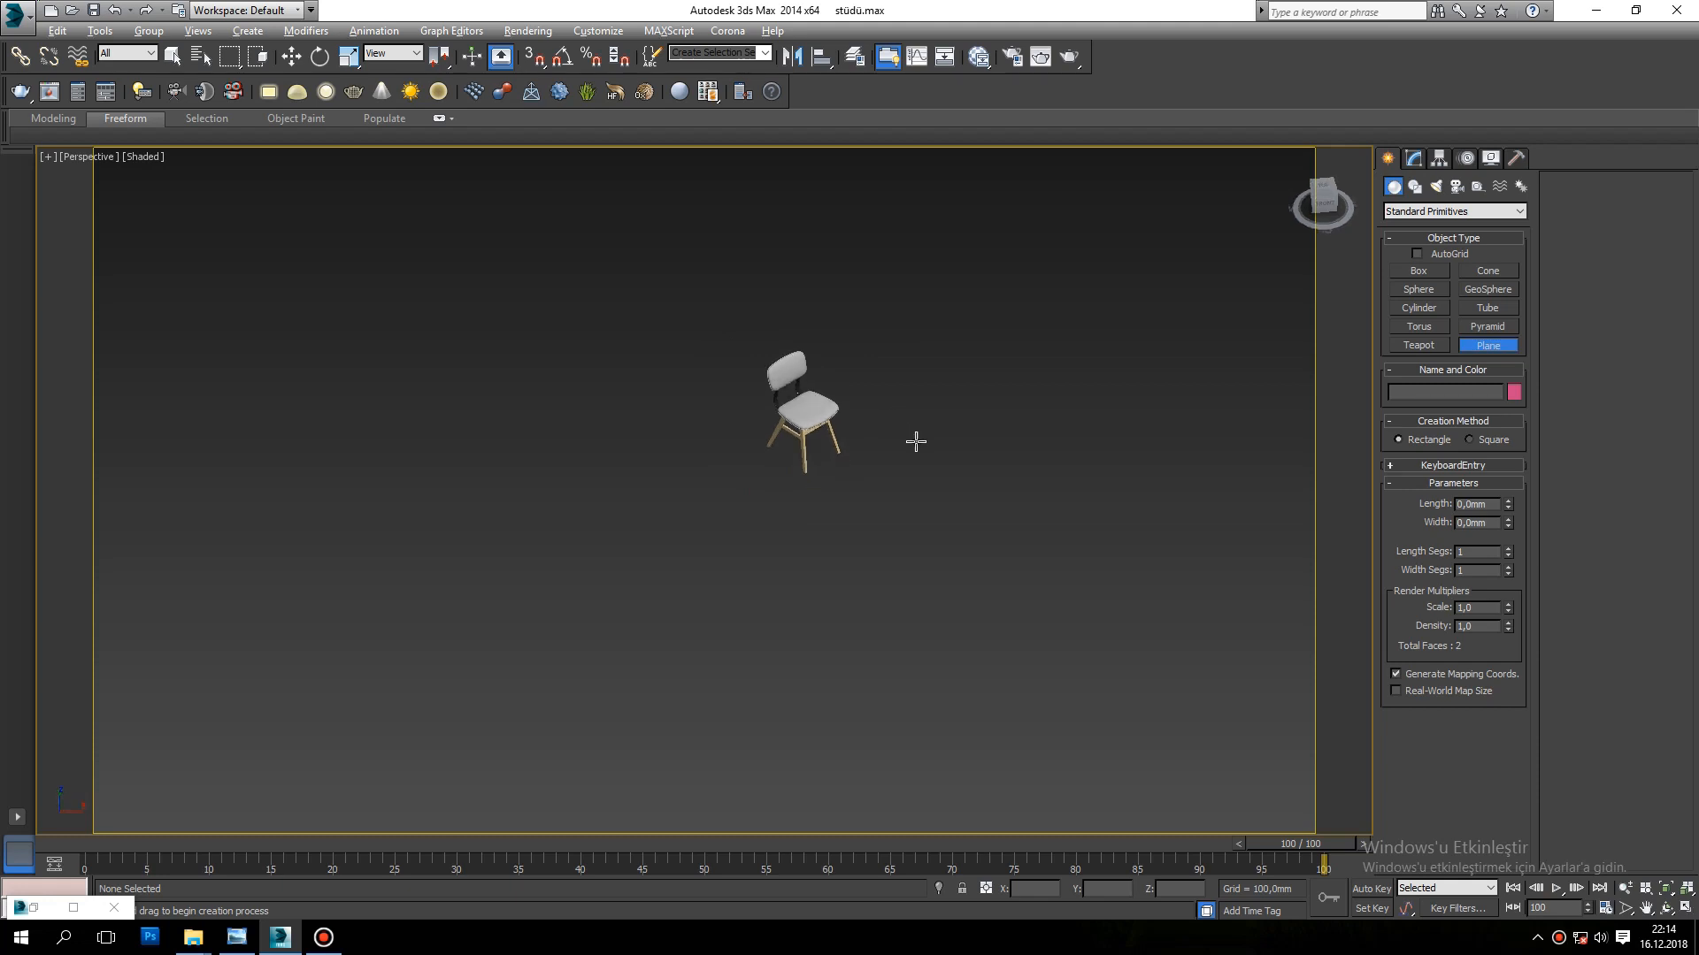
Step: Create a rectangular floor plane about 4196 mm long and 3261 mm wide under the chair
middle_drag(819, 401, 806, 483)
drag(594, 282, 667, 793)
middle_drag(730, 605, 773, 524)
right_click(793, 447)
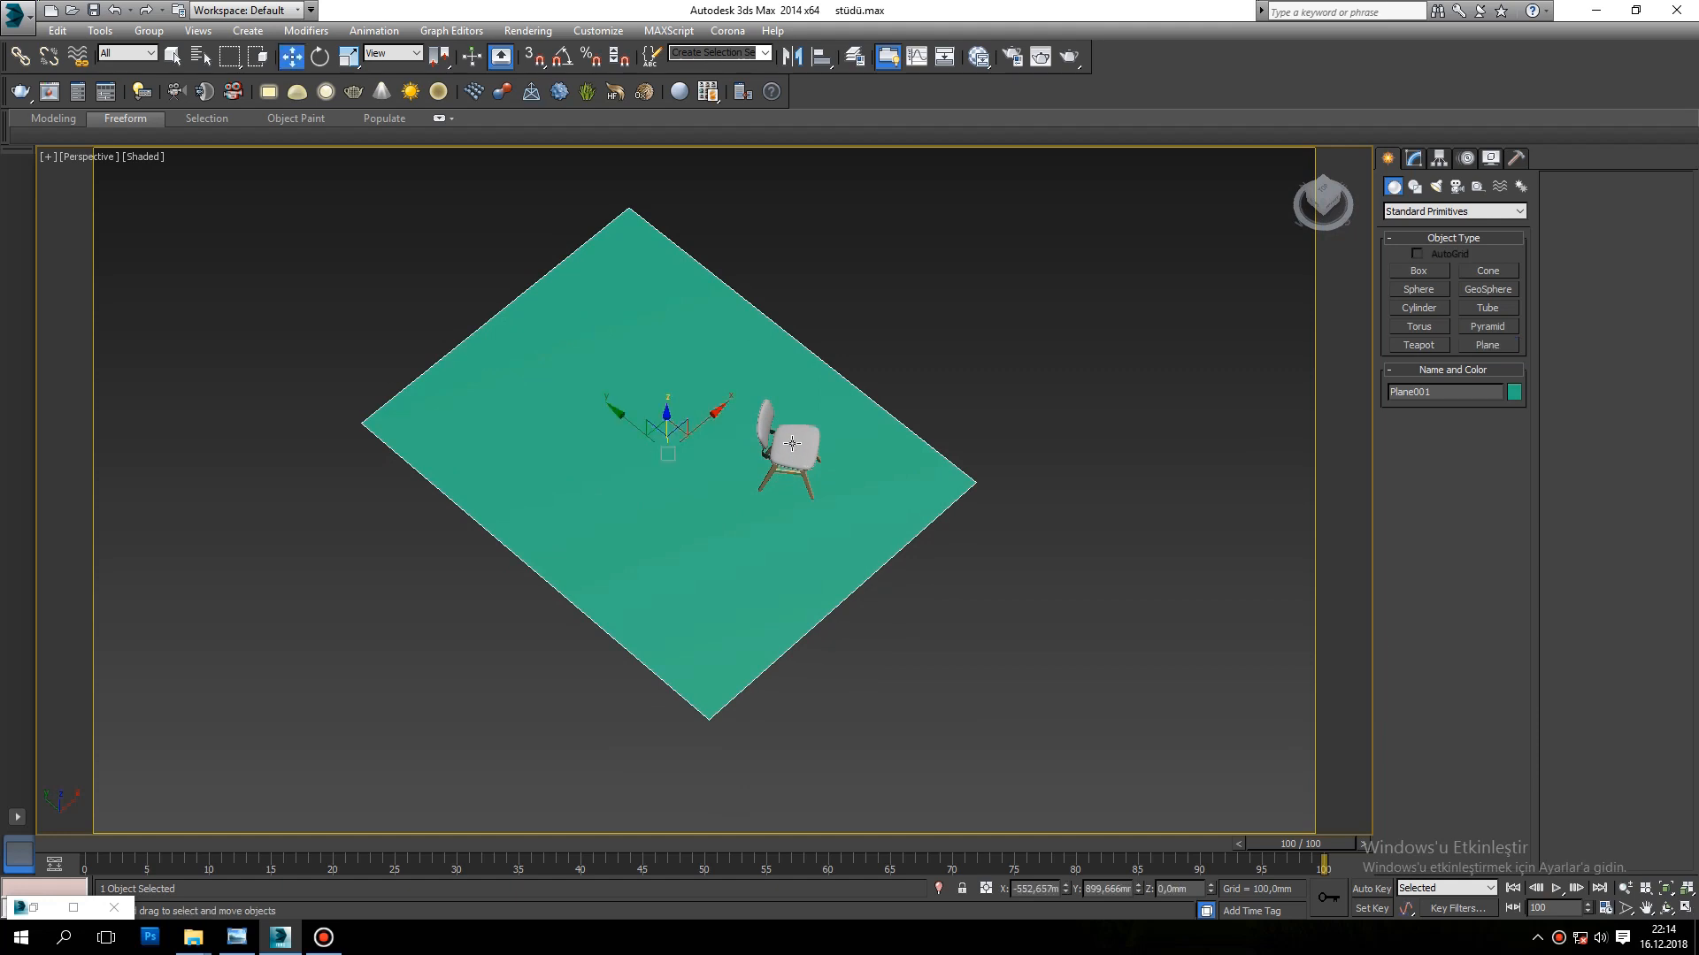
Step: Set the chair's absolute rotation about the Z axis to 0
click(790, 445)
right_click(319, 57)
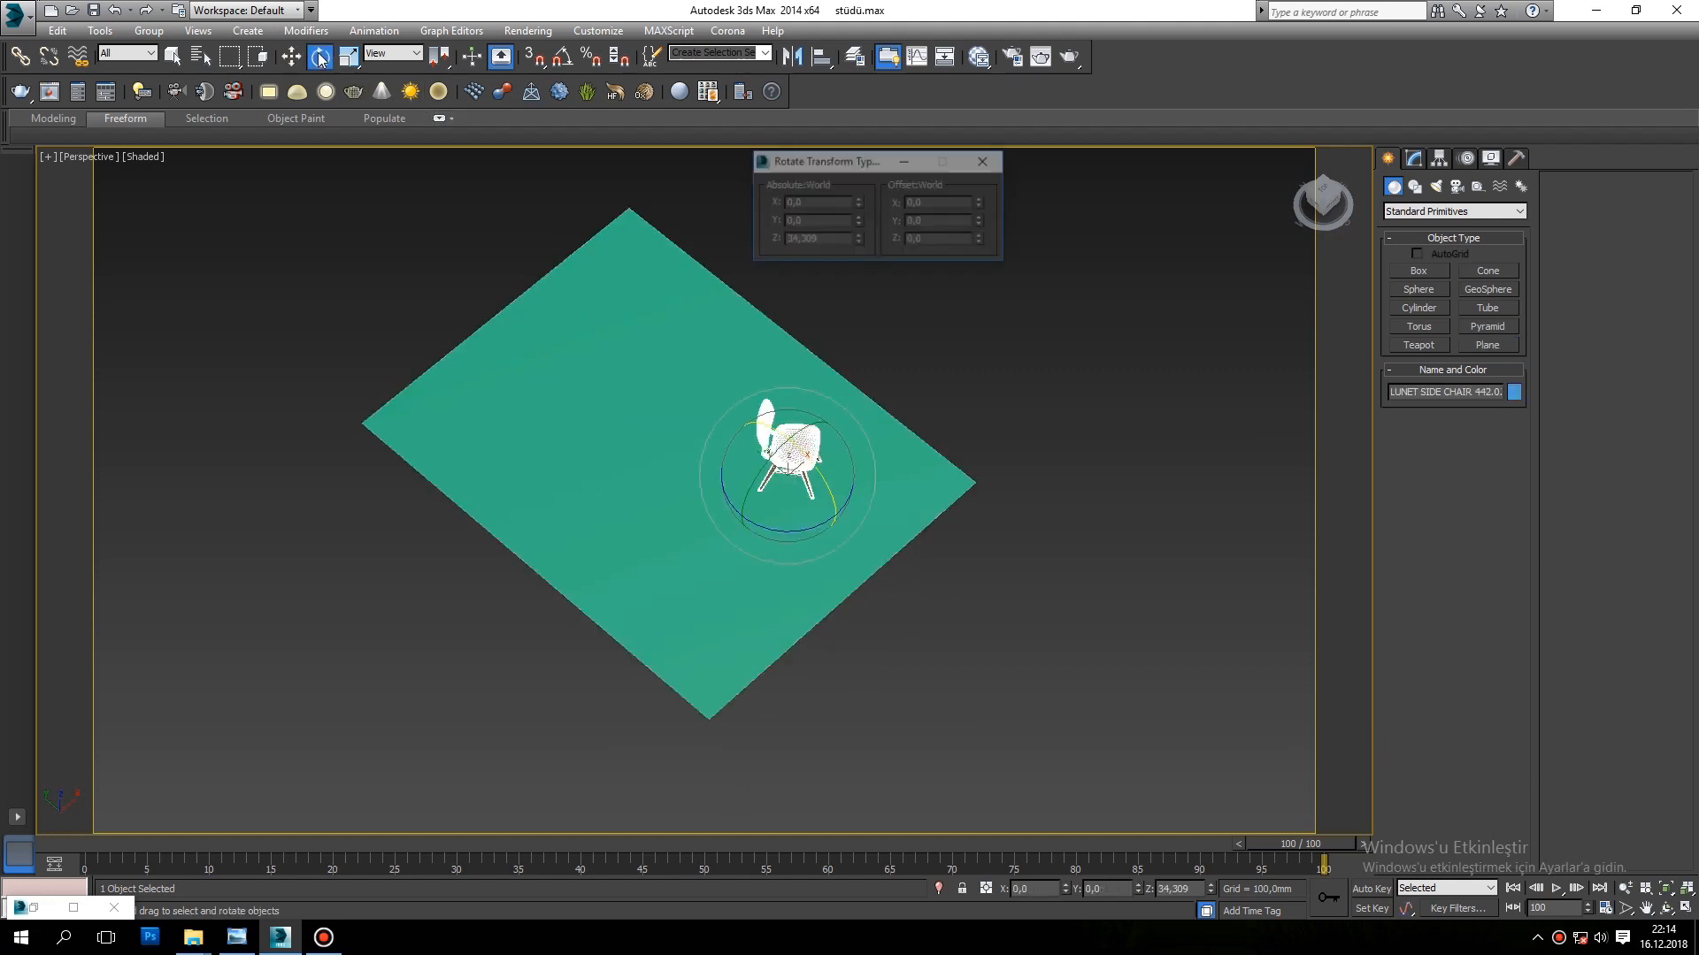
right_click(858, 242)
click(985, 164)
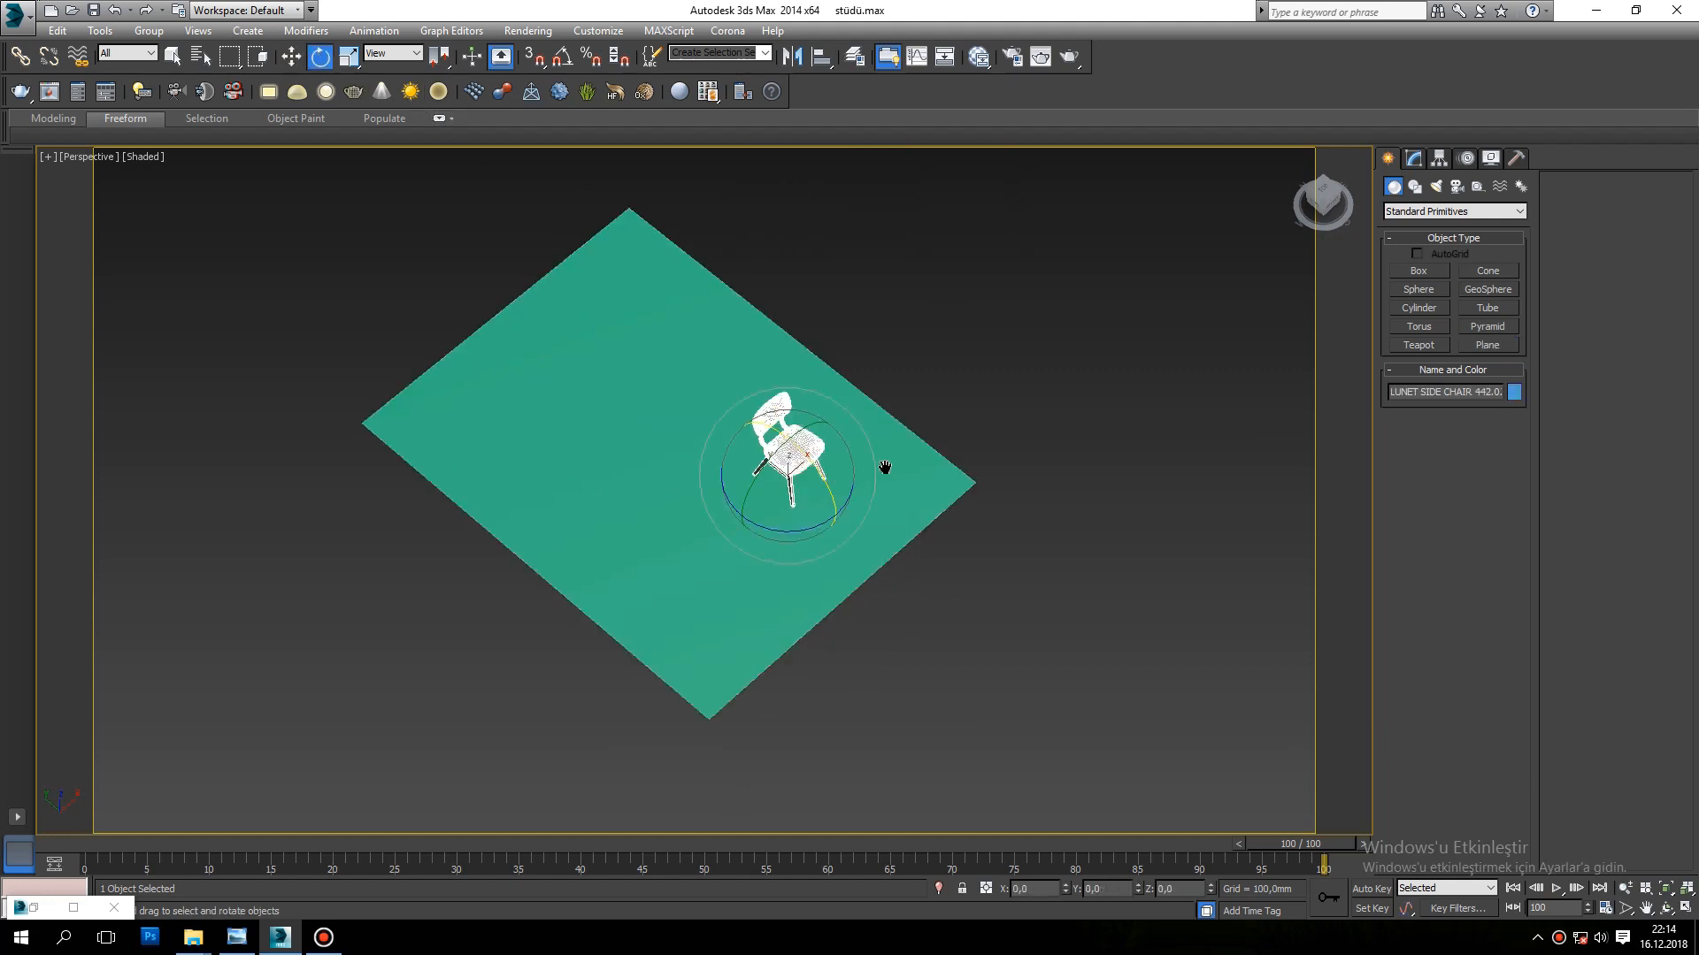
Step: Move the floor plane so the chair sits near its middle, at about X -105 mm, Y 11 mm
middle_drag(873, 470, 914, 466)
click(671, 370)
scroll(712, 637, down, 3)
middle_drag(714, 642, 815, 599)
alt+middle_drag(890, 411, 848, 412)
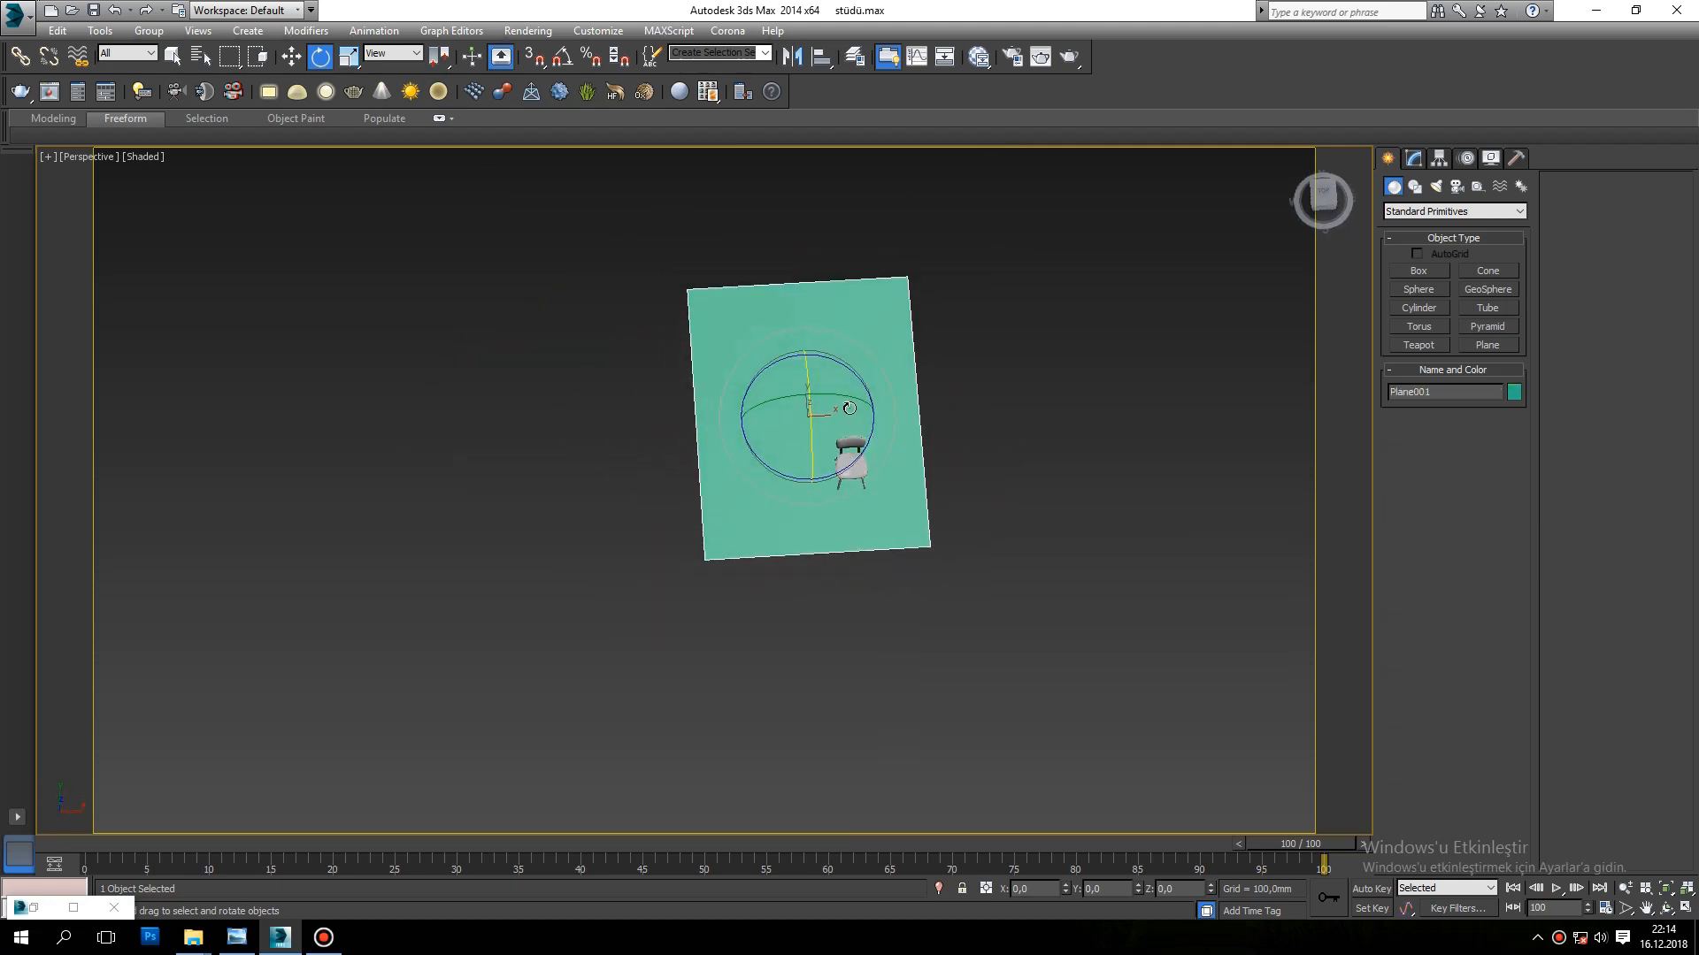
key(w)
drag(801, 352, 850, 410)
drag(904, 469, 888, 471)
Step: Widen the floor plane to about 8804 mm and convert it to an Editable Poly
click(1413, 161)
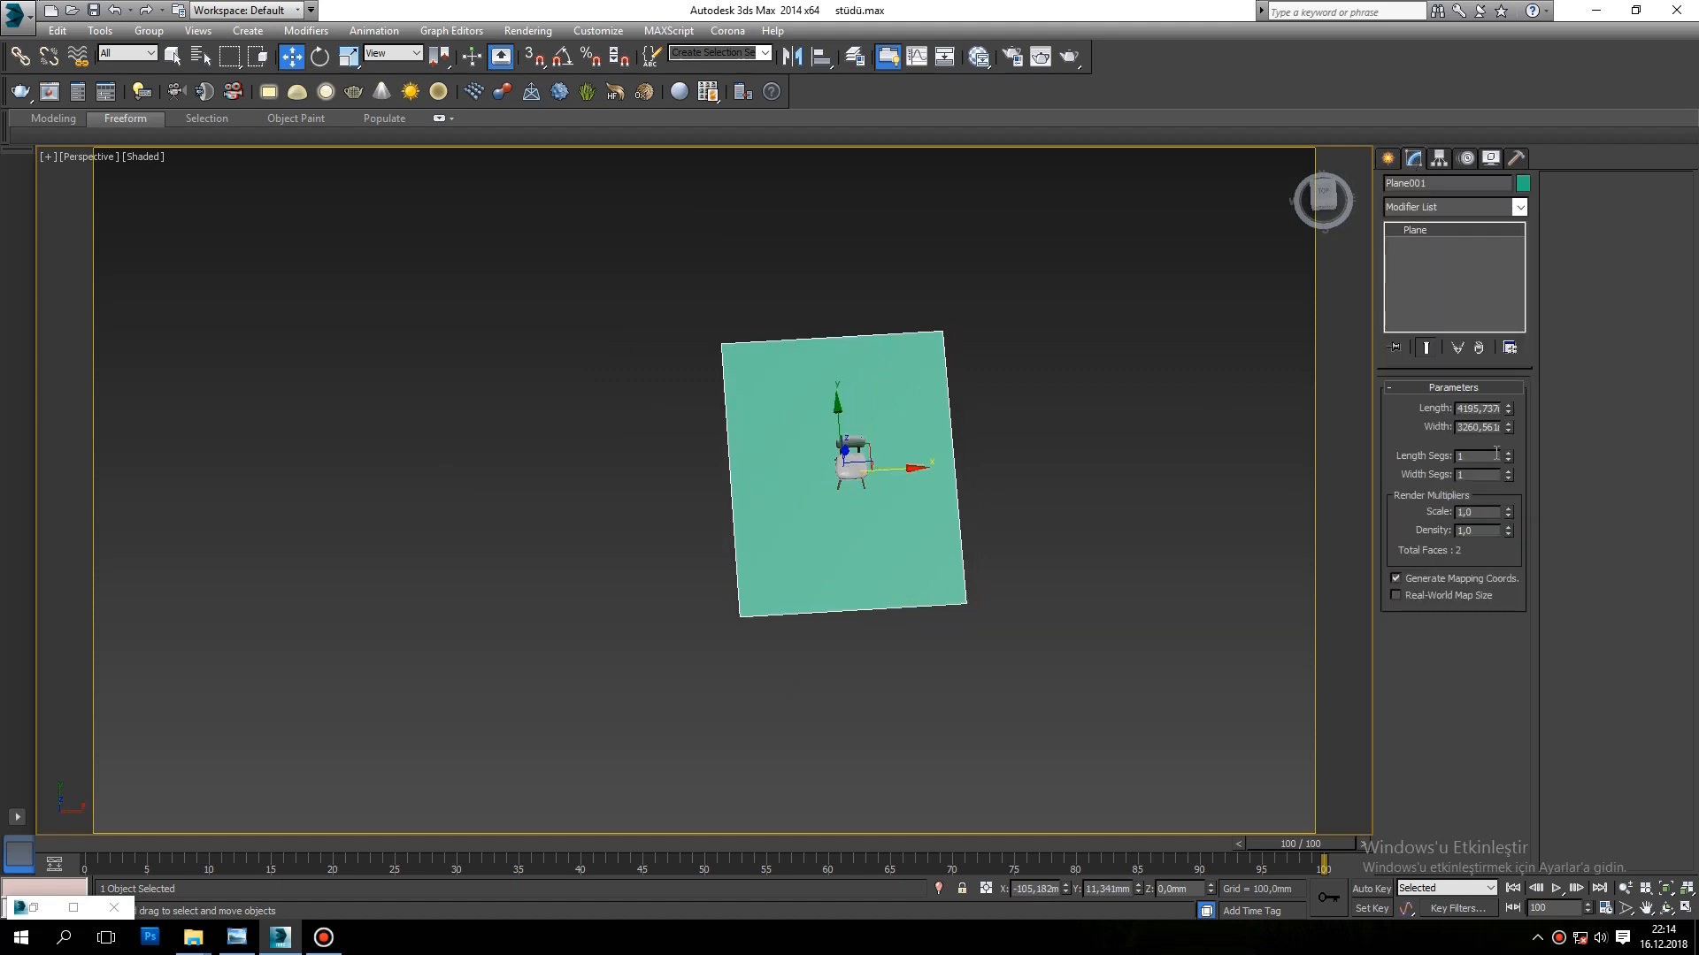
drag(1502, 428, 1472, 291)
right_click(889, 486)
mouse_move(952, 637)
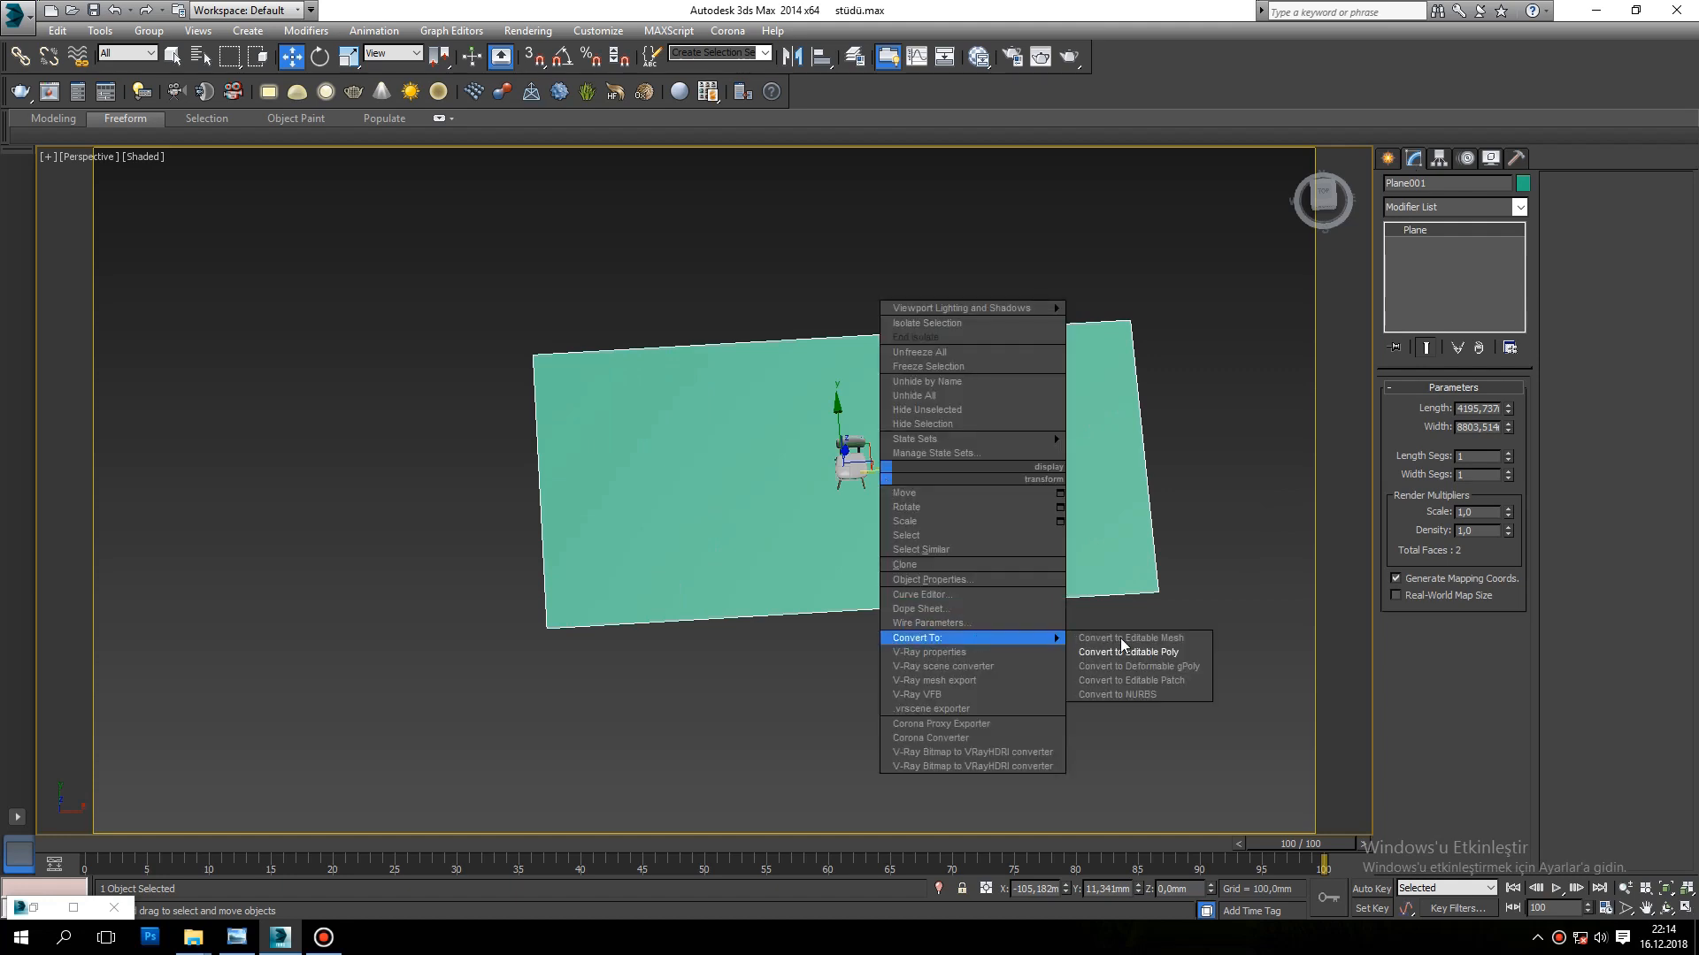
click(1137, 651)
alt+middle_drag(917, 605, 1041, 502)
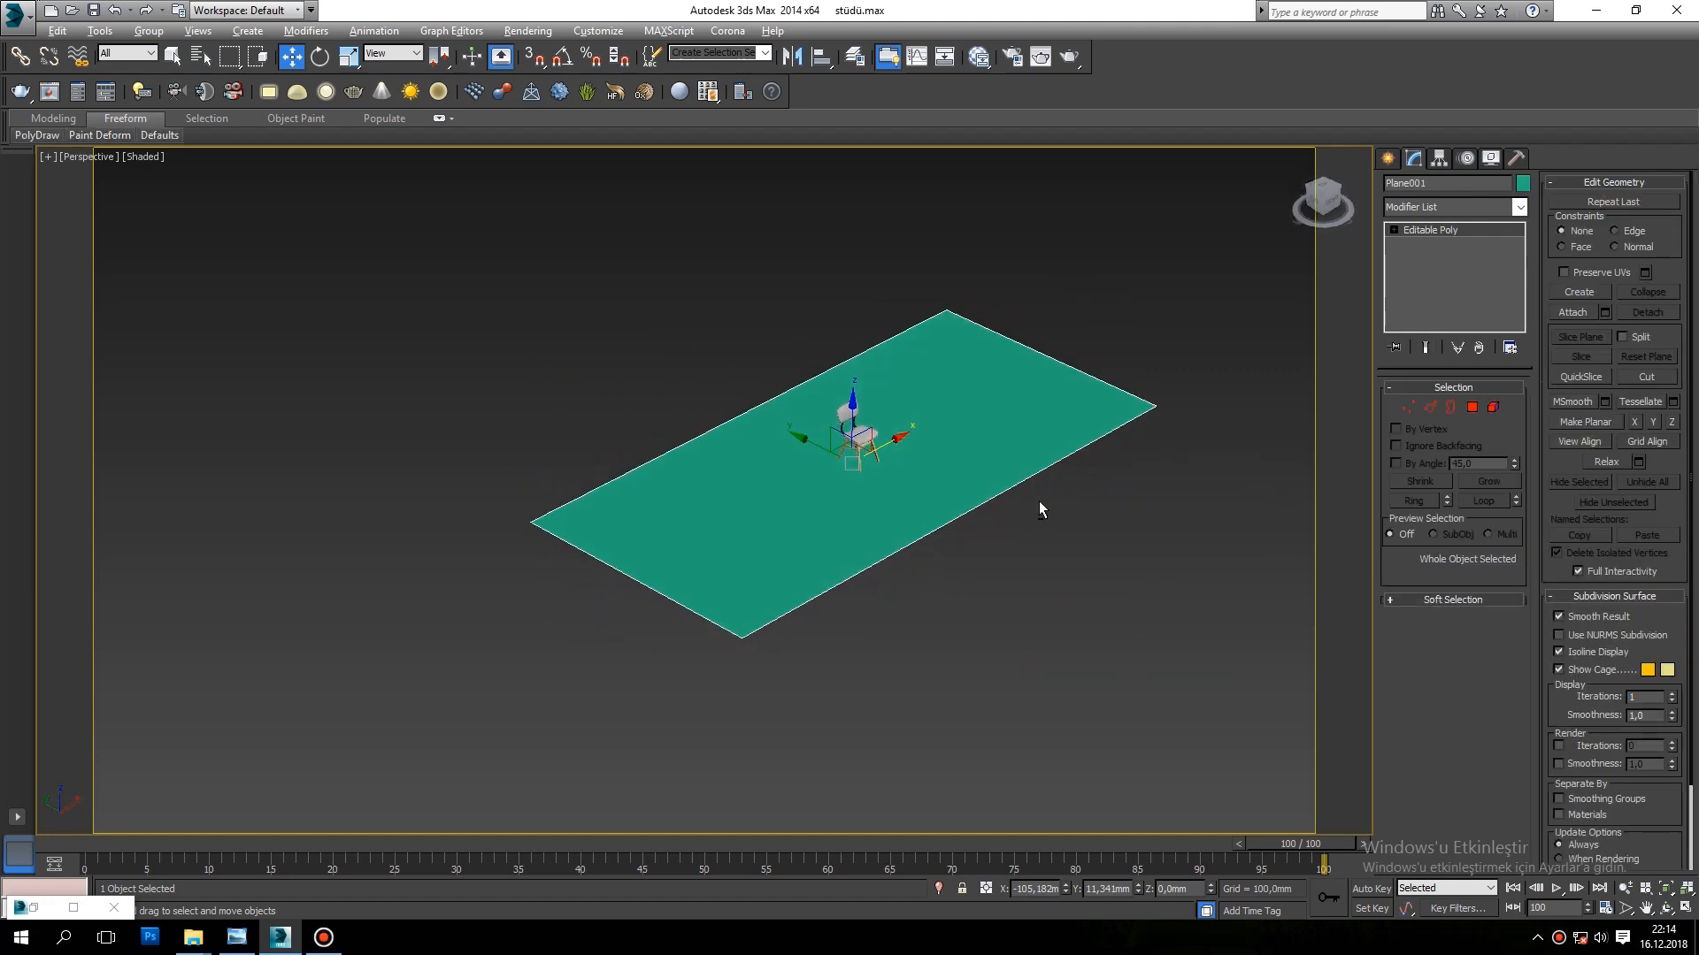
Step: Extrude the floor's edge behind the chair straight up about 3427 mm to form a back wall
click(1430, 408)
middle_drag(736, 513, 754, 576)
mouse_move(754, 575)
alt+middle_down()
mouse_move(781, 439)
mouse_move(750, 544)
alt+middle_up()
click(746, 523)
shift+drag(777, 469, 778, 262)
alt+middle_drag(1014, 462, 971, 493)
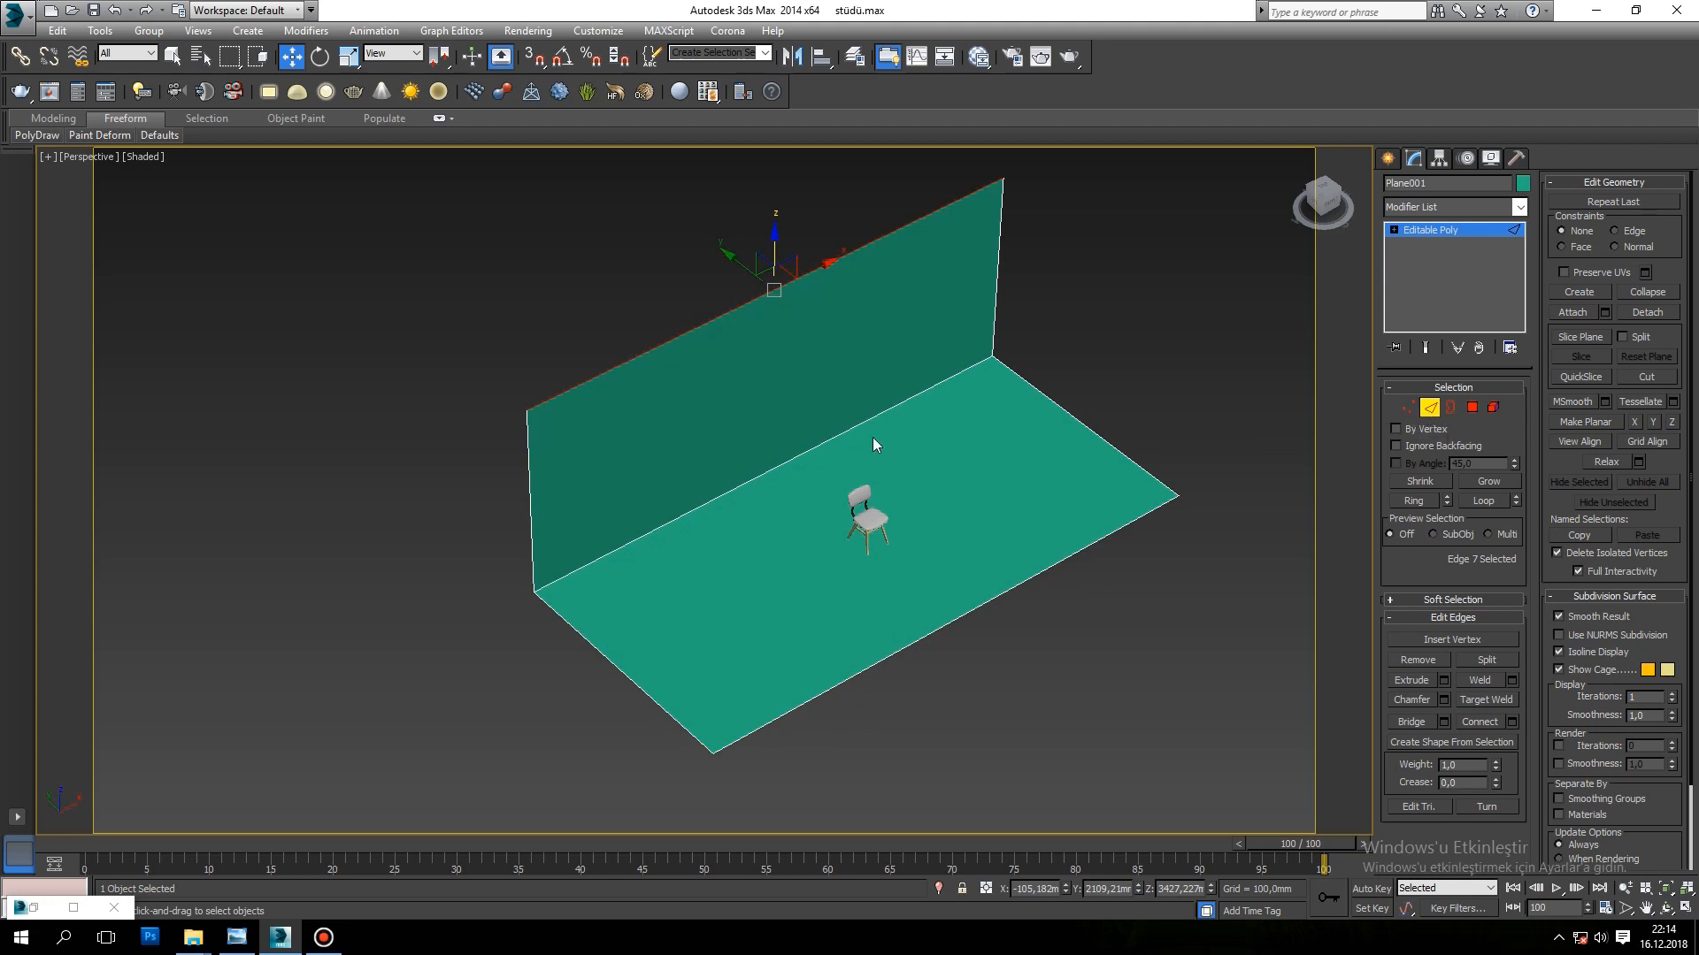
Step: Chamfer the edge between the floor and the back wall with an amount of about 460 mm
click(786, 459)
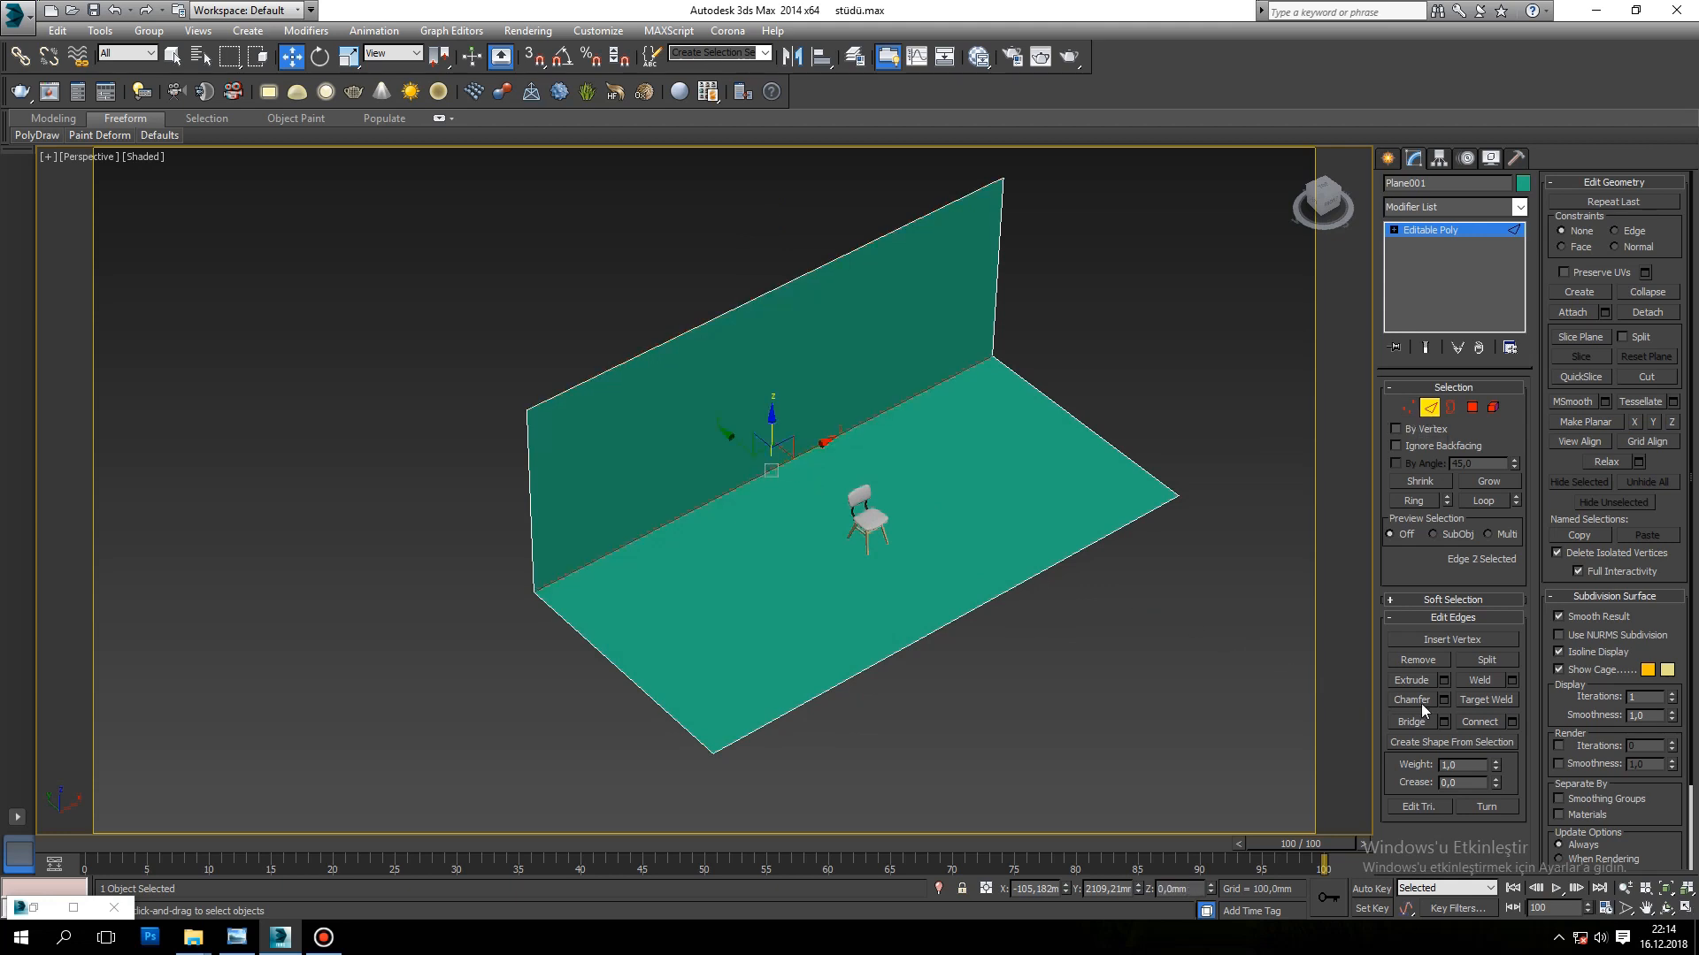
click(1444, 700)
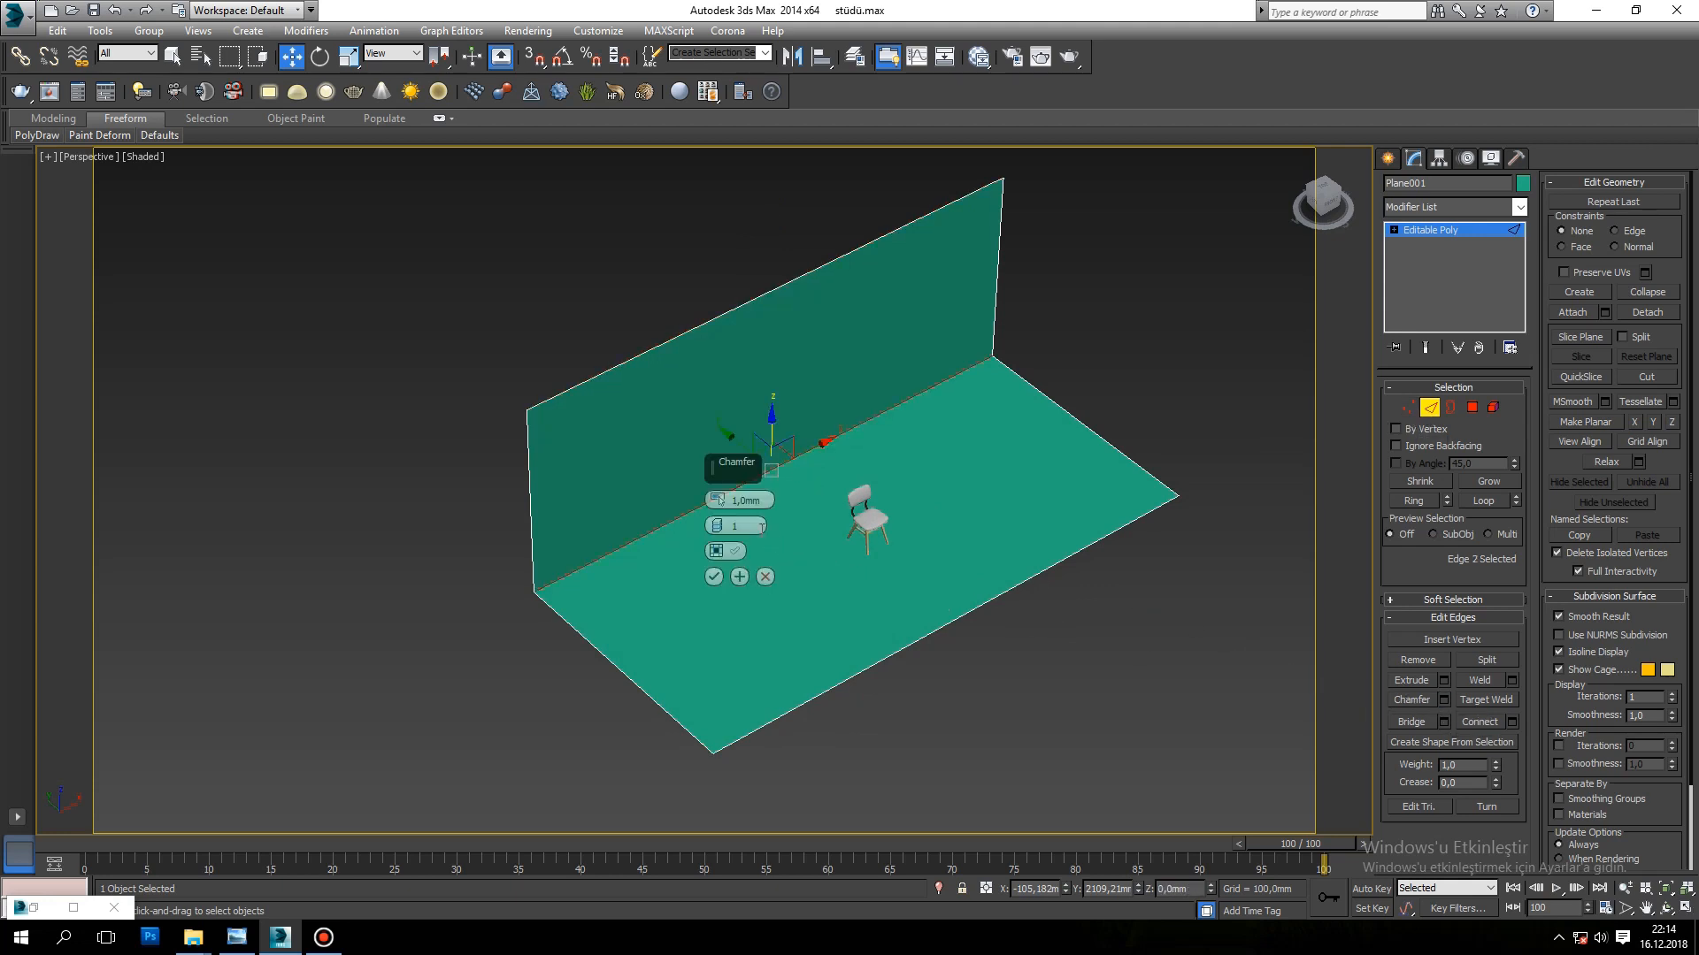
drag(719, 500, 705, 164)
scroll(991, 653, down, 5)
alt+middle_drag(993, 655, 1003, 607)
scroll(923, 578, up, 6)
scroll(924, 577, up, 5)
drag(718, 499, 587, 905)
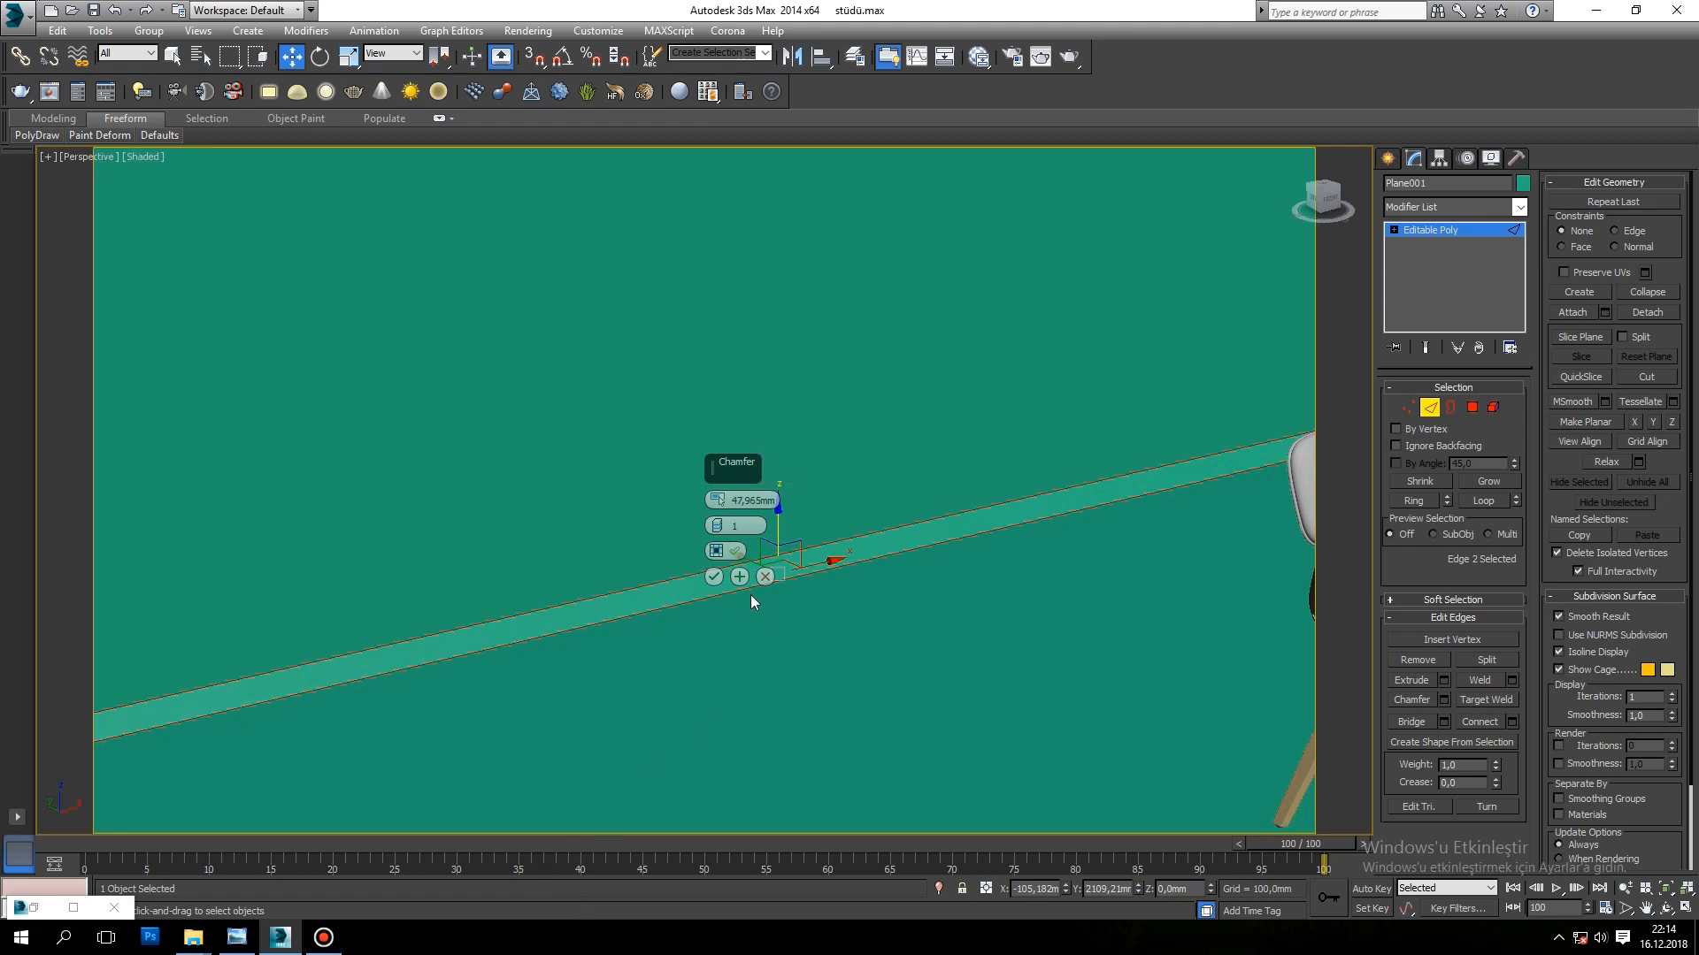
drag(719, 514, 148, 53)
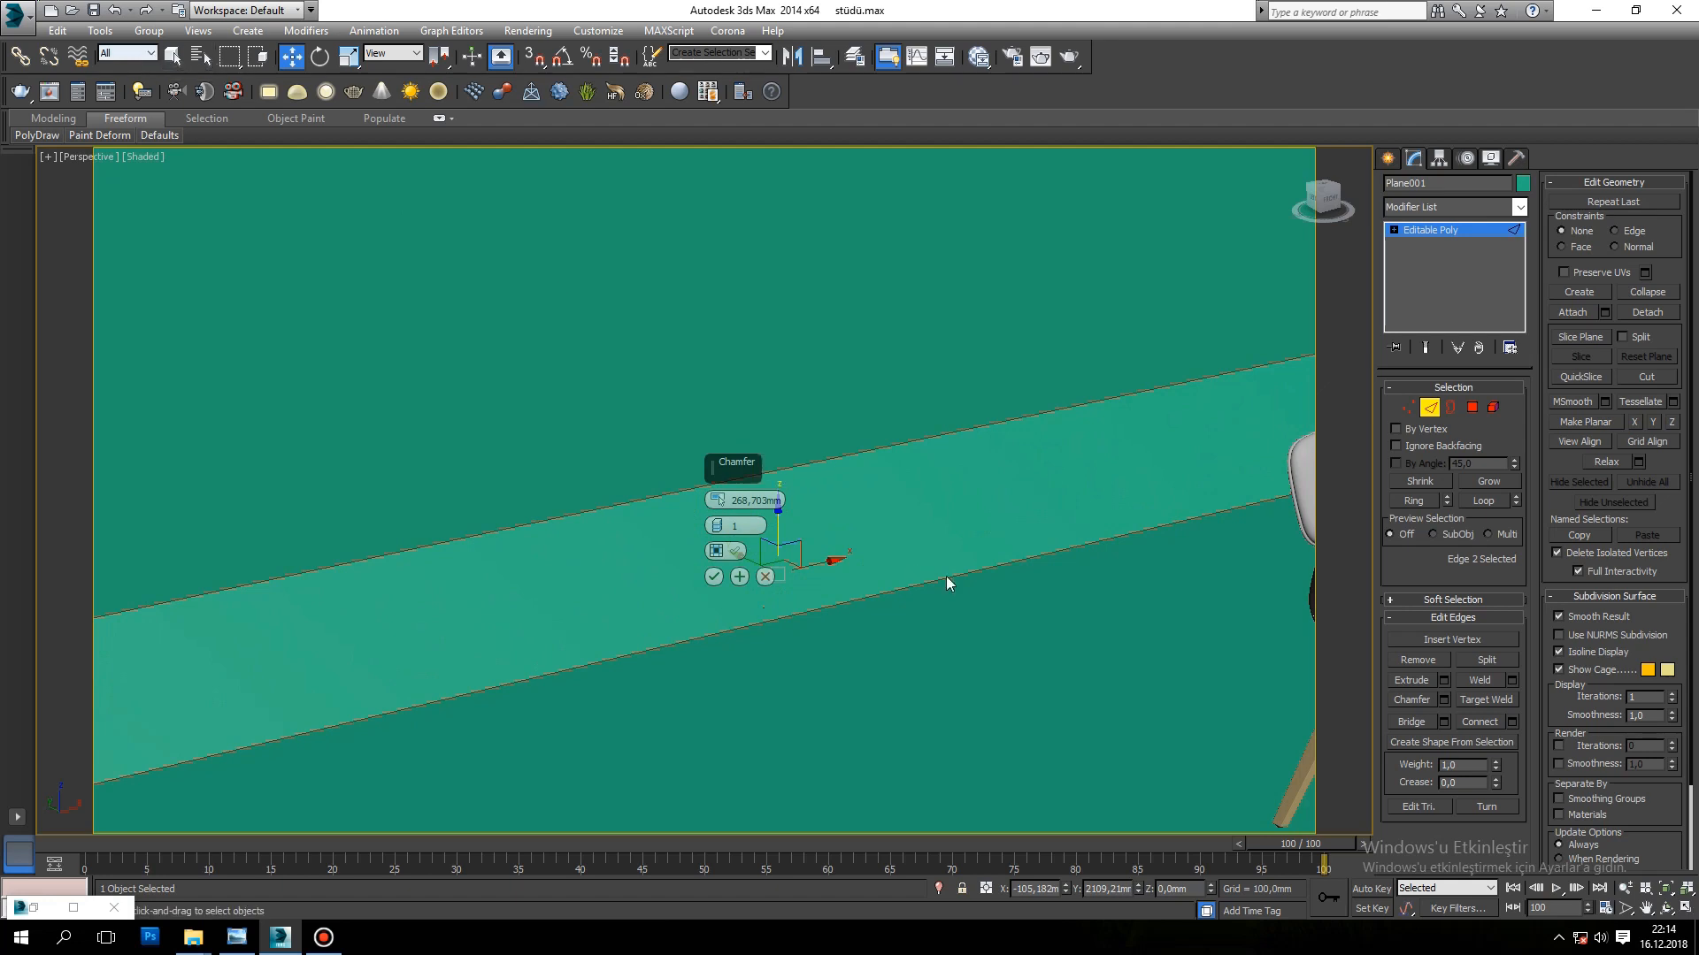
scroll(912, 570, down, 6)
scroll(893, 575, up, 8)
alt+middle_drag(883, 587, 890, 554)
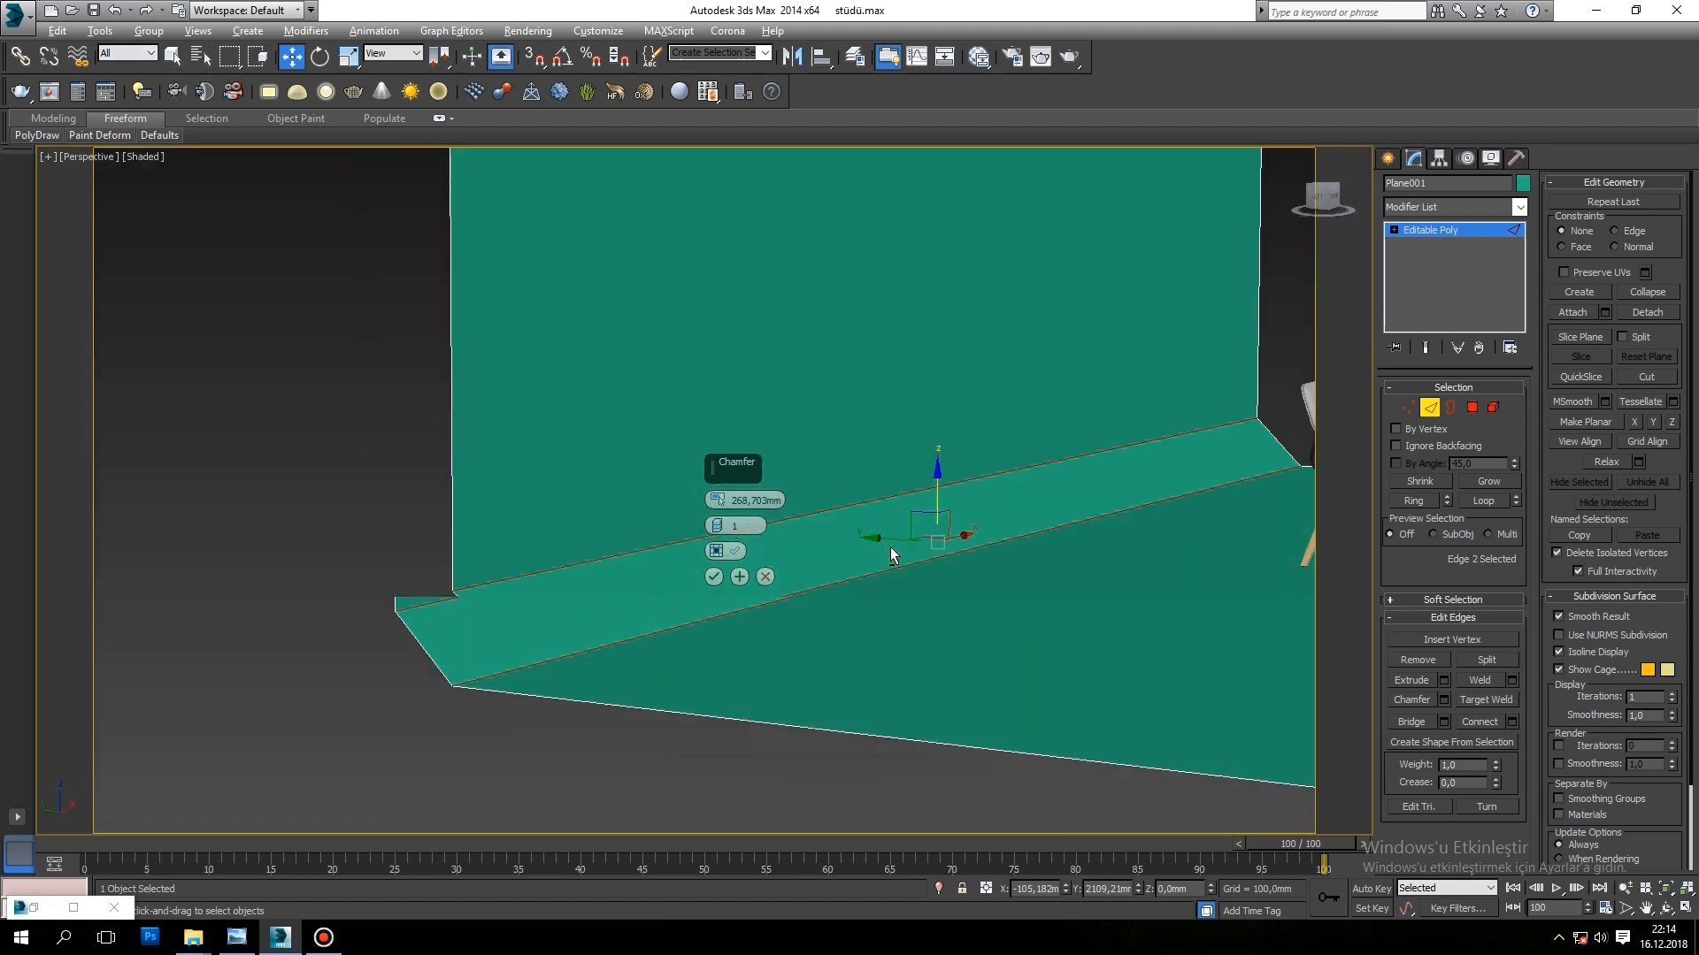
scroll(840, 566, down, 4)
drag(717, 502, 655, 53)
drag(720, 497, 525, 801)
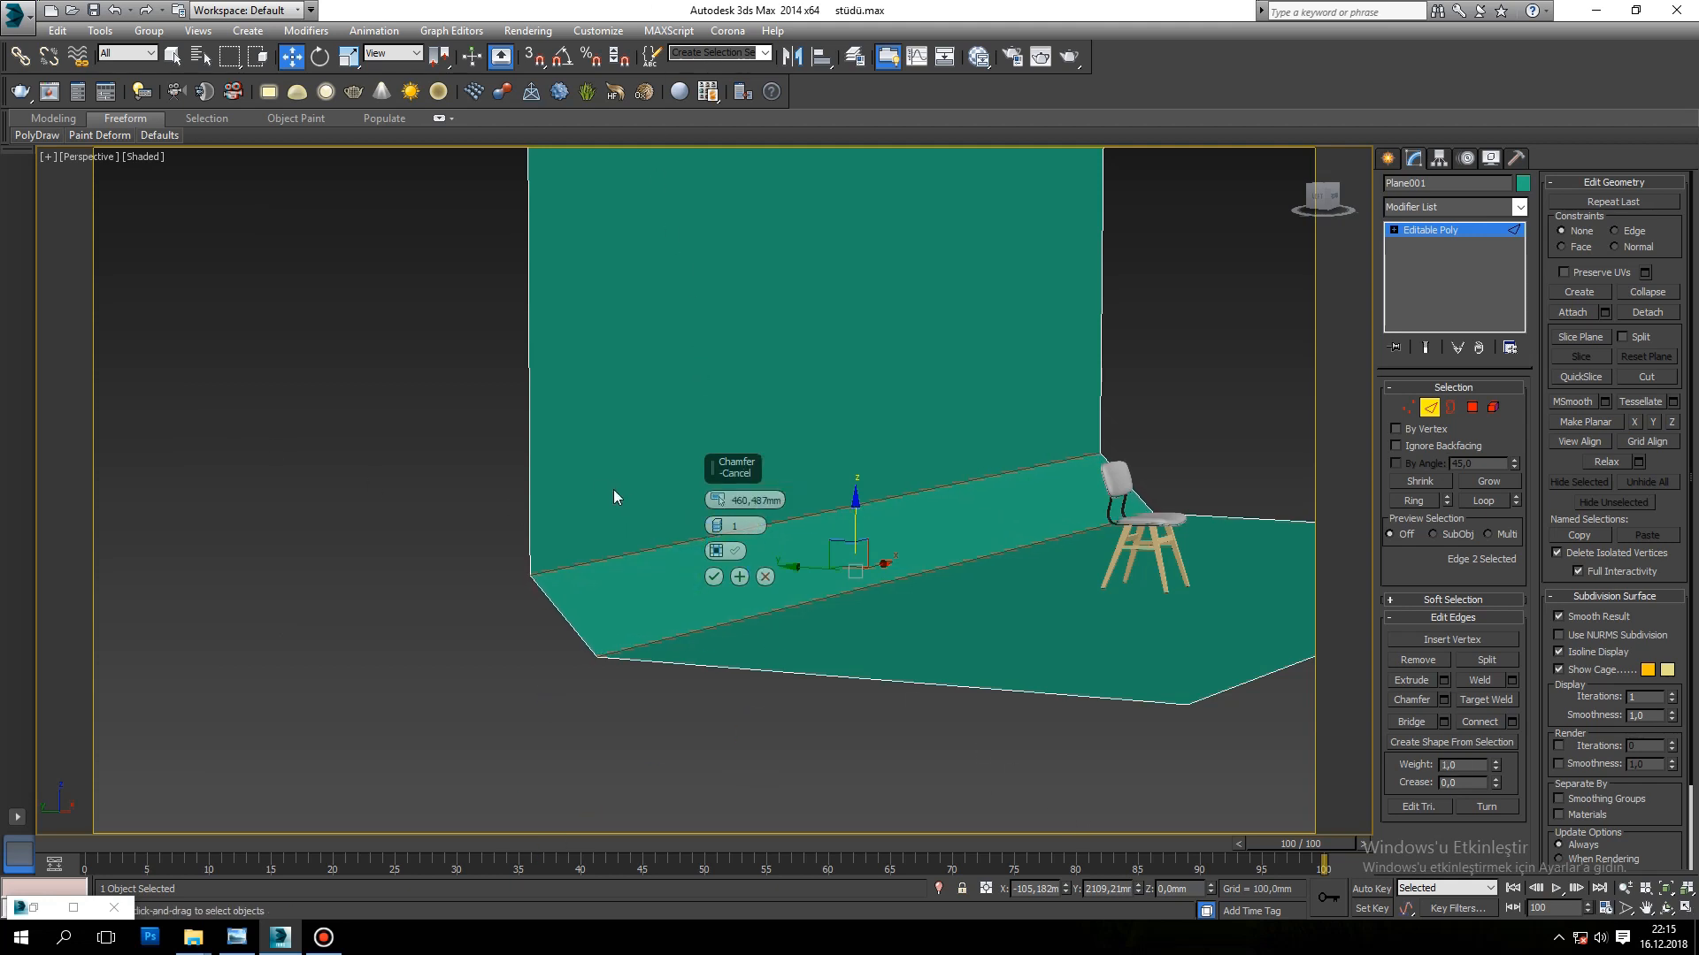
Step: Round the chamfer with 85 edge segments and apply it
drag(718, 526, 676, 220)
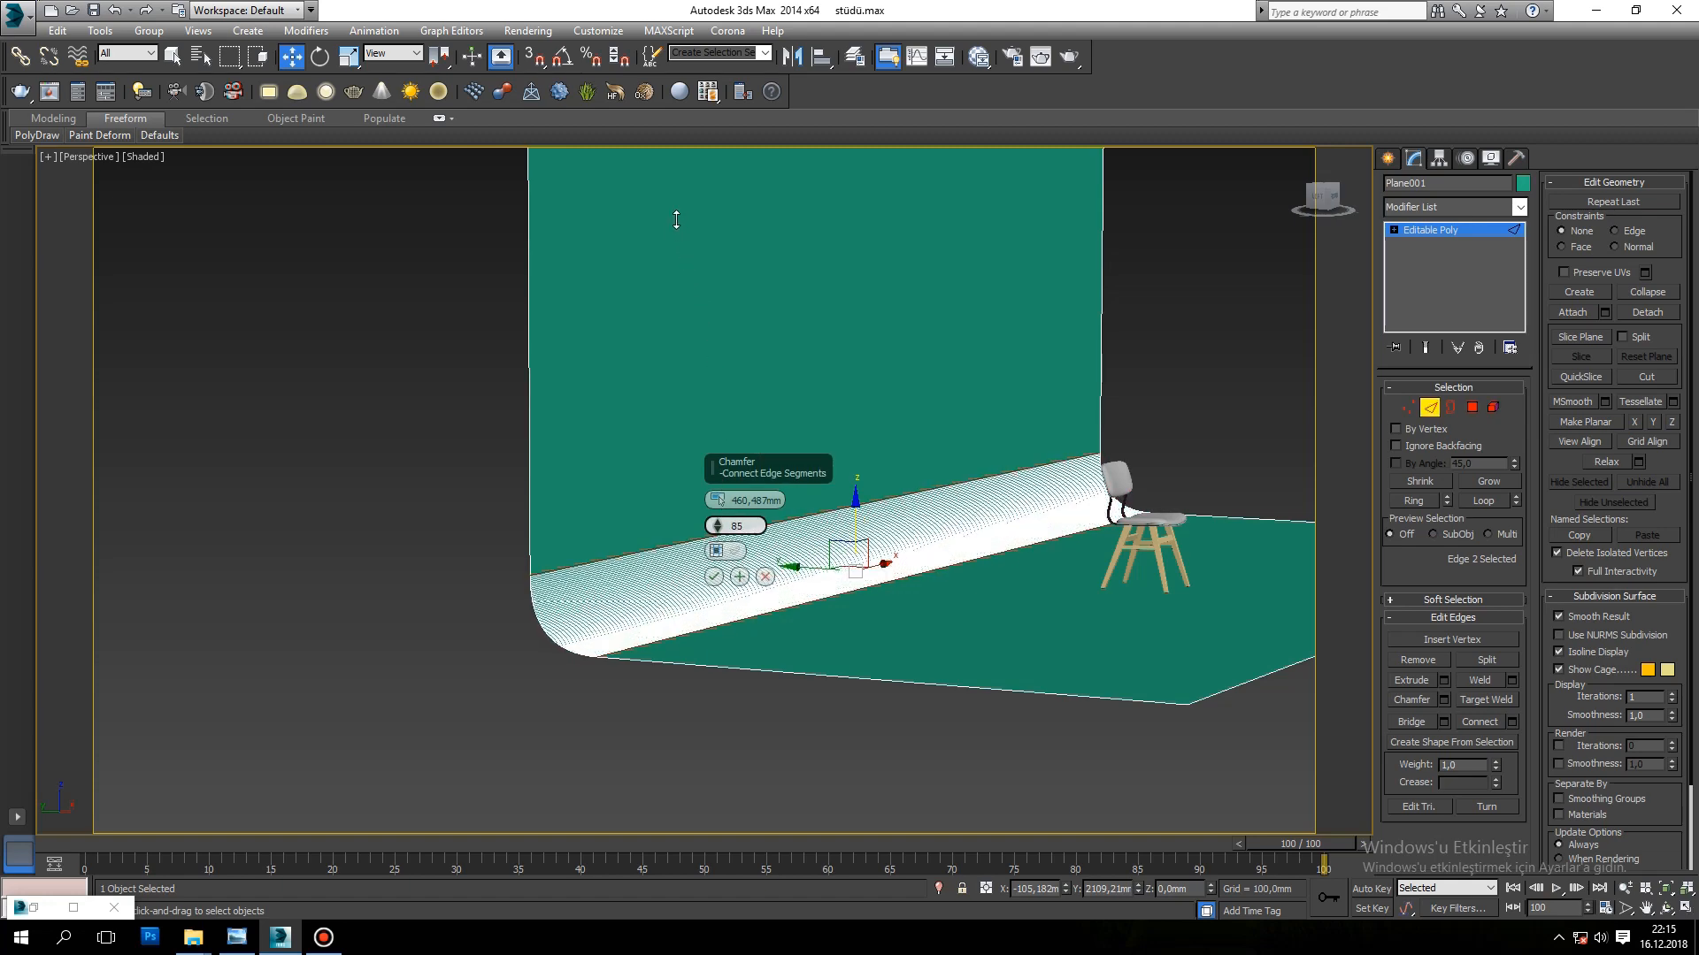
click(713, 577)
scroll(785, 600, down, 5)
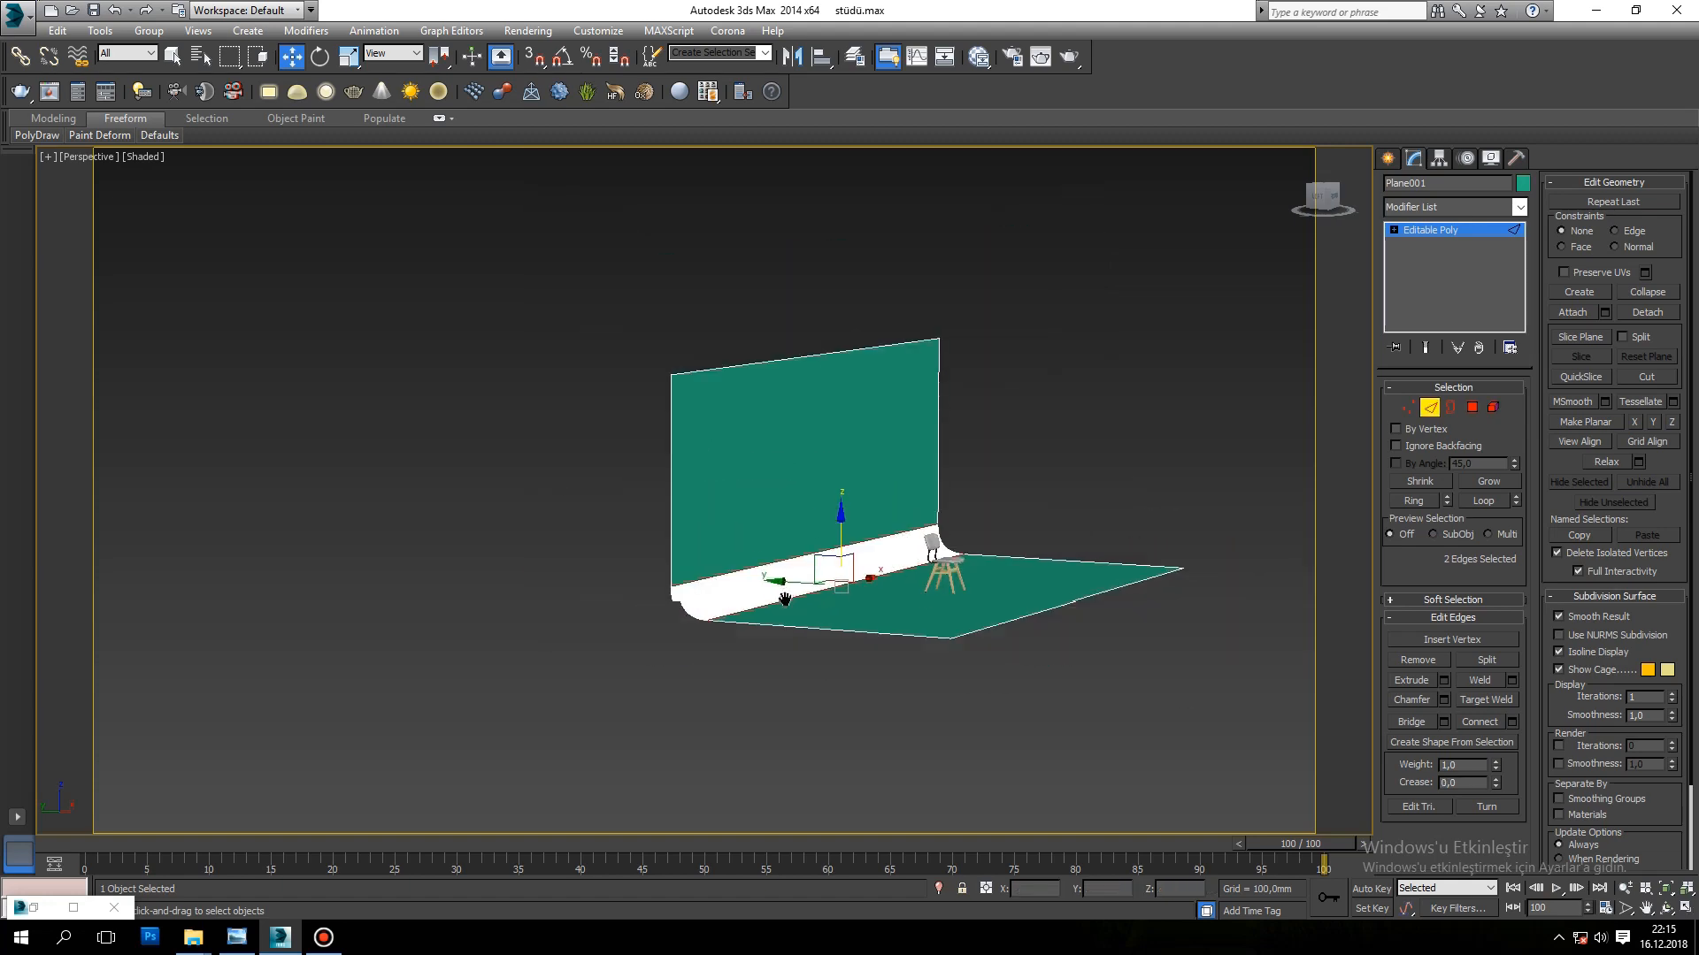
alt+middle_drag(784, 600, 792, 613)
Step: Extend the floor forward by moving its front edge to about Y -4218 mm
click(1213, 510)
scroll(924, 628, down, 3)
alt+middle_drag(924, 628, 877, 573)
click(1028, 538)
drag(968, 598, 968, 577)
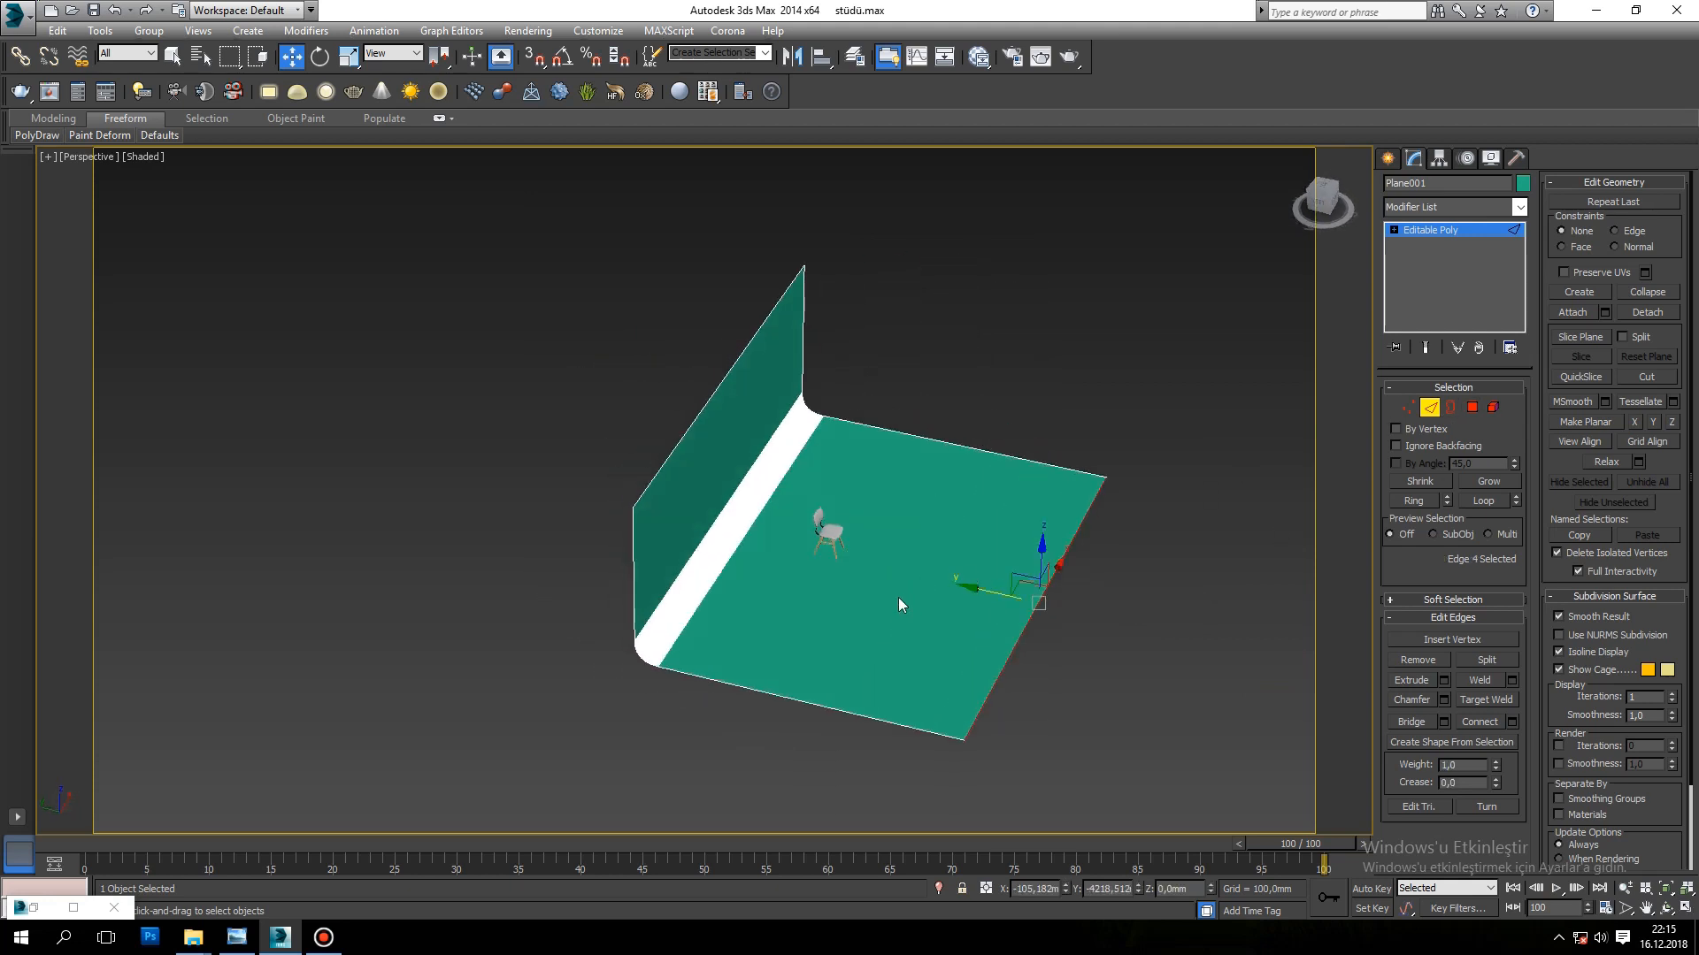
key(8)
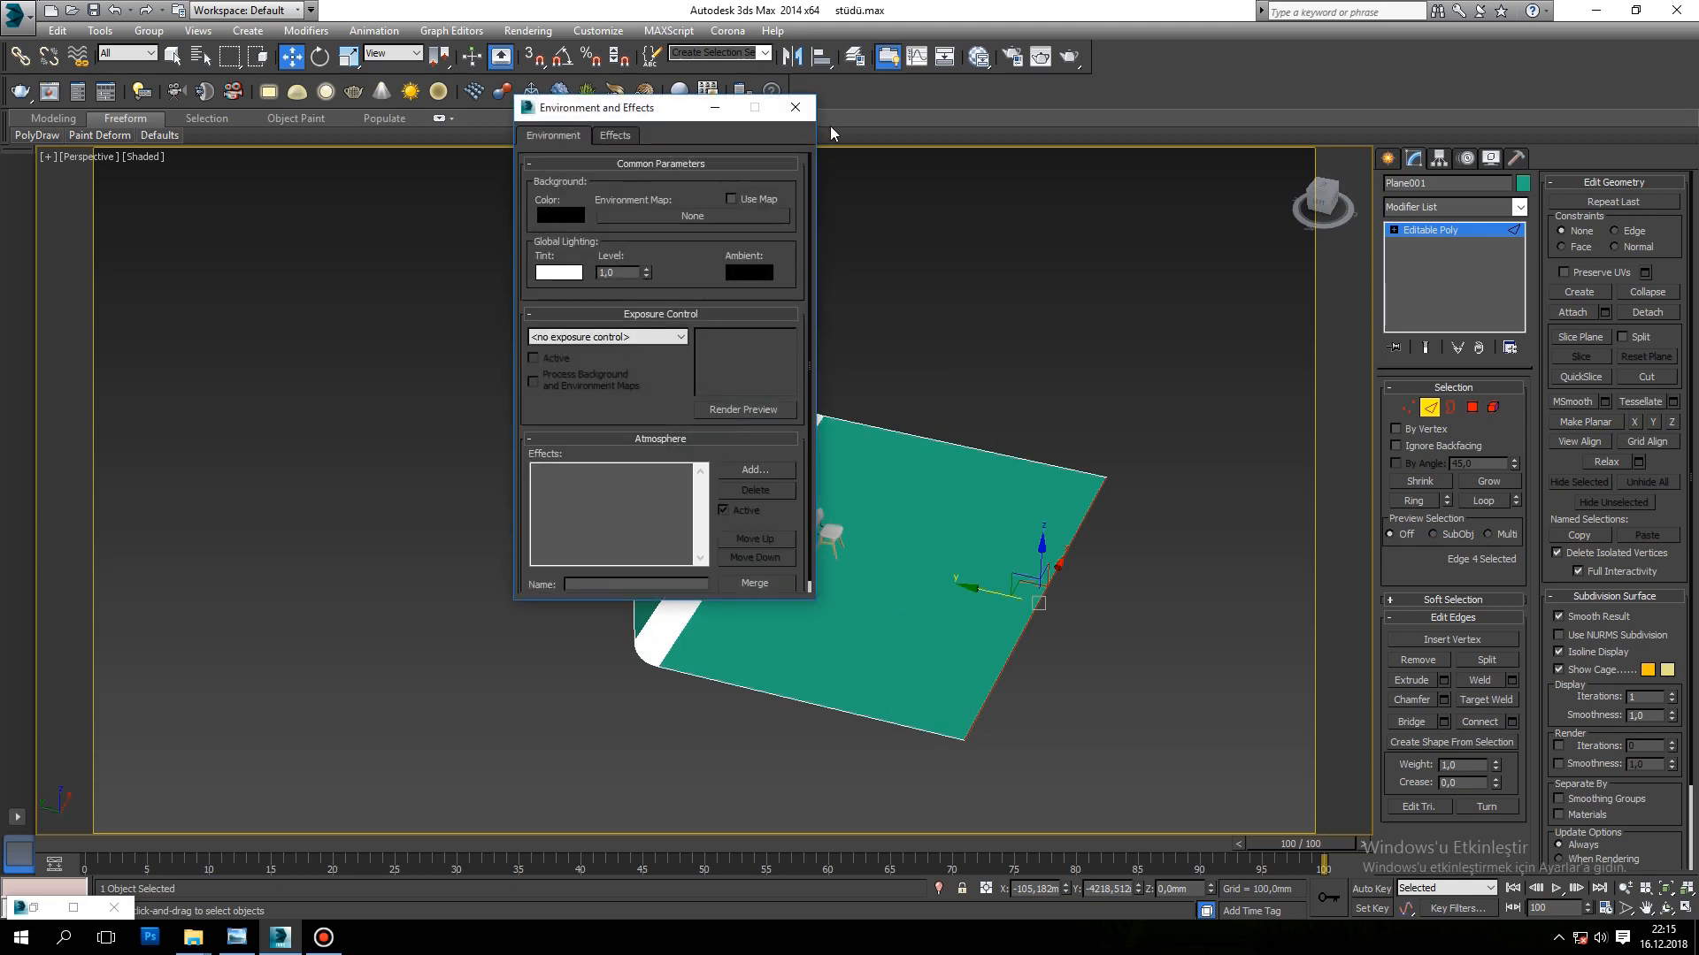
click(794, 107)
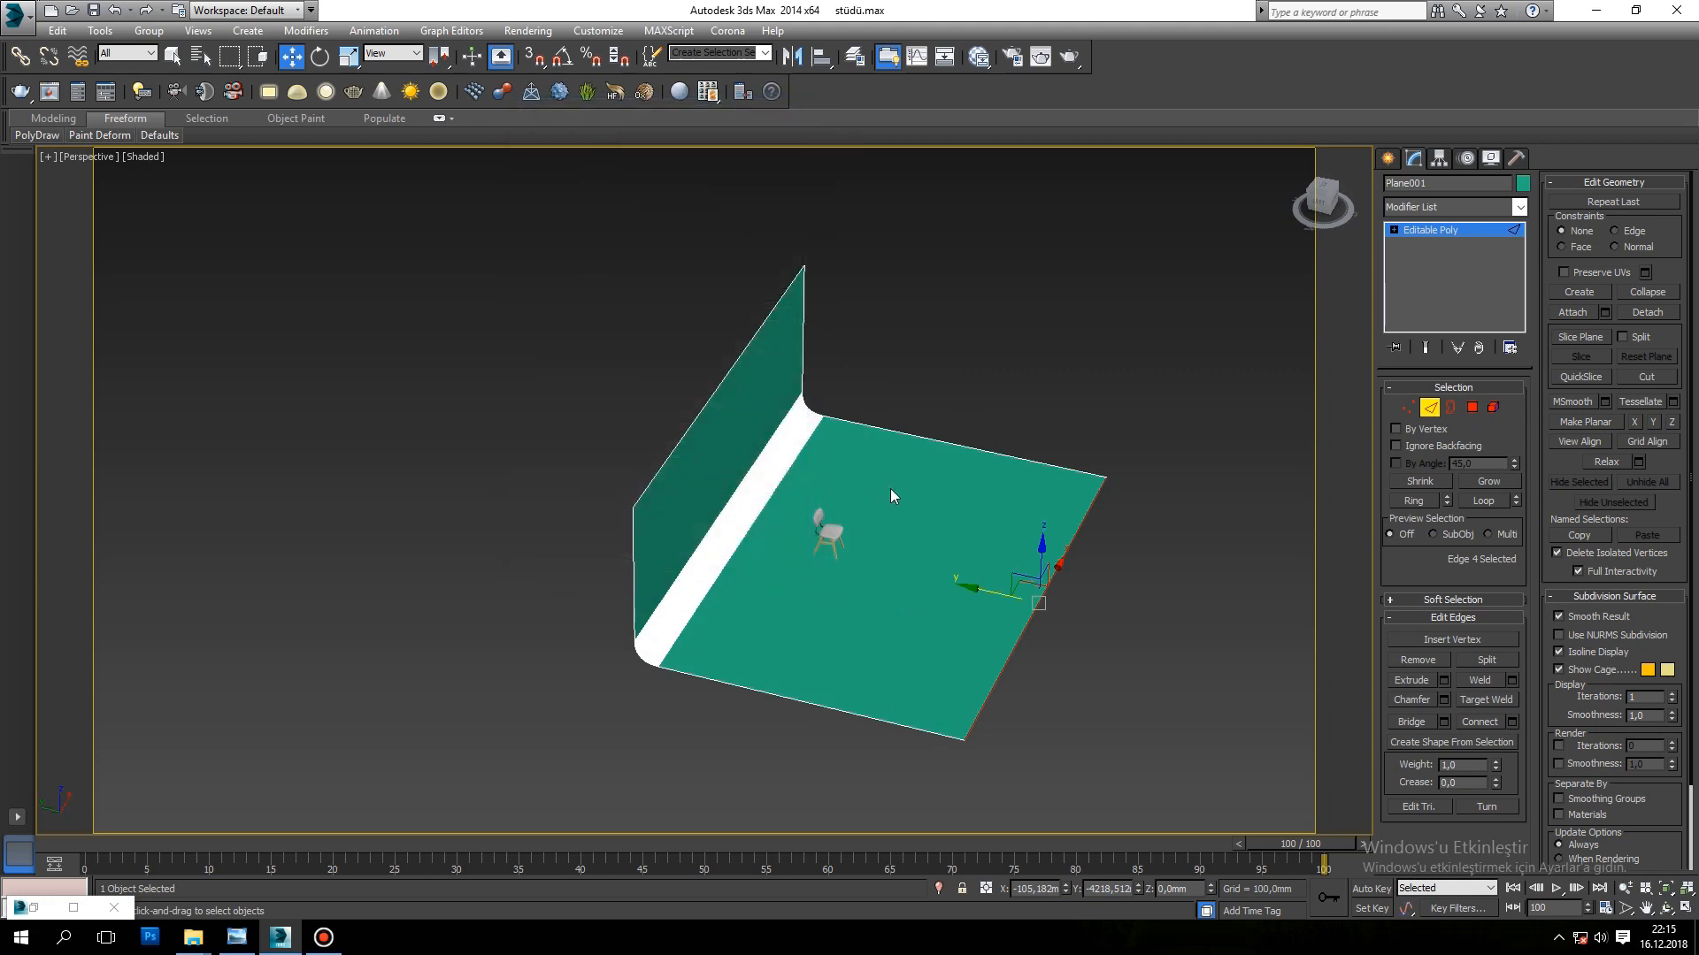
Step: Create a CoronaMtl material in the Slate Material Editor and name it "white"
key(m)
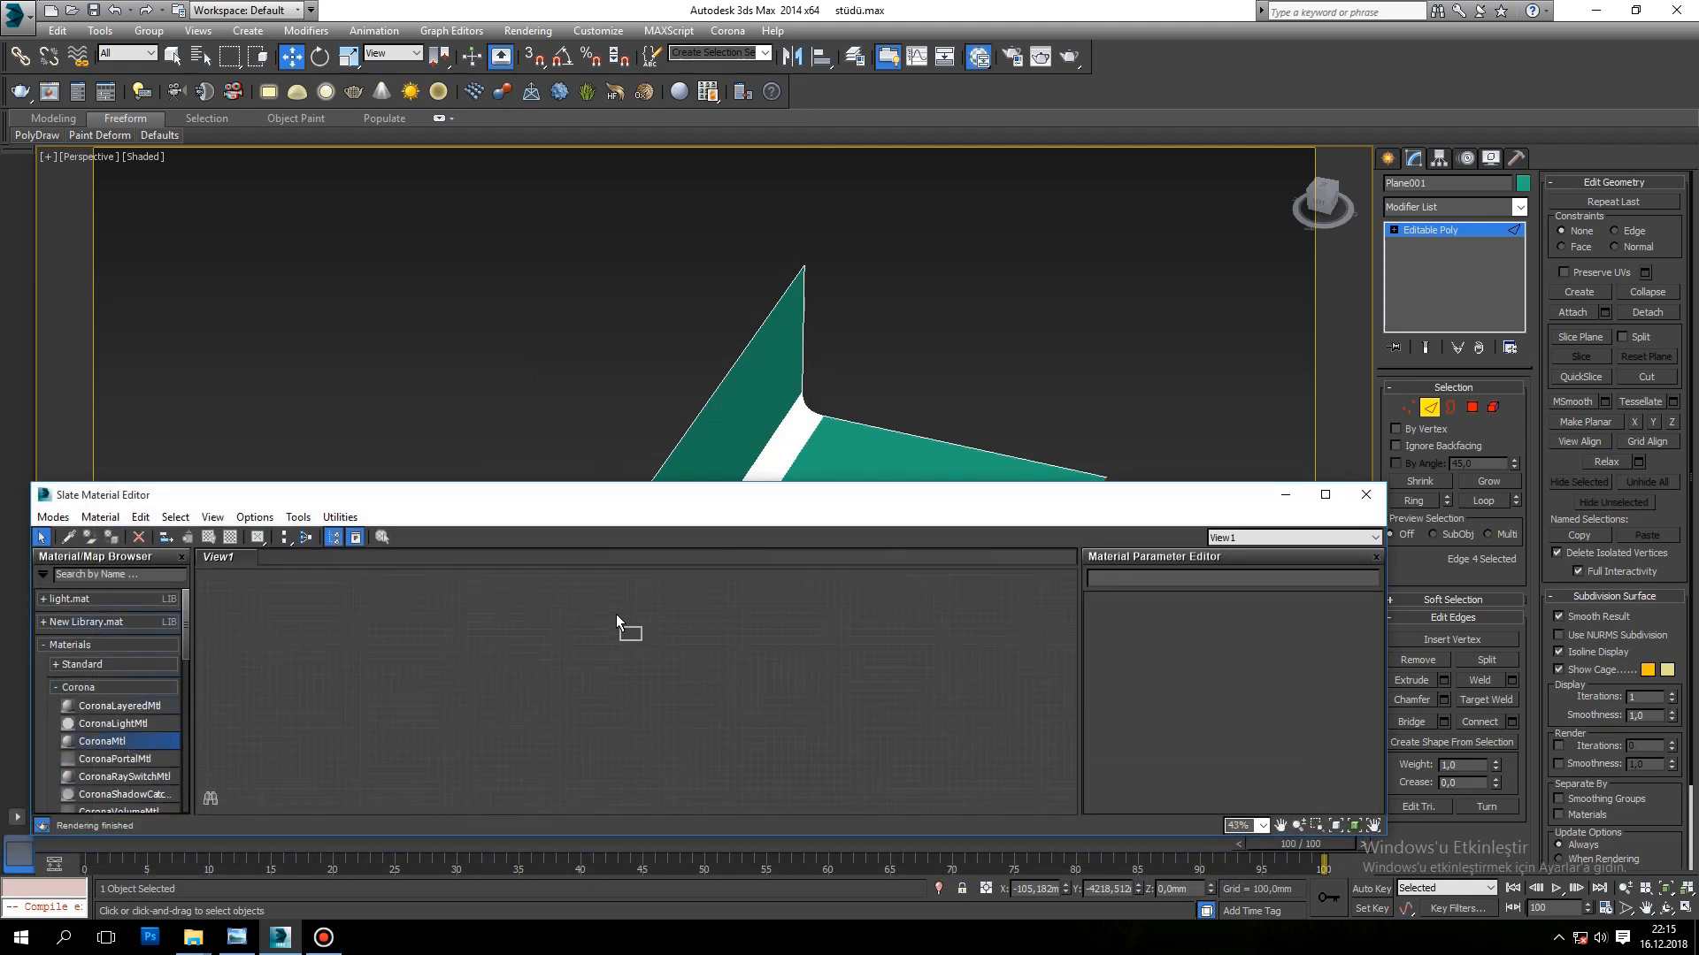
drag(612, 619, 616, 616)
drag(1180, 584, 1097, 576)
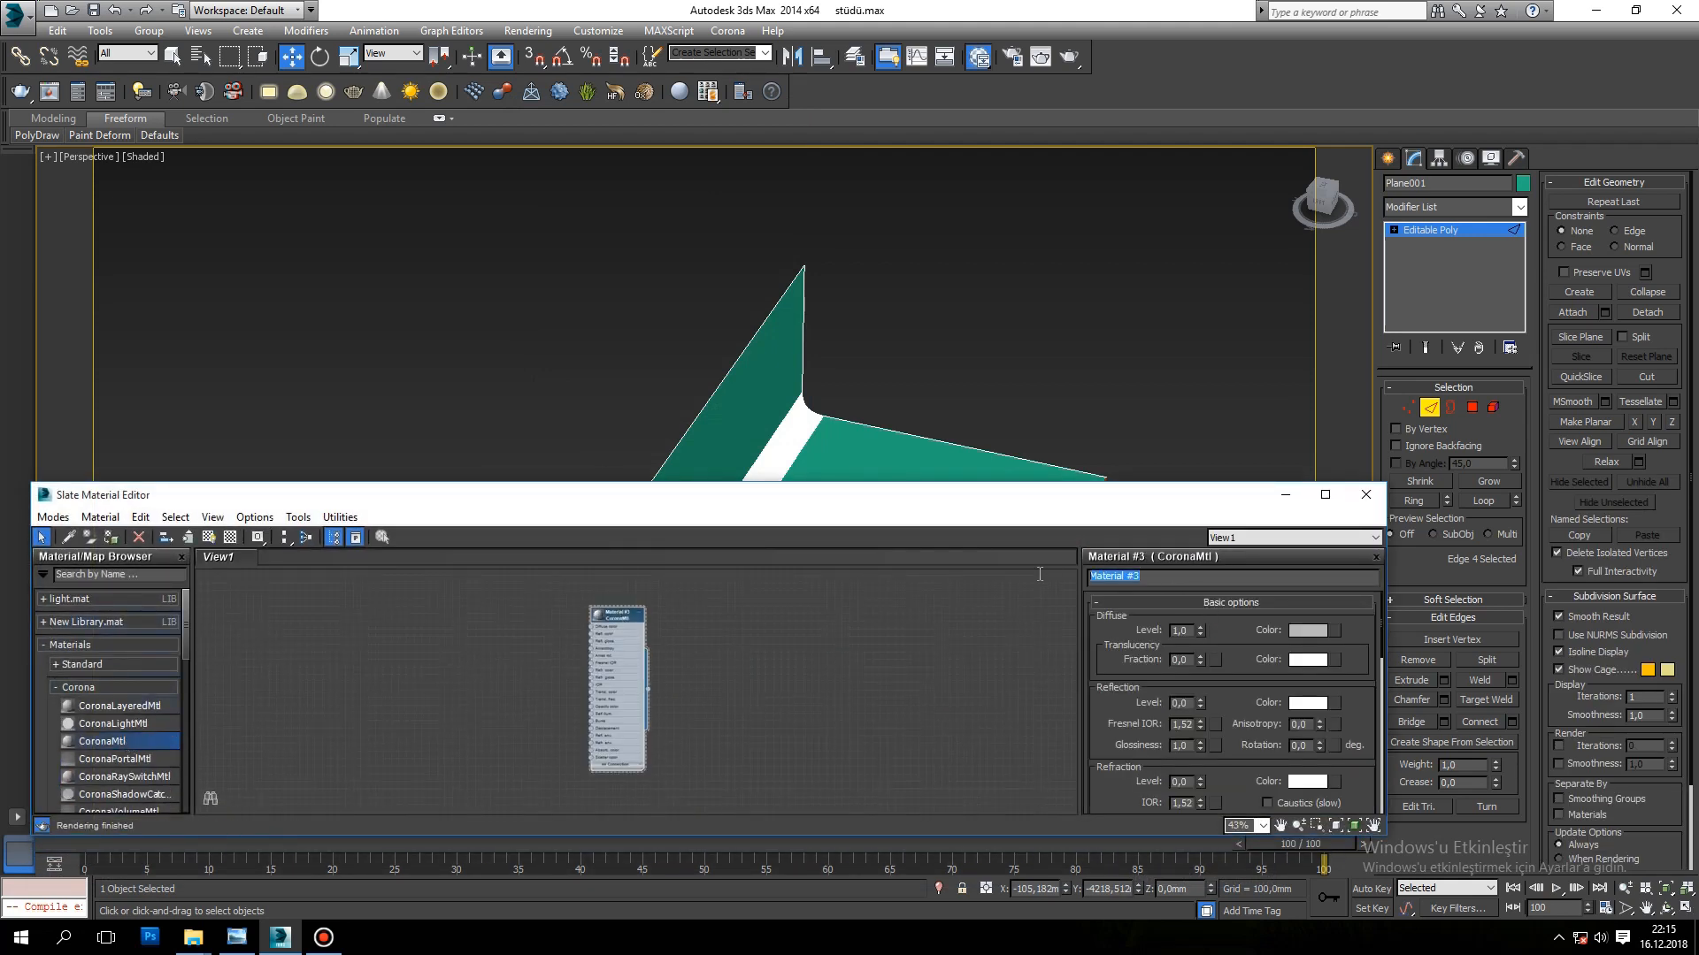
text(white)
Step: Set the white material's diffuse colour value to 220
click(1307, 630)
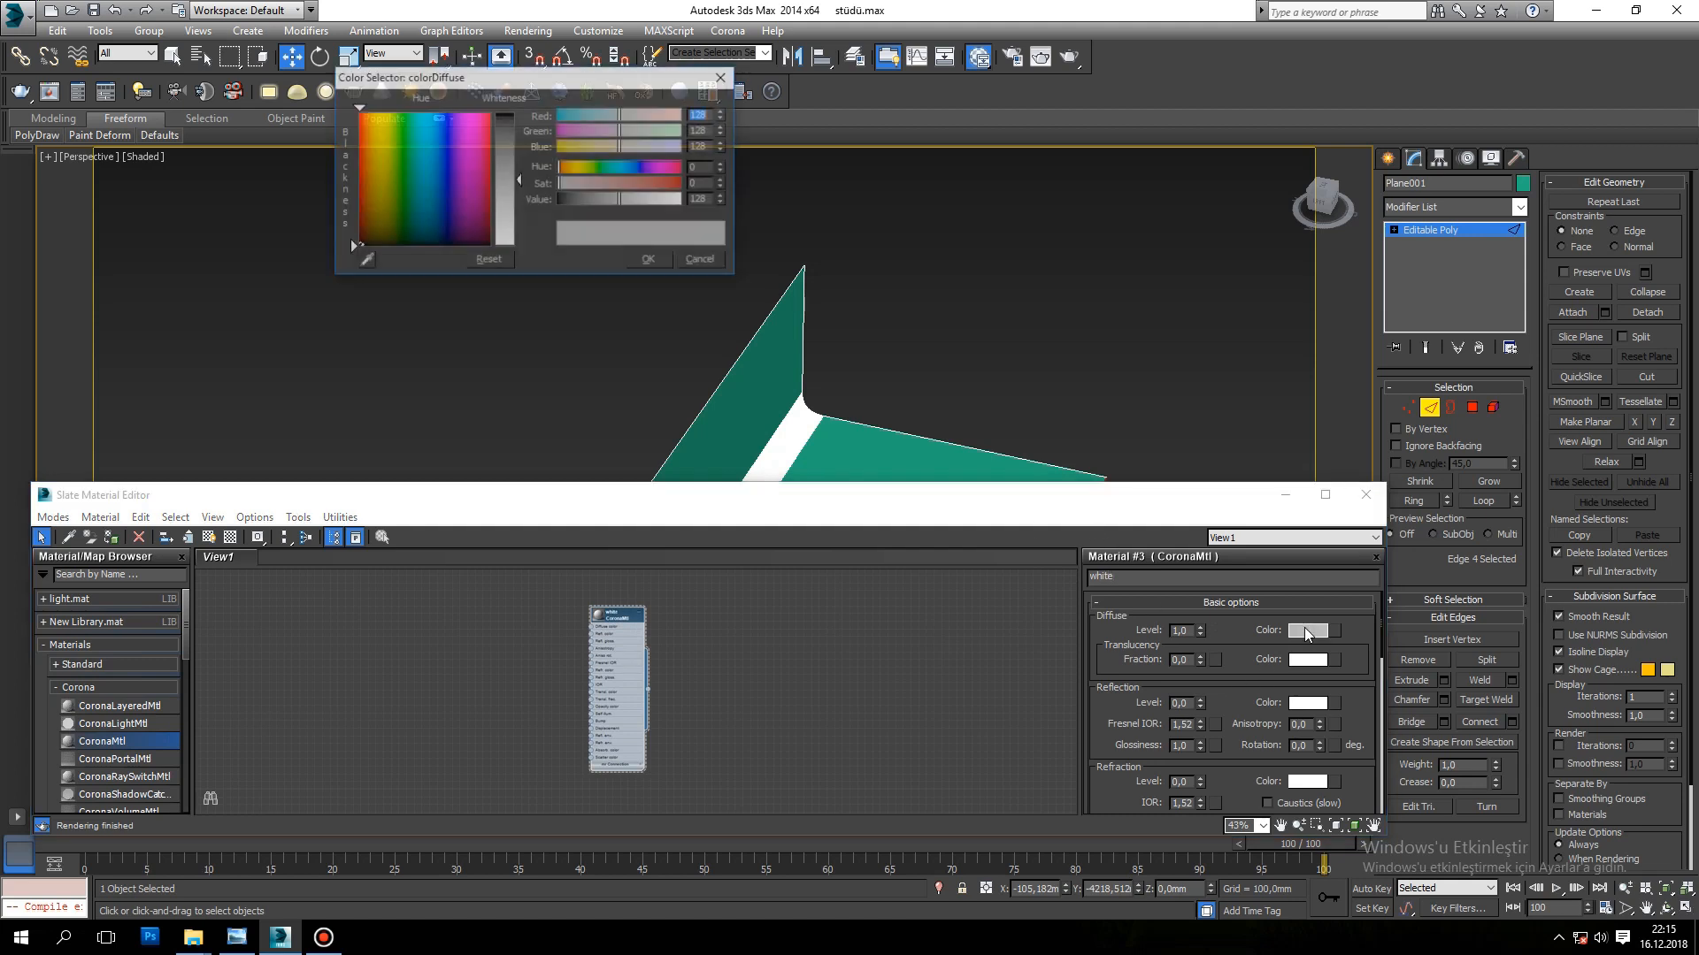
click(689, 200)
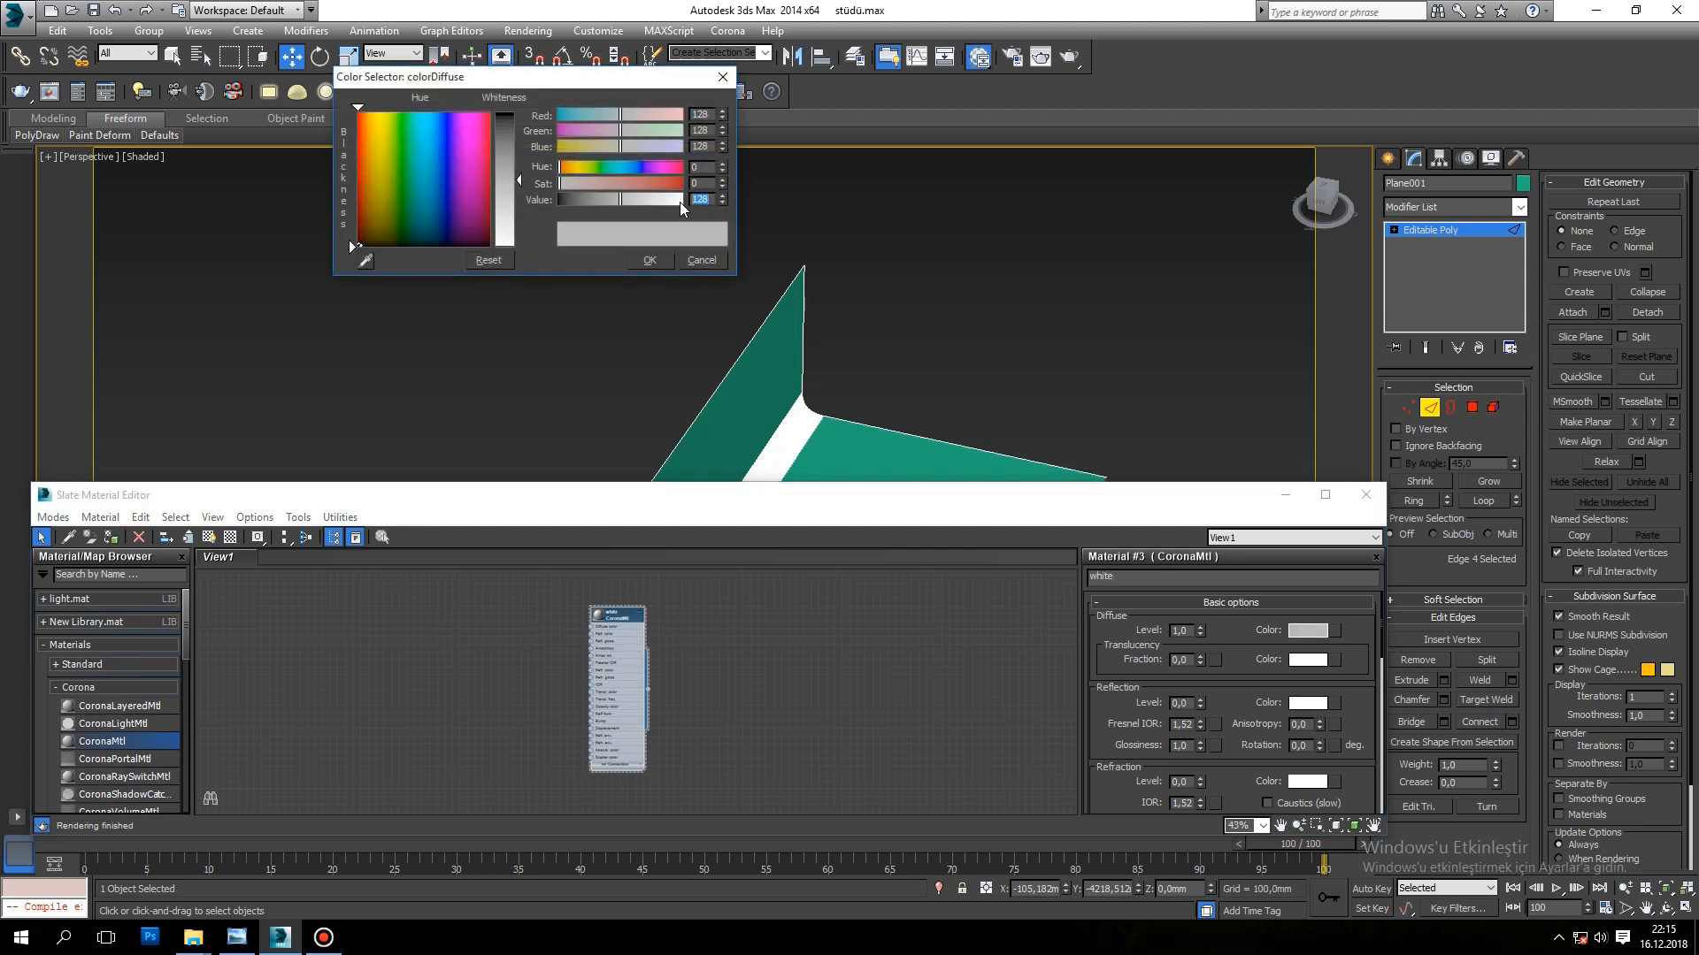
text(220)
click(658, 263)
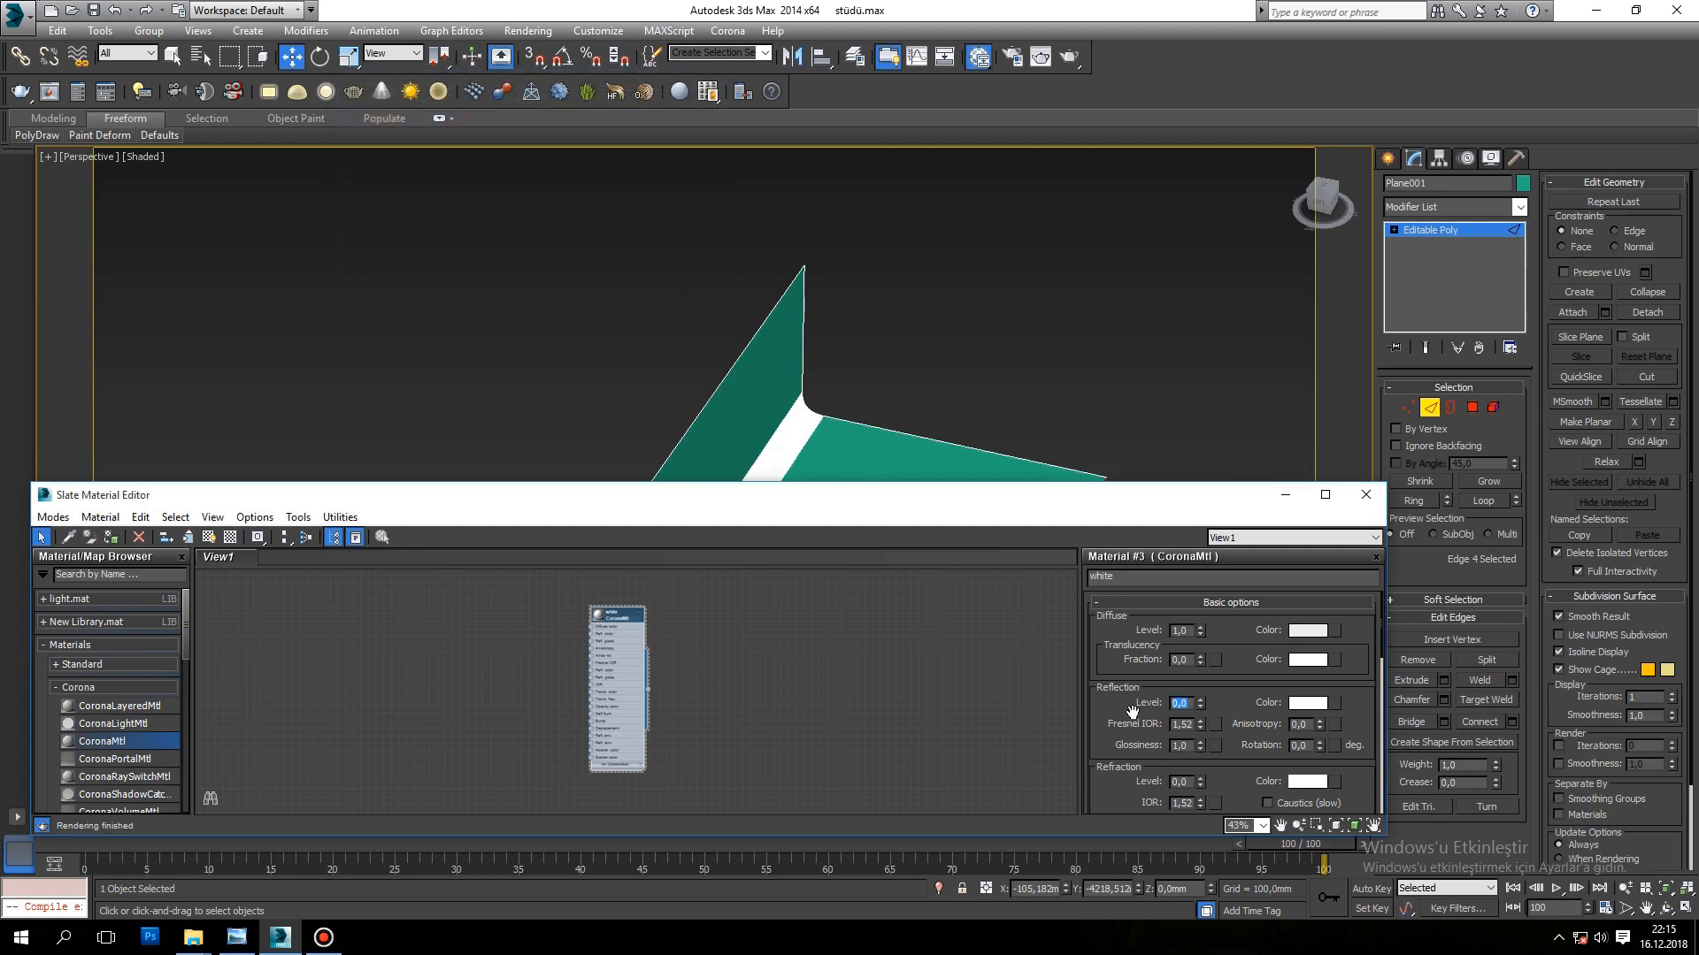
Step: Set the white material's reflection level to 1.0 and its glossiness to 0.5
text(1)
key(Return)
key(Return)
Step: Leave edge editing, assign the white material to the whole backdrop and minimize the material editor
click(1429, 407)
scroll(664, 412, down, 3)
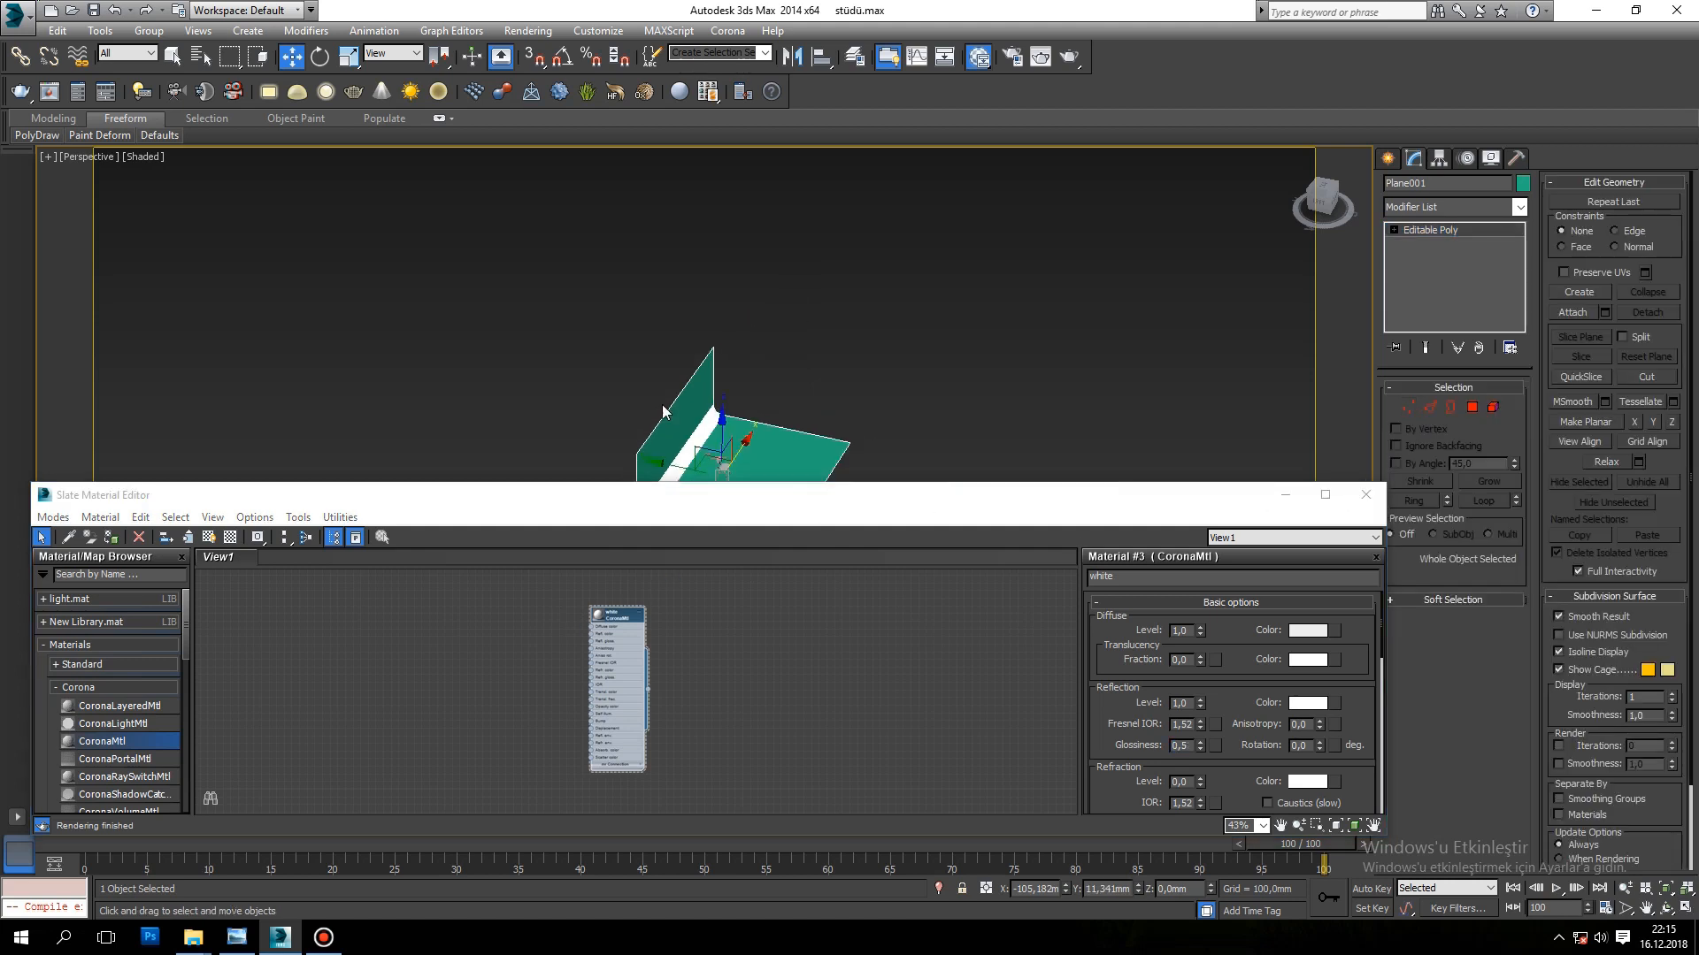
middle_drag(664, 411, 744, 279)
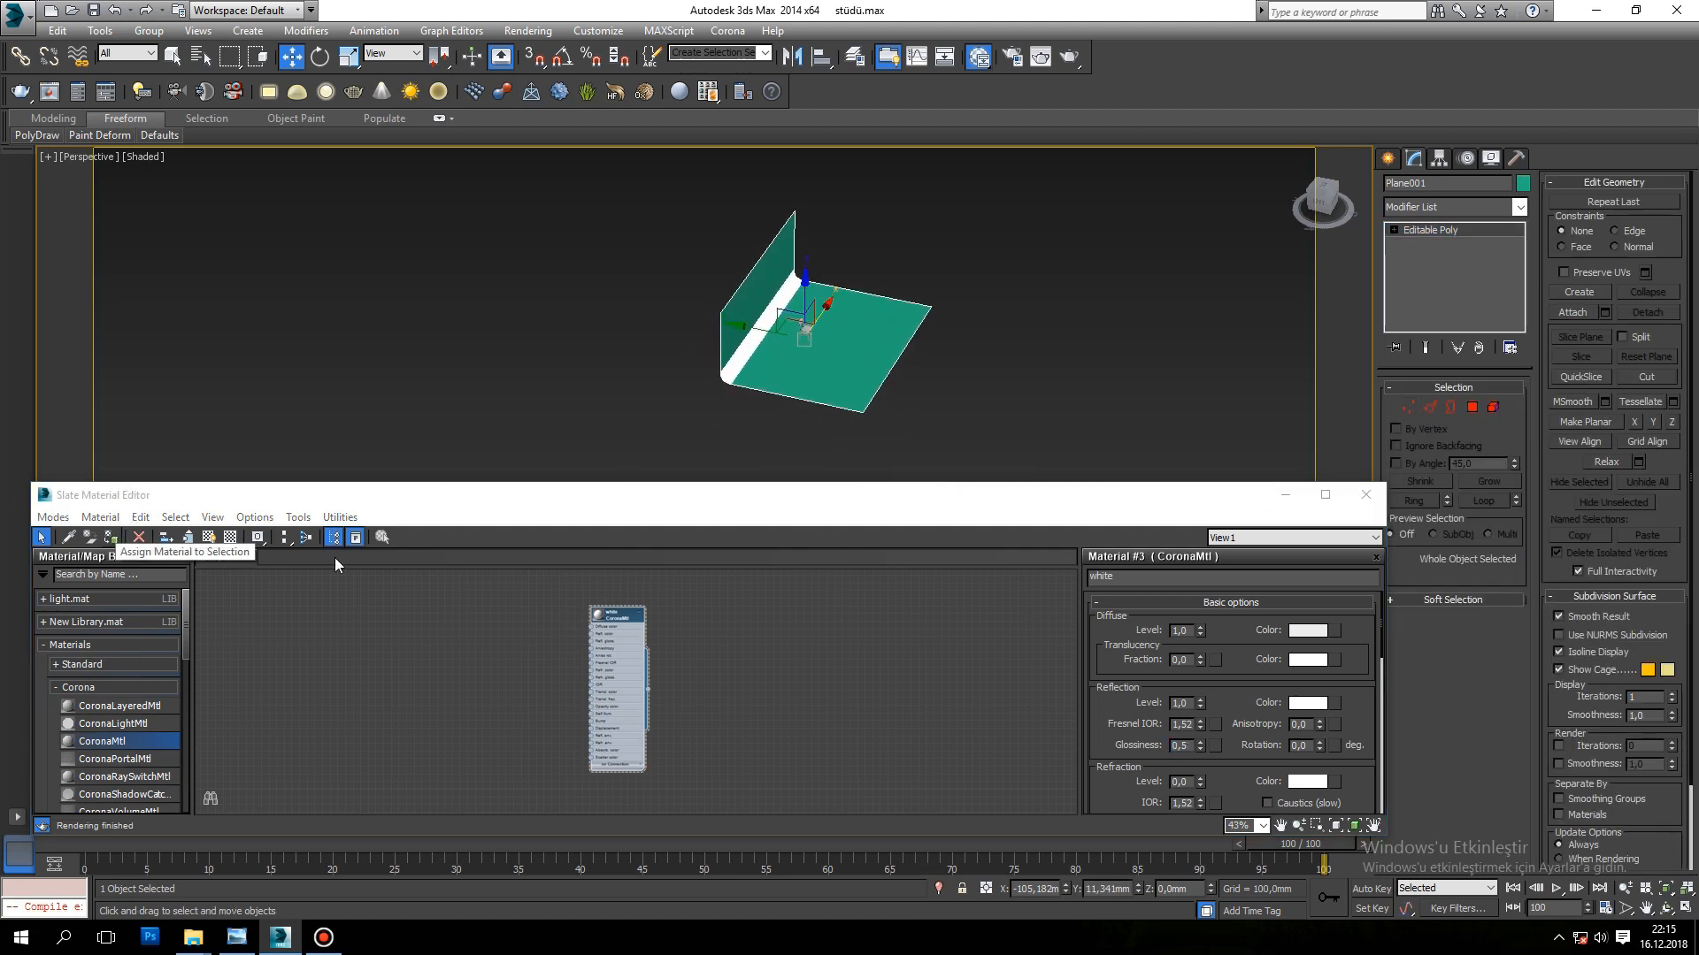
click(624, 620)
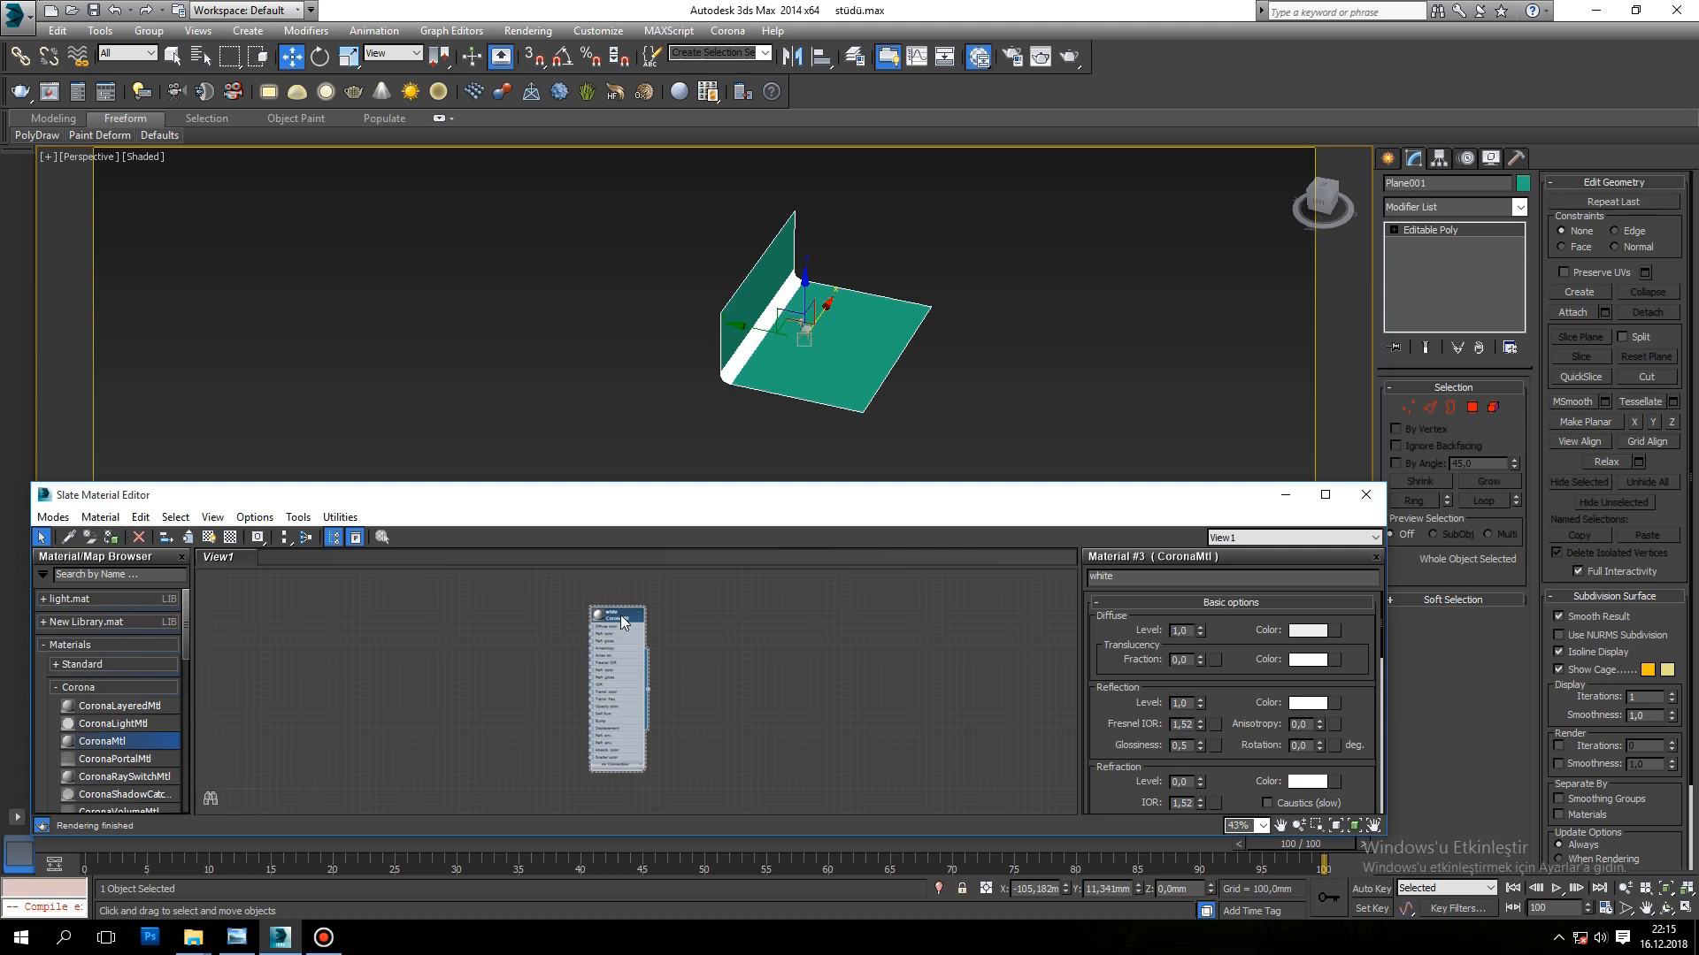
click(111, 537)
scroll(846, 353, up, 15)
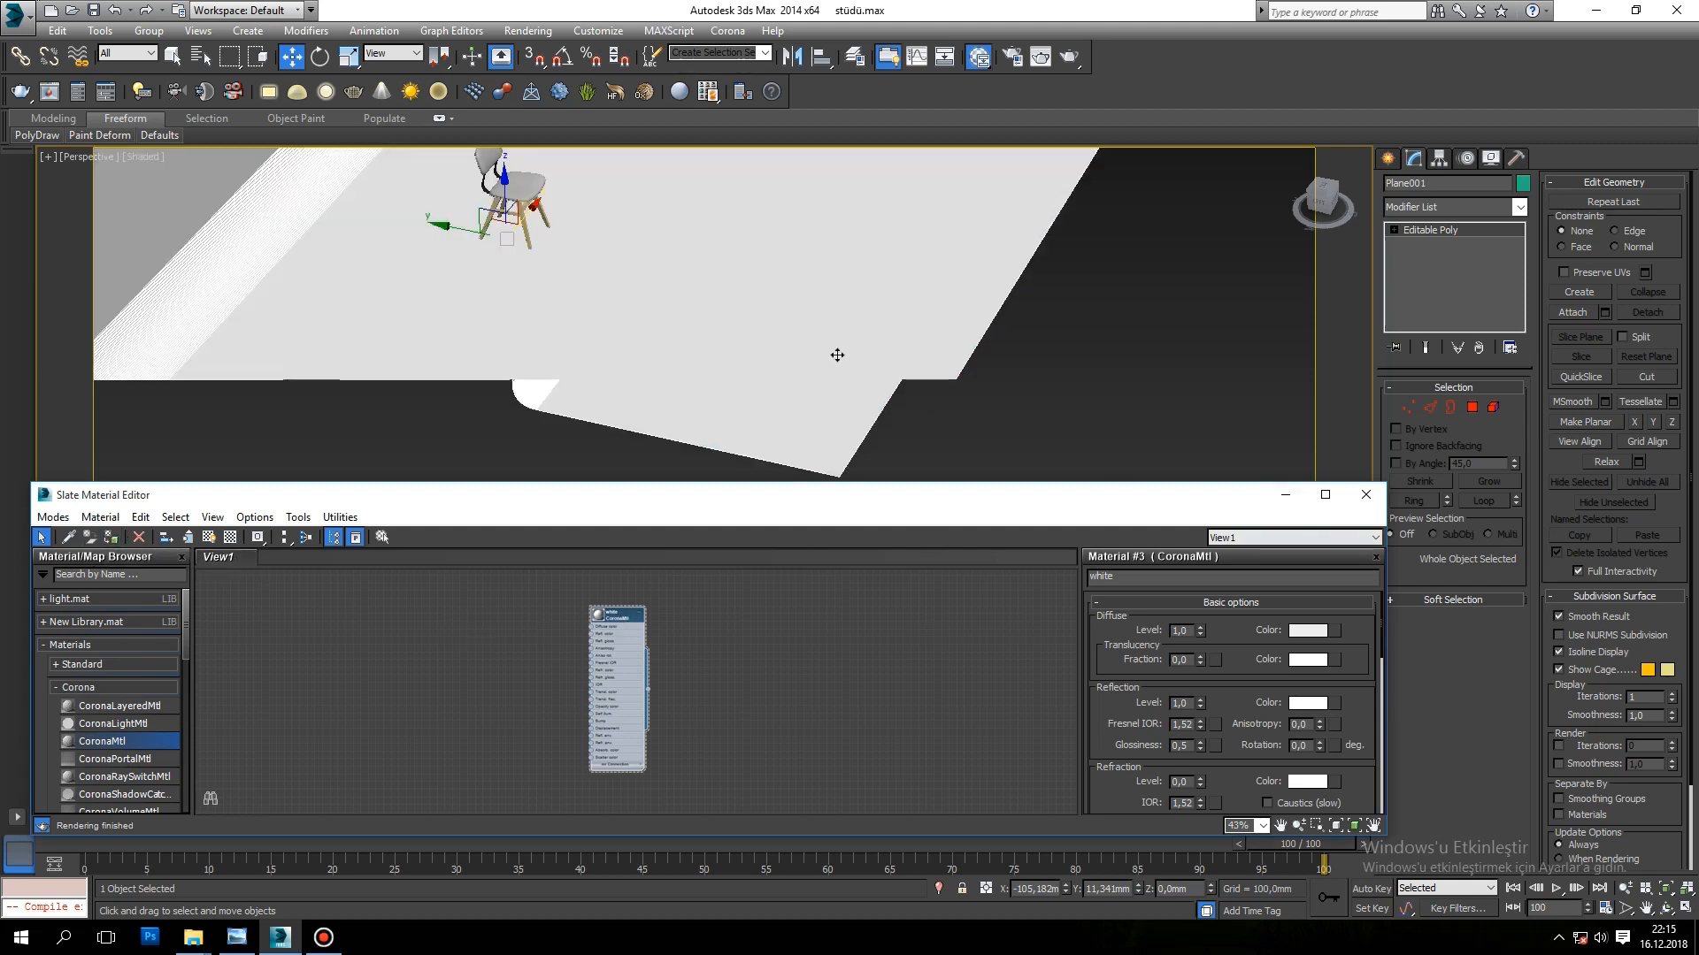
click(1286, 494)
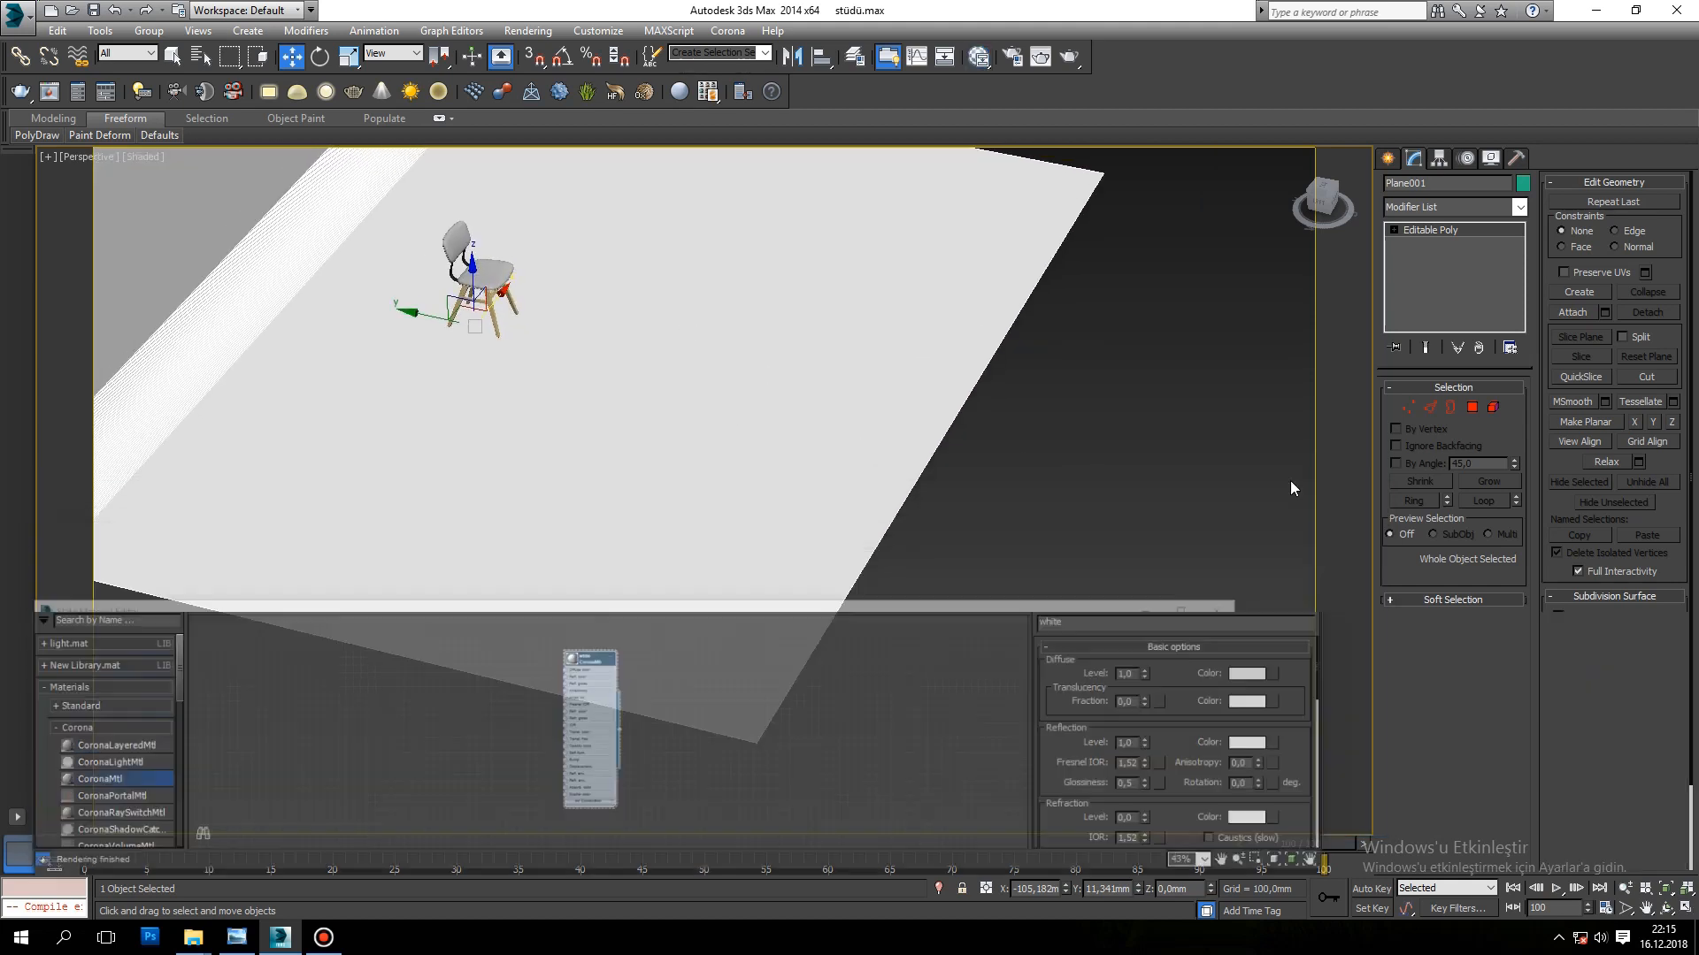
Step: Create a target camera in the Top view, placed in front of the chair and aimed at it
click(1391, 159)
click(1457, 186)
key(t)
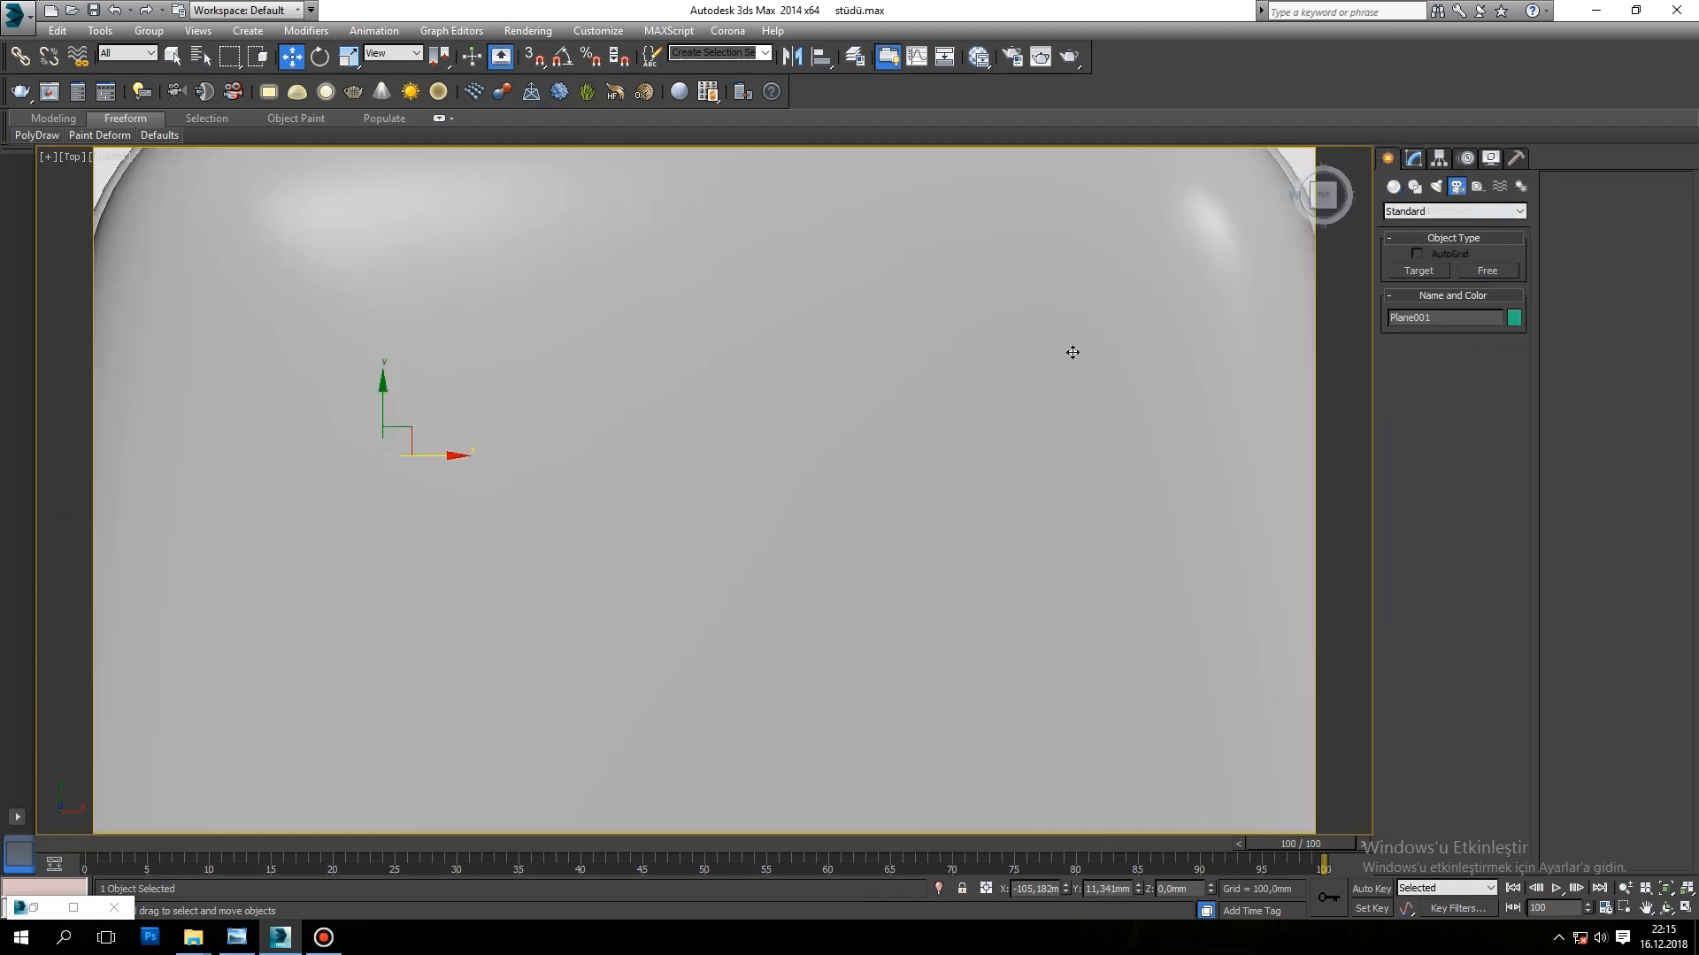
scroll(1081, 345, down, 5)
click(1425, 271)
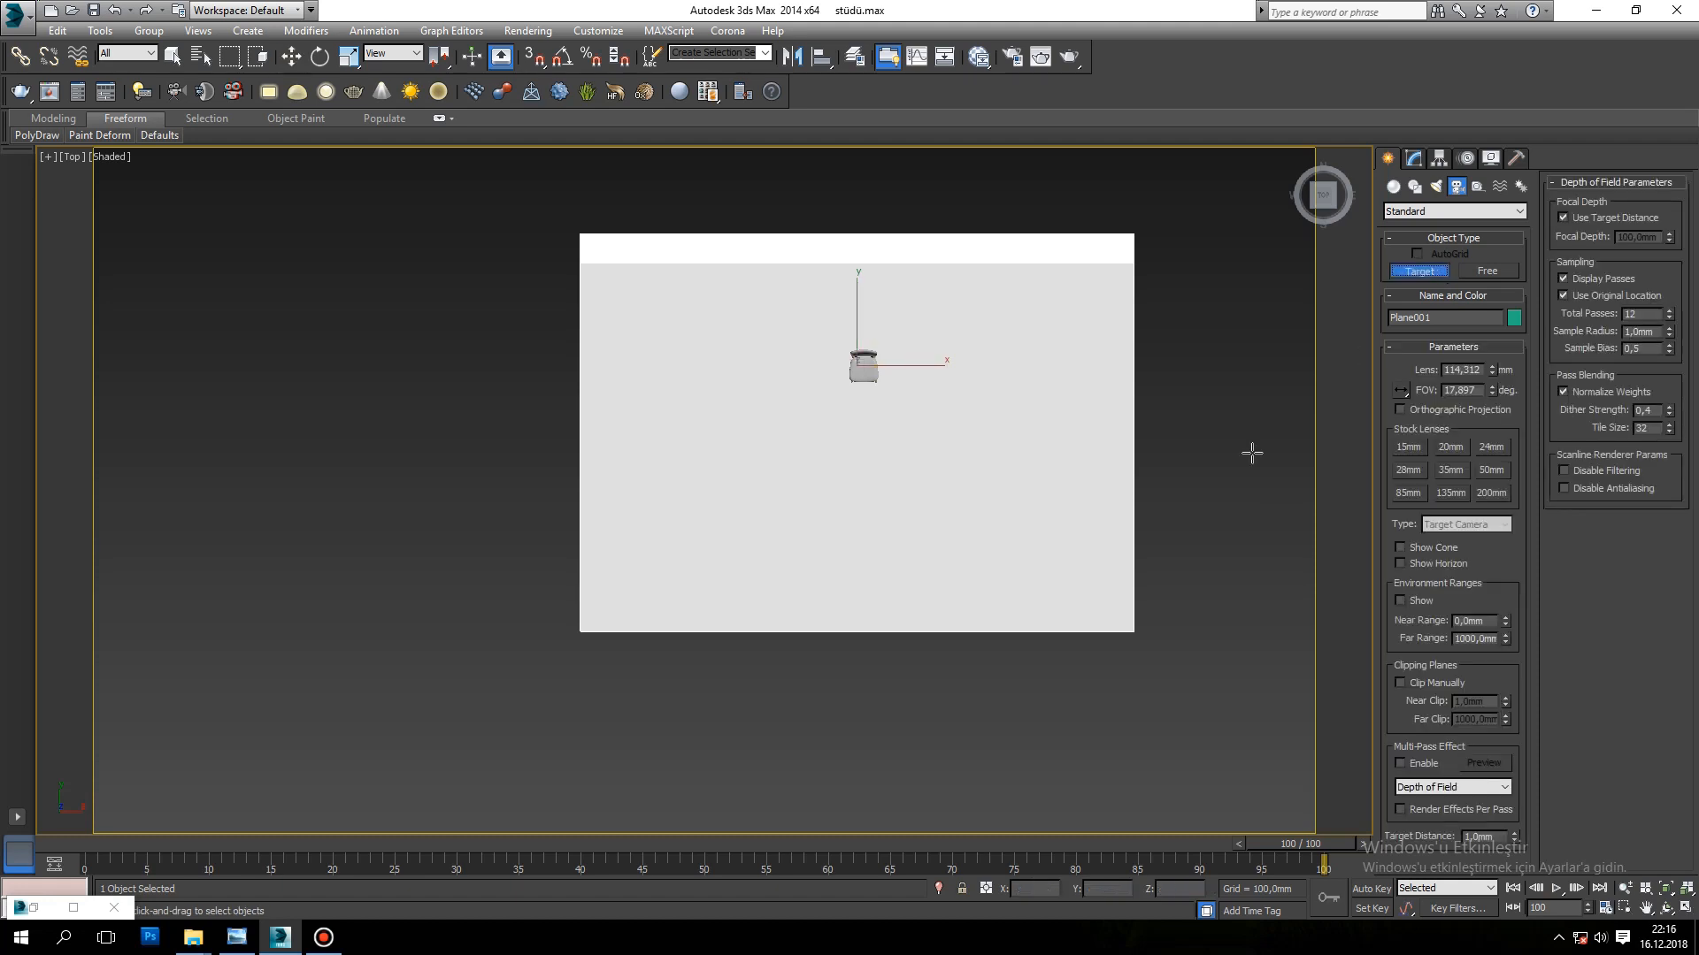
drag(867, 544, 864, 372)
Step: Look through the camera, then orbit and dolly it so the whole chair is framed from slightly above, and open the camera's parameters
key(c)
scroll(946, 574, down, 5)
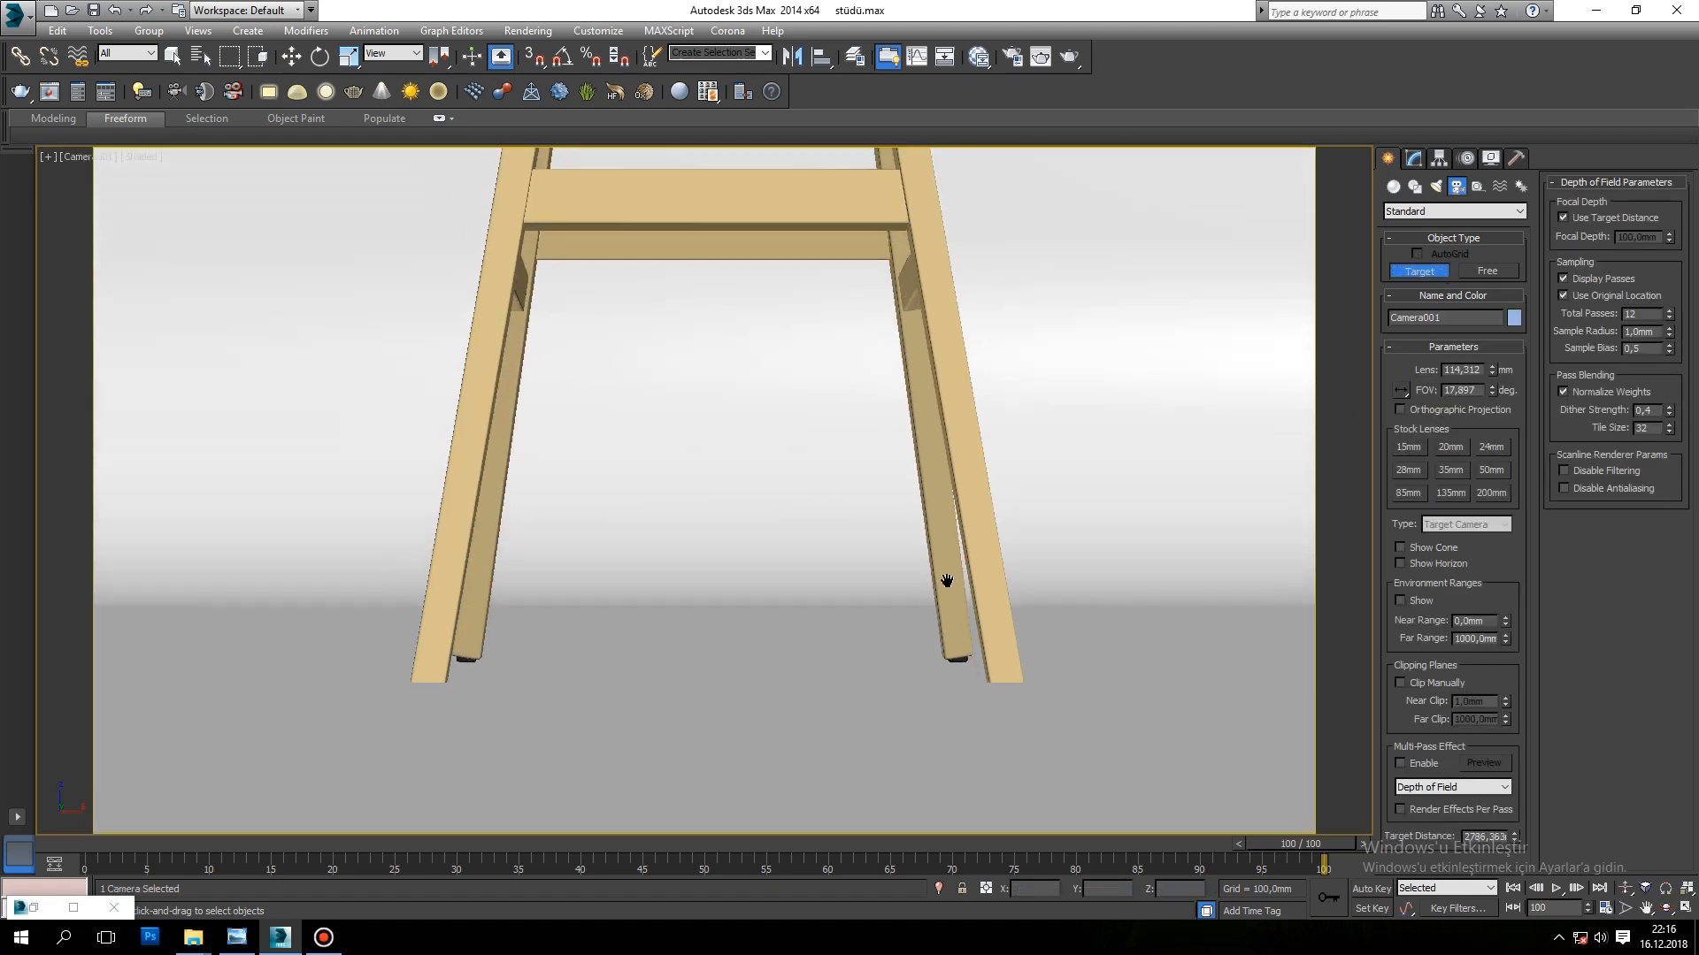
key(shift+f)
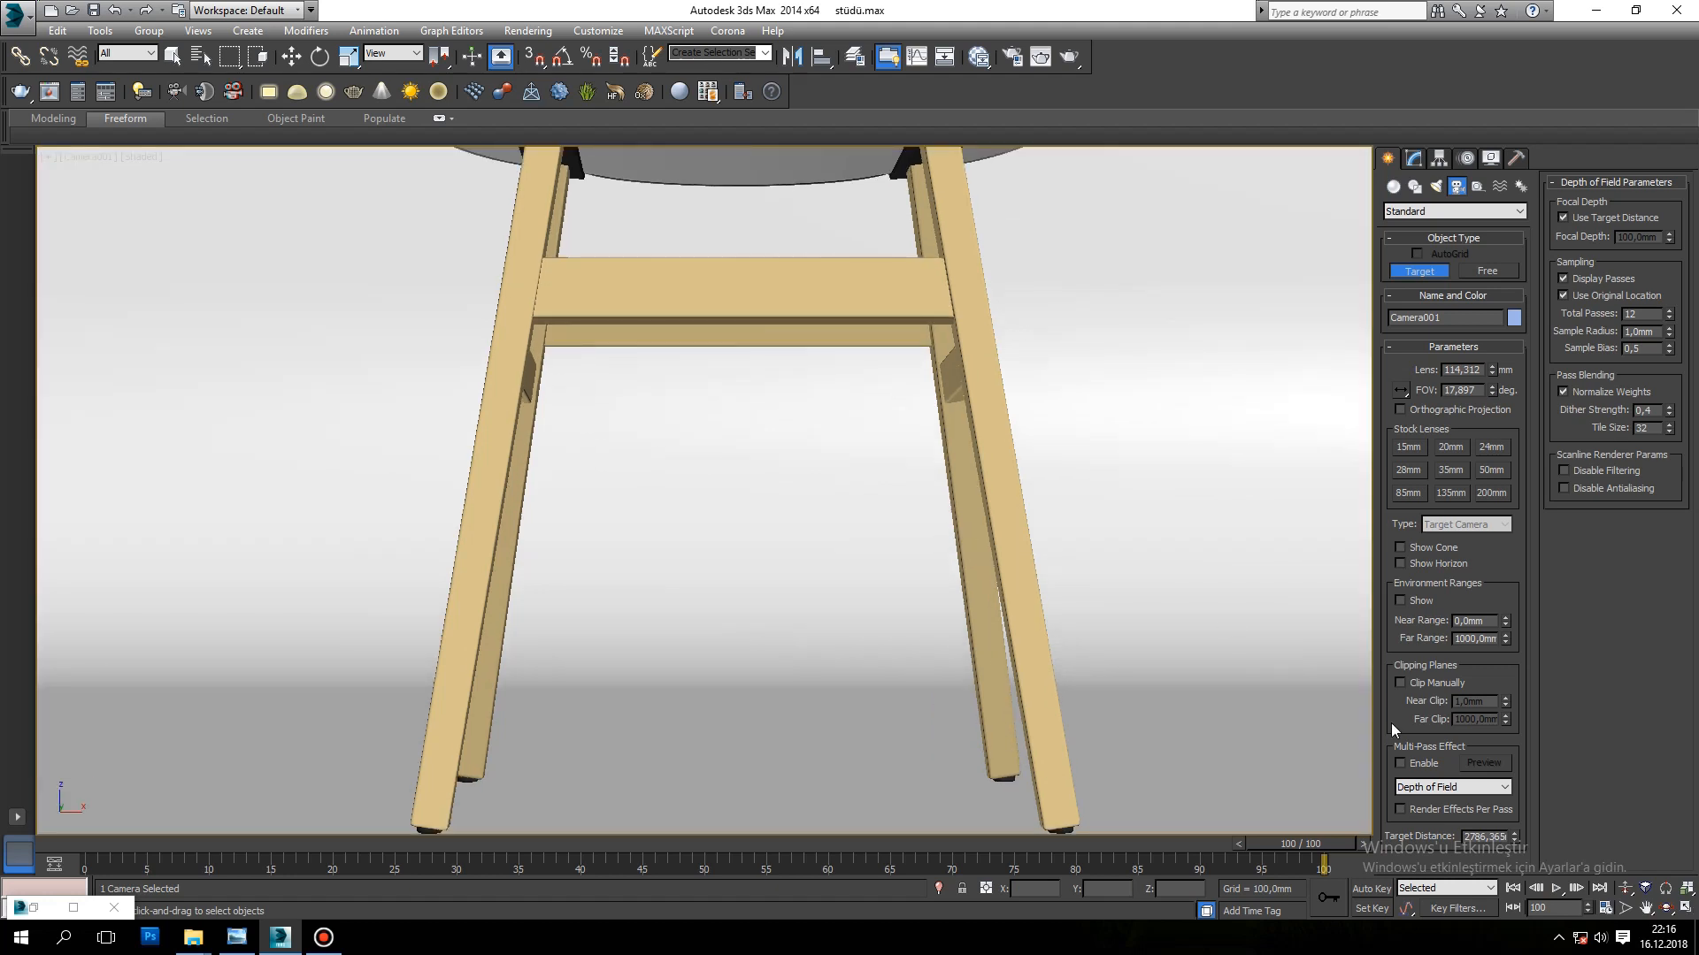
click(1626, 888)
drag(785, 443, 801, 486)
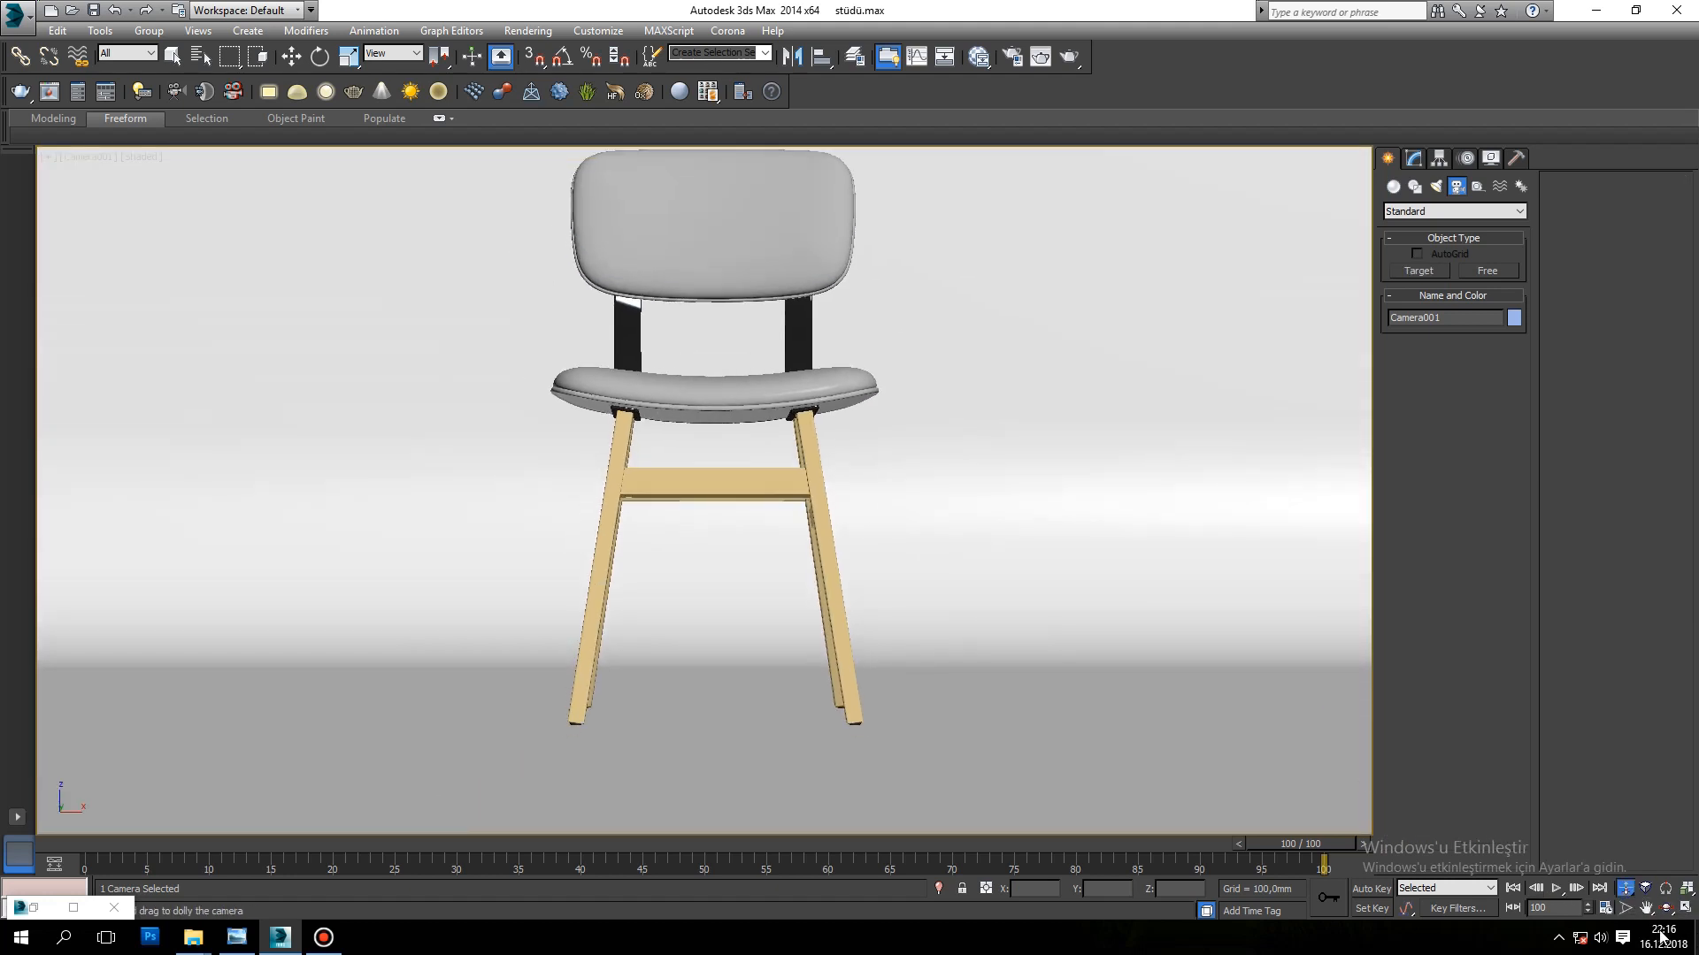
click(1666, 908)
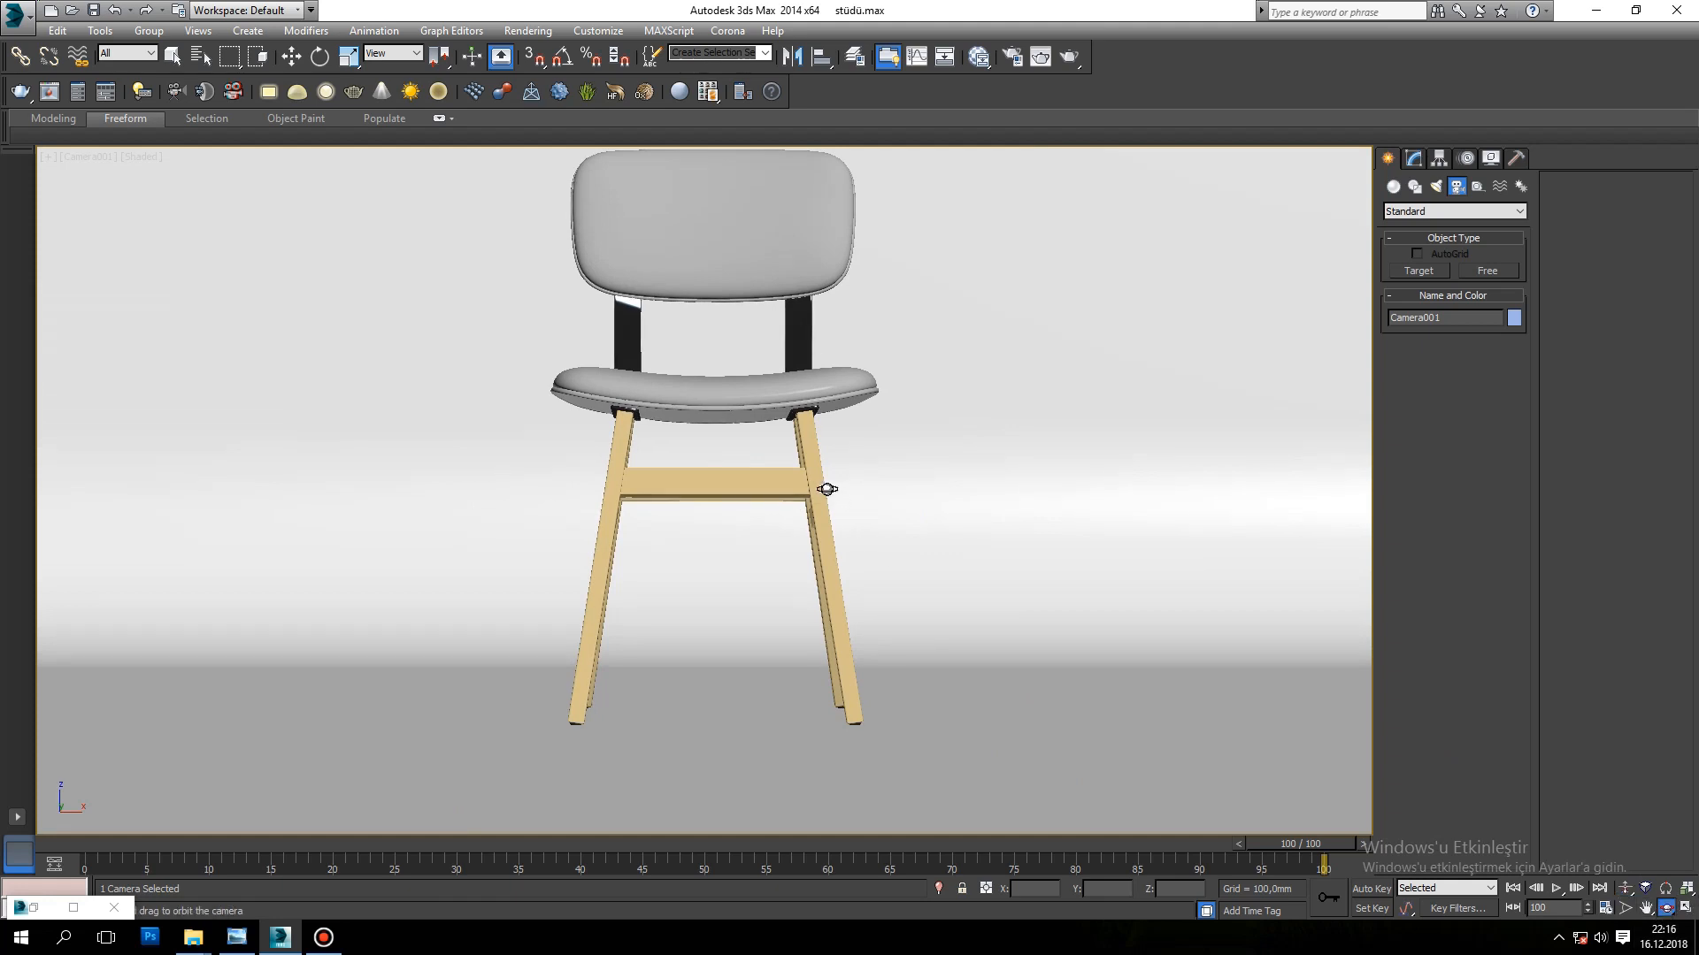
drag(747, 423, 770, 460)
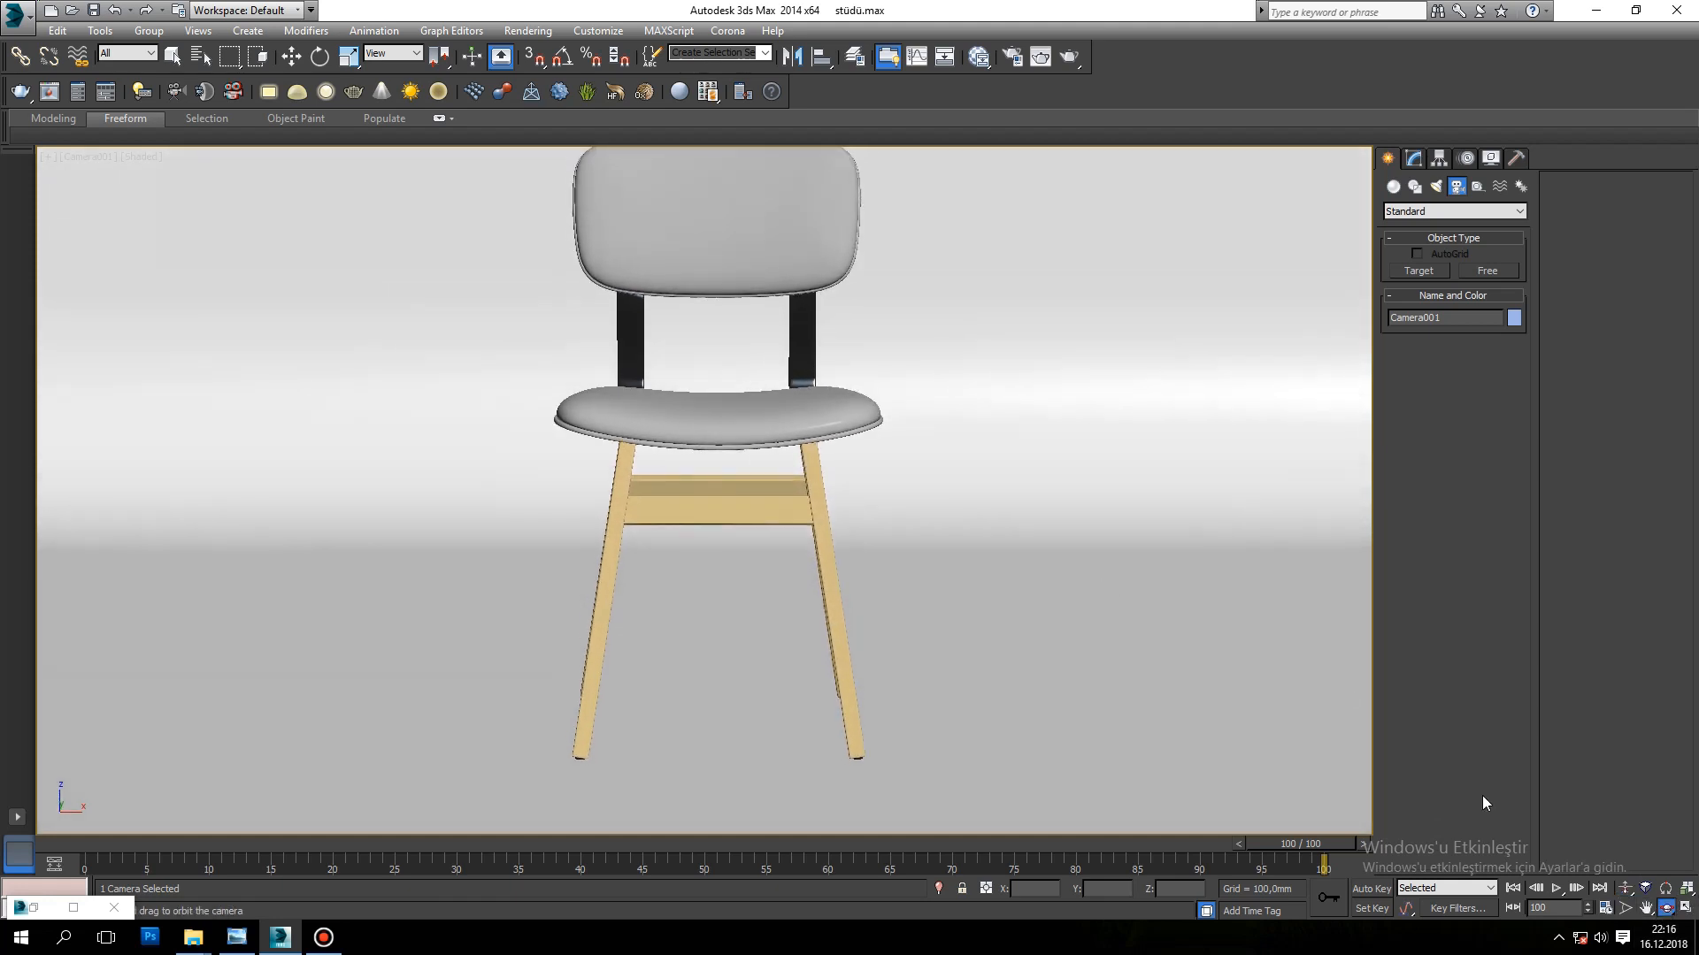
click(1626, 888)
drag(856, 498, 854, 524)
click(1414, 160)
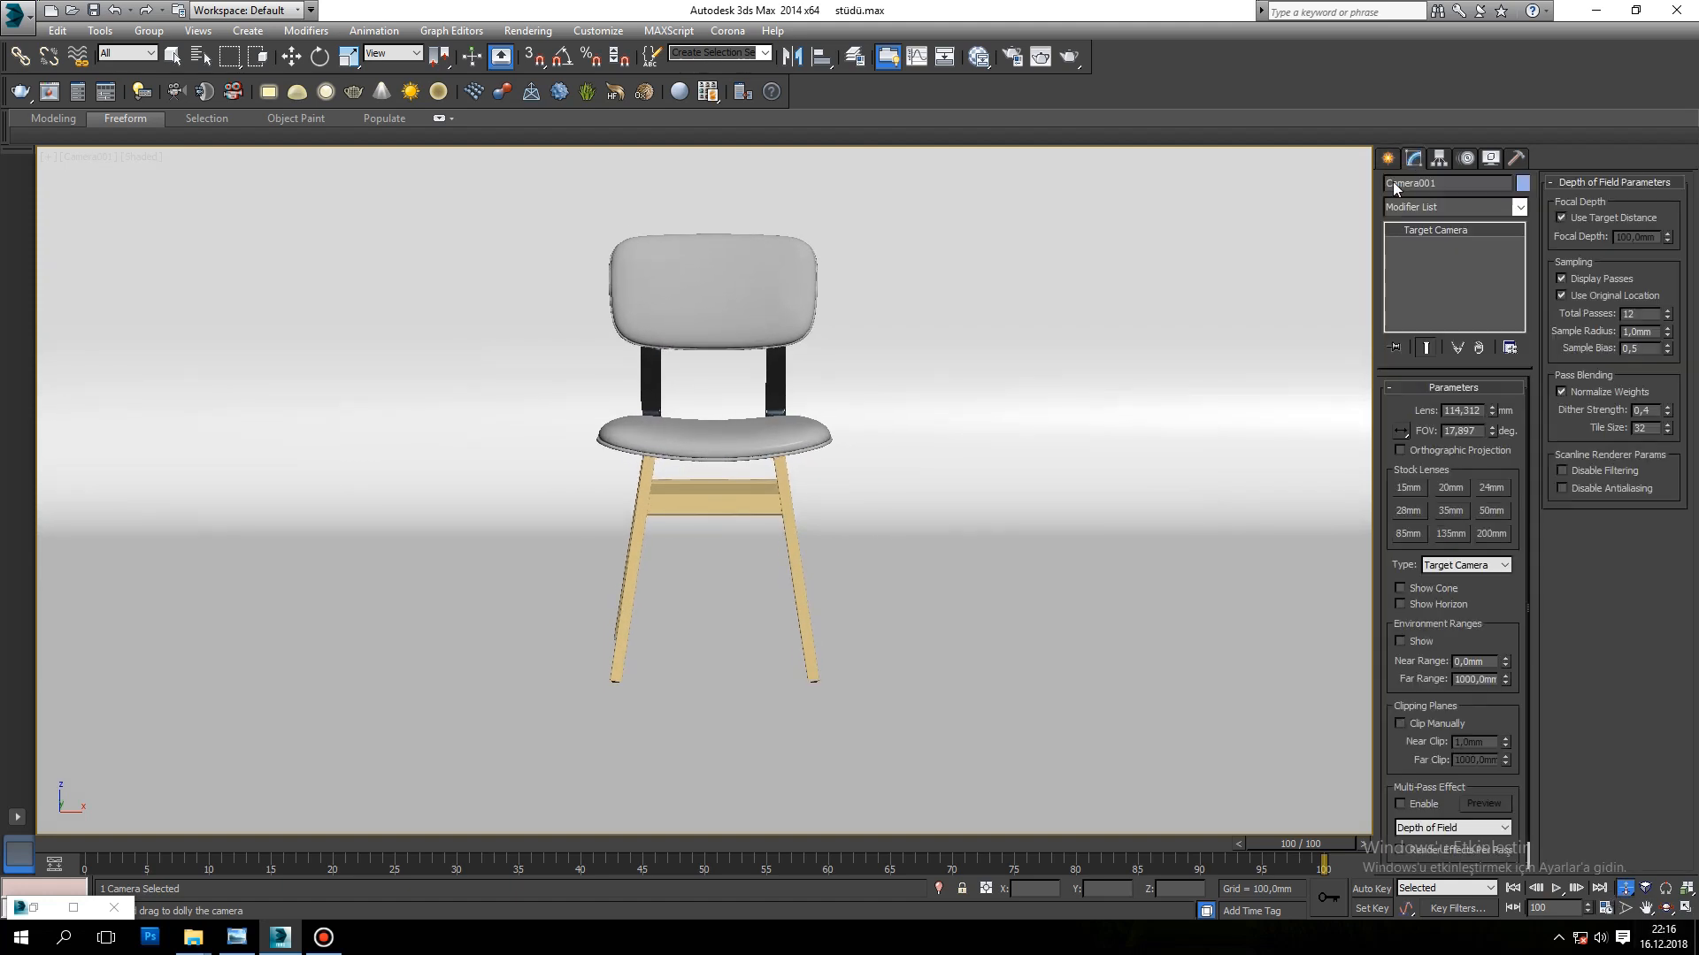
Step: Try the 15 mm and 35 mm stock lenses on the camera
click(1408, 487)
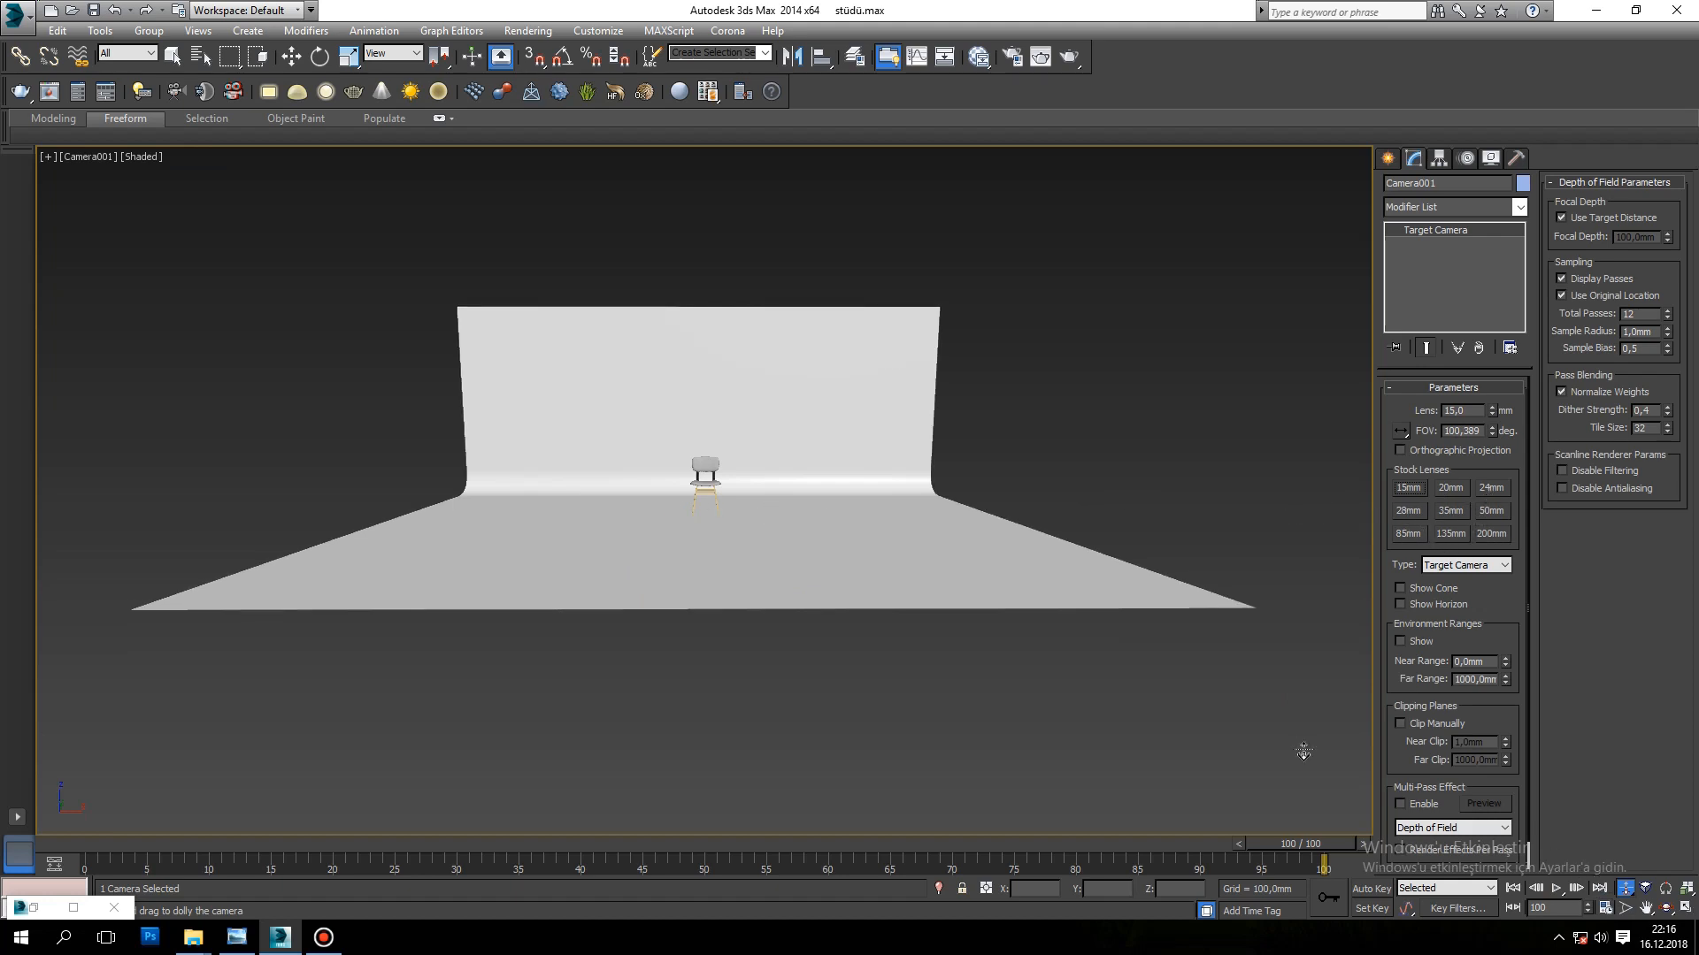
mouse_move(725, 489)
mouse_down()
mouse_move(719, 443)
mouse_move(724, 462)
mouse_up()
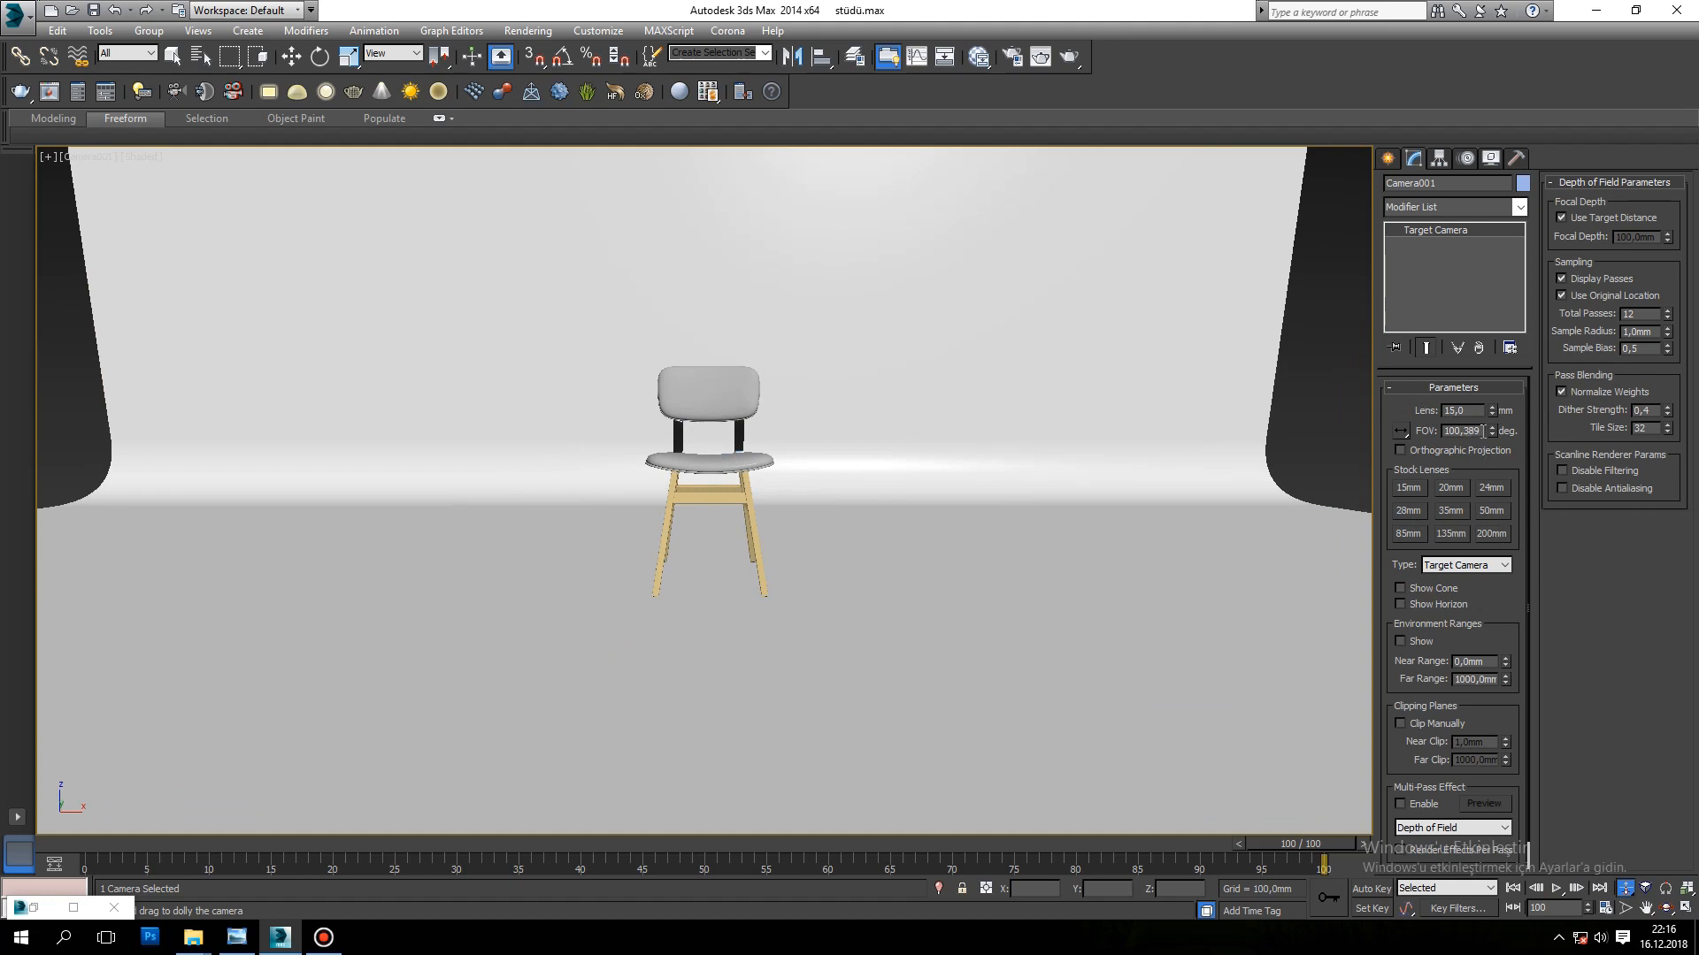
click(1450, 510)
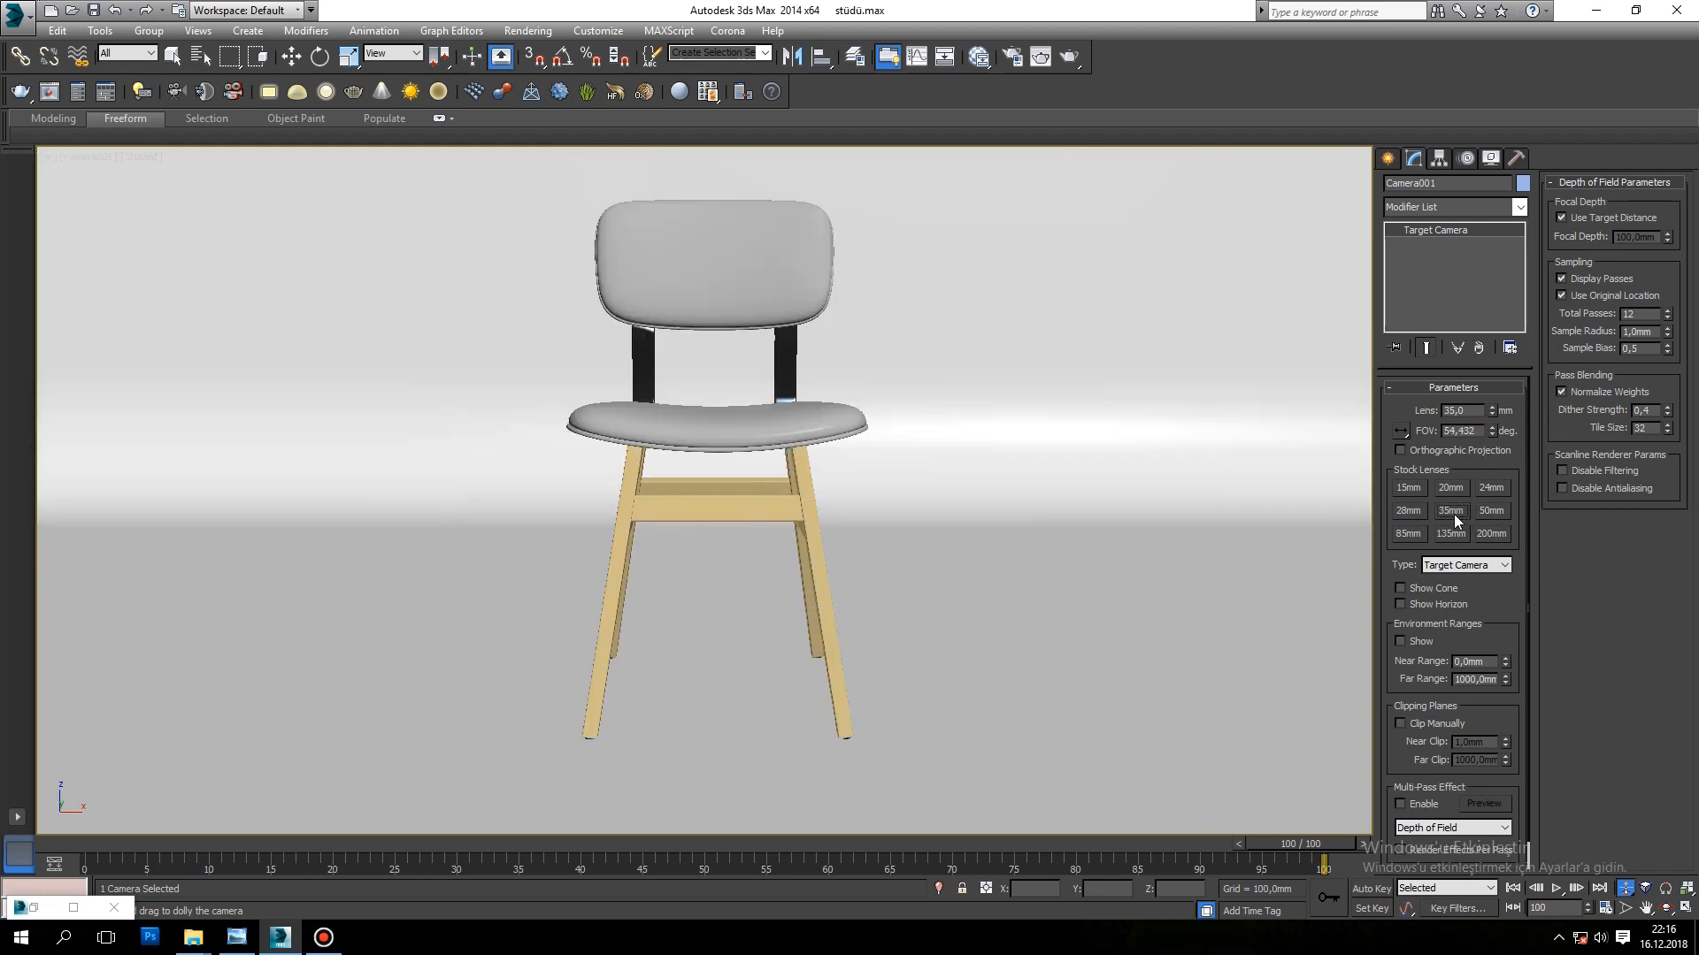
Step: Set the camera's field of view to 10 degrees and dolly it back until the whole chair is in frame
double_click(1471, 433)
text(10)
key(Return)
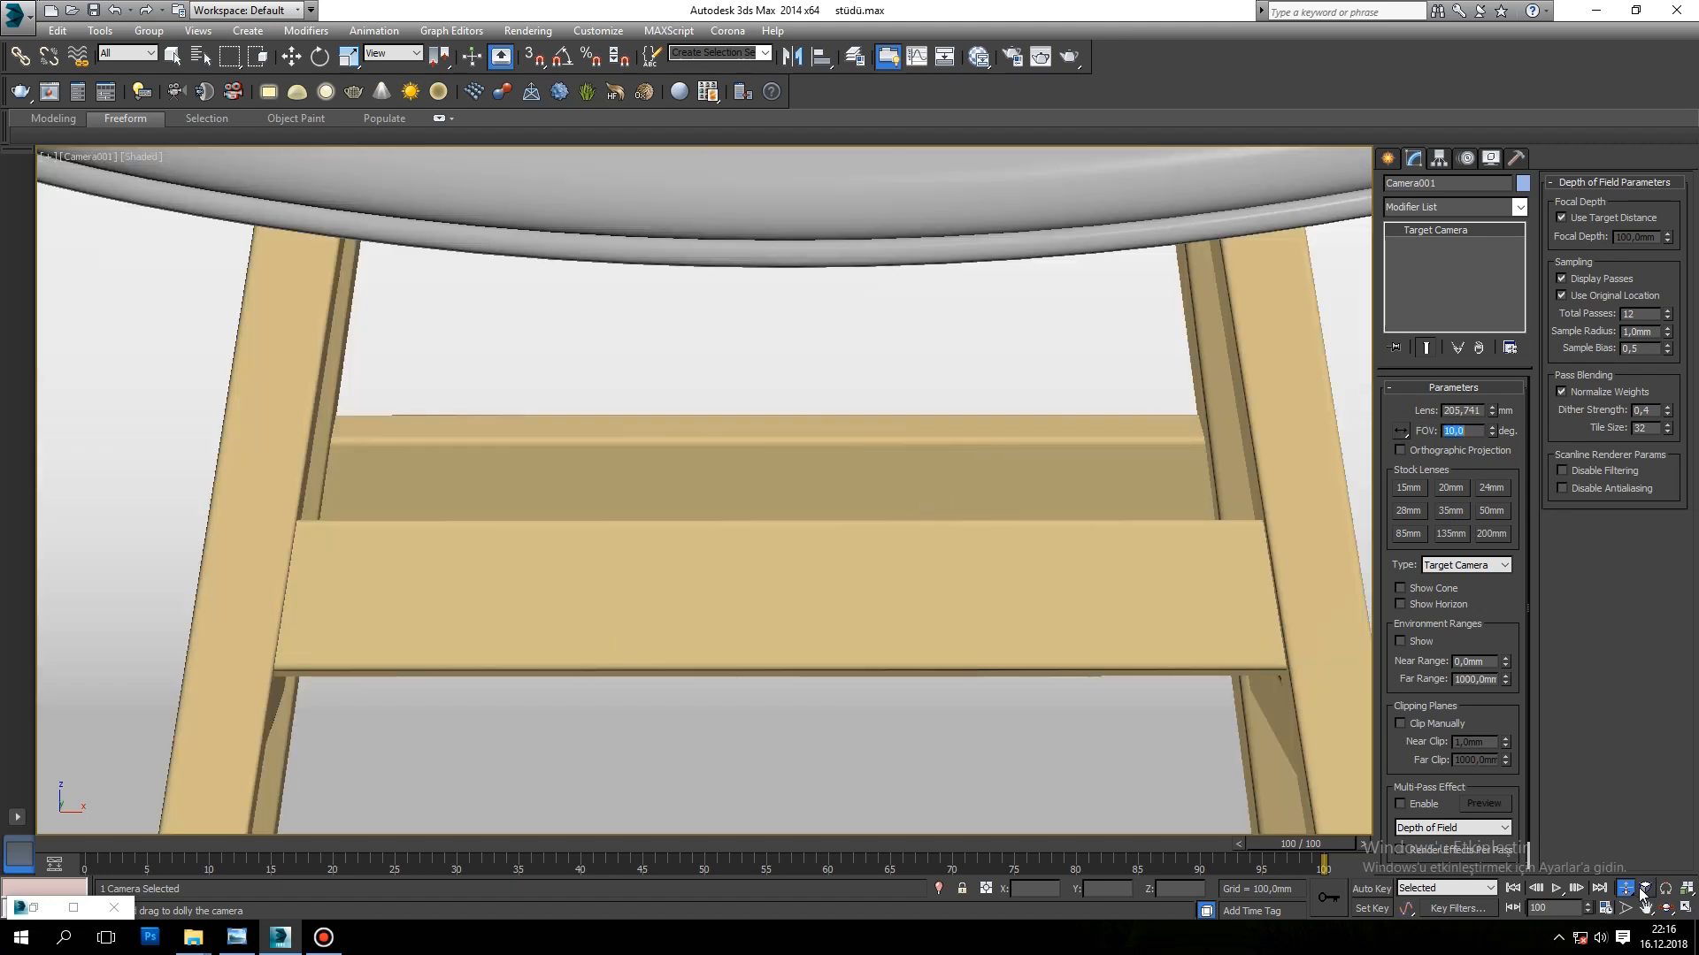
drag(1008, 554, 833, 490)
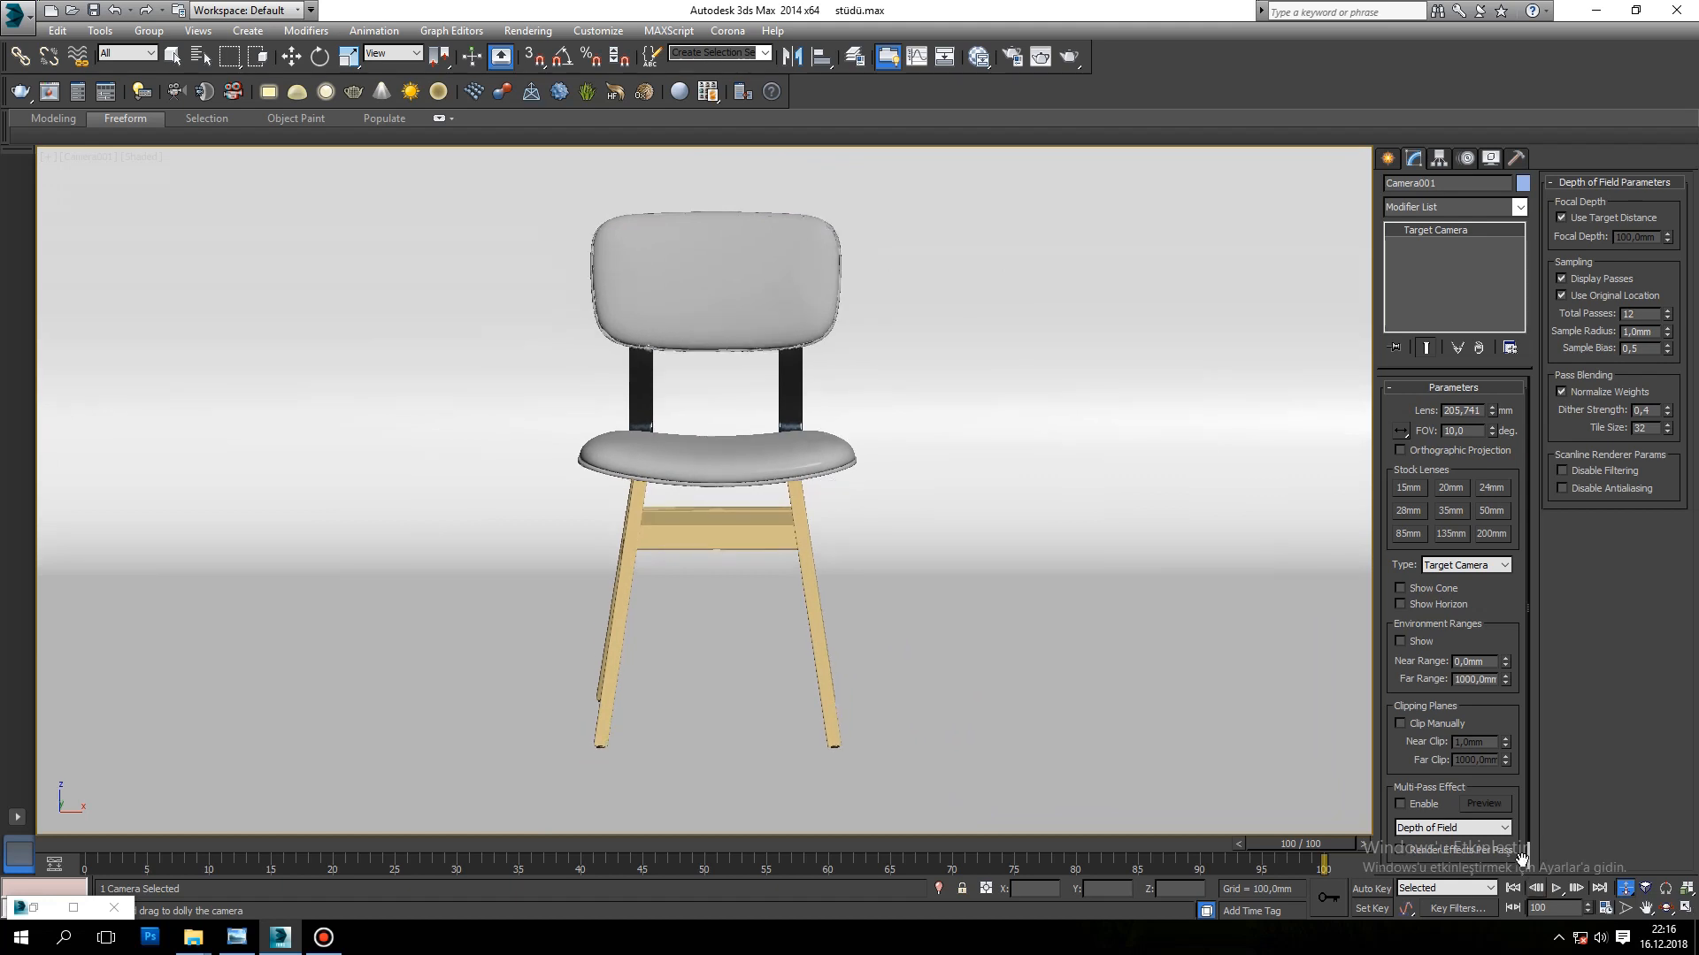
Step: Rotate the chair about 30 degrees around its vertical axis and turn on the safe frame in the camera view
key(w)
click(613, 430)
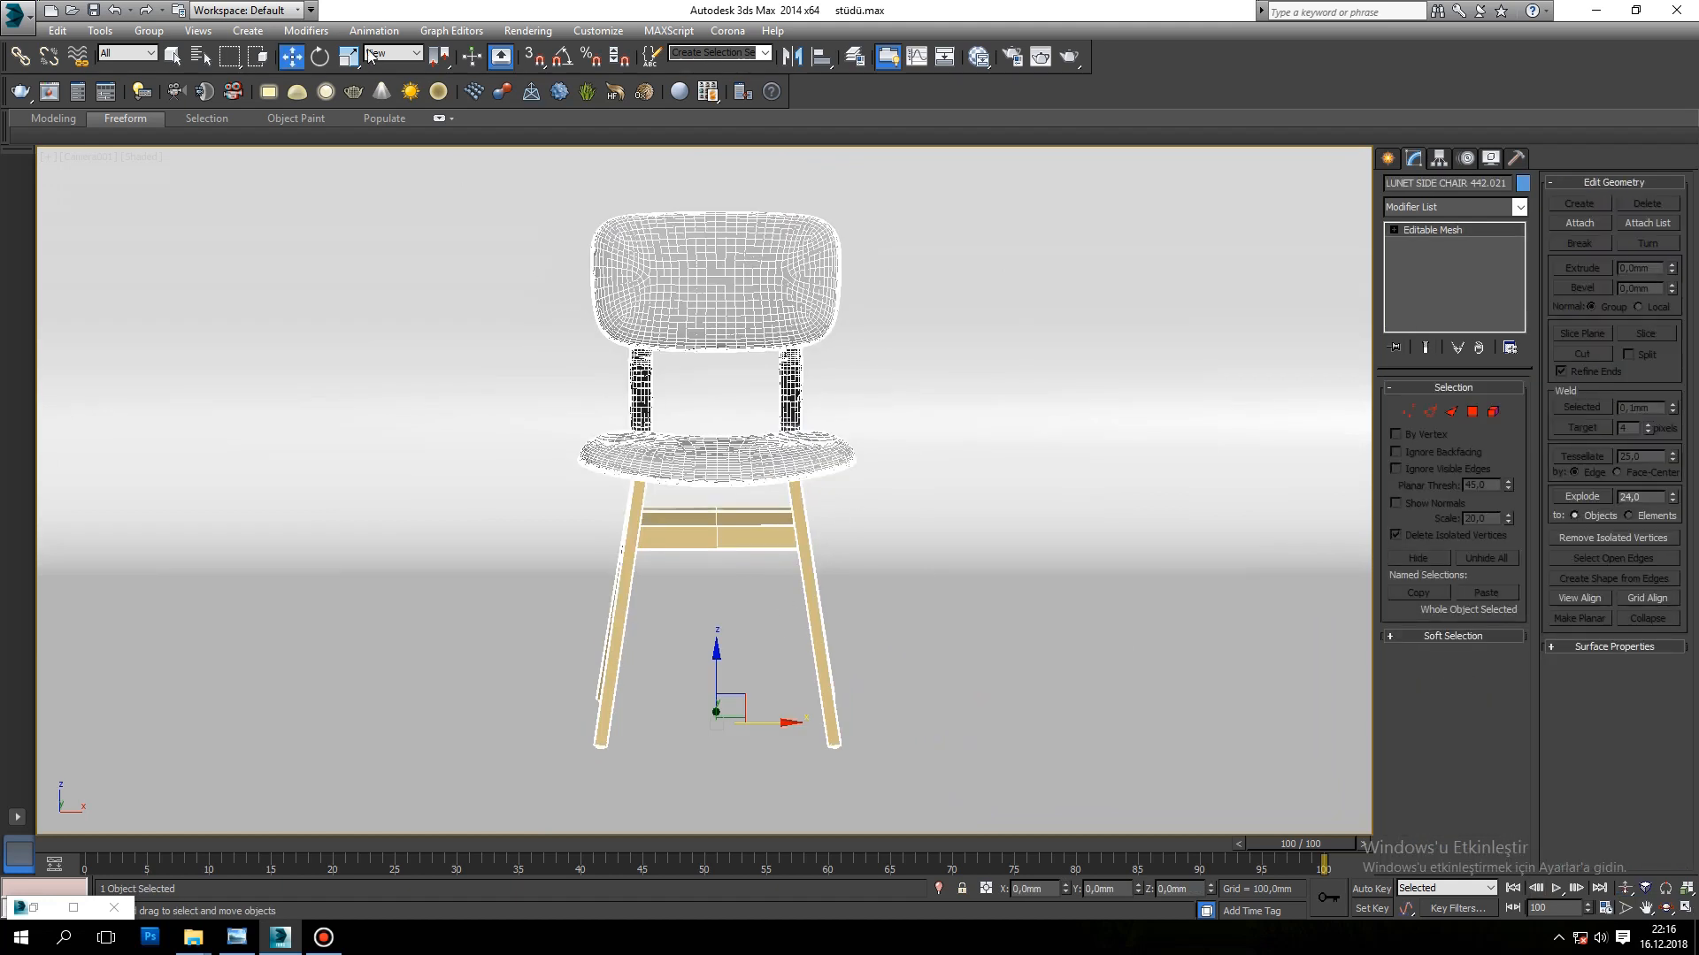
click(319, 56)
drag(727, 736, 1000, 562)
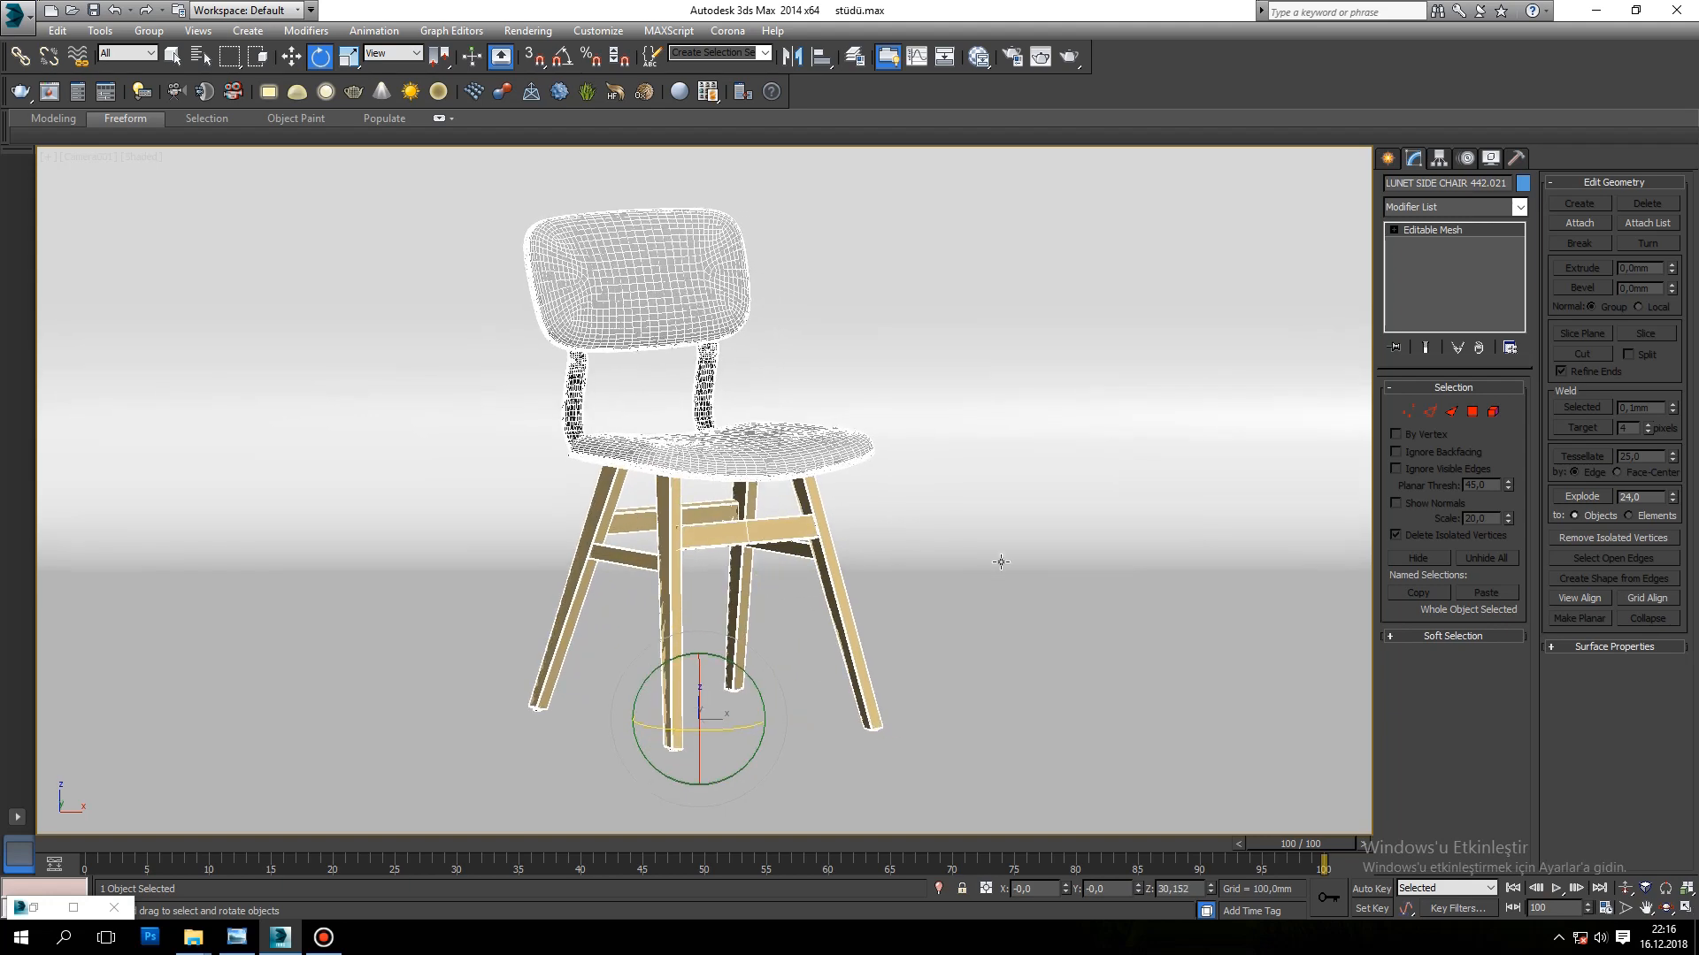
key(shift+f)
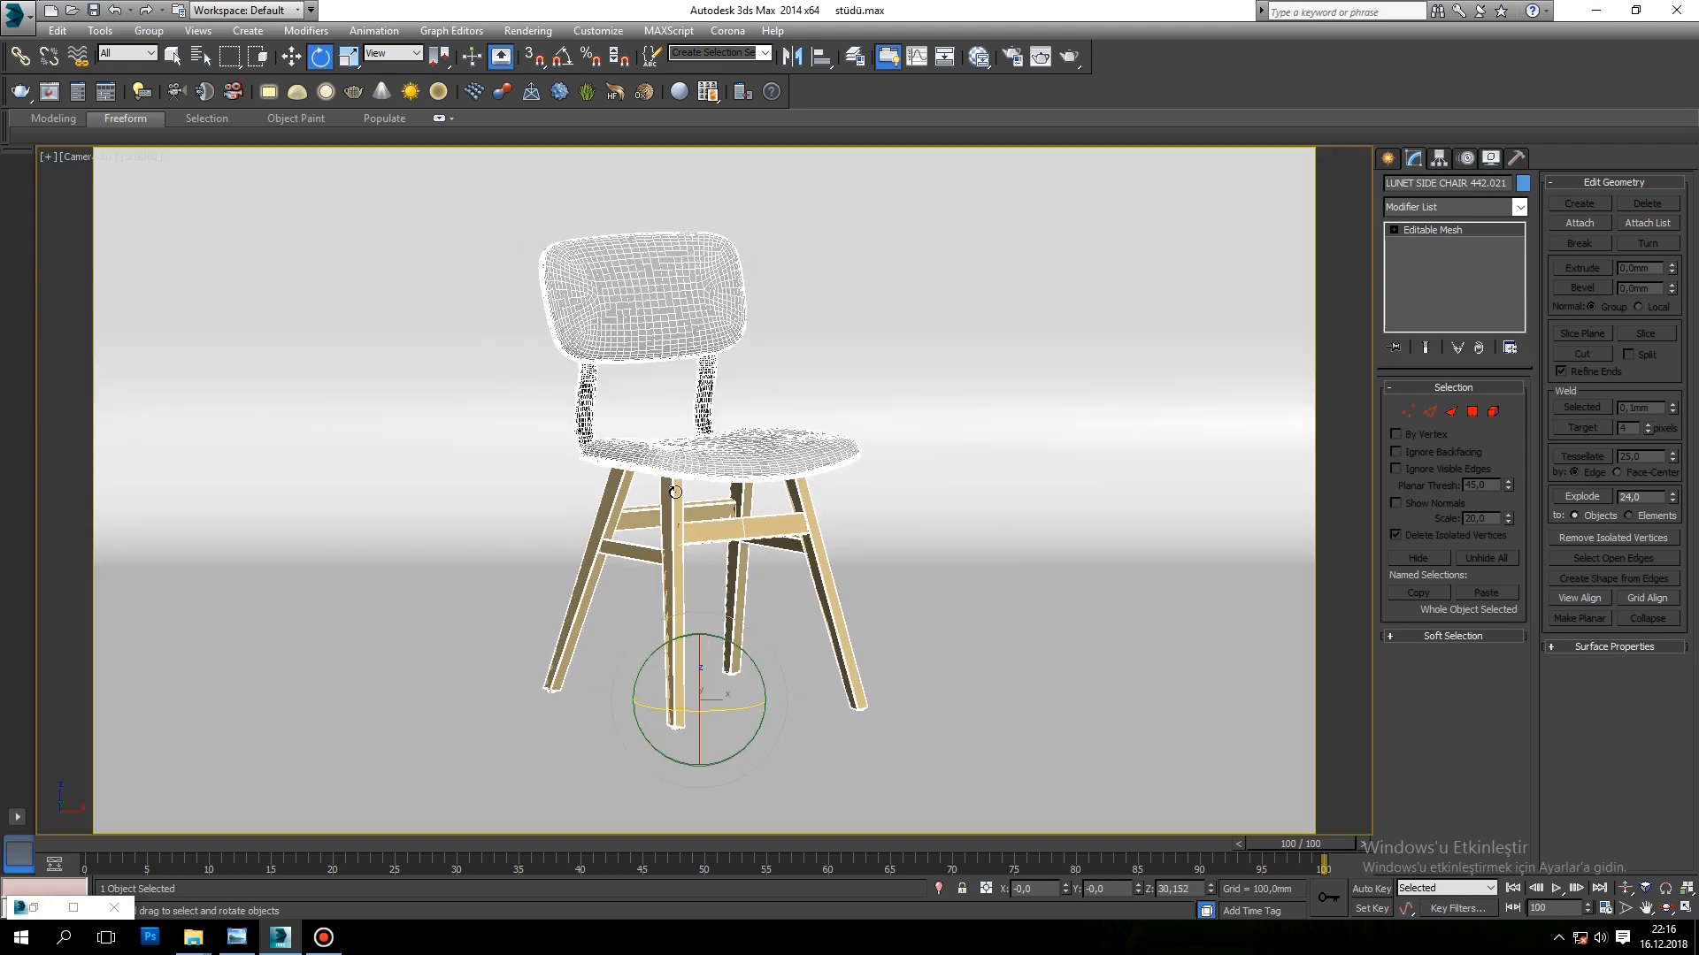
right_click(797, 458)
Step: In the Perspective view, create a rectangular Corona light of about 2054 by 1536 mm at the chair, with intensity 5
key(p)
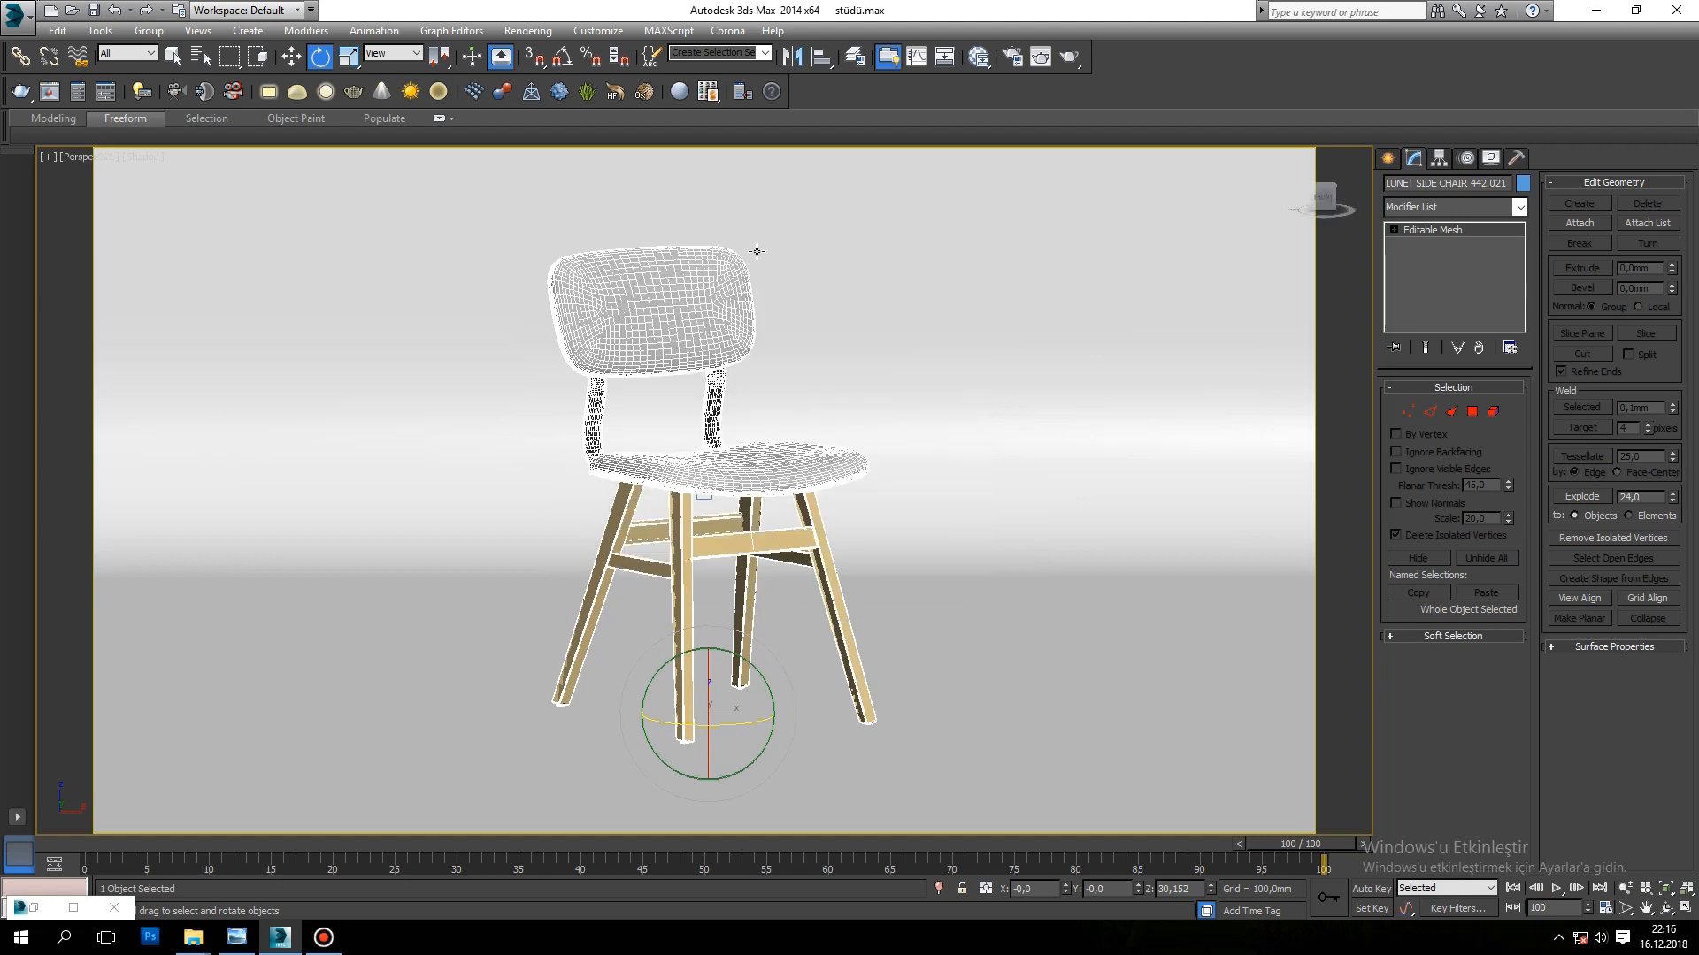
scroll(757, 251, down, 6)
alt+middle_drag(756, 251, 845, 385)
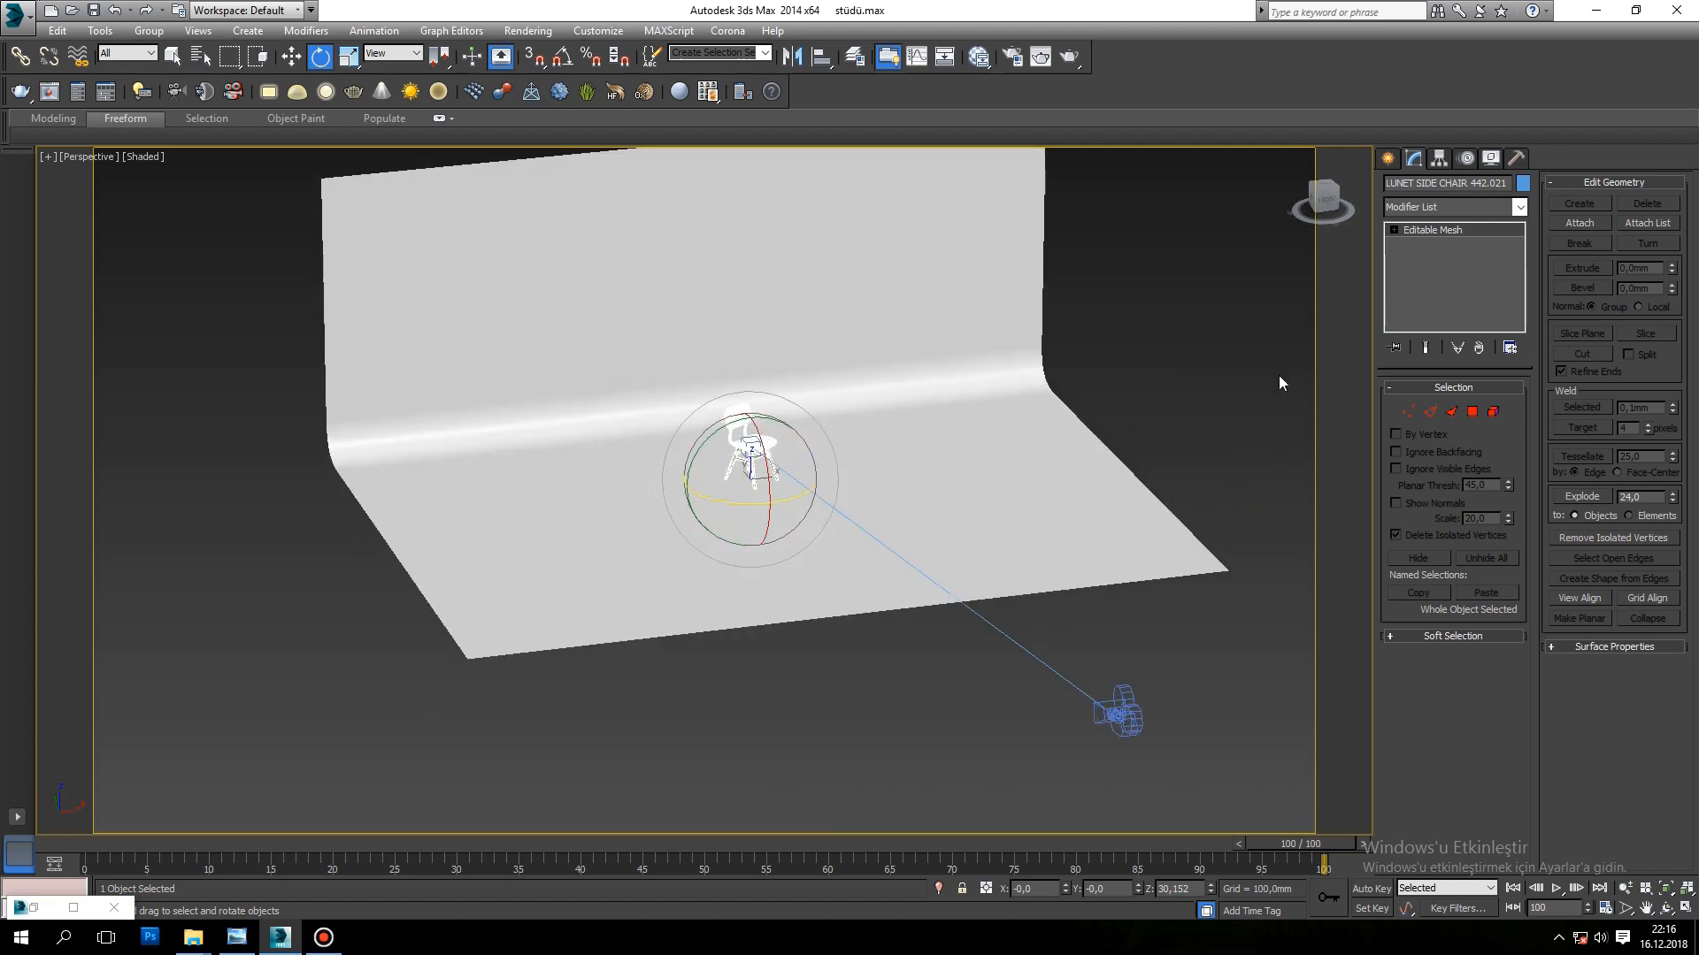
click(1387, 158)
click(1128, 378)
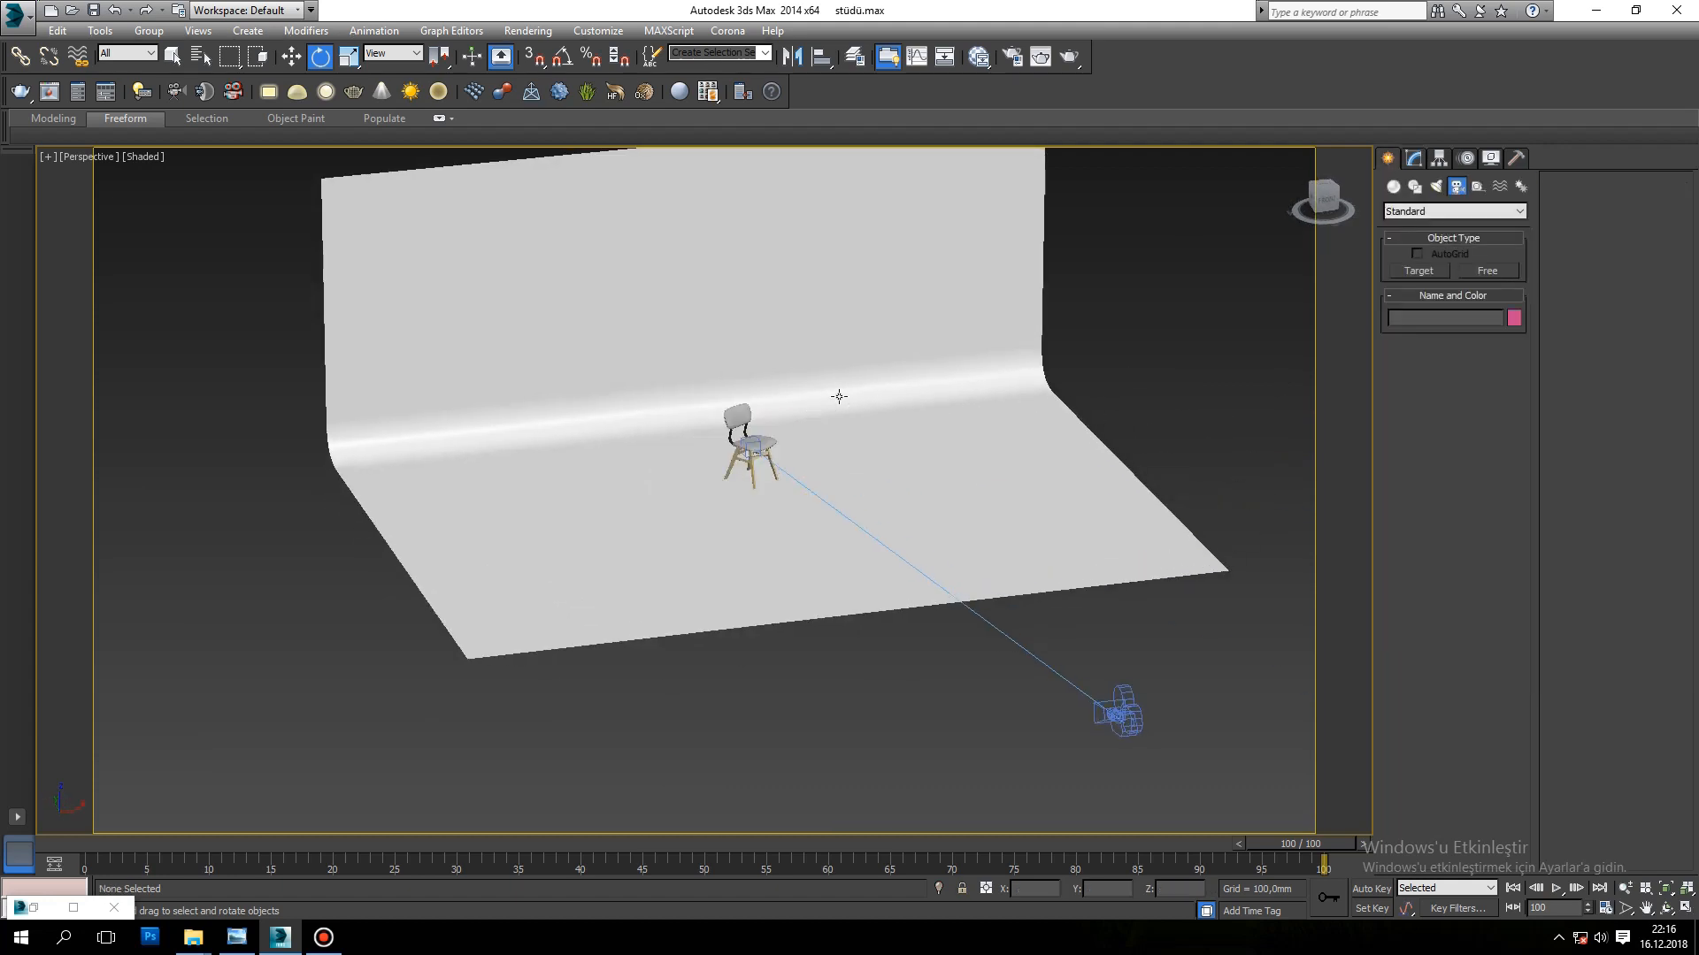
click(822, 382)
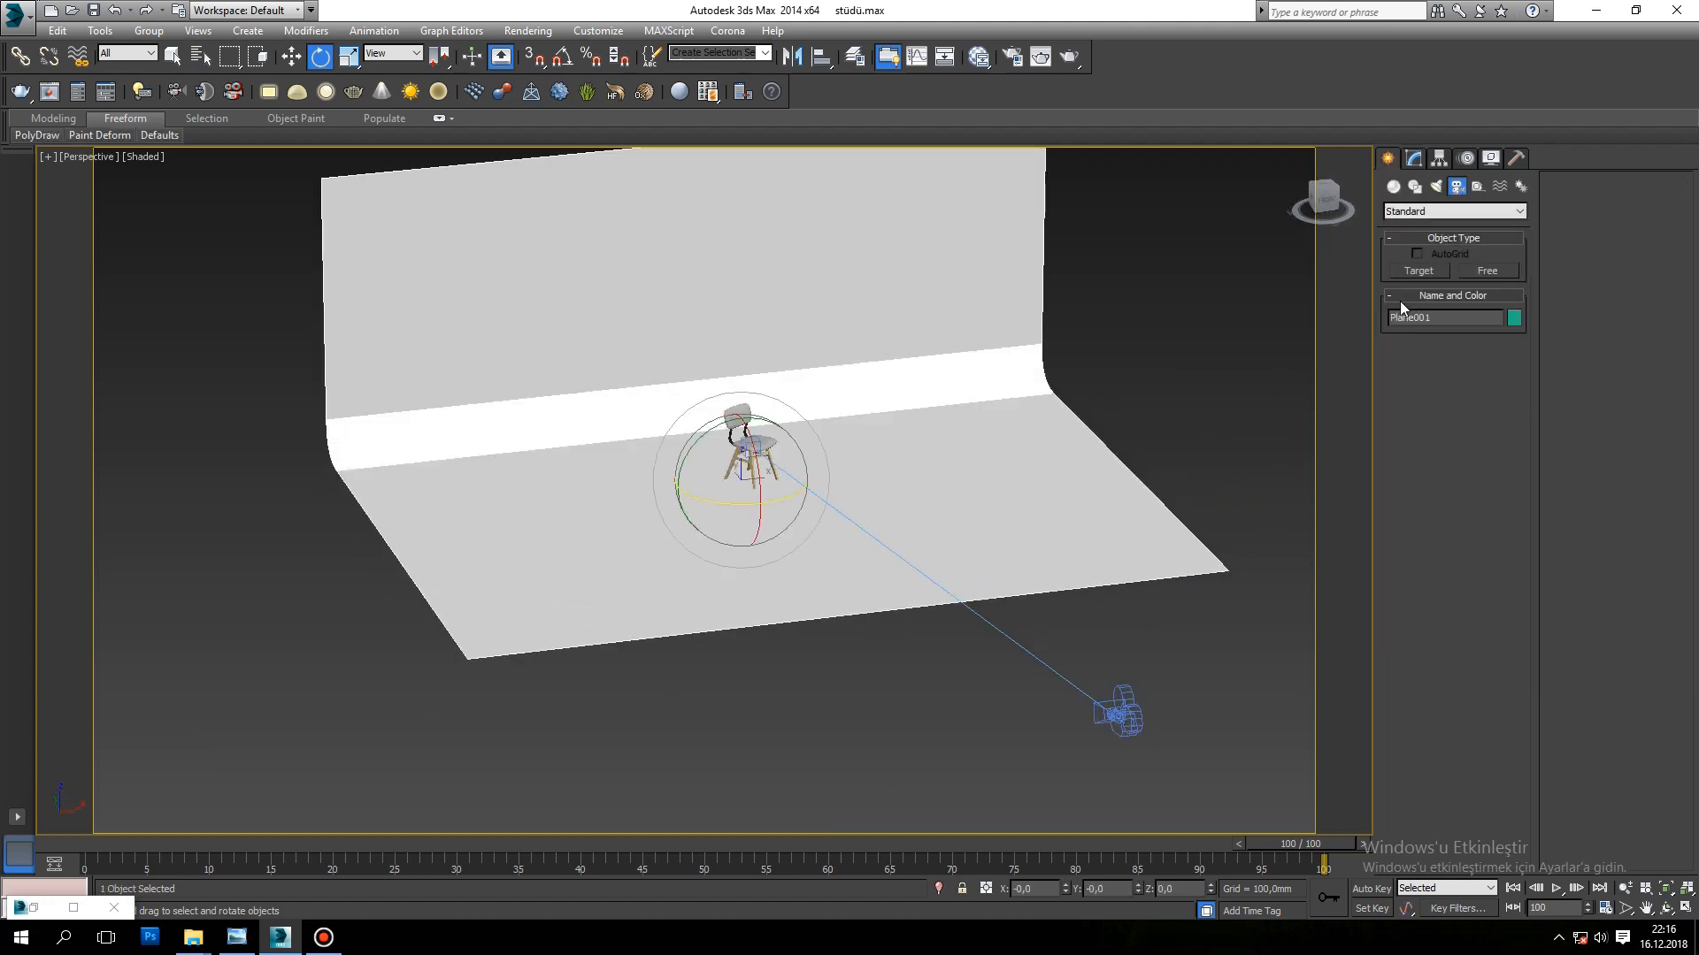
click(1437, 186)
click(1439, 273)
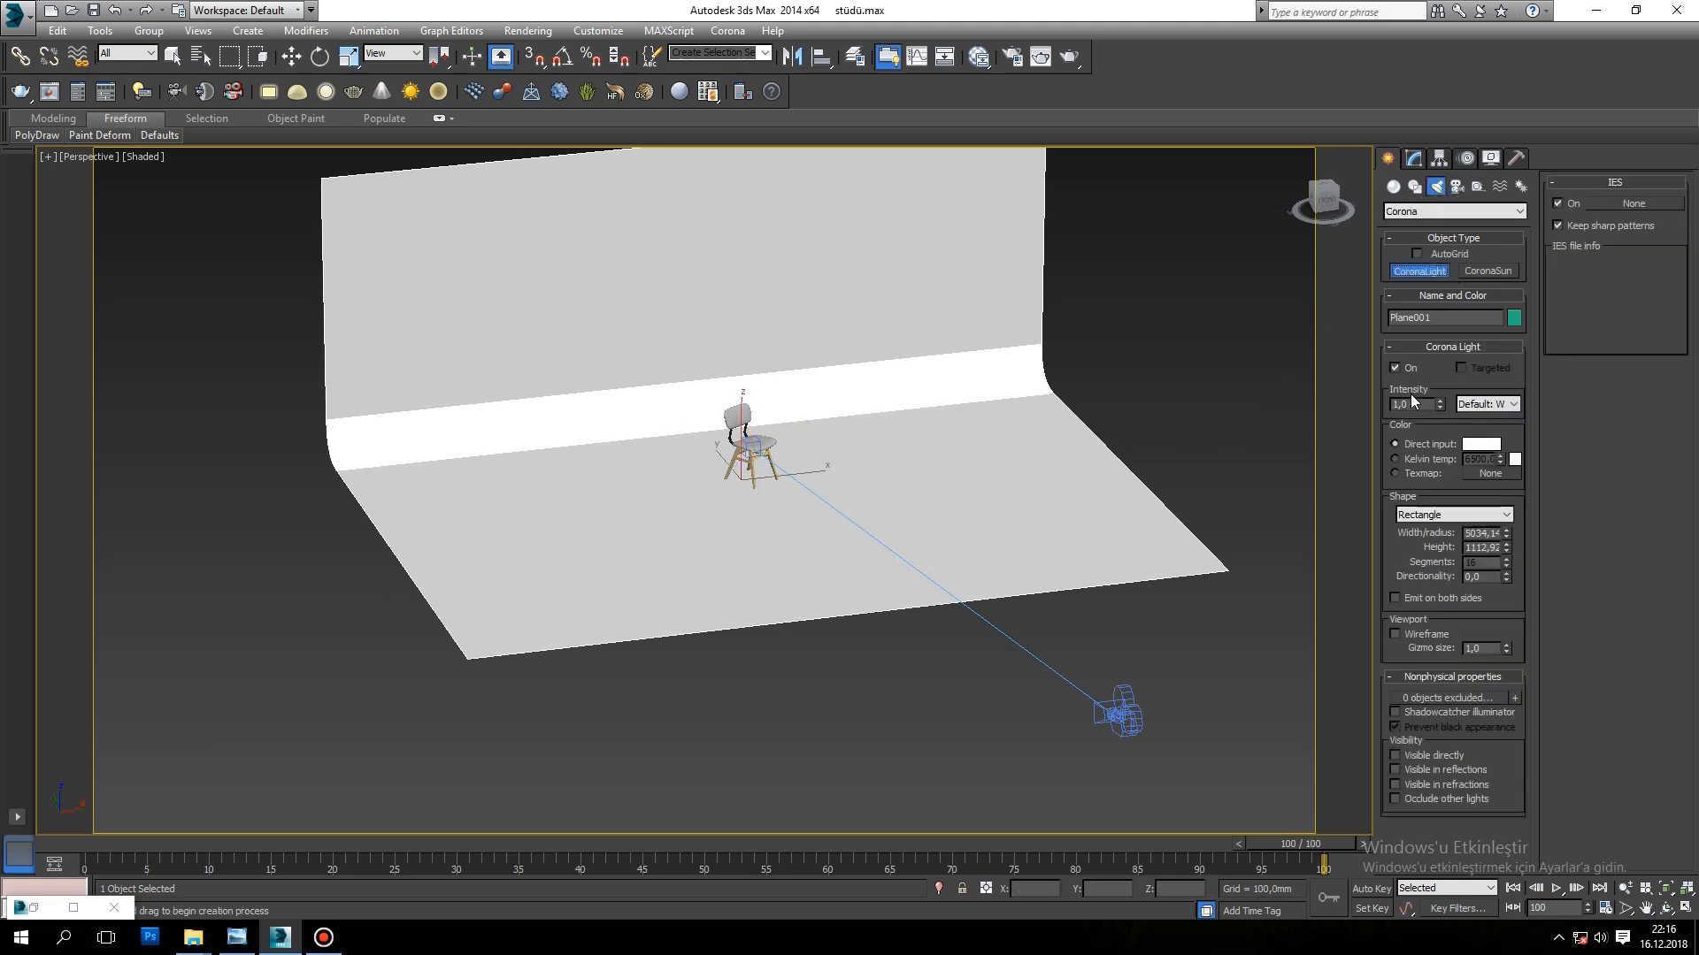
drag(1344, 406, 1297, 406)
text(5)
key(Return)
drag(763, 471, 693, 512)
Step: Raise the Corona light above the chair to a Z position of about 1222 mm
alt+middle_drag(801, 382, 787, 447)
key(w)
drag(773, 438, 780, 337)
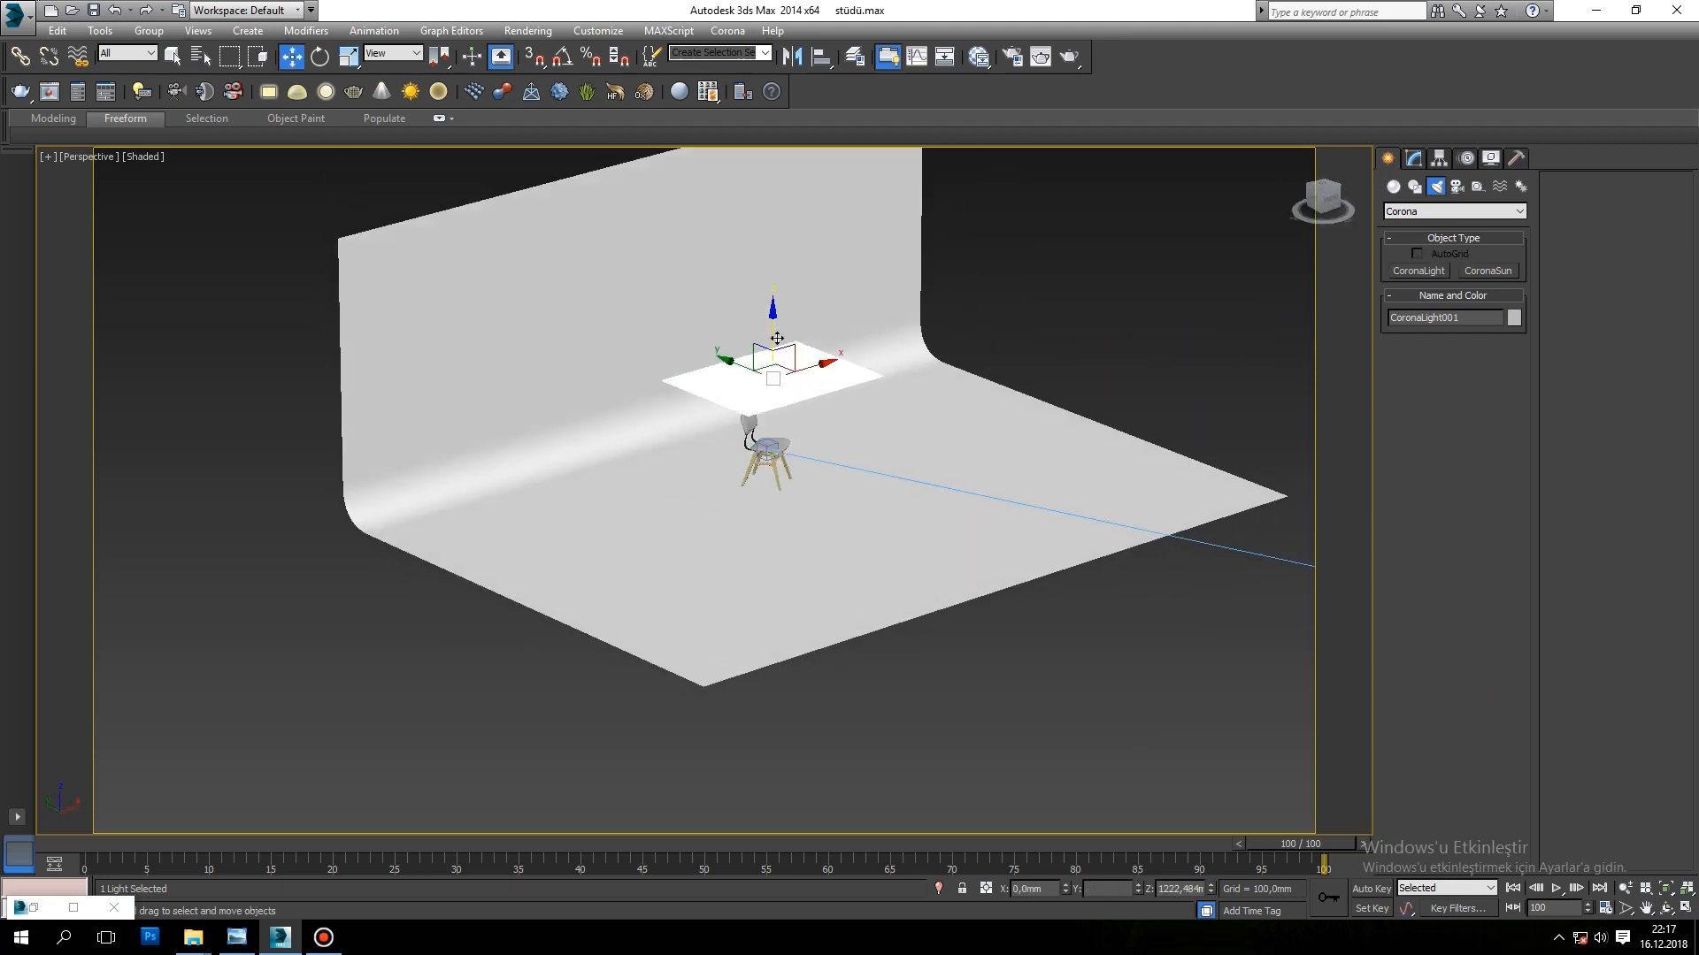
Step: Undo the free rotation of the light and, with angle snap on, rotate it 90 degrees about X and 90 degrees about Z
alt+middle_drag(856, 419, 810, 371)
click(320, 55)
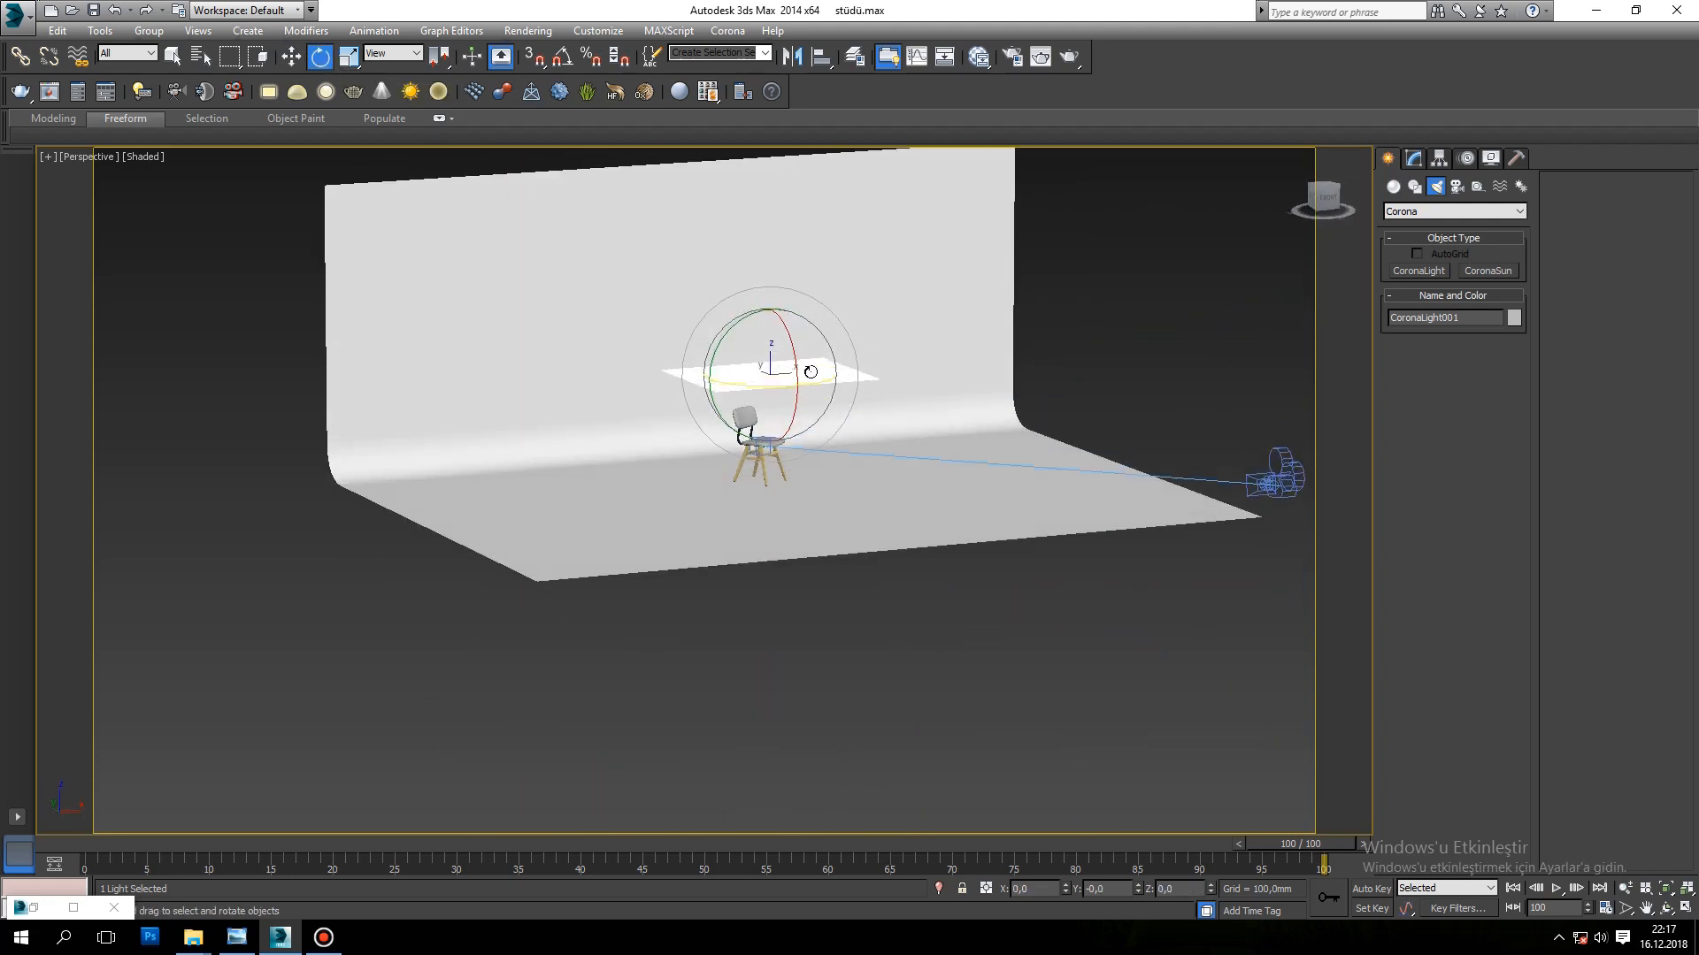
drag(786, 329, 815, 313)
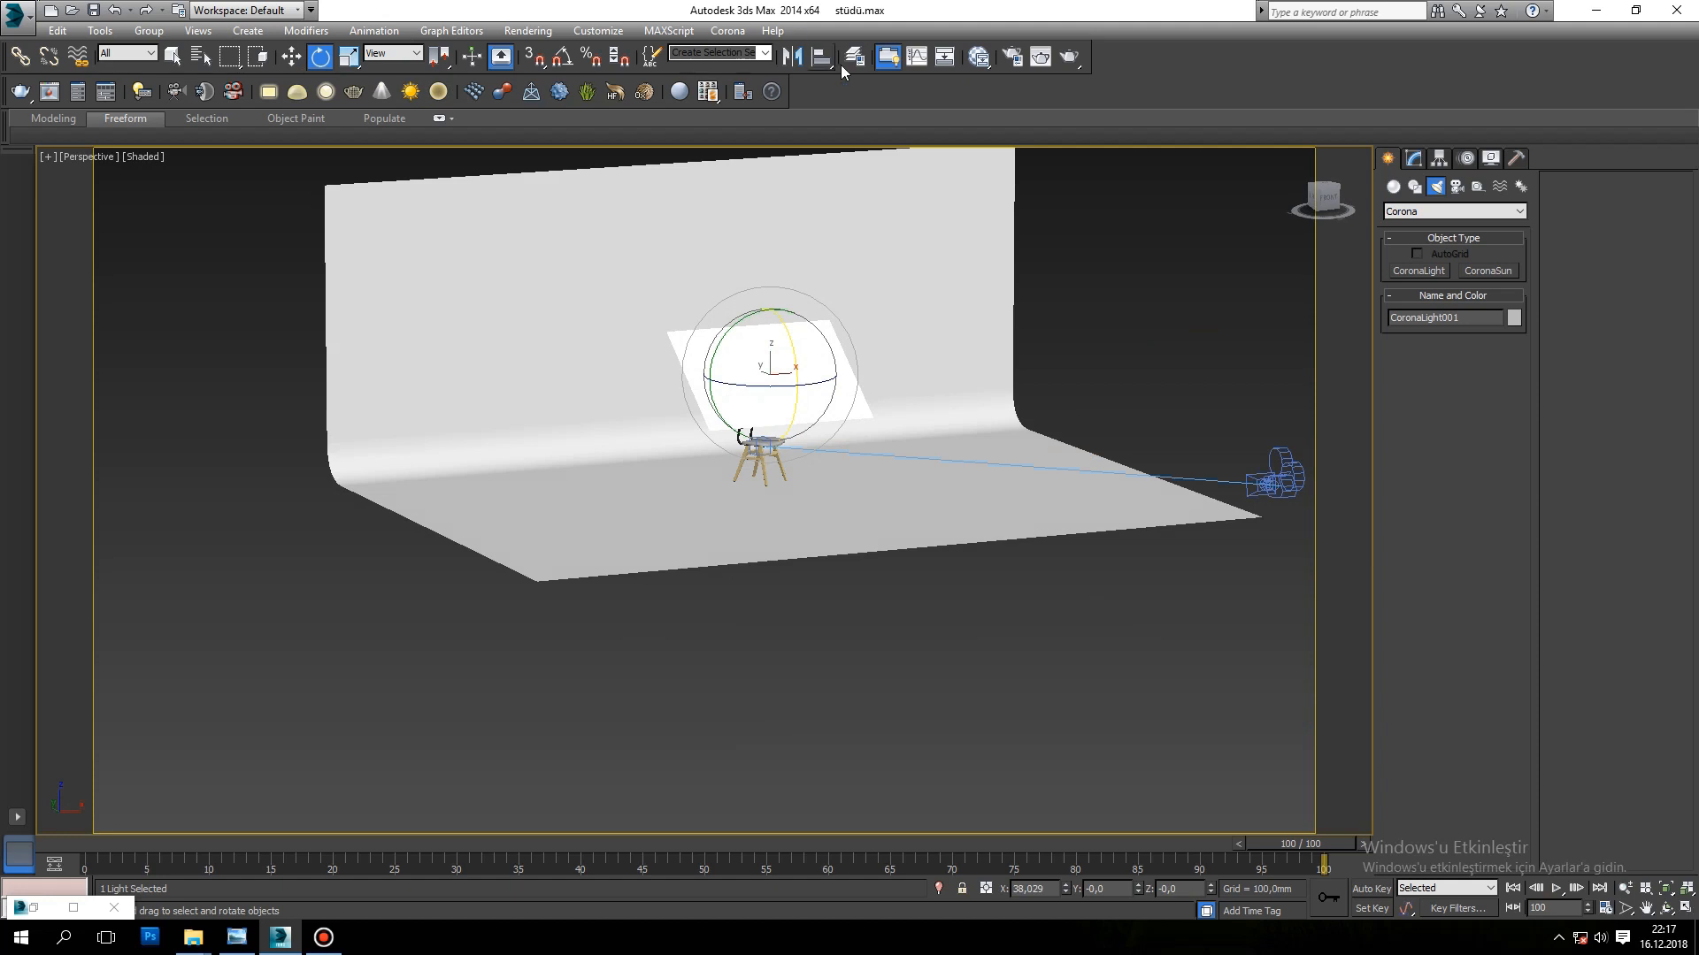
key(ctrl+z)
click(562, 56)
drag(778, 315, 851, 381)
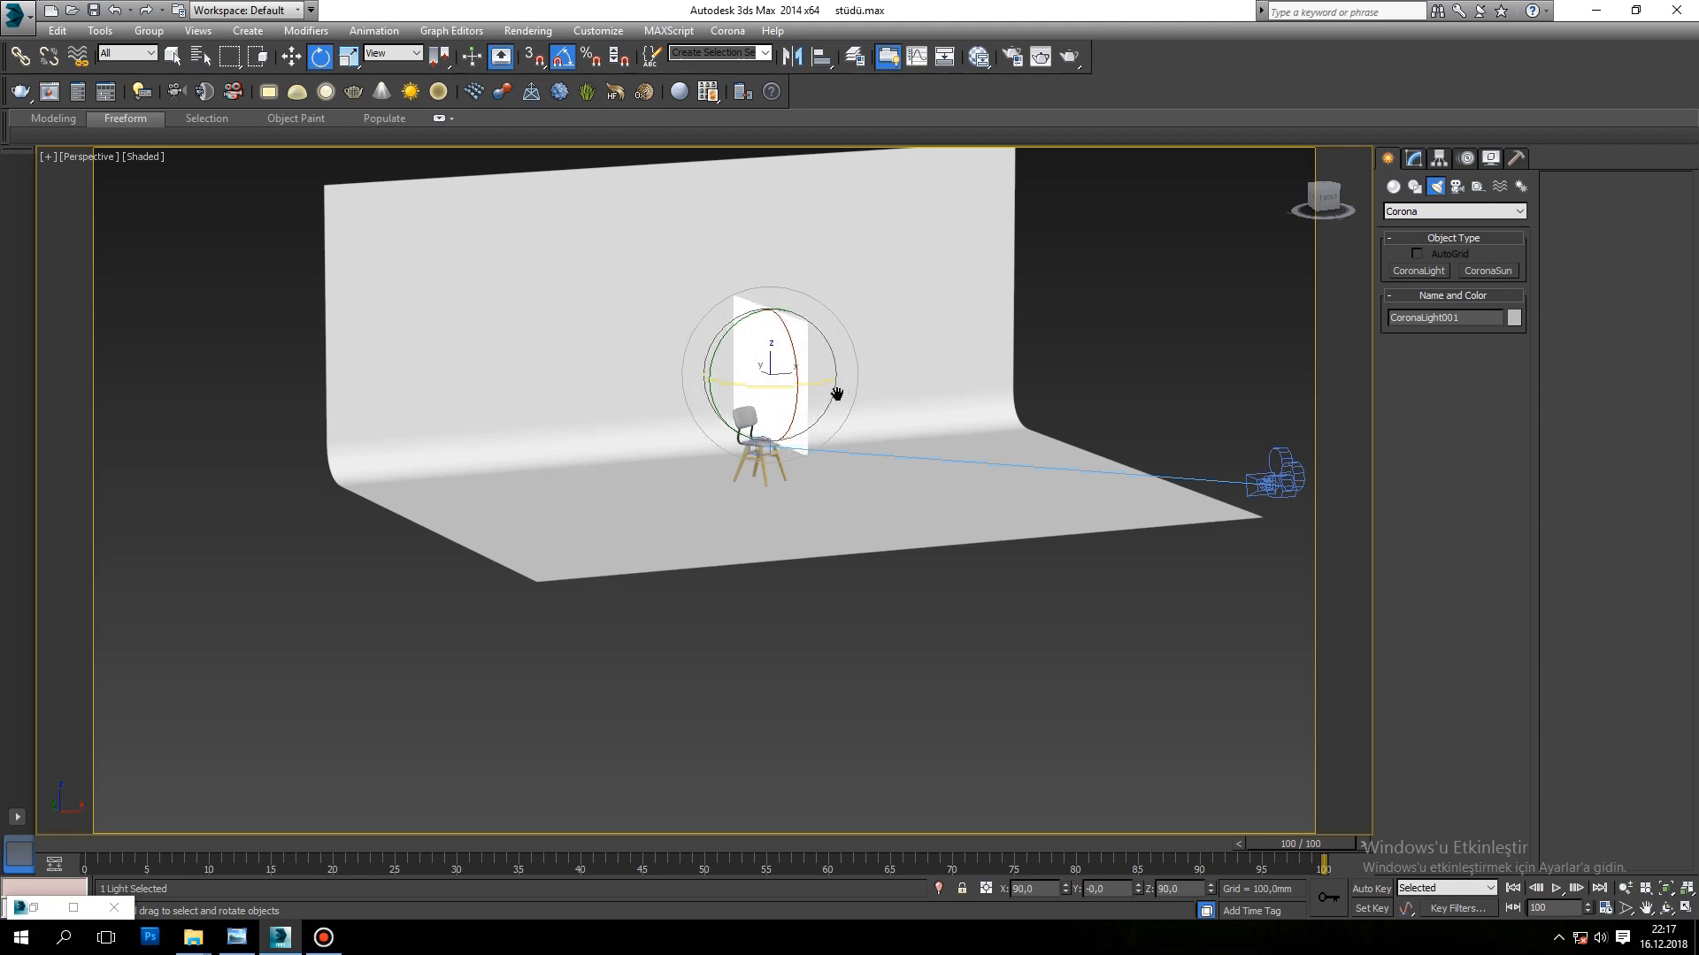
Step: Move the upright light to the side of the chair, at about X 1953 mm and Y 70 mm
alt+middle_drag(849, 379, 797, 463)
key(w)
drag(809, 383, 967, 396)
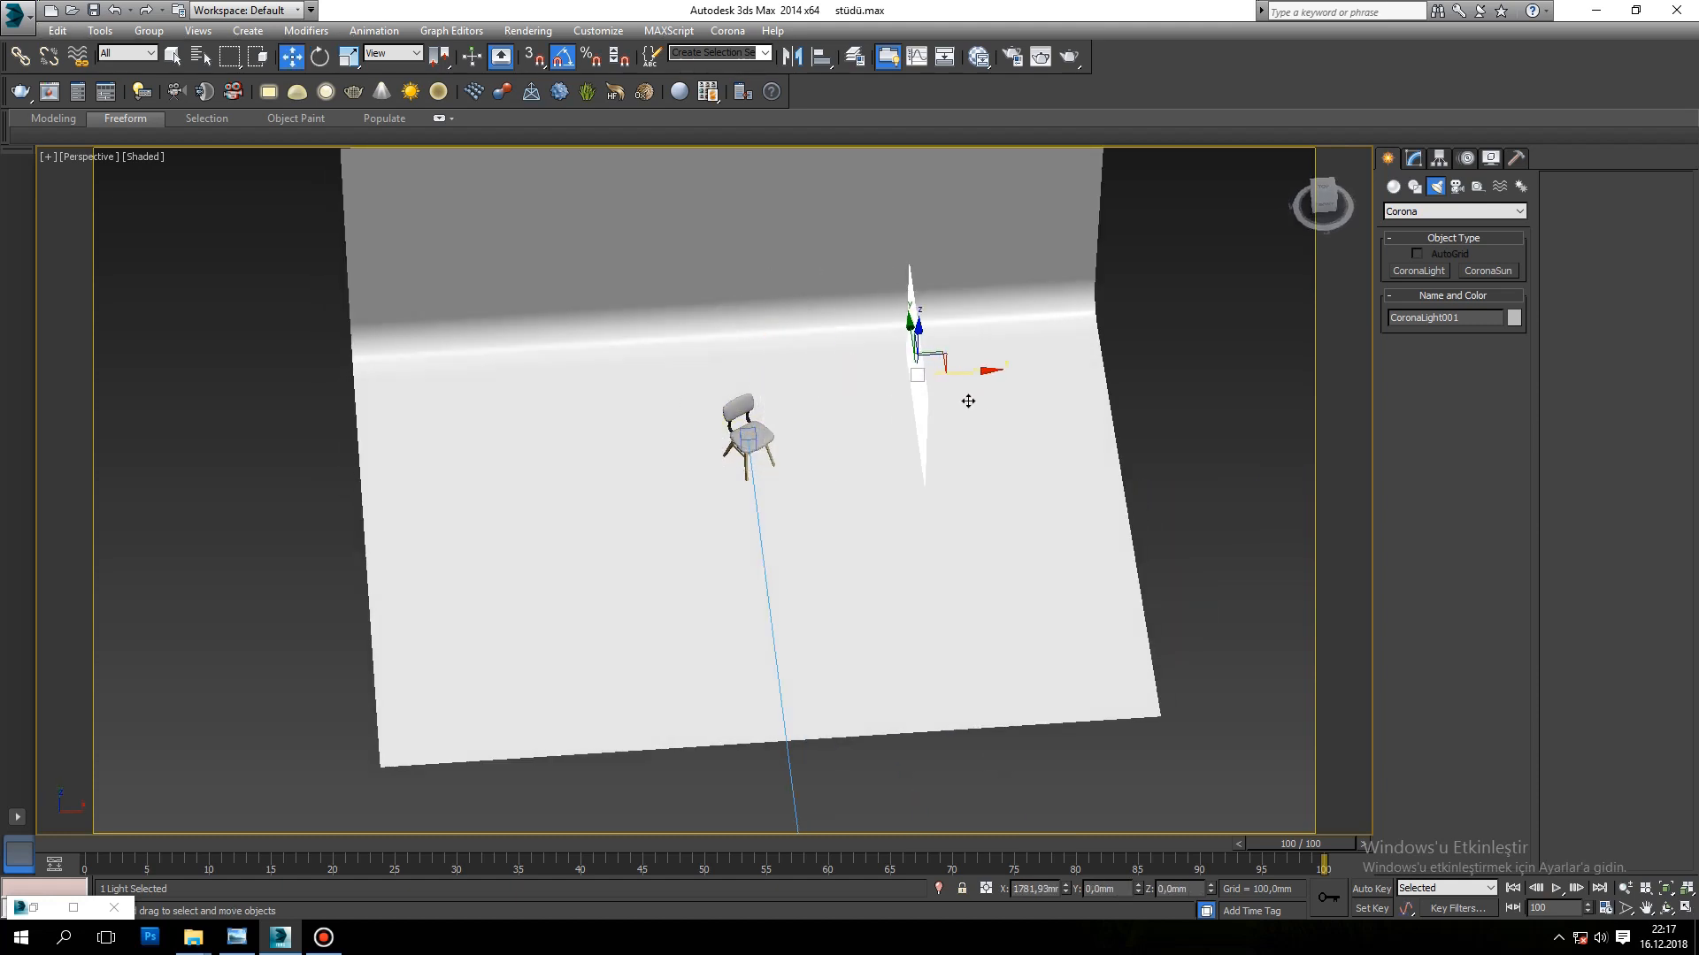
alt+middle_drag(974, 436, 677, 280)
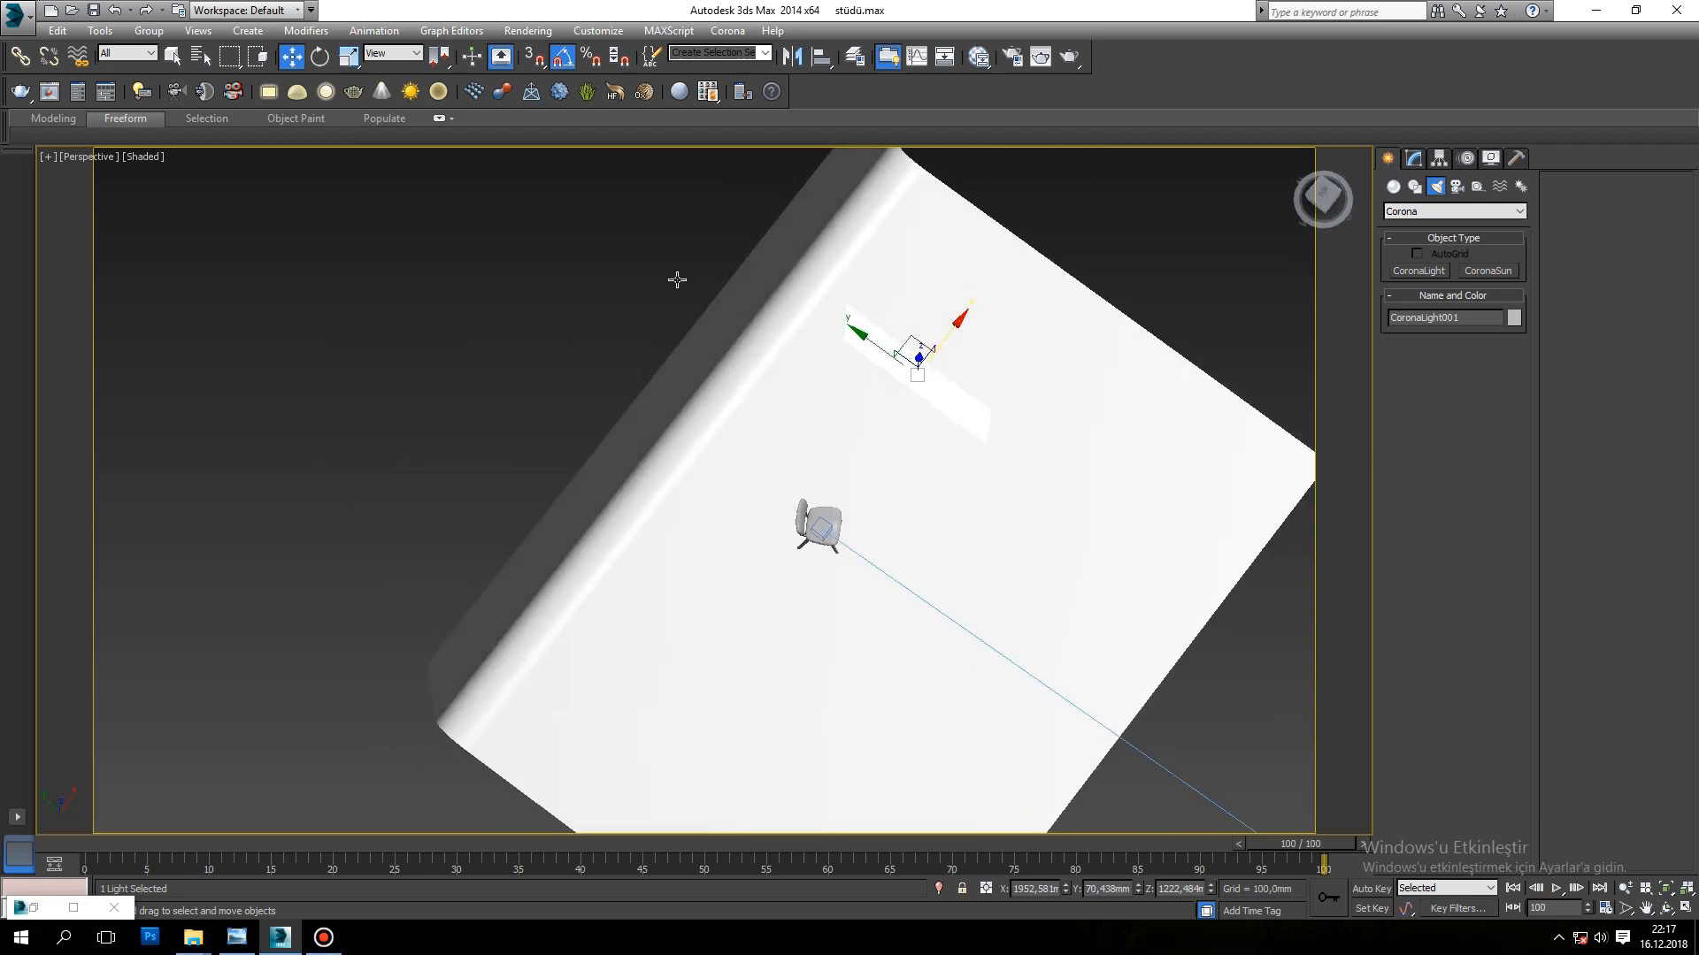
Step: Aim the light at the chair, tilting it to 70 degrees about X and, with angle snap off, turning it to about 65.7 degrees about Z
click(329, 57)
drag(949, 432, 929, 439)
key(w)
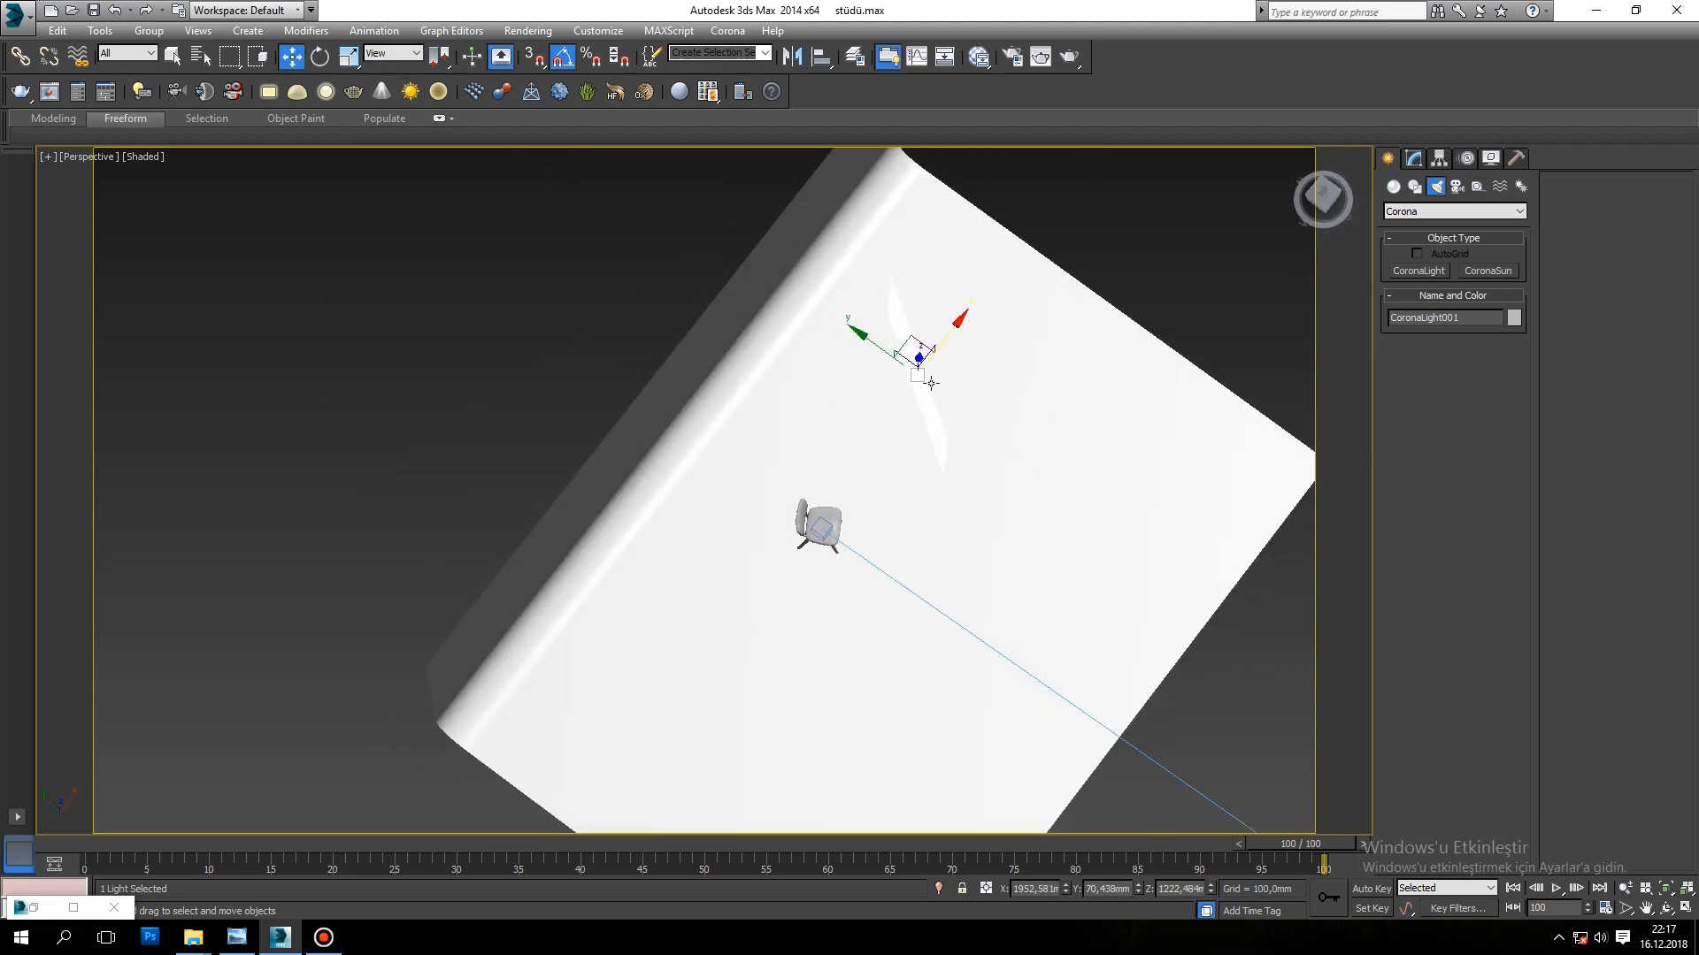
mouse_move(944, 360)
alt+middle_down()
mouse_move(849, 235)
mouse_move(522, 129)
alt+middle_up()
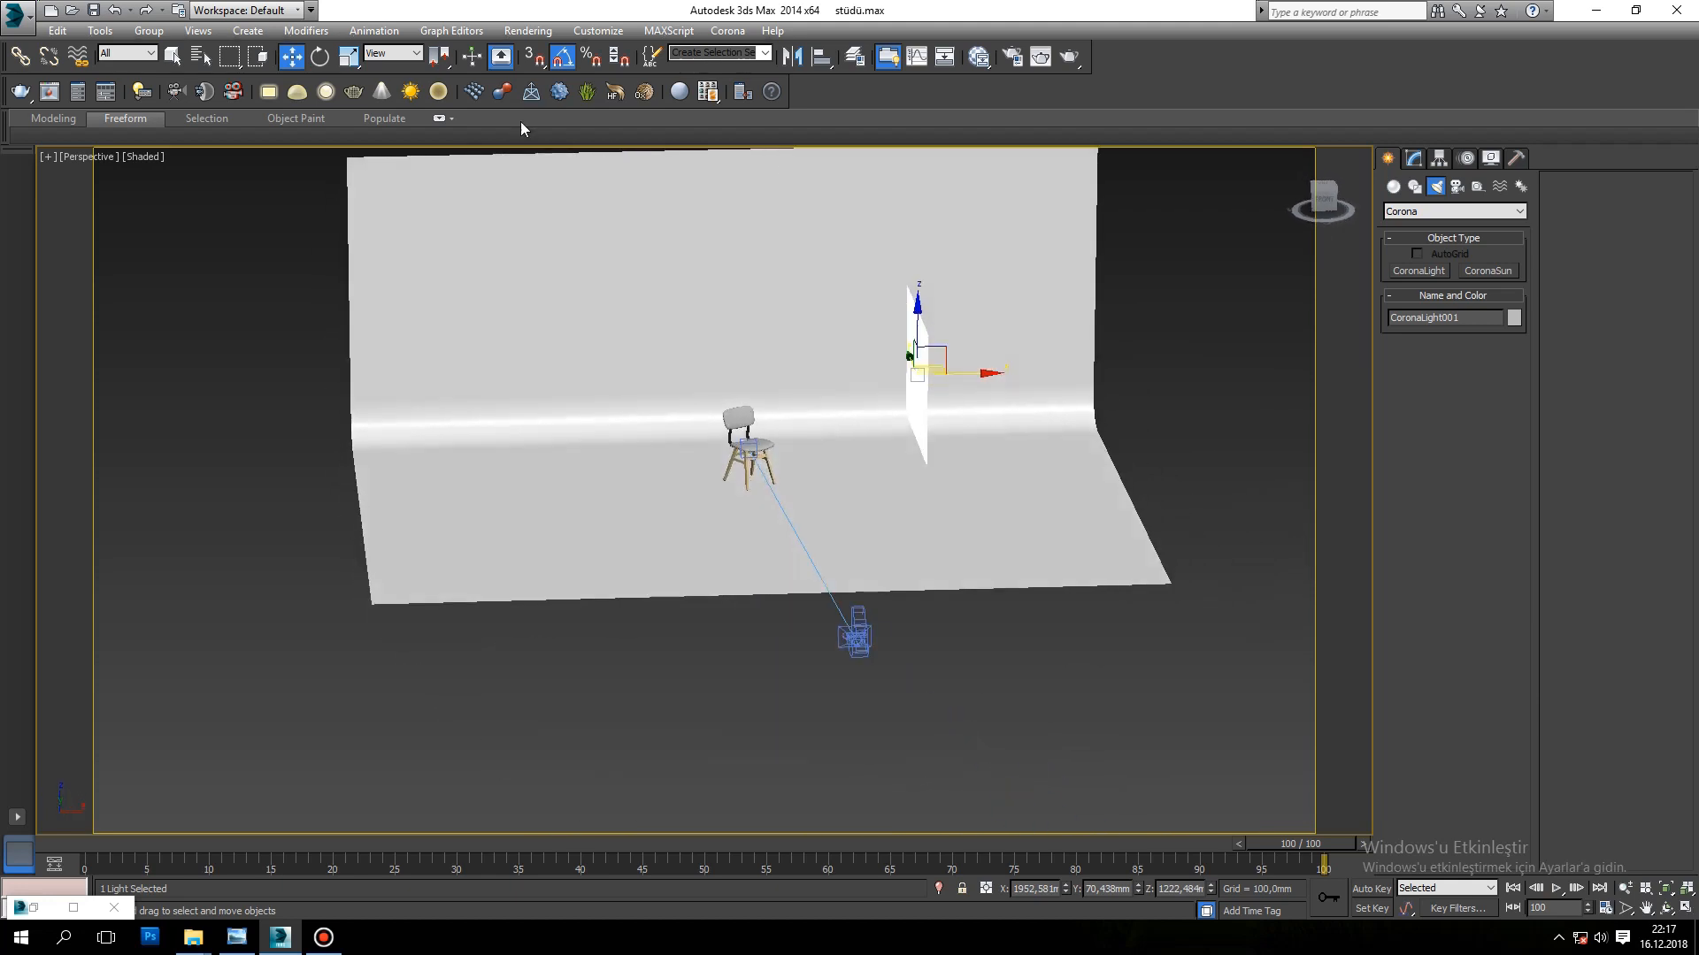
click(320, 56)
drag(911, 310, 926, 310)
click(563, 60)
drag(949, 392, 906, 394)
alt+middle_drag(906, 396, 939, 492)
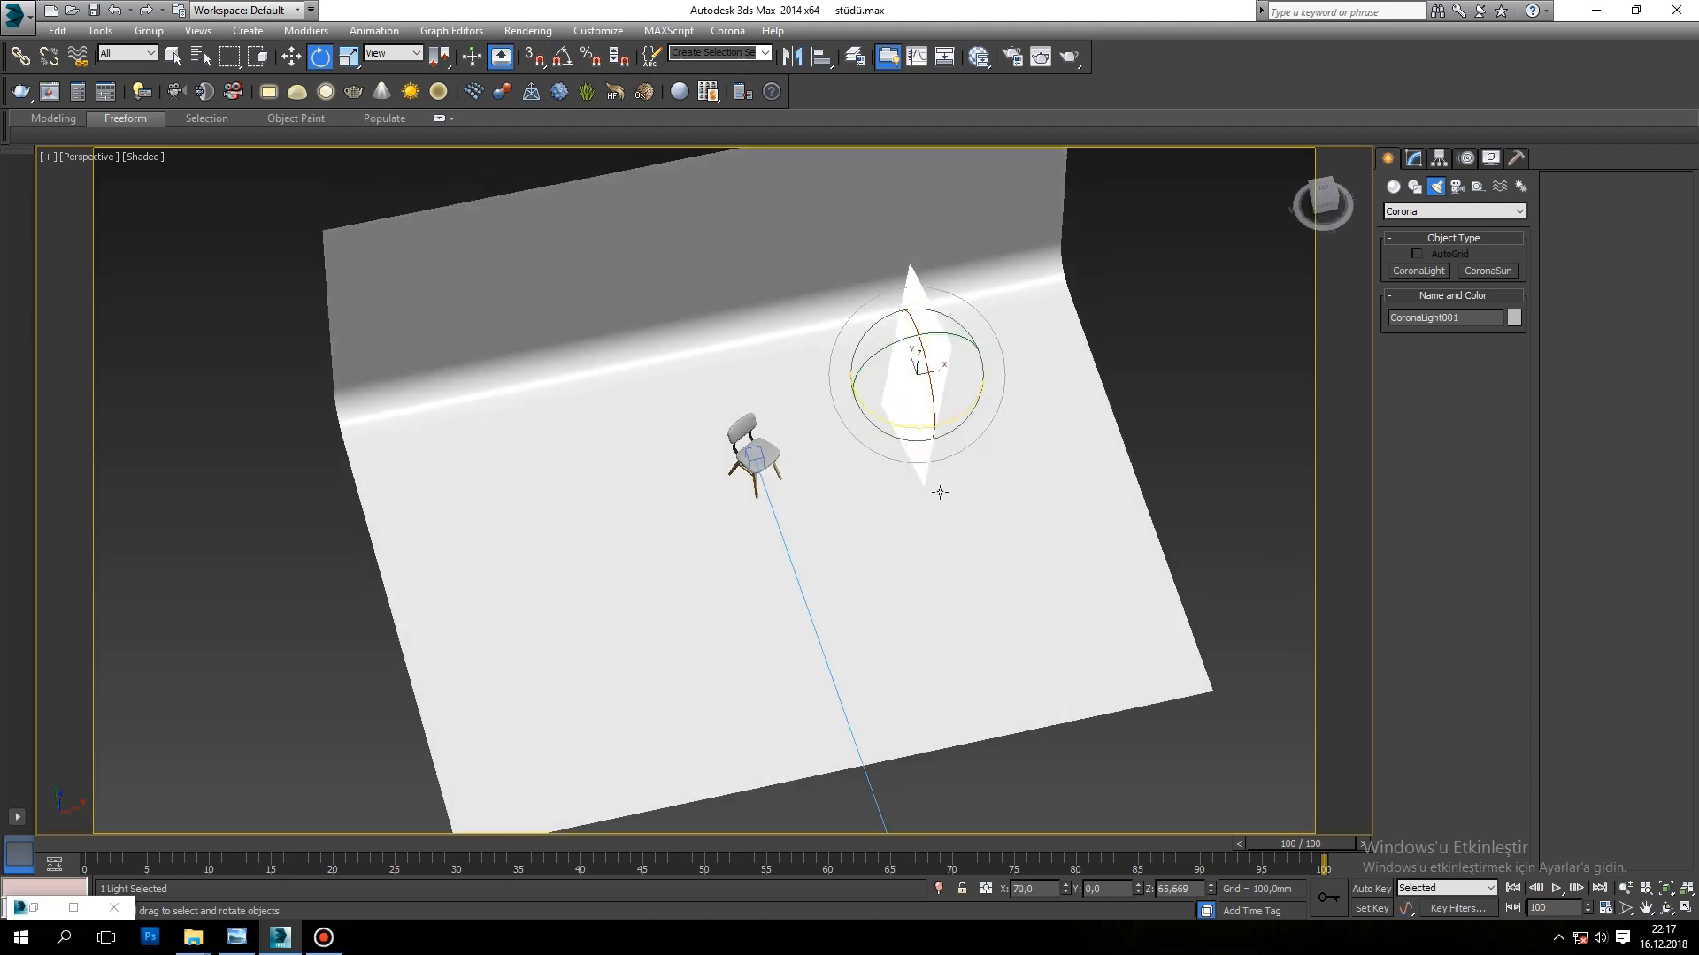
Step: In the Top view, move the light in front of and beside the chair, to about X 1329 mm and Y -561 mm
key(t)
key(w)
drag(885, 454, 819, 511)
alt+middle_drag(866, 549, 931, 358)
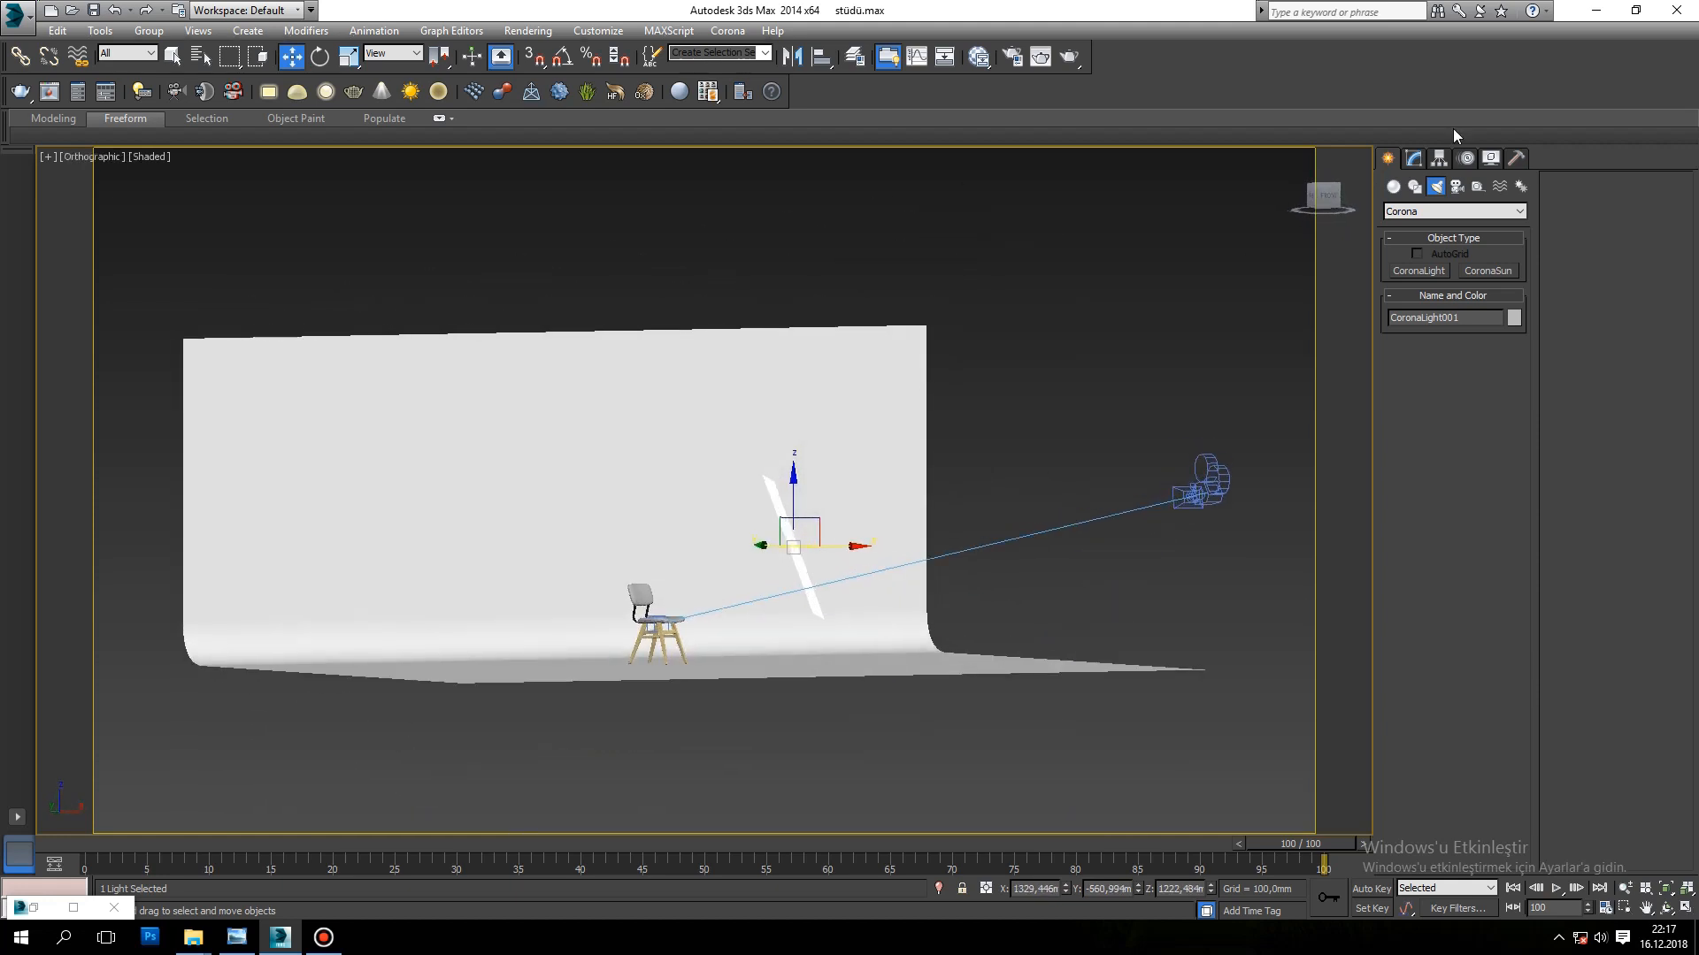
Step: Reduce the light's size to about 1499 mm wide and 1229 mm high
click(1413, 159)
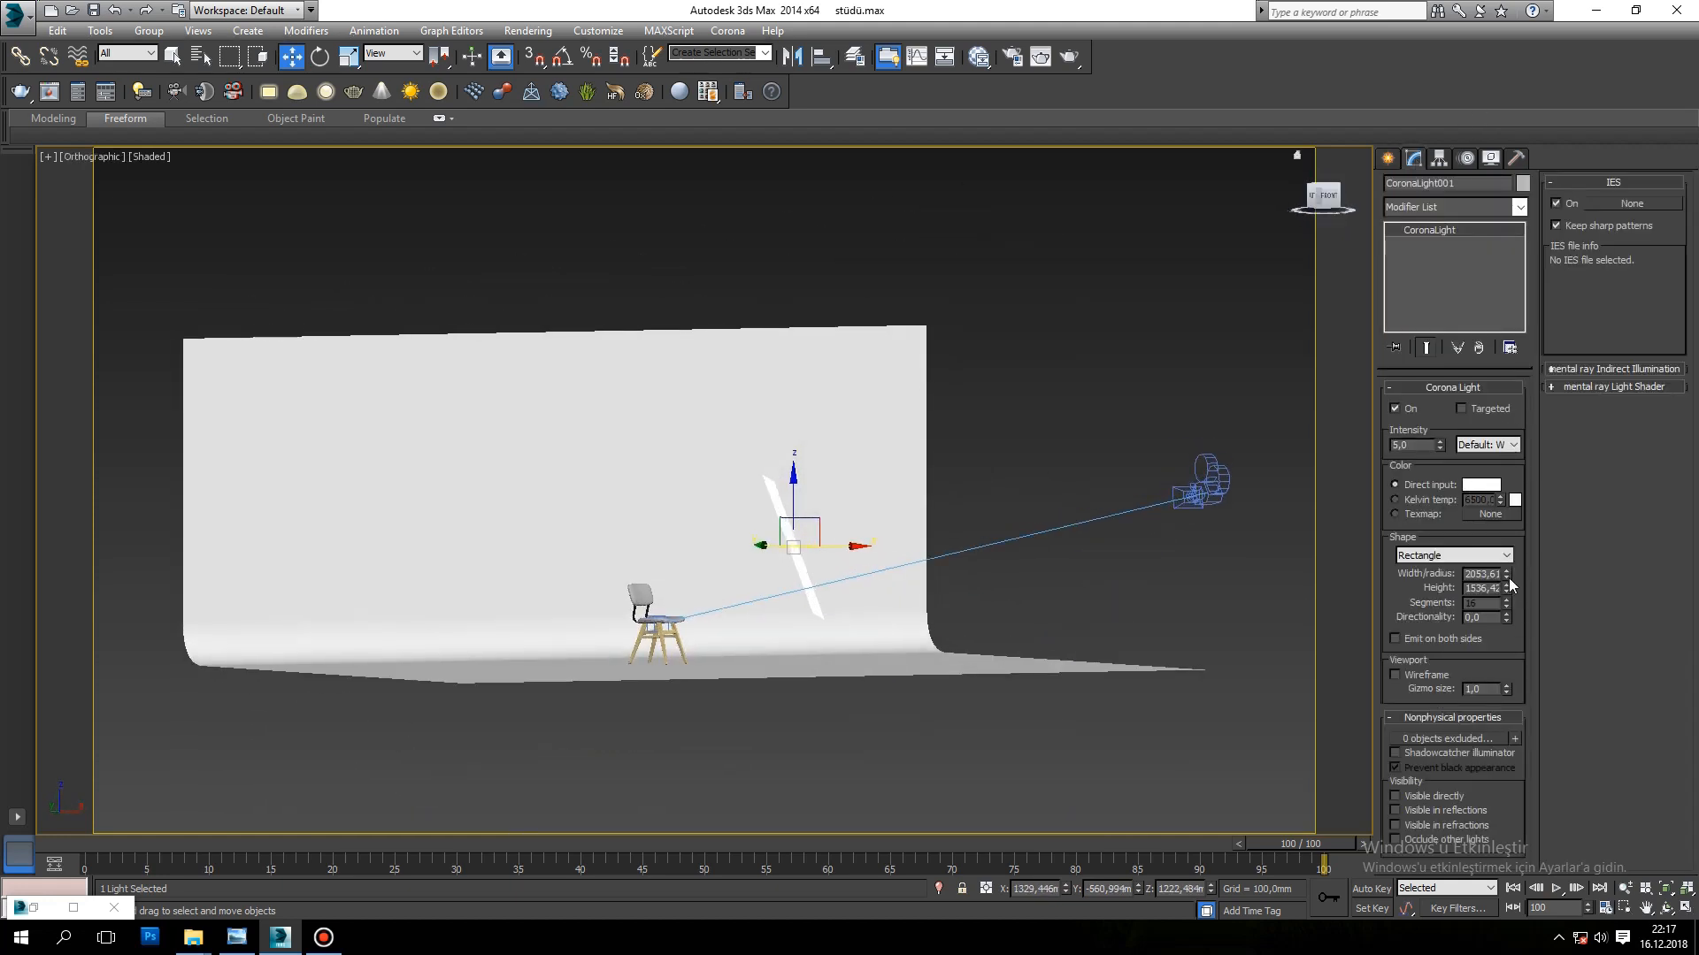
drag(1507, 611, 1507, 613)
alt+middle_drag(902, 486, 850, 535)
Step: Return to the camera view, show four viewports and start Corona interactive rendering of Camera001 in another viewport
key(c)
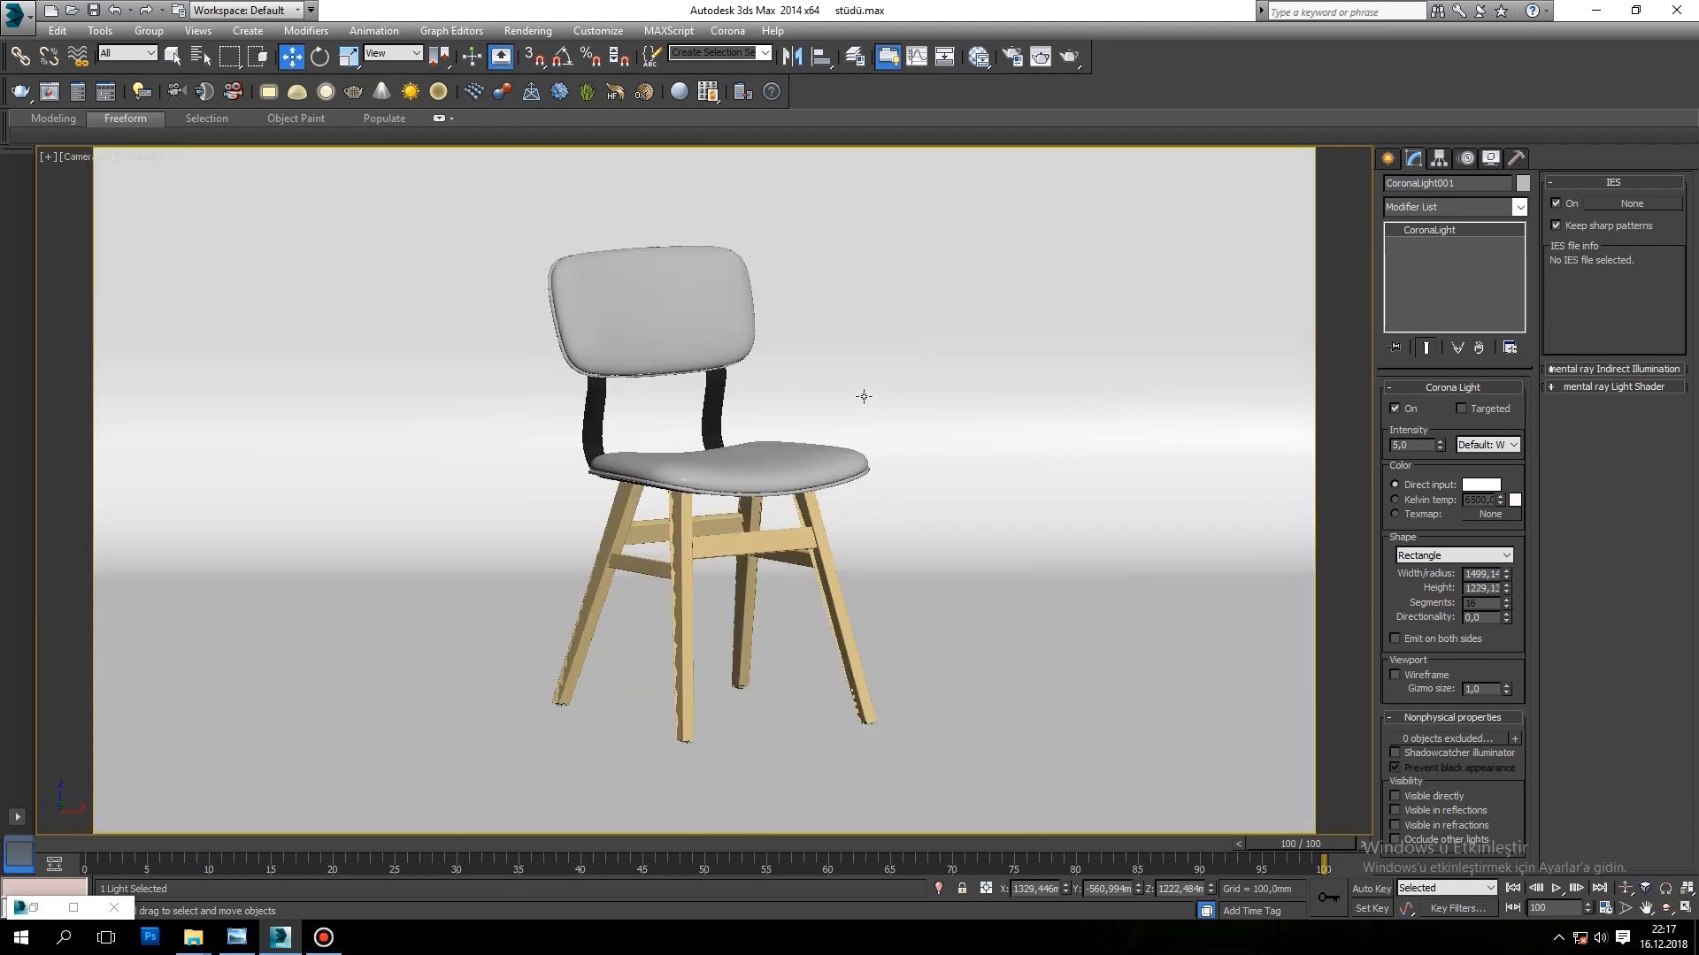
key(alt+w)
click(997, 296)
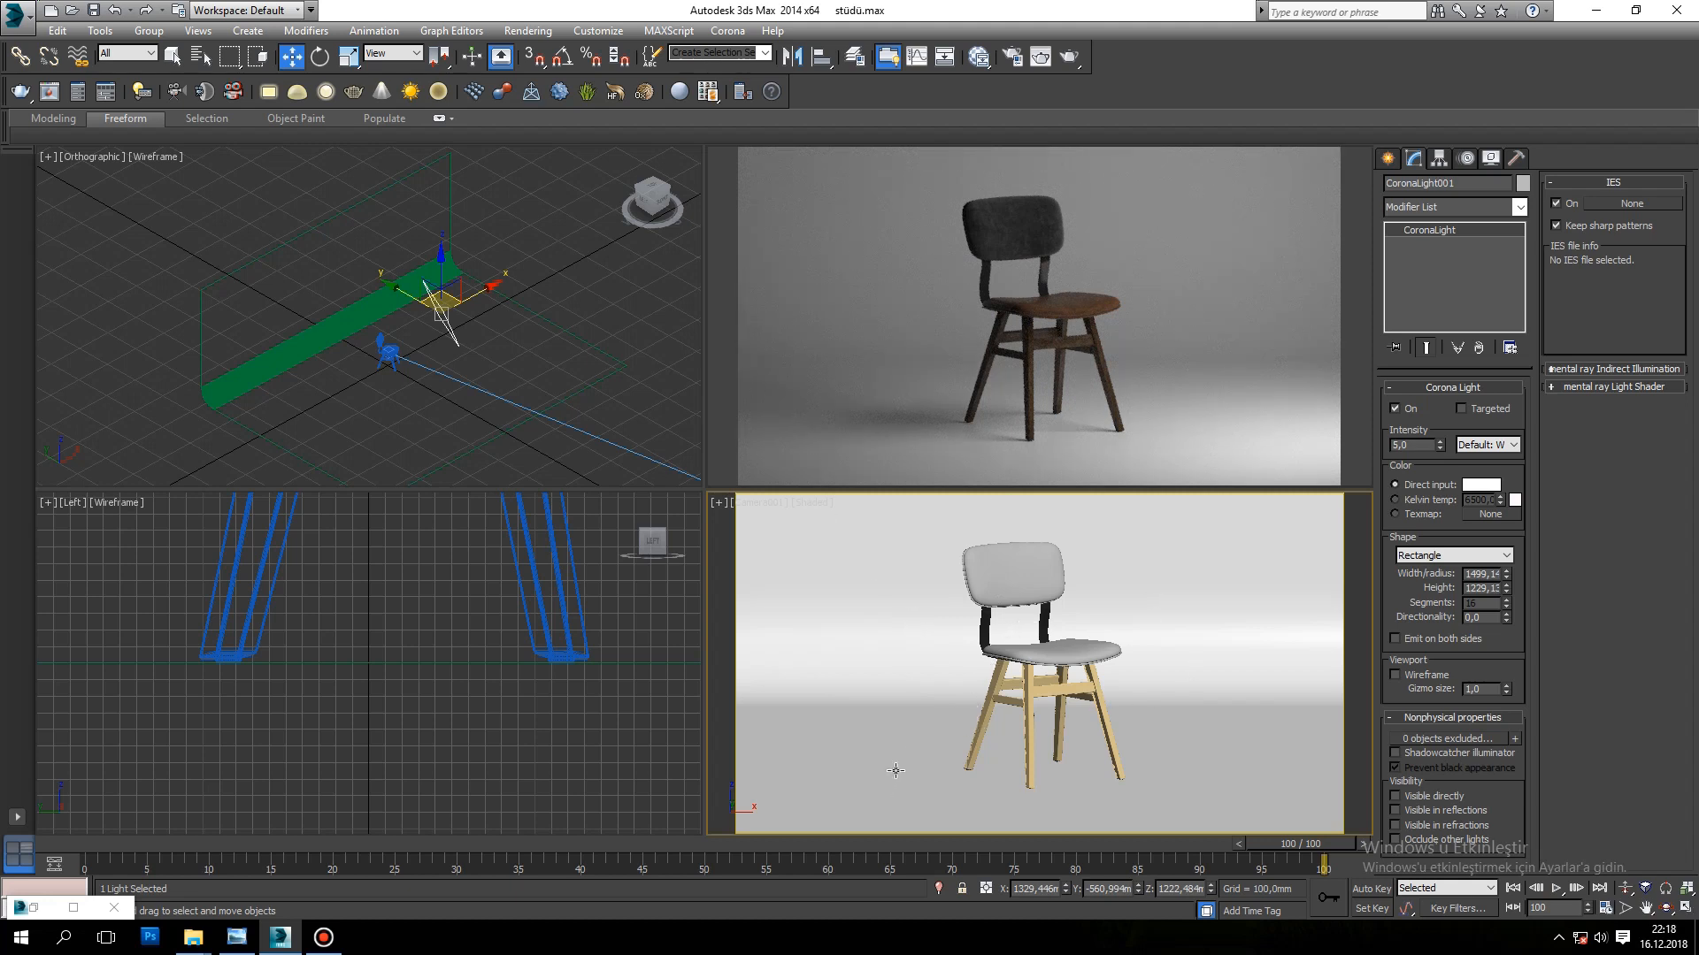
key(v)
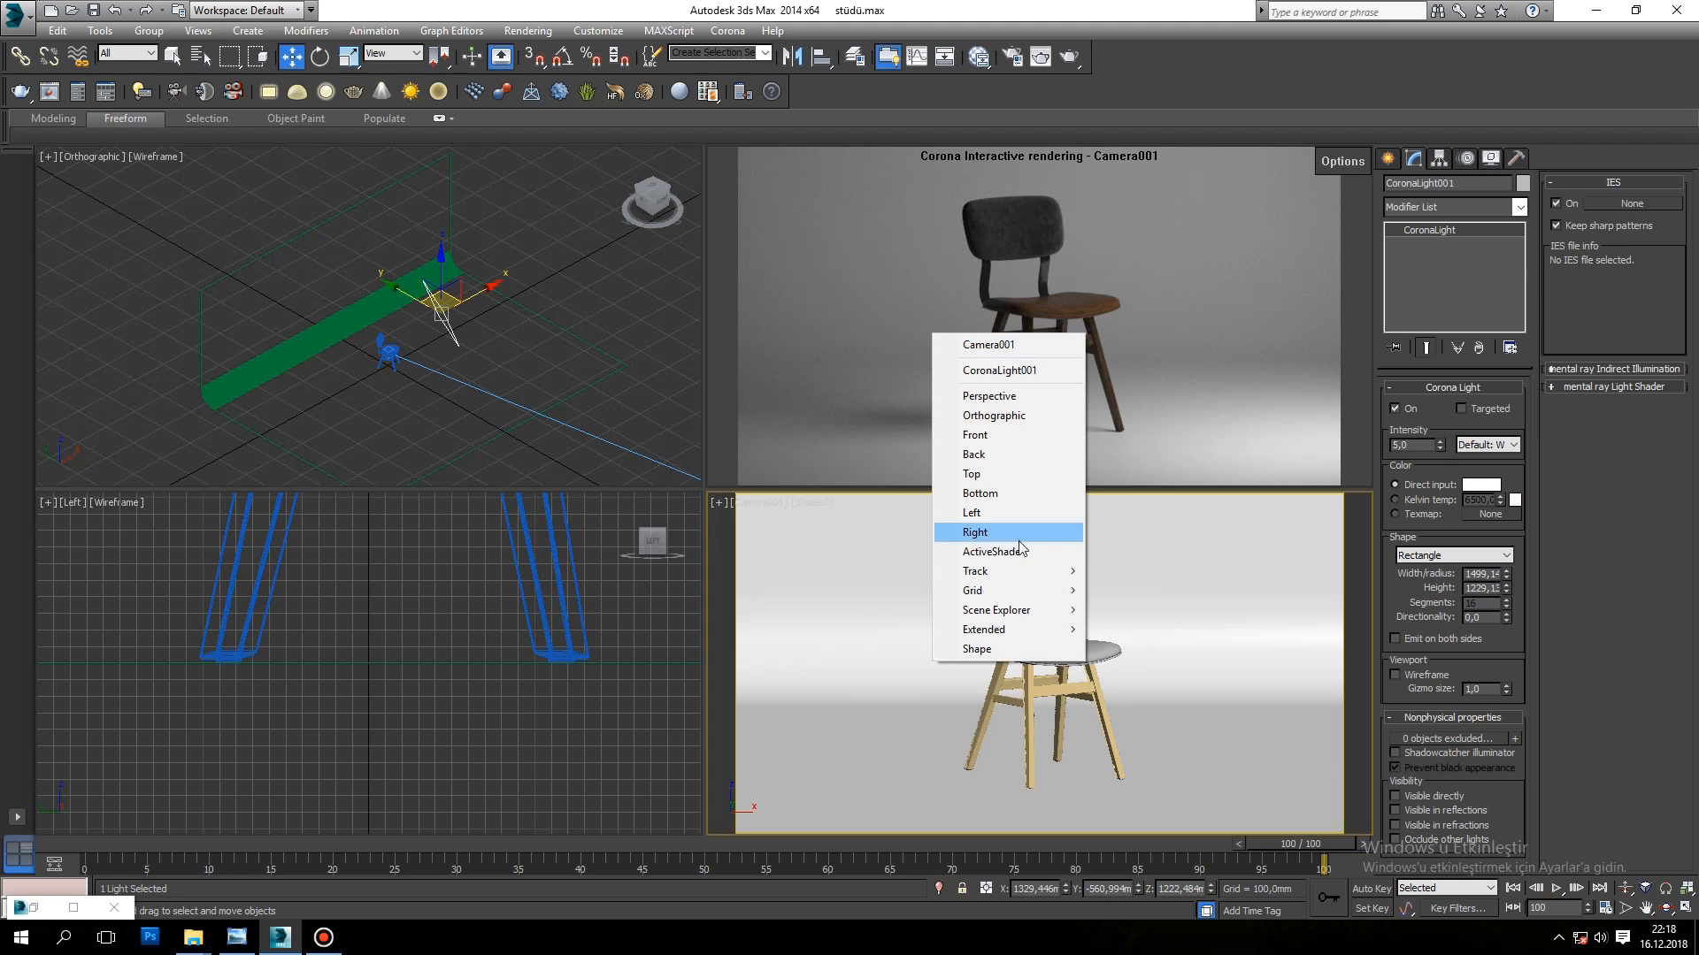
click(934, 196)
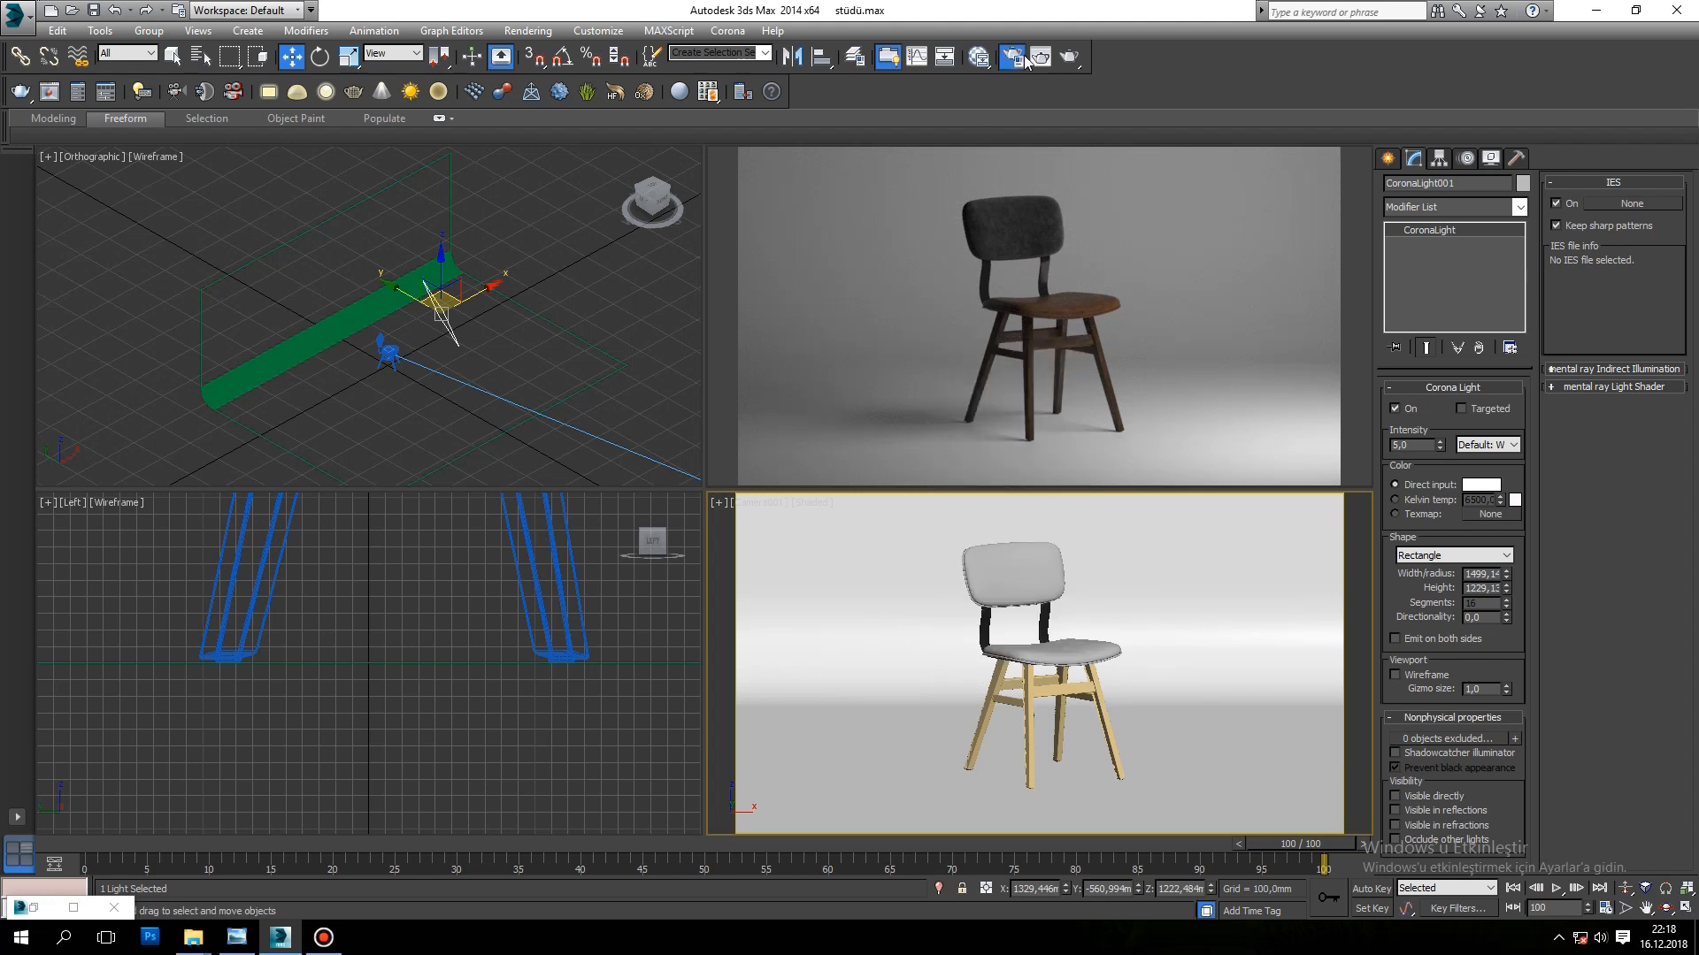
key(F10)
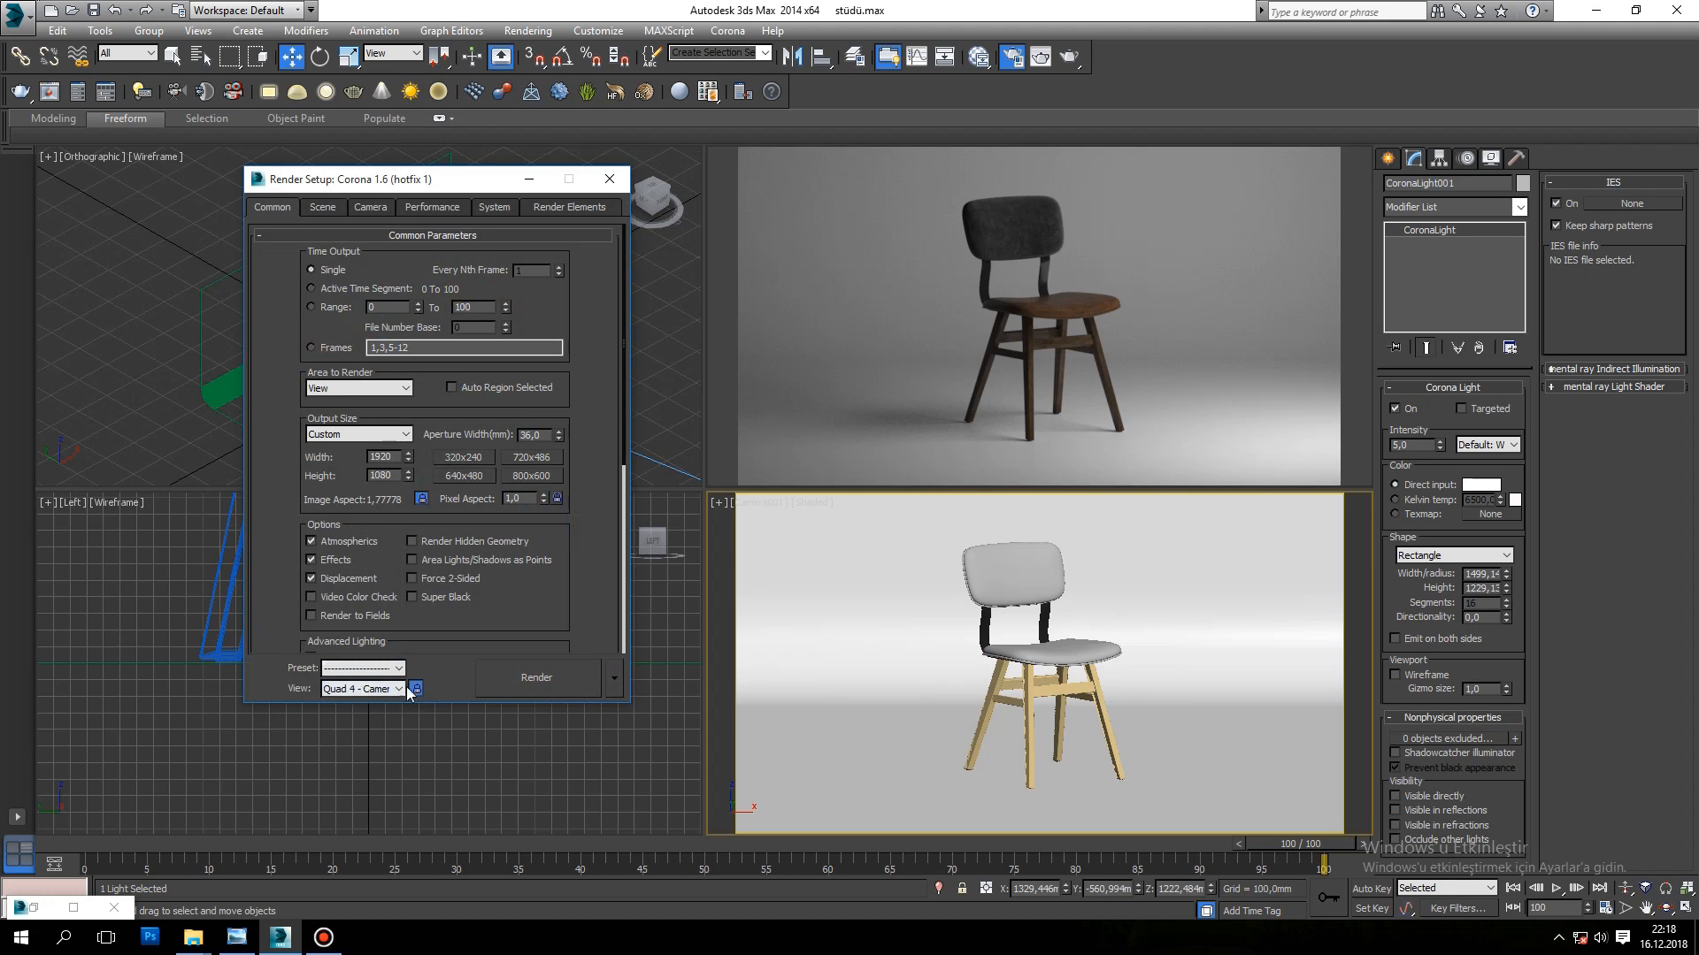
click(619, 181)
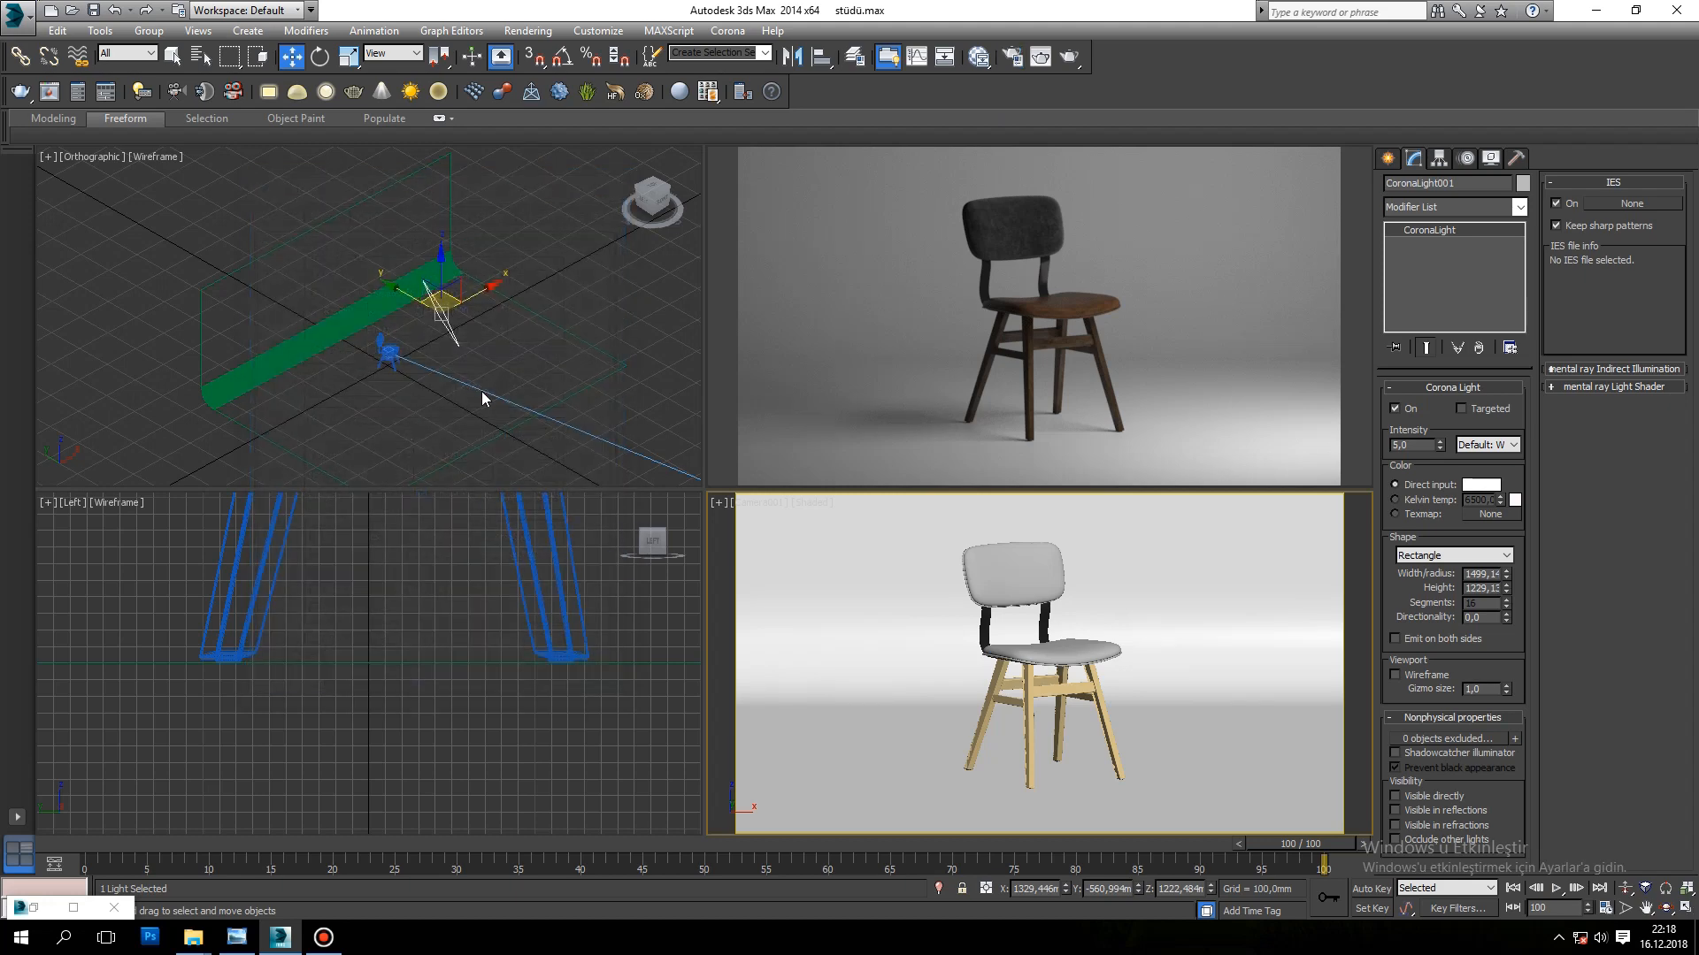
Step: Rename the selected light "mnain light- ana ışık" and set its intensity to 7
alt+middle_drag(533, 368, 464, 390)
scroll(617, 325, up, 2)
middle_drag(619, 324, 699, 319)
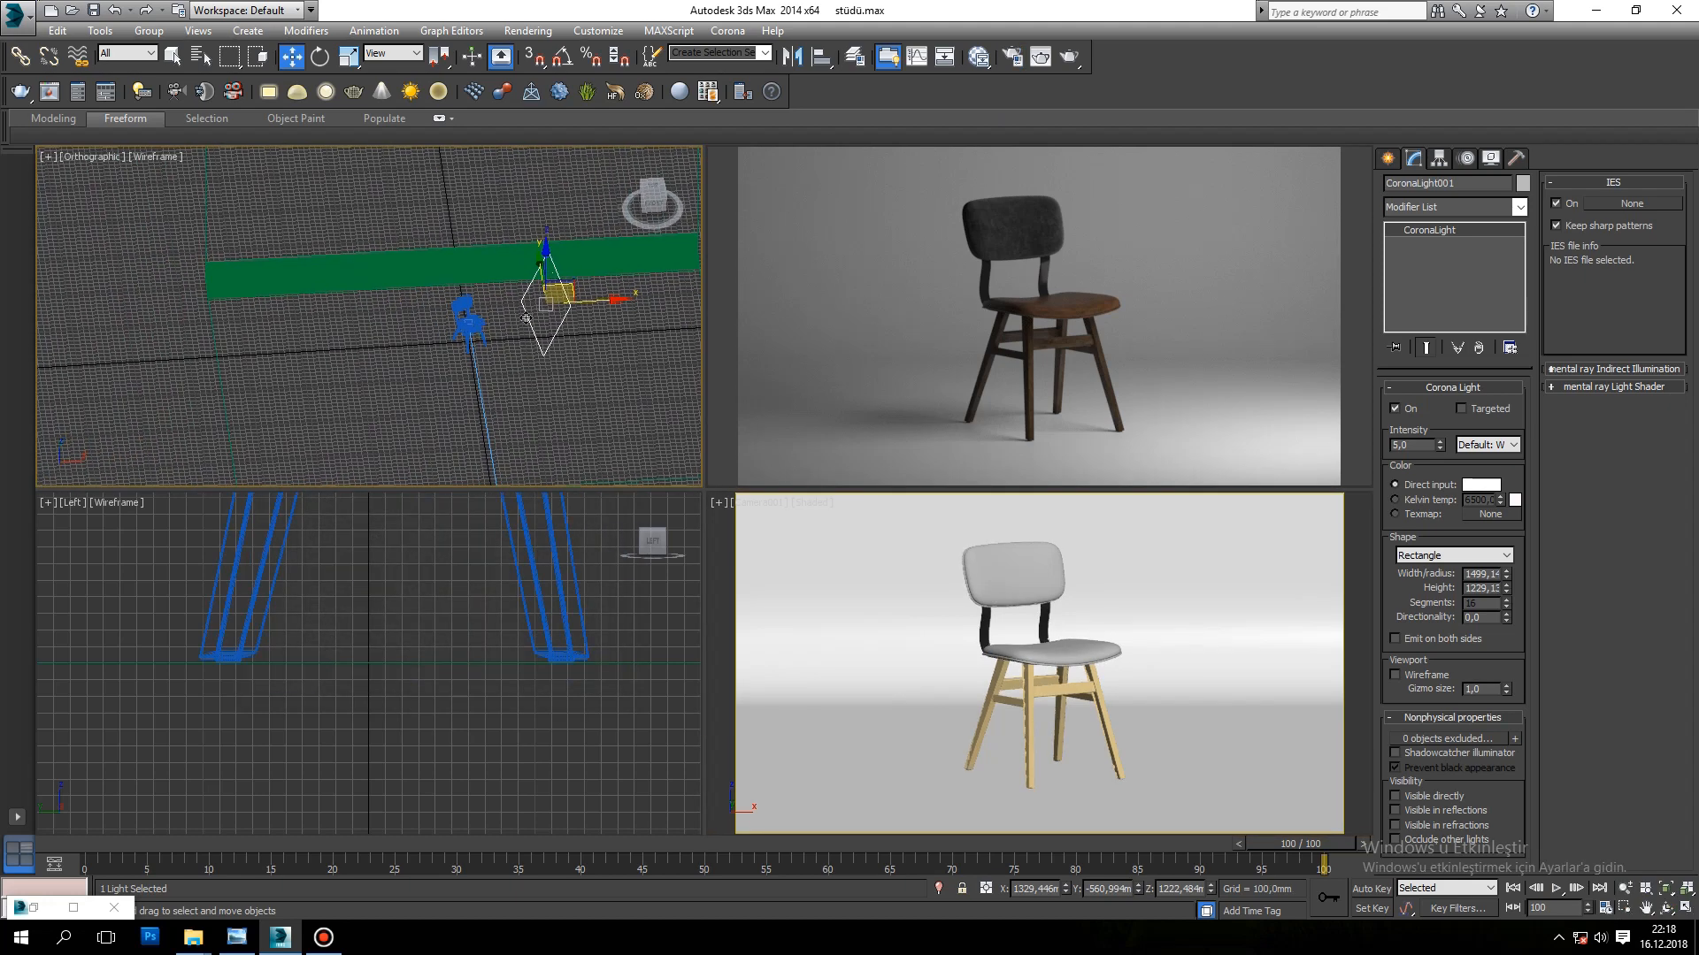
double_click(1472, 182)
text(mnain light- ana ışık)
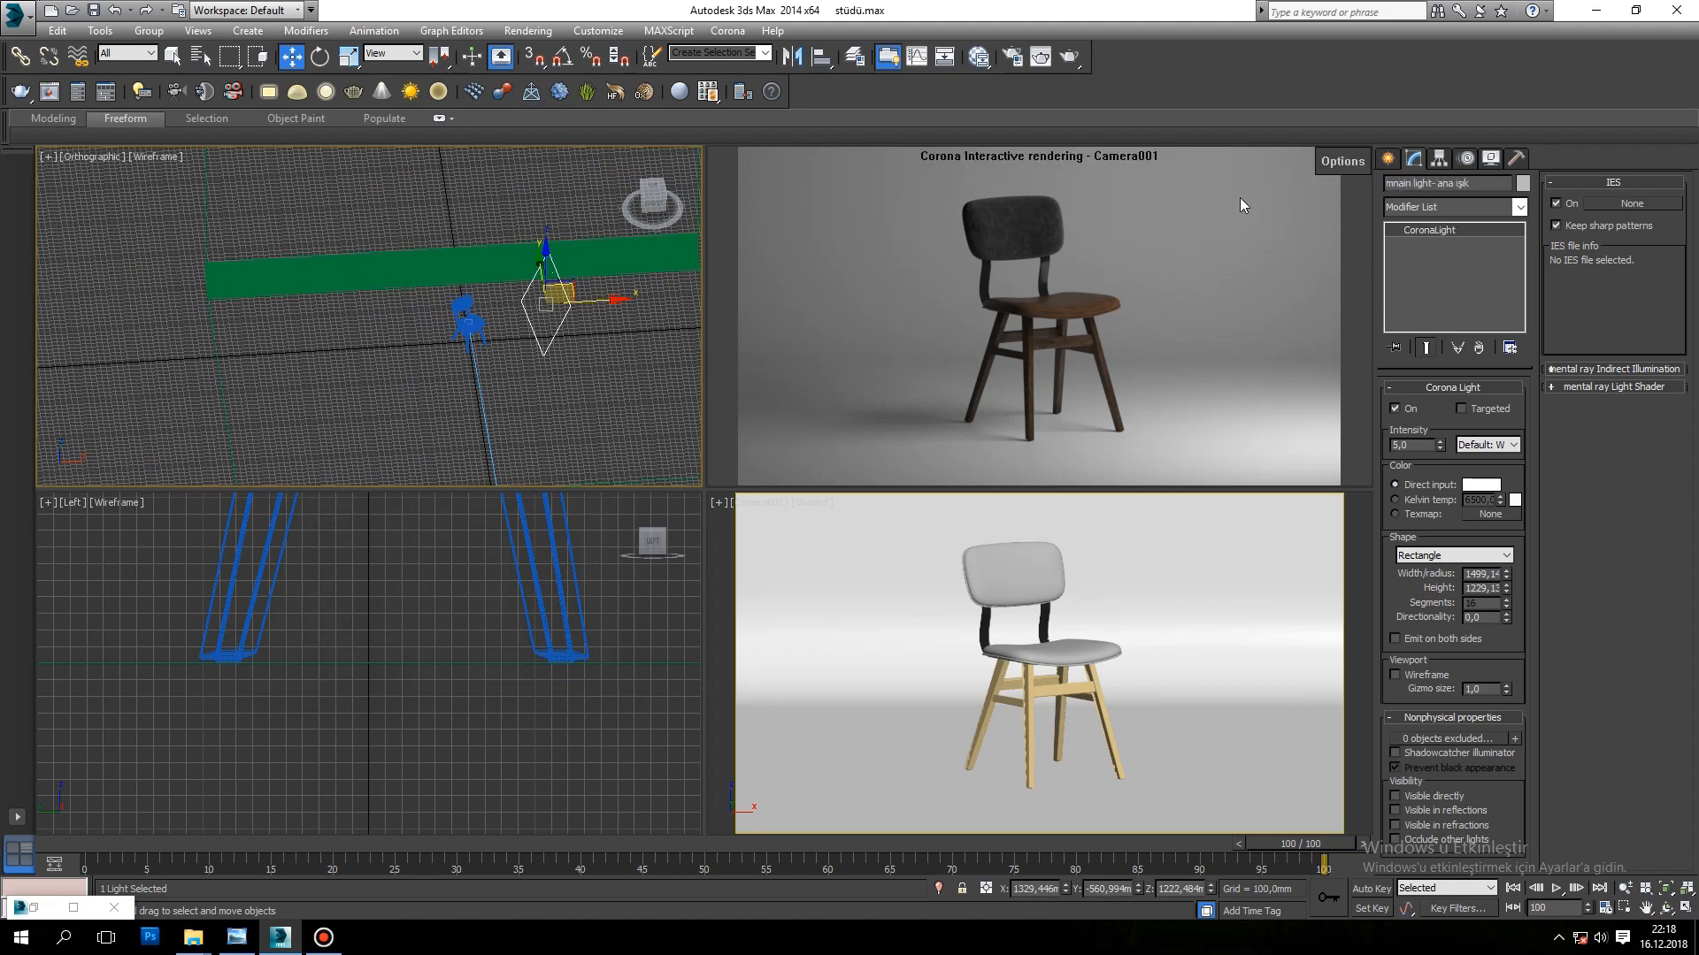
click(566, 329)
click(534, 275)
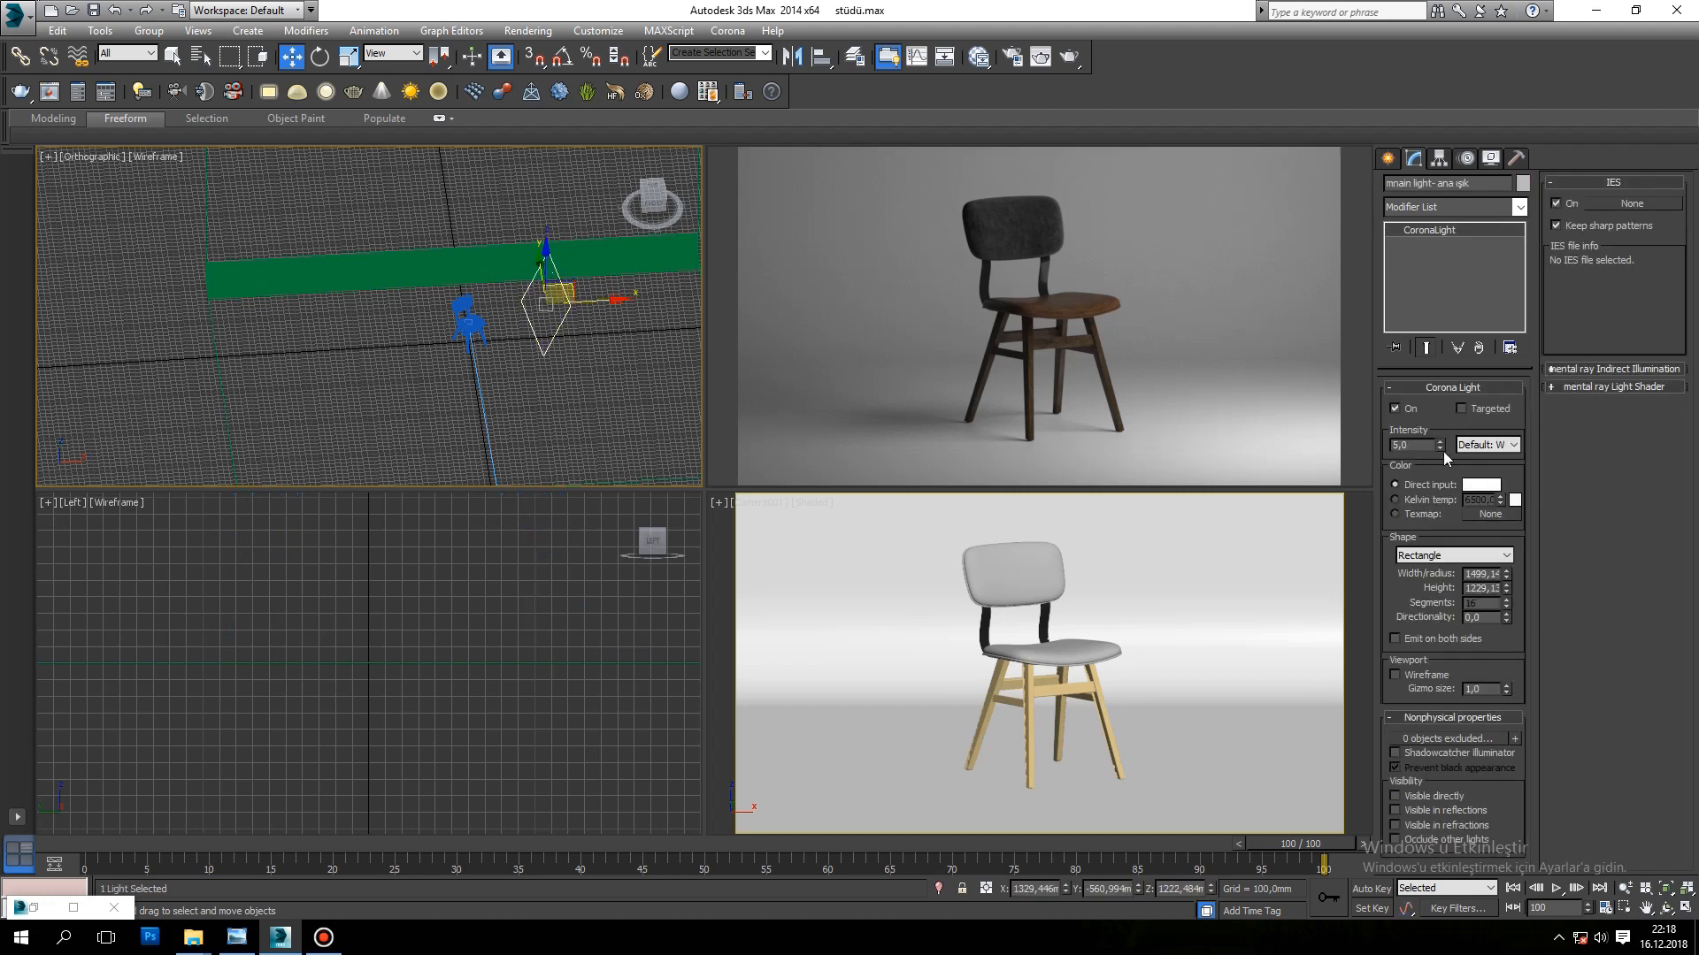
text(7)
key(Return)
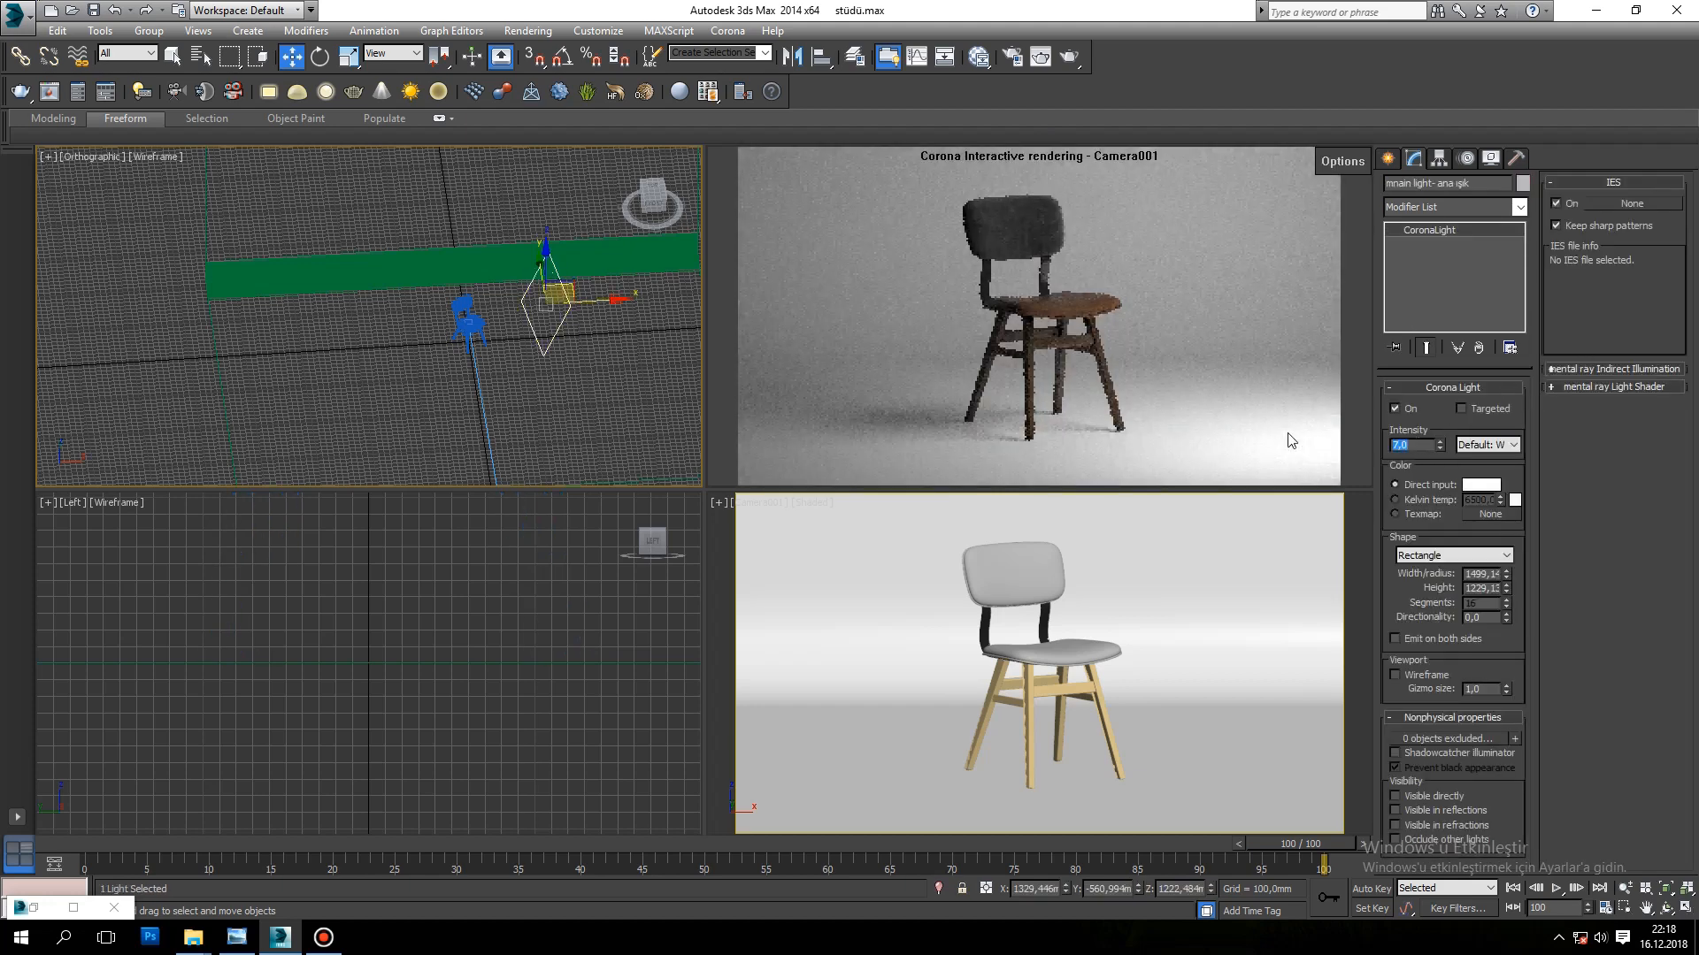
Step: In the Top view, turn the main light to about 57 degrees about Z and move it to about X 1429 mm, Y -585 mm
key(t)
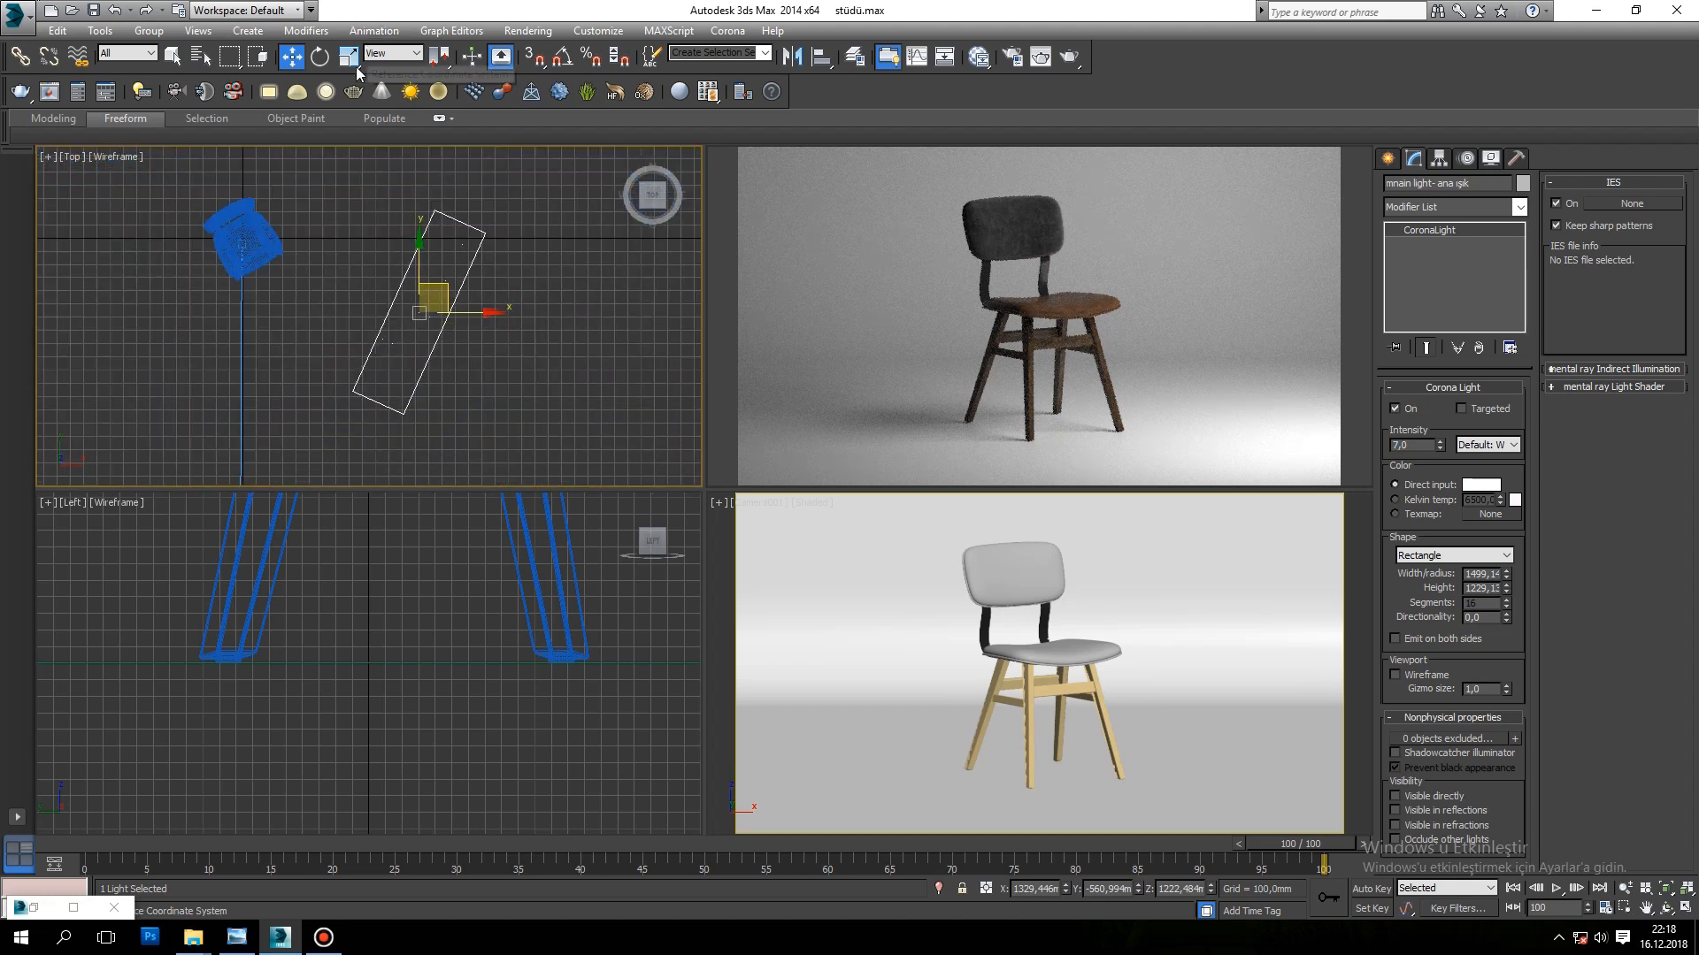
click(322, 60)
middle_drag(602, 381, 652, 366)
scroll(531, 256, down, 2)
middle_drag(534, 257, 608, 320)
scroll(630, 272, down, 2)
mouse_move(613, 283)
mouse_down()
mouse_move(583, 311)
mouse_move(609, 314)
mouse_up()
key(w)
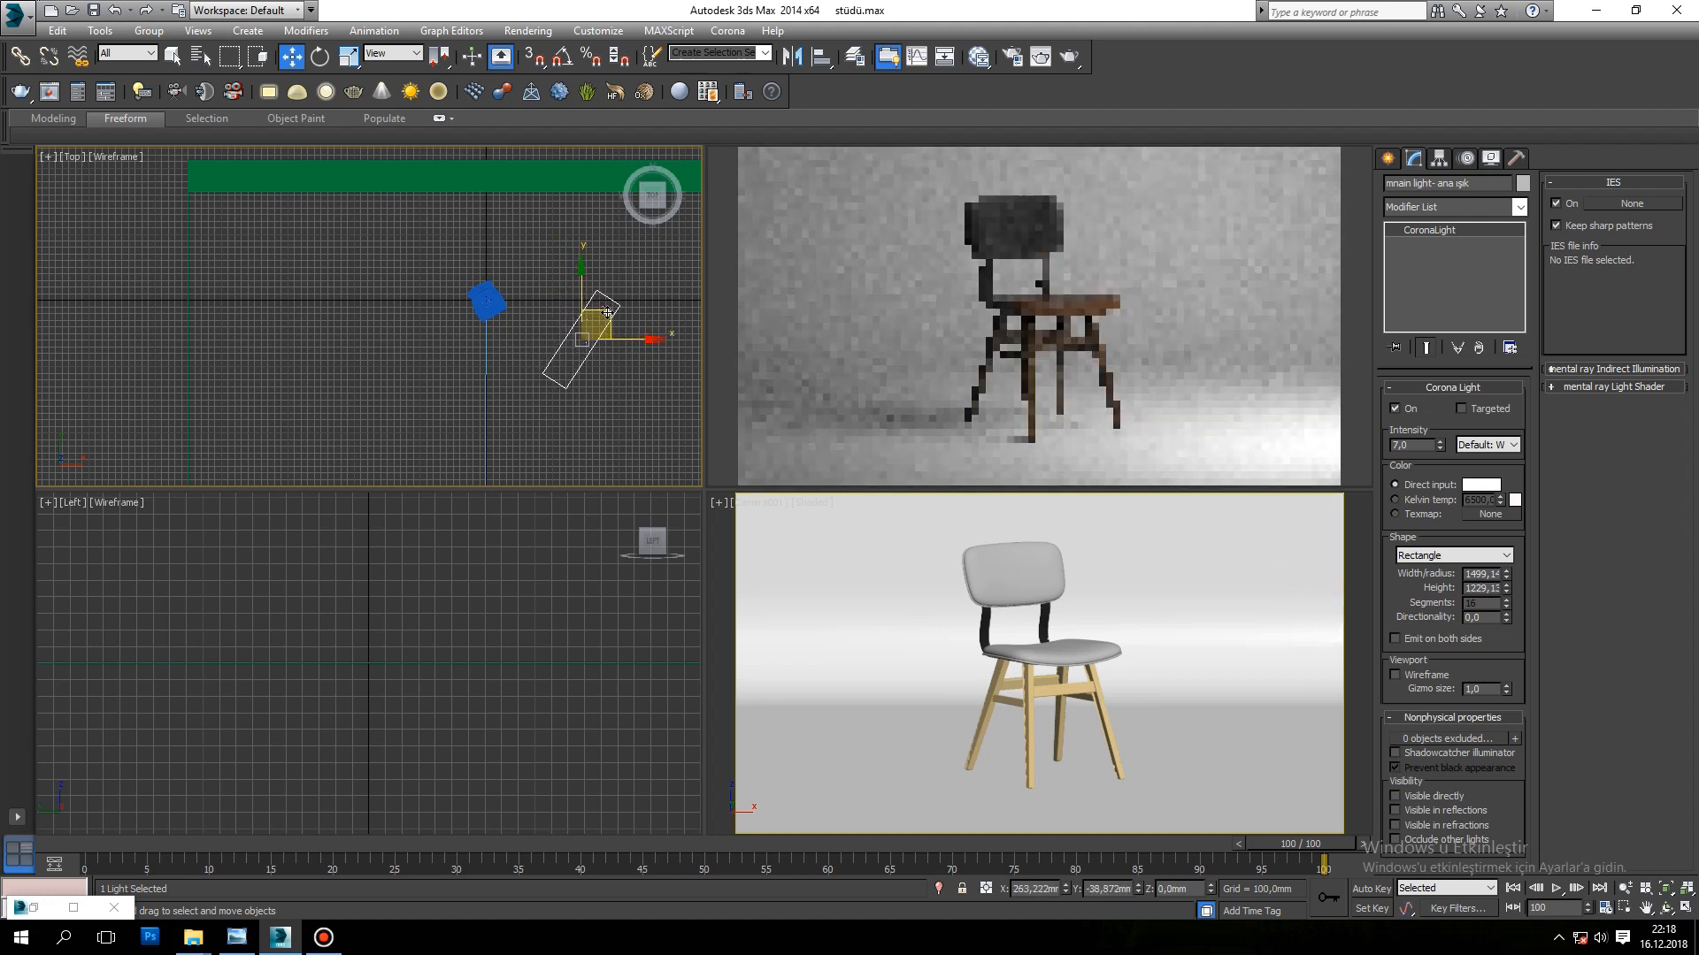
Step: Make the main light visible directly, in reflections and in refractions, let it occlude other lights, and shift it slightly away from the chair
click(1441, 800)
click(1438, 811)
click(1437, 826)
click(1435, 838)
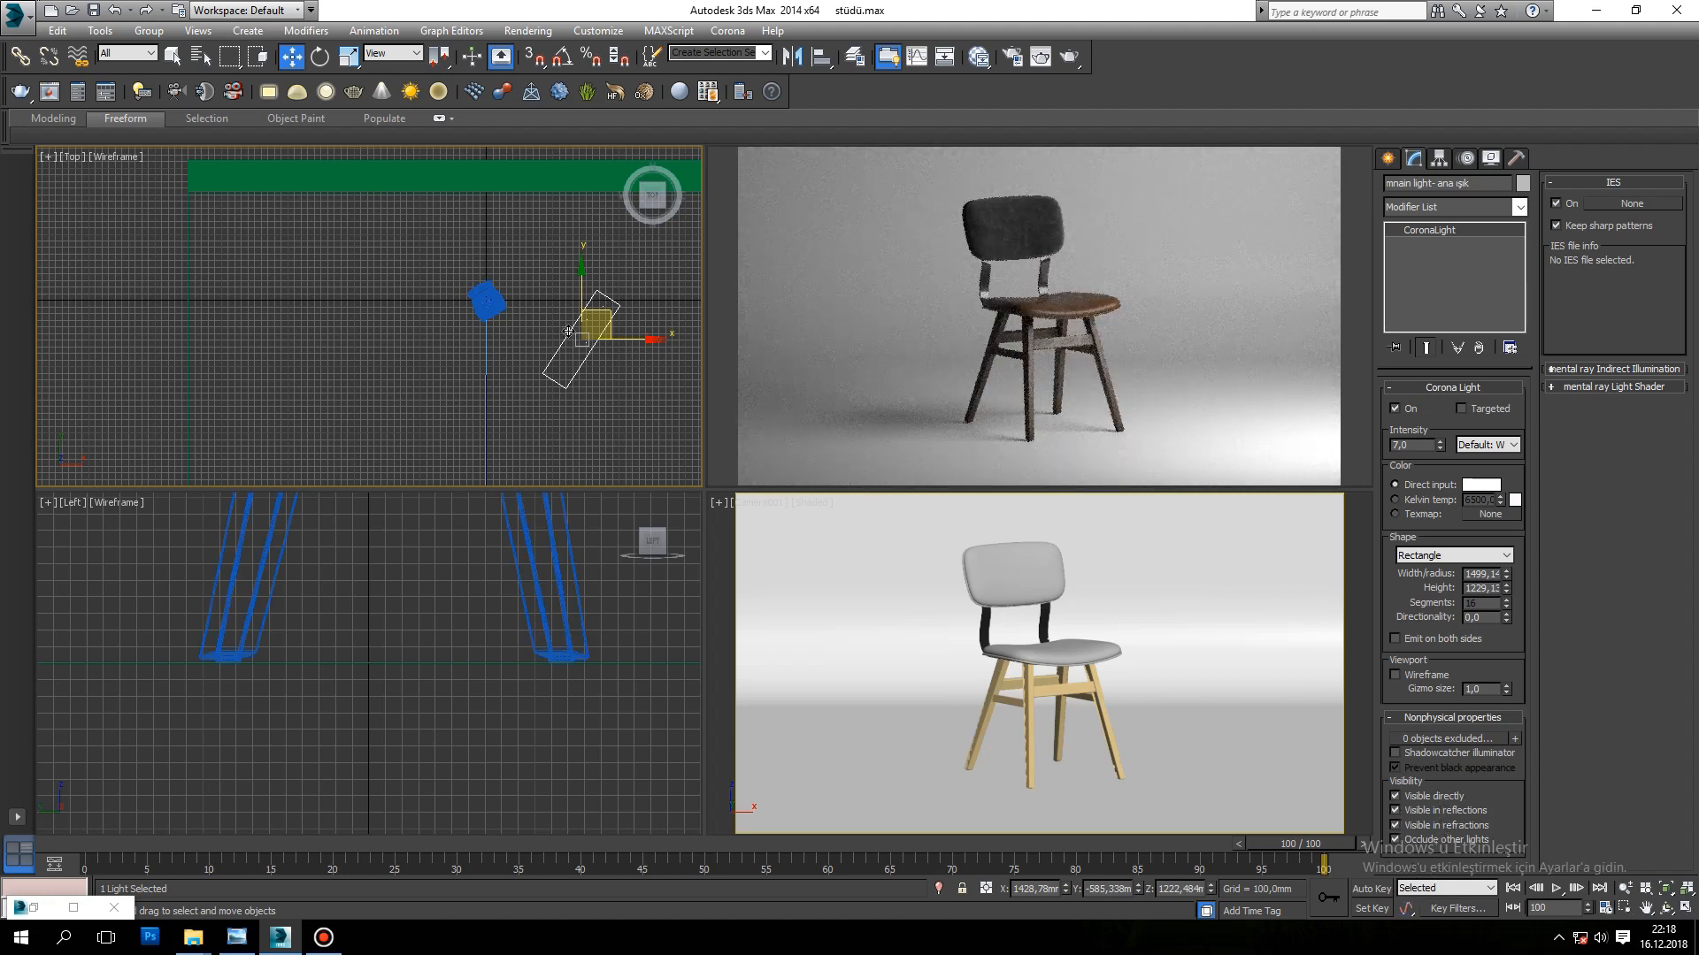
drag(607, 313, 614, 310)
Step: Dolly the camera slightly closer to the chair
click(1016, 659)
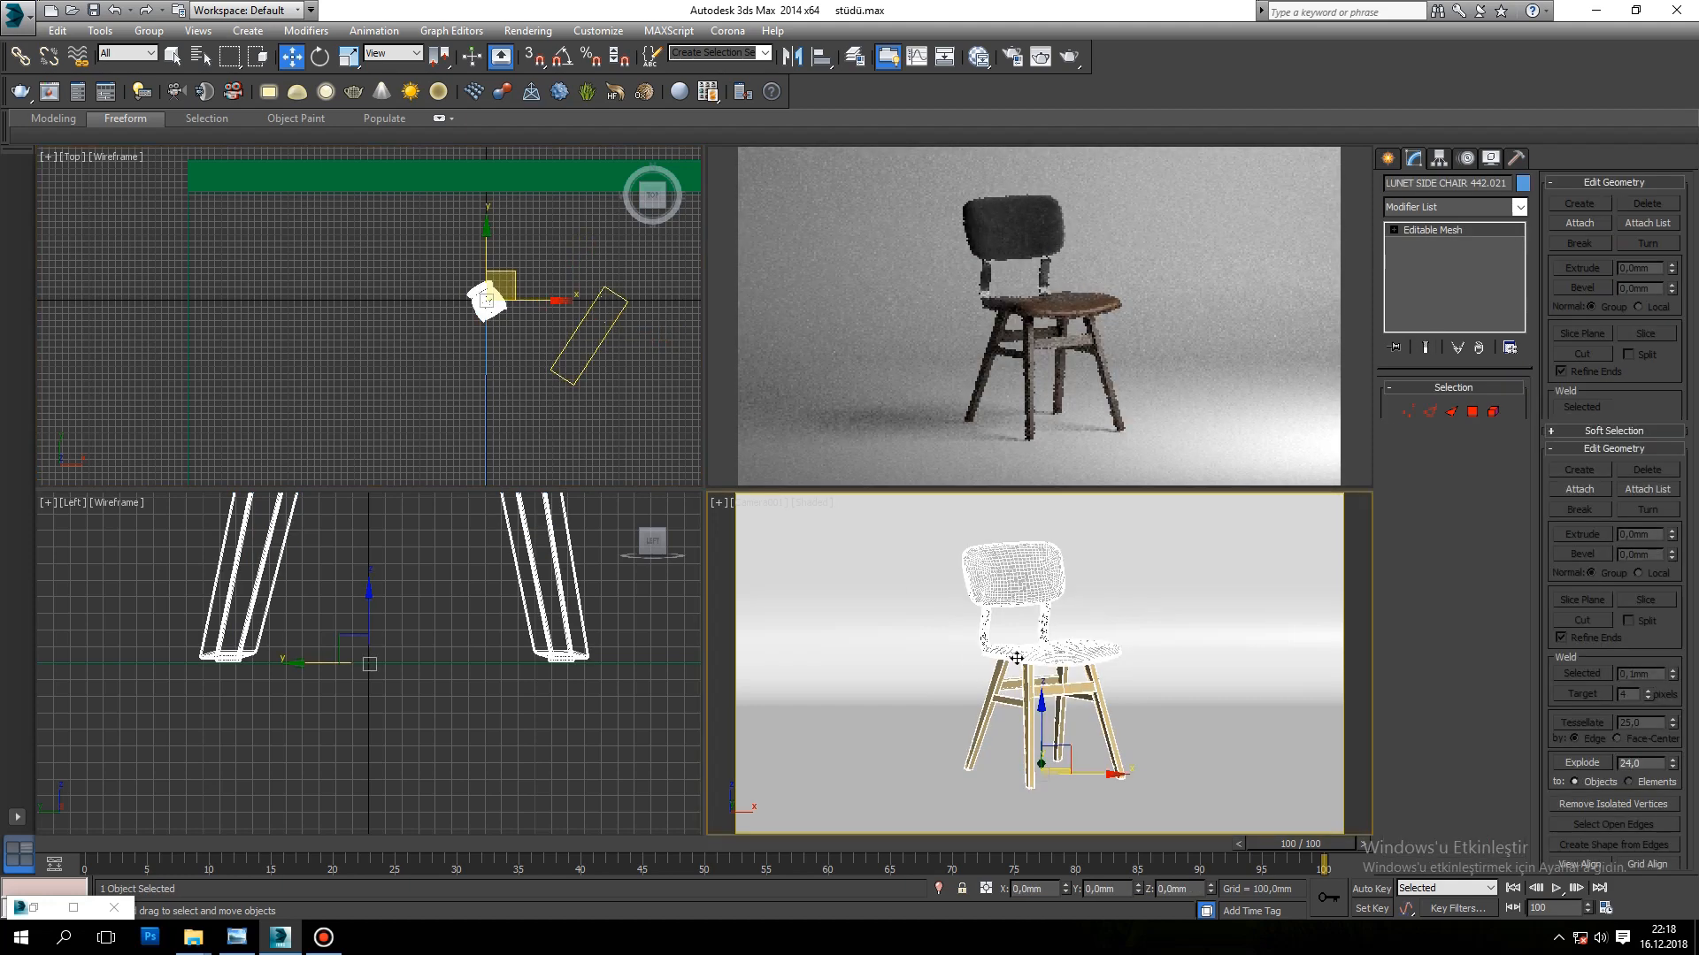
click(1627, 888)
drag(1089, 663, 1088, 647)
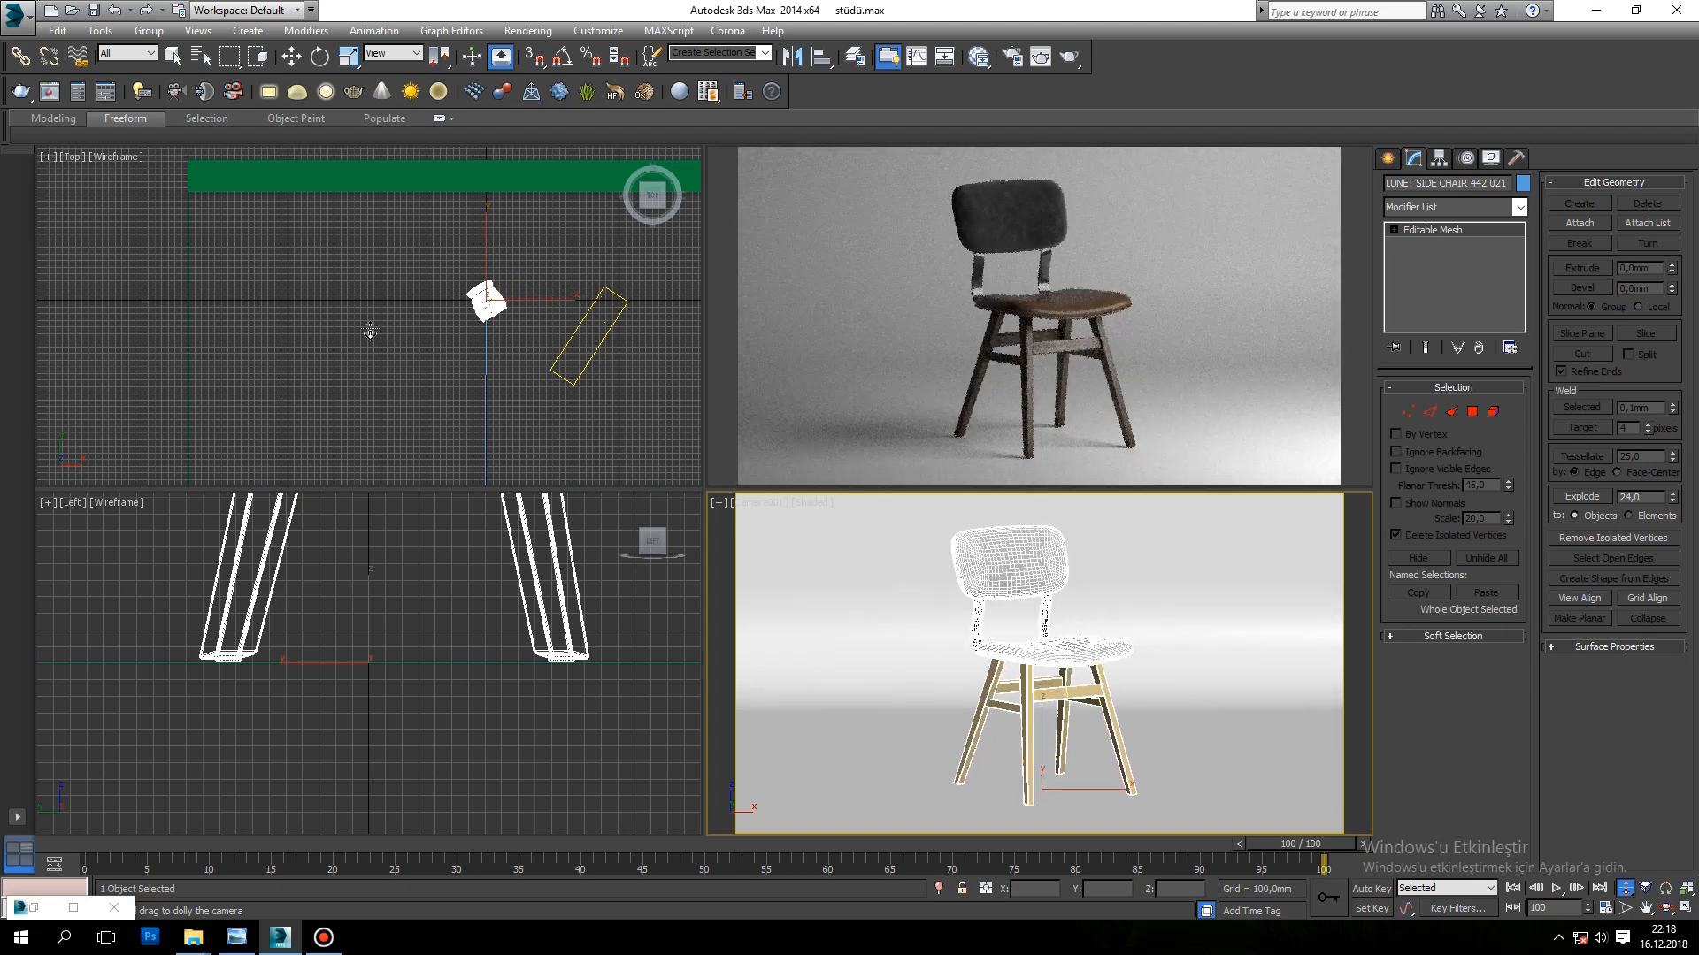
Step: Reposition the main light in the Top view at about X 1430 mm and Y -502 mm, and adjust its rotation slightly
right_click(535, 293)
click(583, 321)
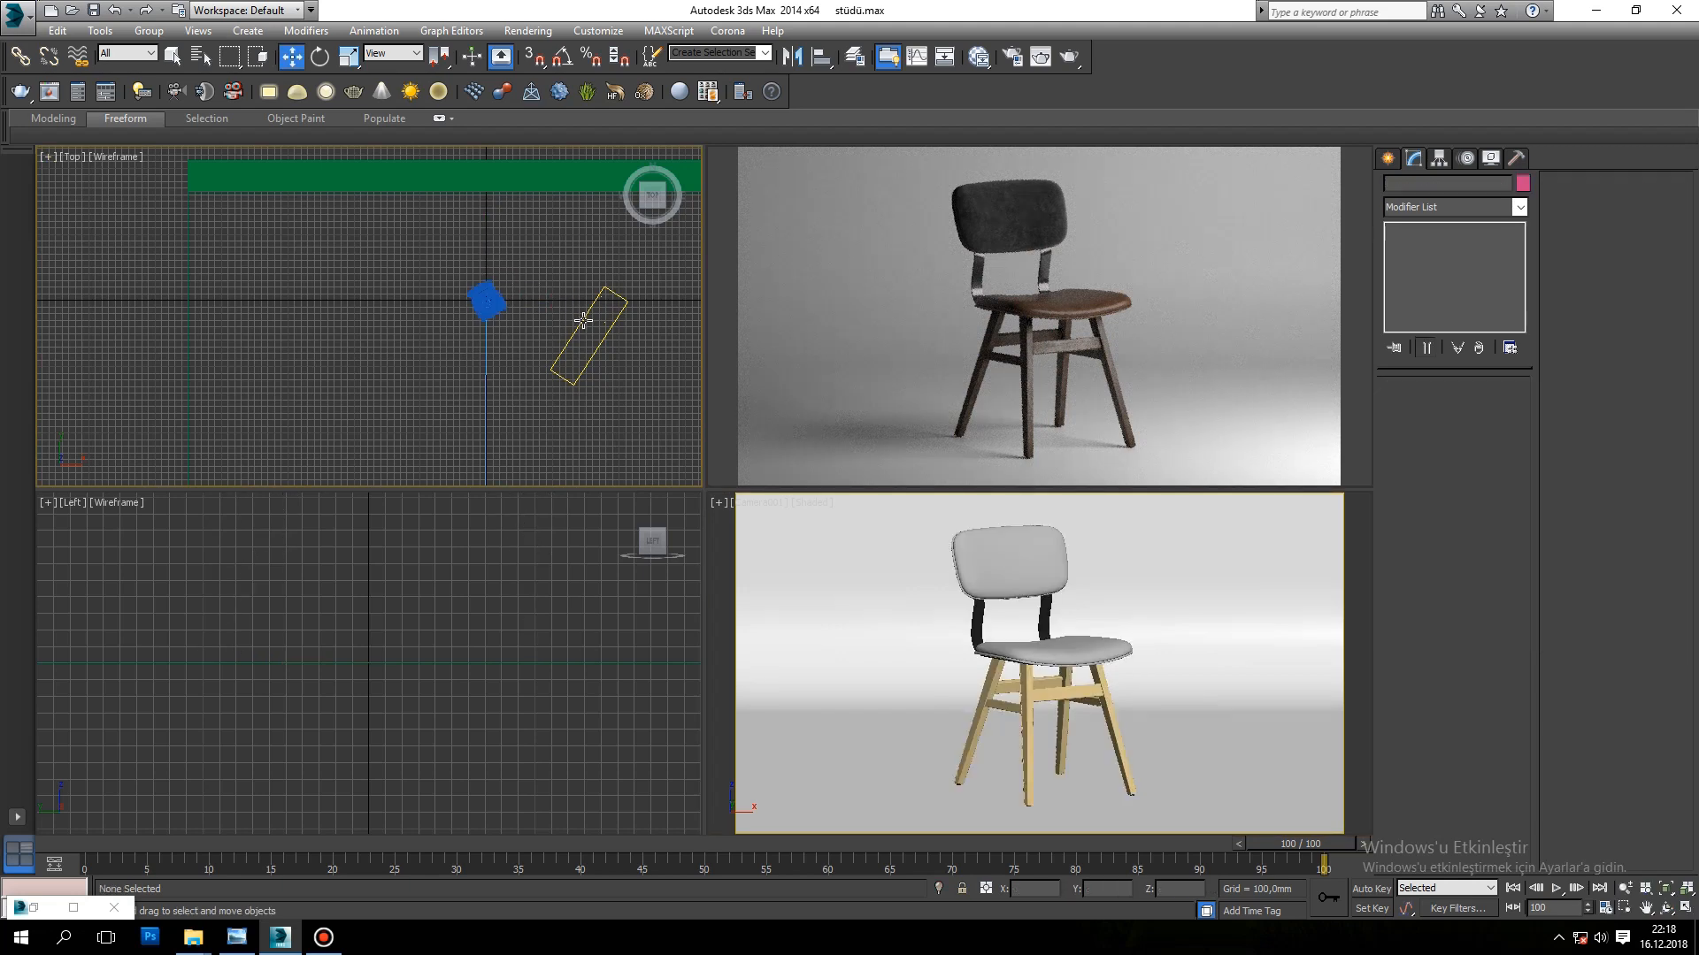
drag(625, 322, 617, 325)
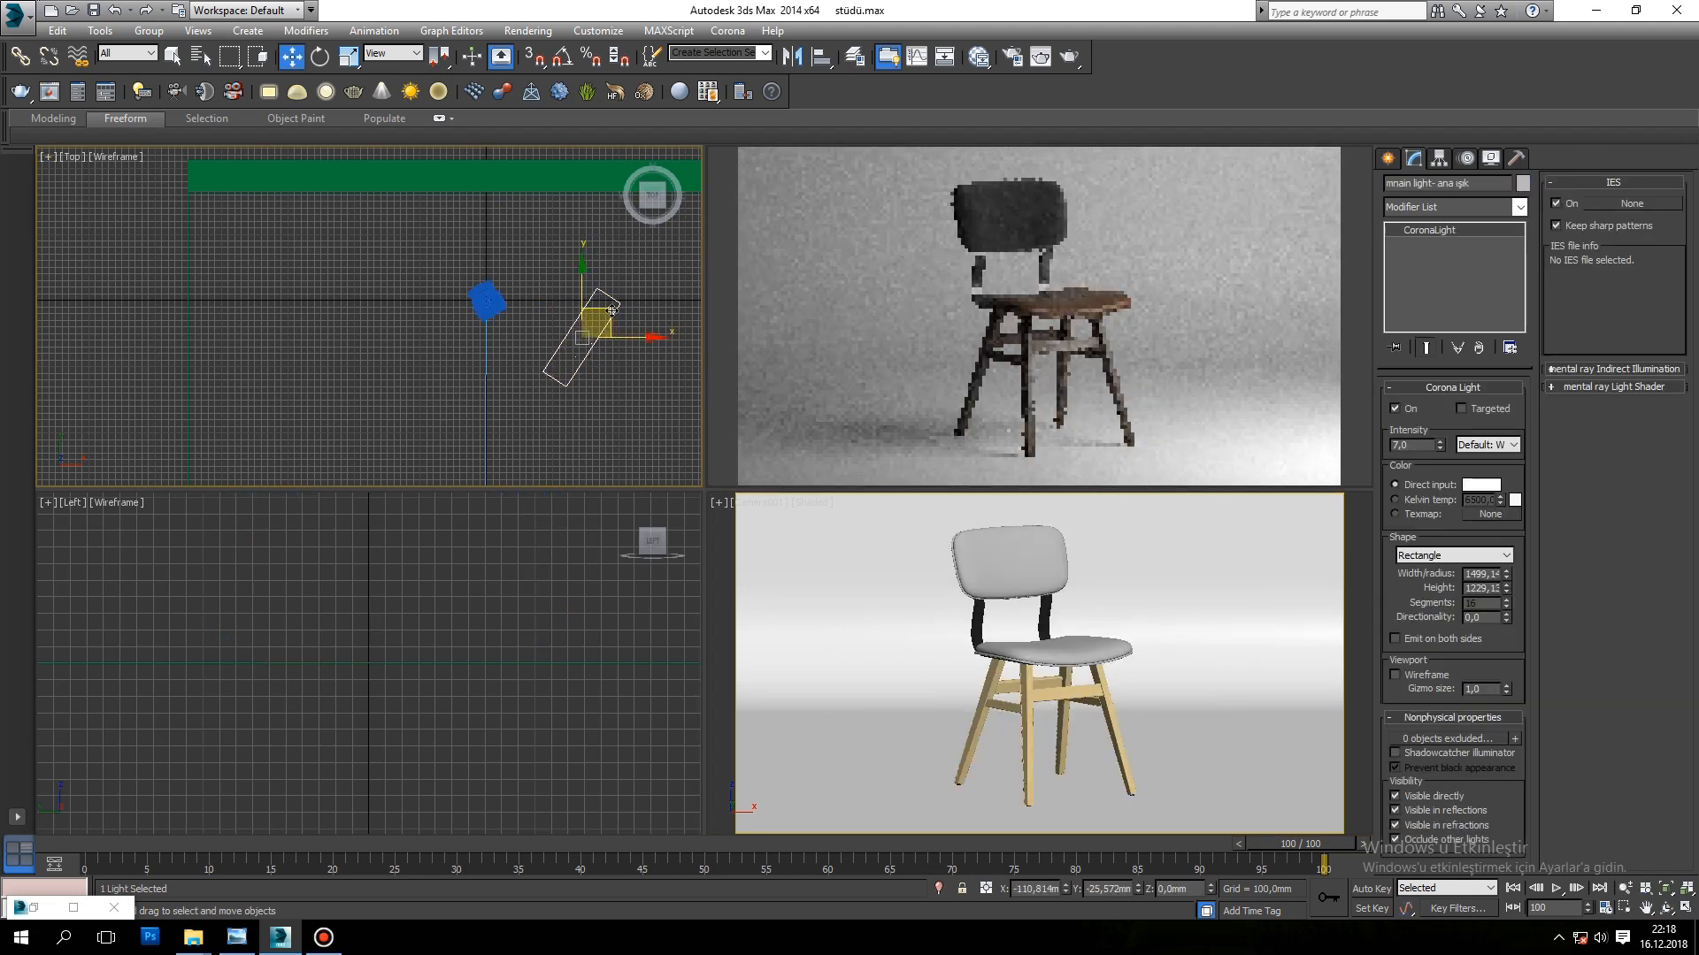
click(325, 57)
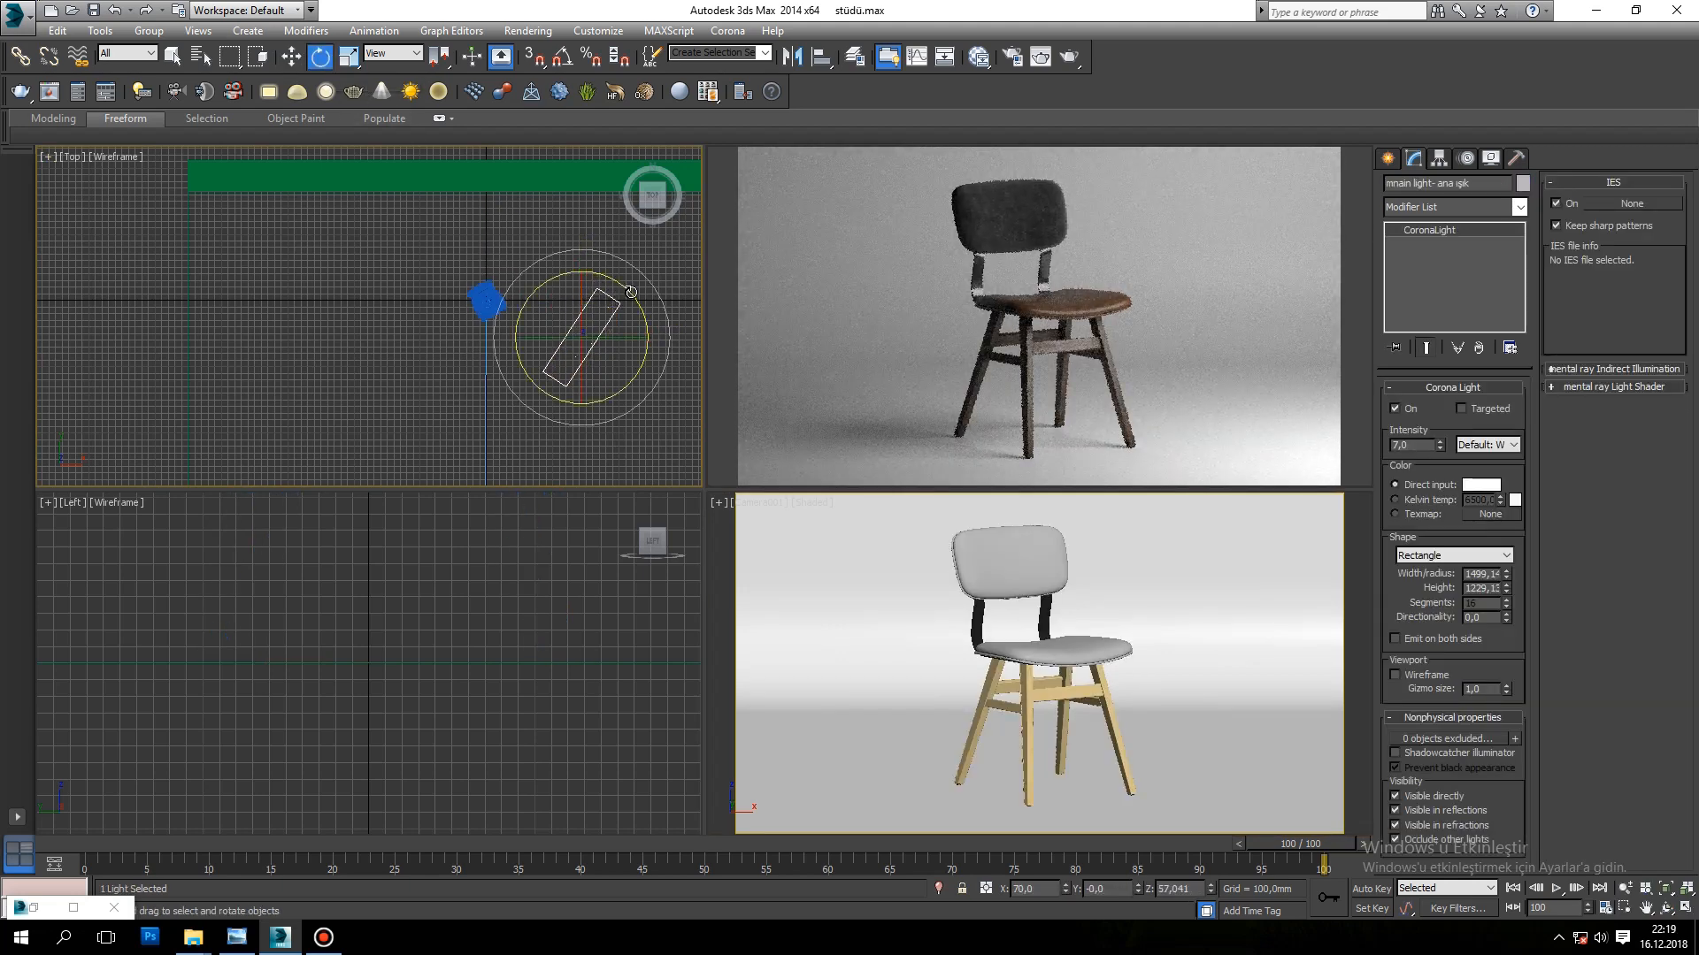
key(w)
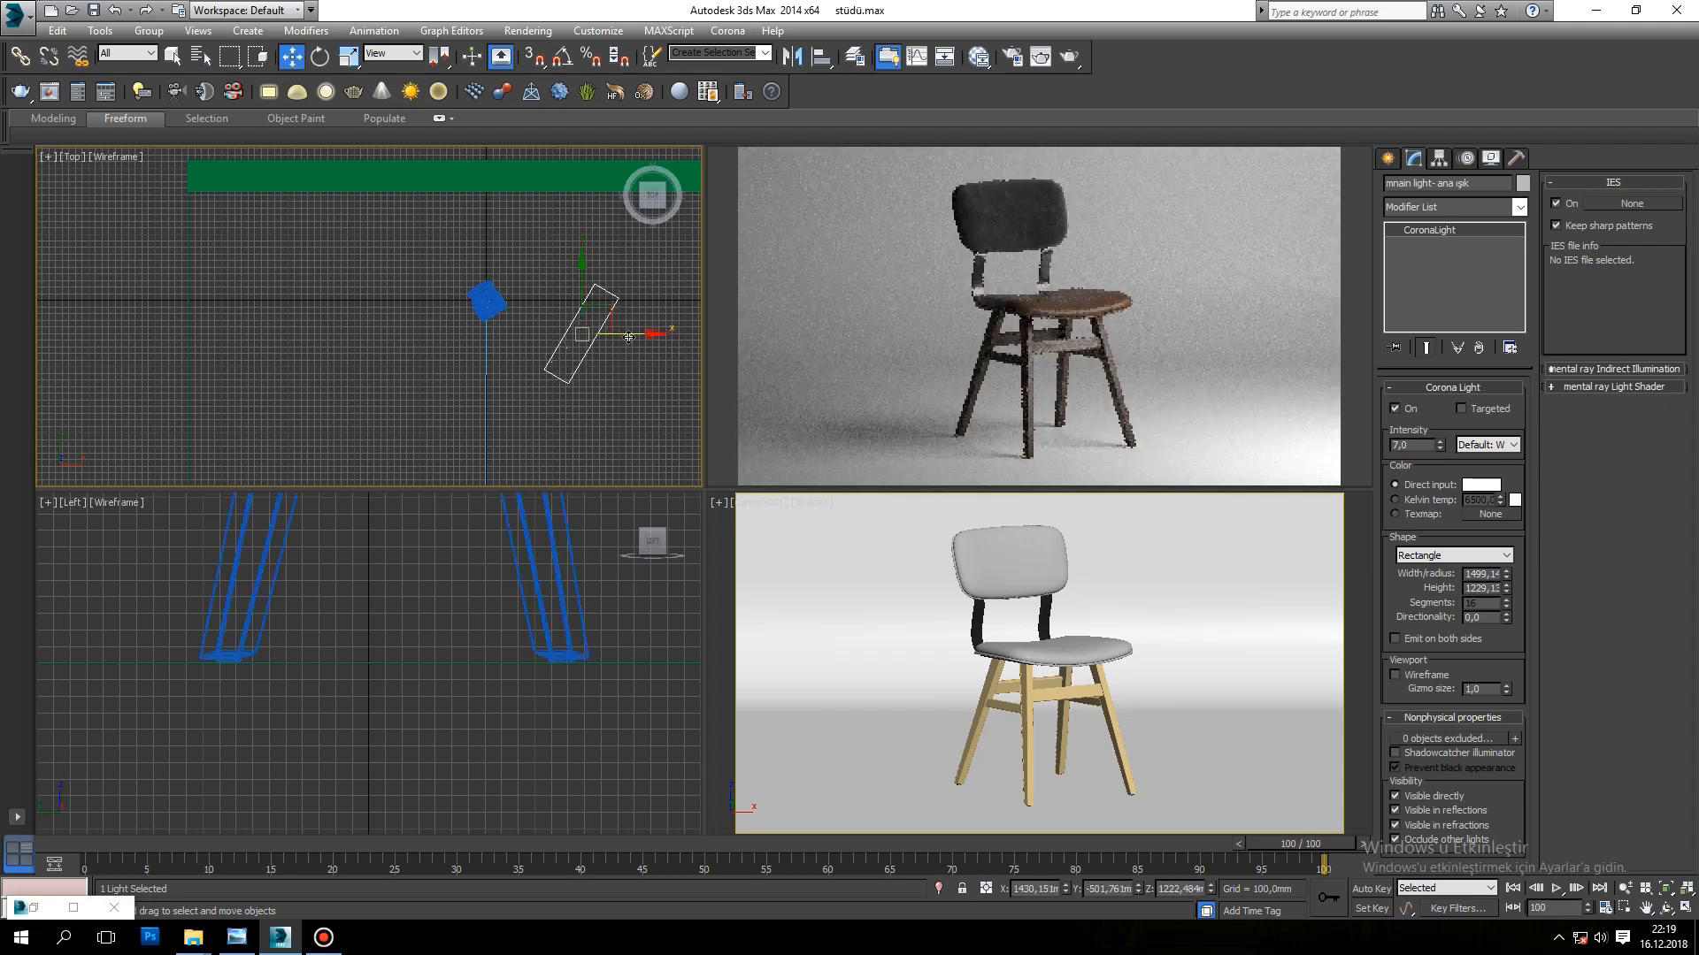
Step: Clone the main light as a copy on the chair's opposite side, at about X -1429 mm, and name it "yardımcı ışık-fill light"
shift+drag(620, 334, 463, 309)
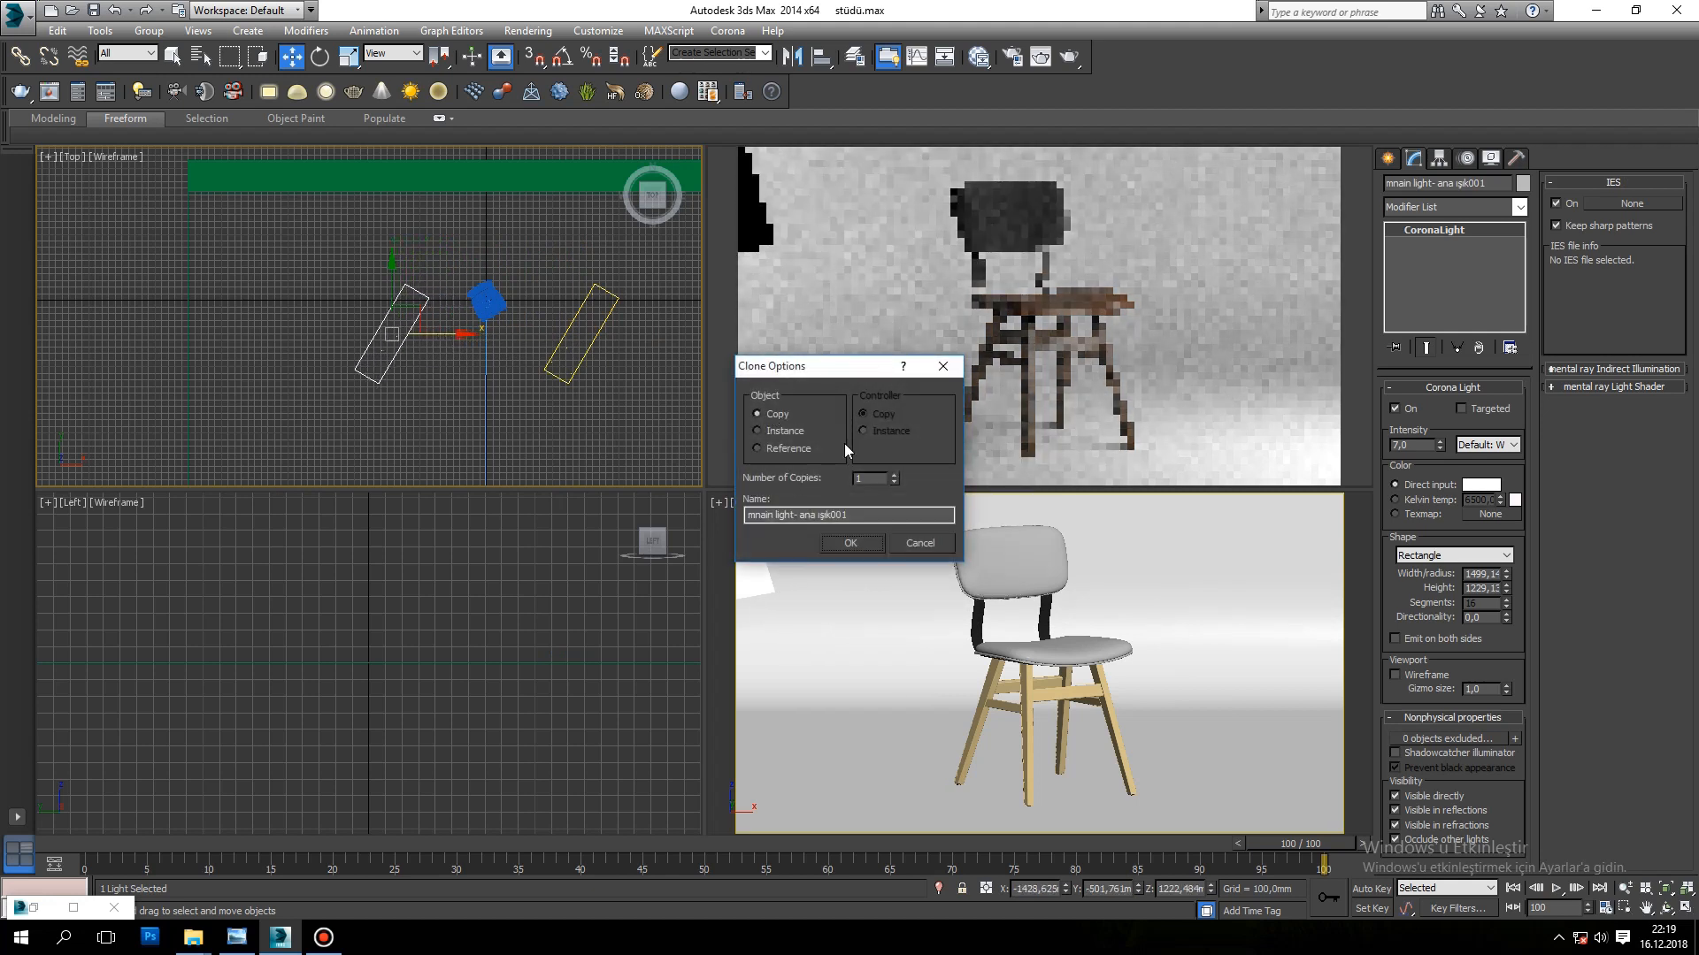
click(857, 548)
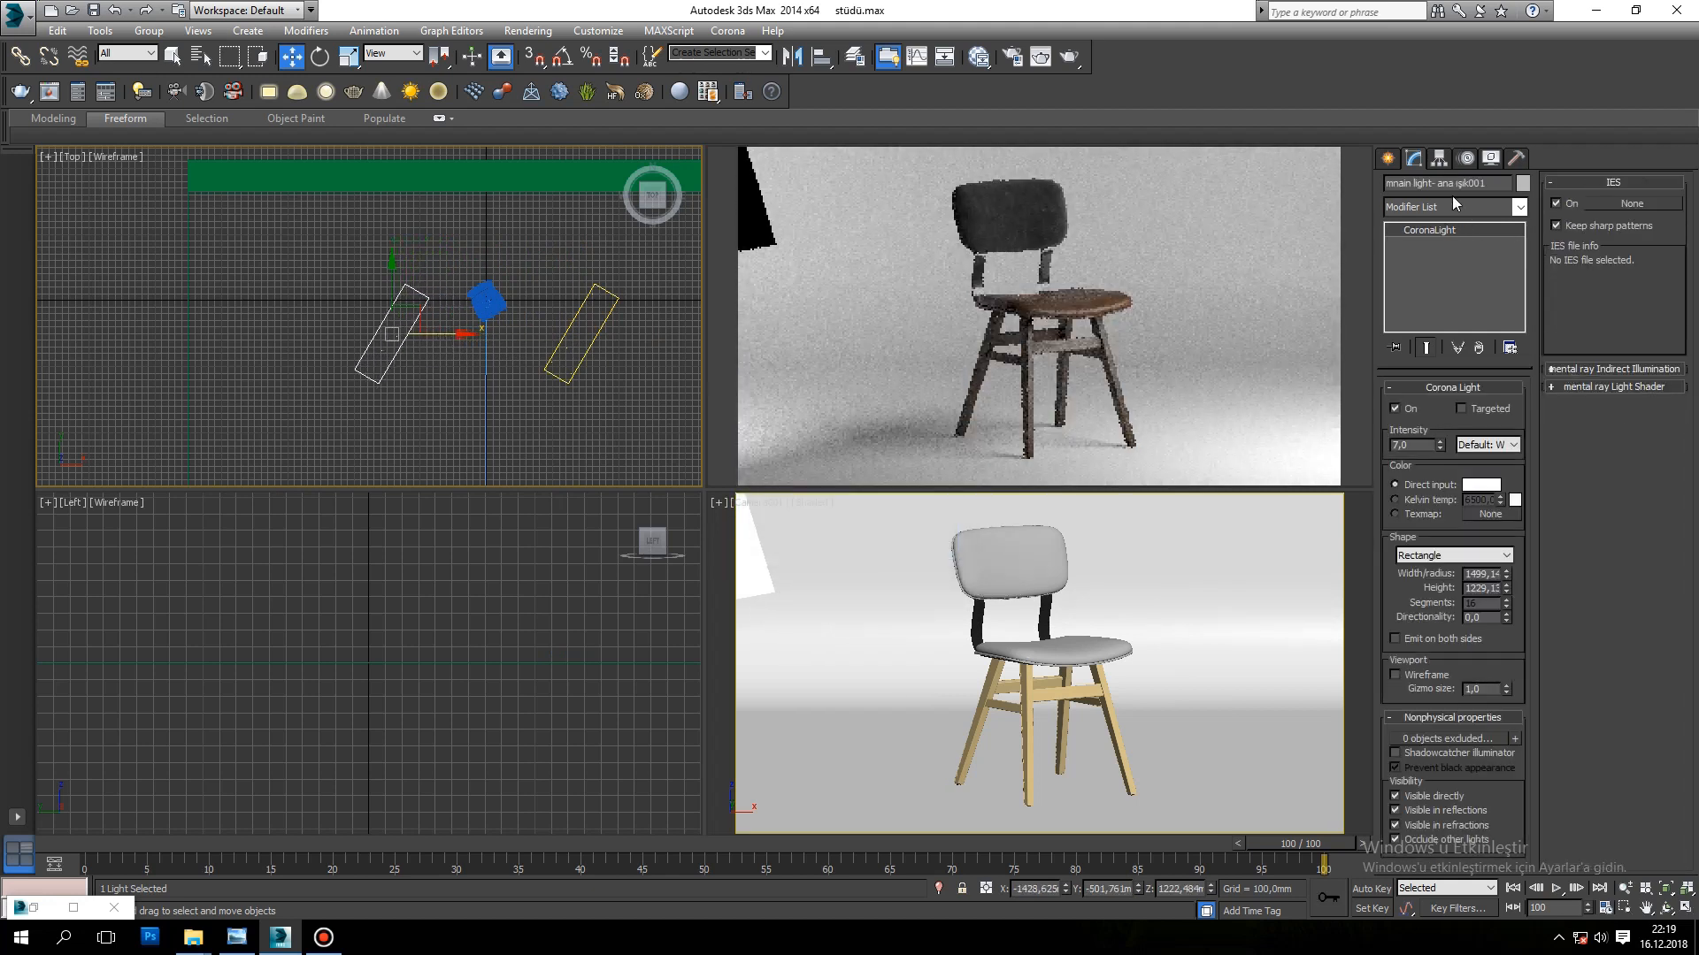
drag(1493, 185, 1215, 191)
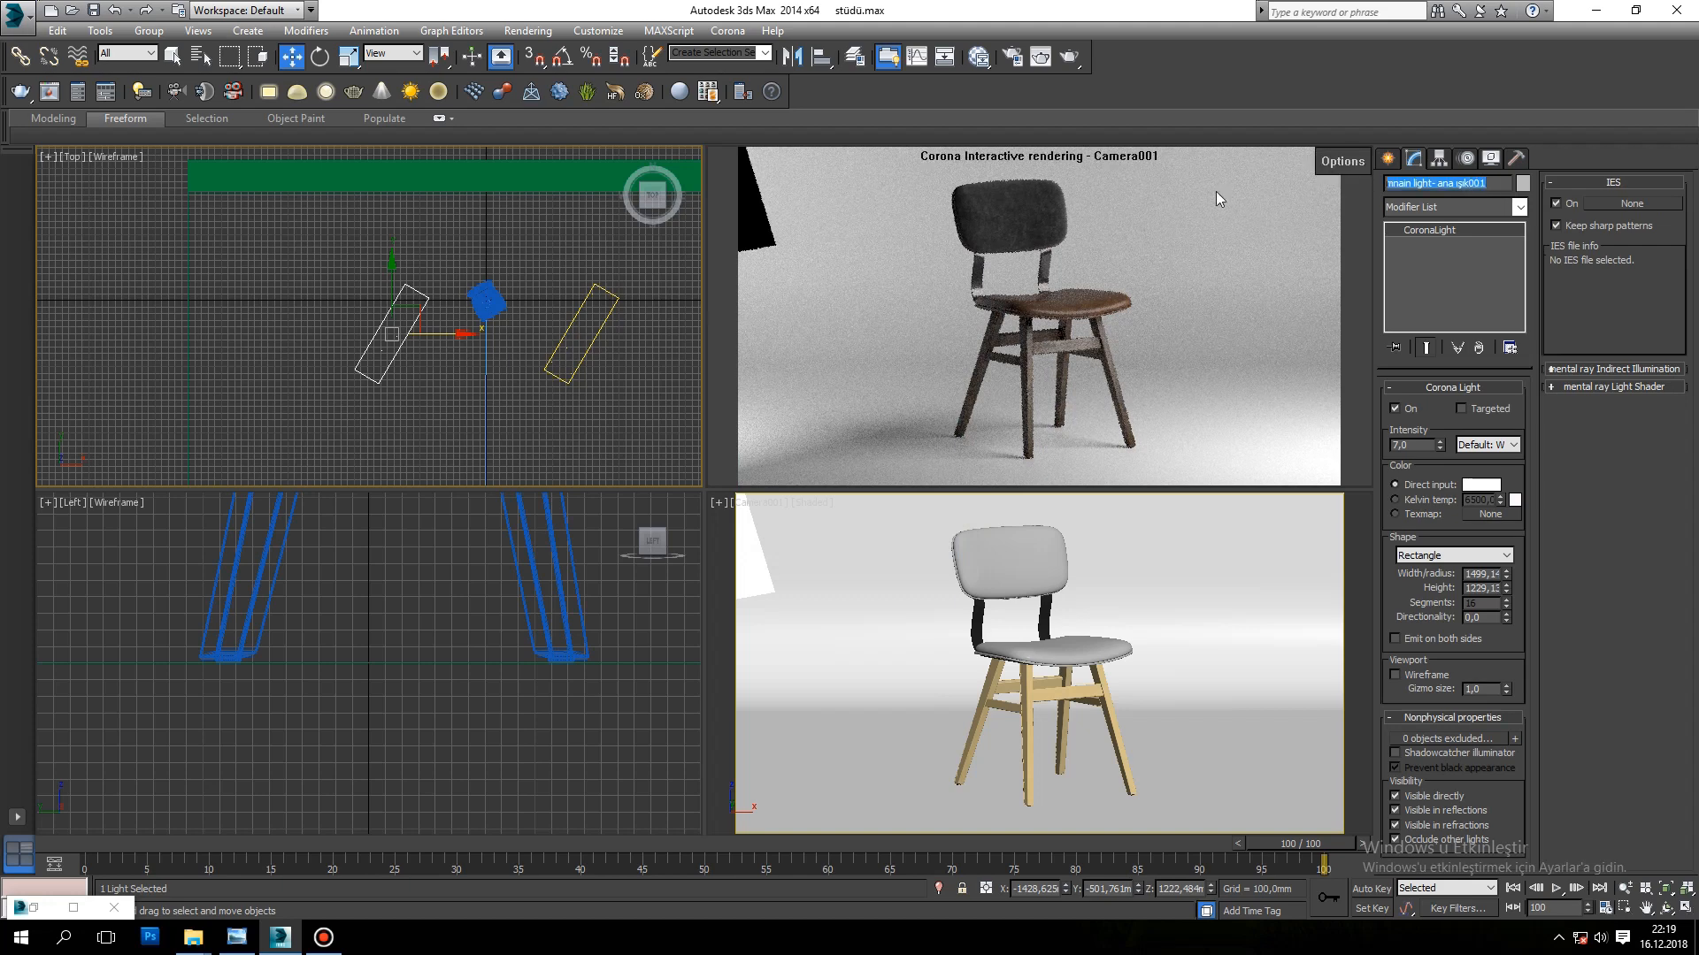
text(yardımcı ışık-fill light)
Step: Turn the fill light toward the chair to about -55.7 degrees about Z and move it to about X -1442 mm, Y -301 mm
click(319, 57)
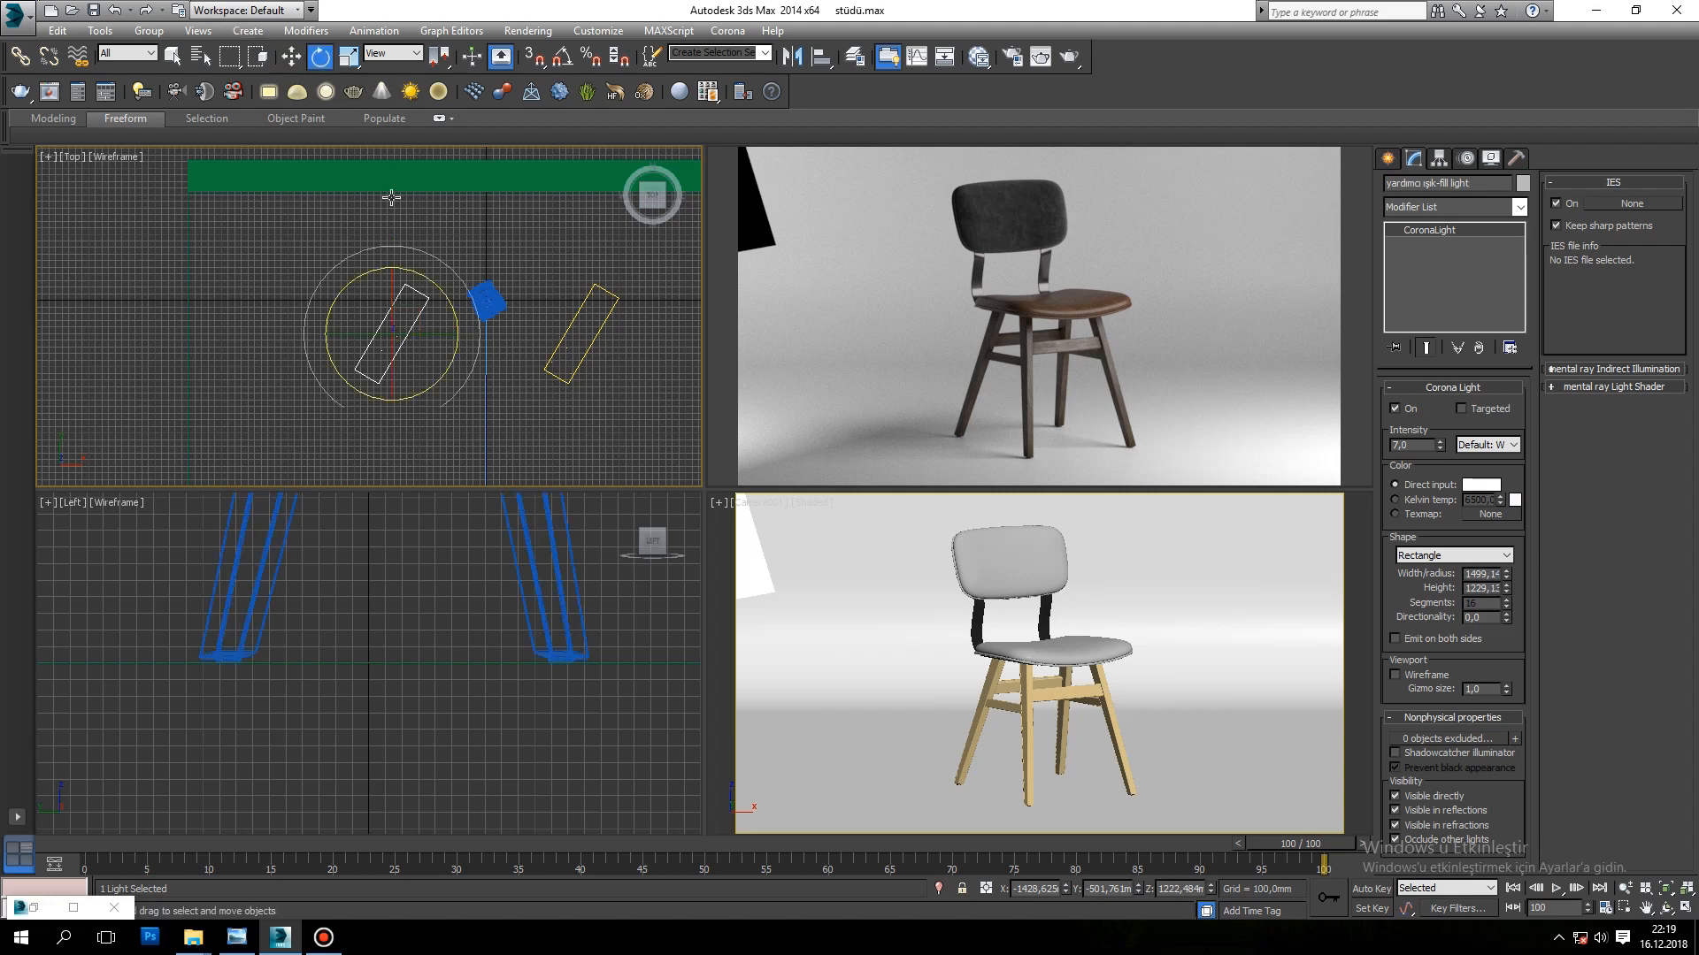
drag(444, 295, 516, 511)
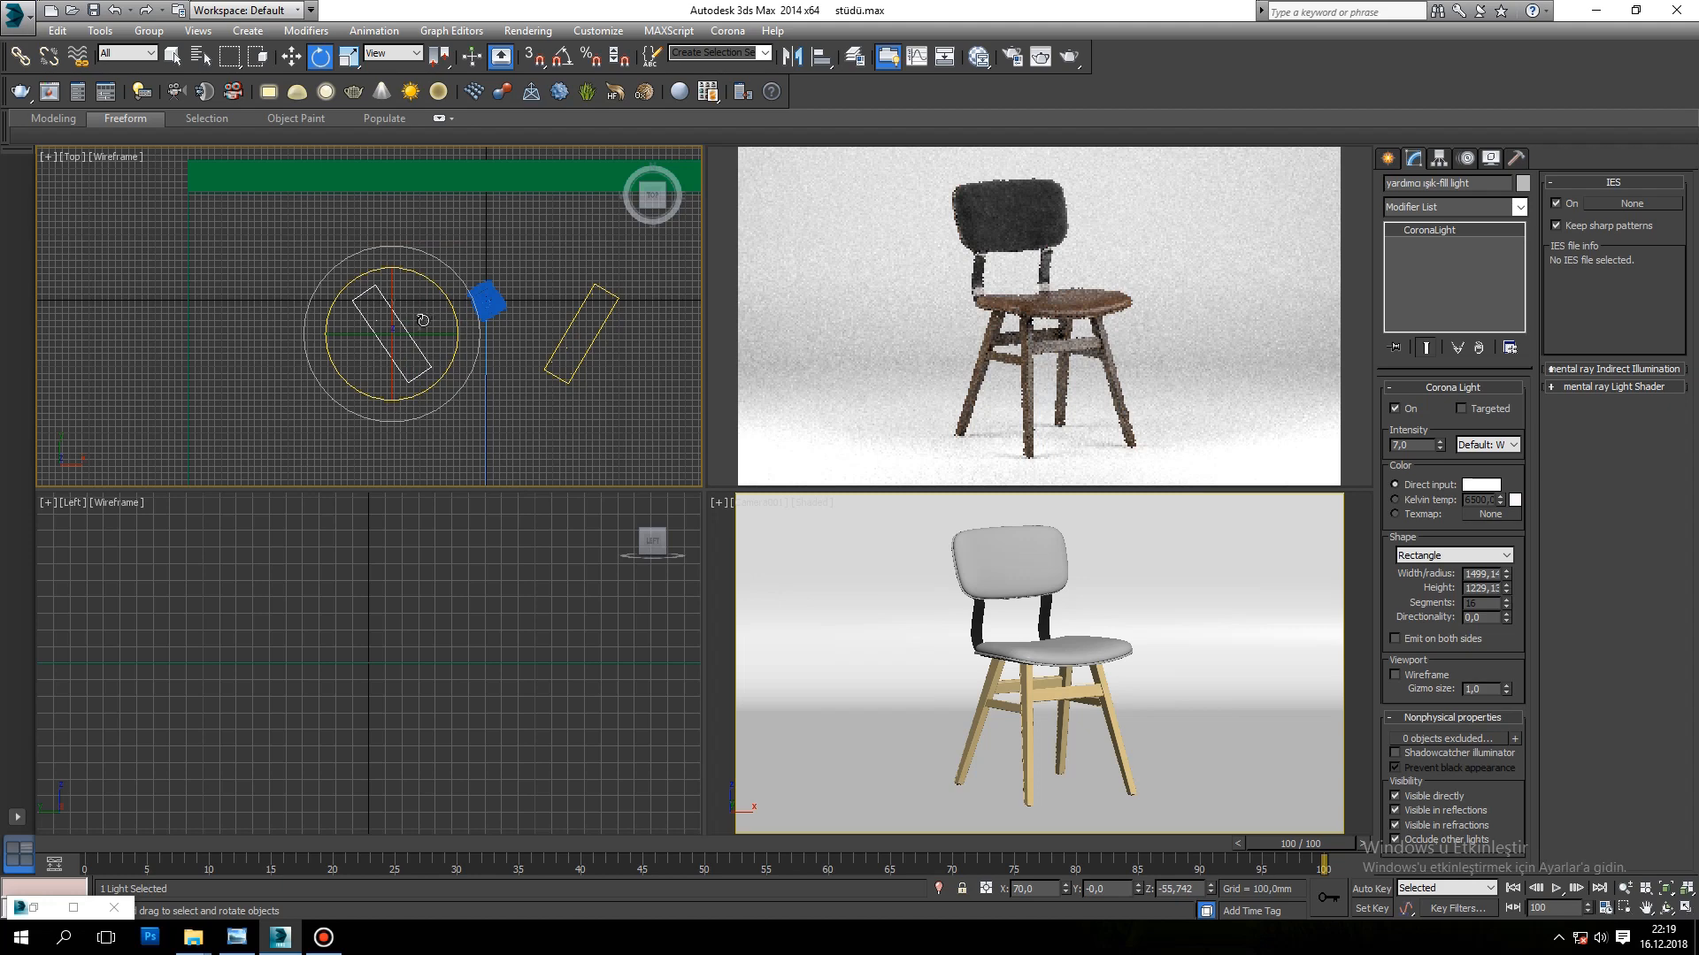
key(w)
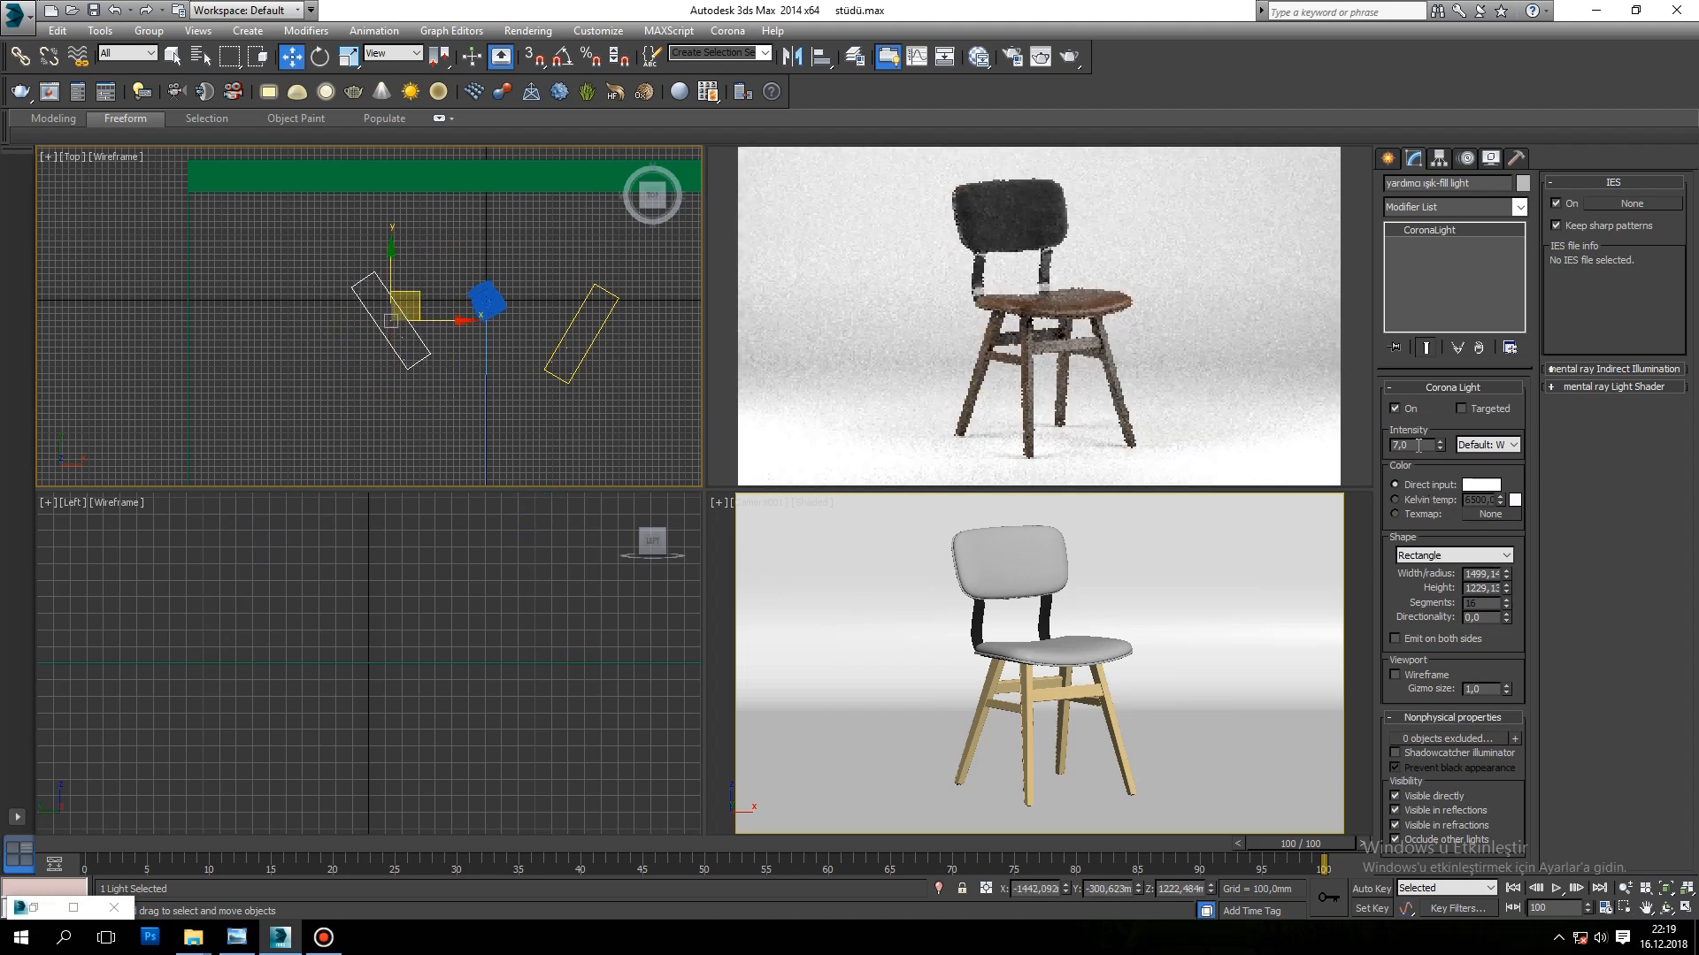
Step: Set the fill light's intensity to 3 and its color to a Kelvin temperature of 6000
text(3)
key(Return)
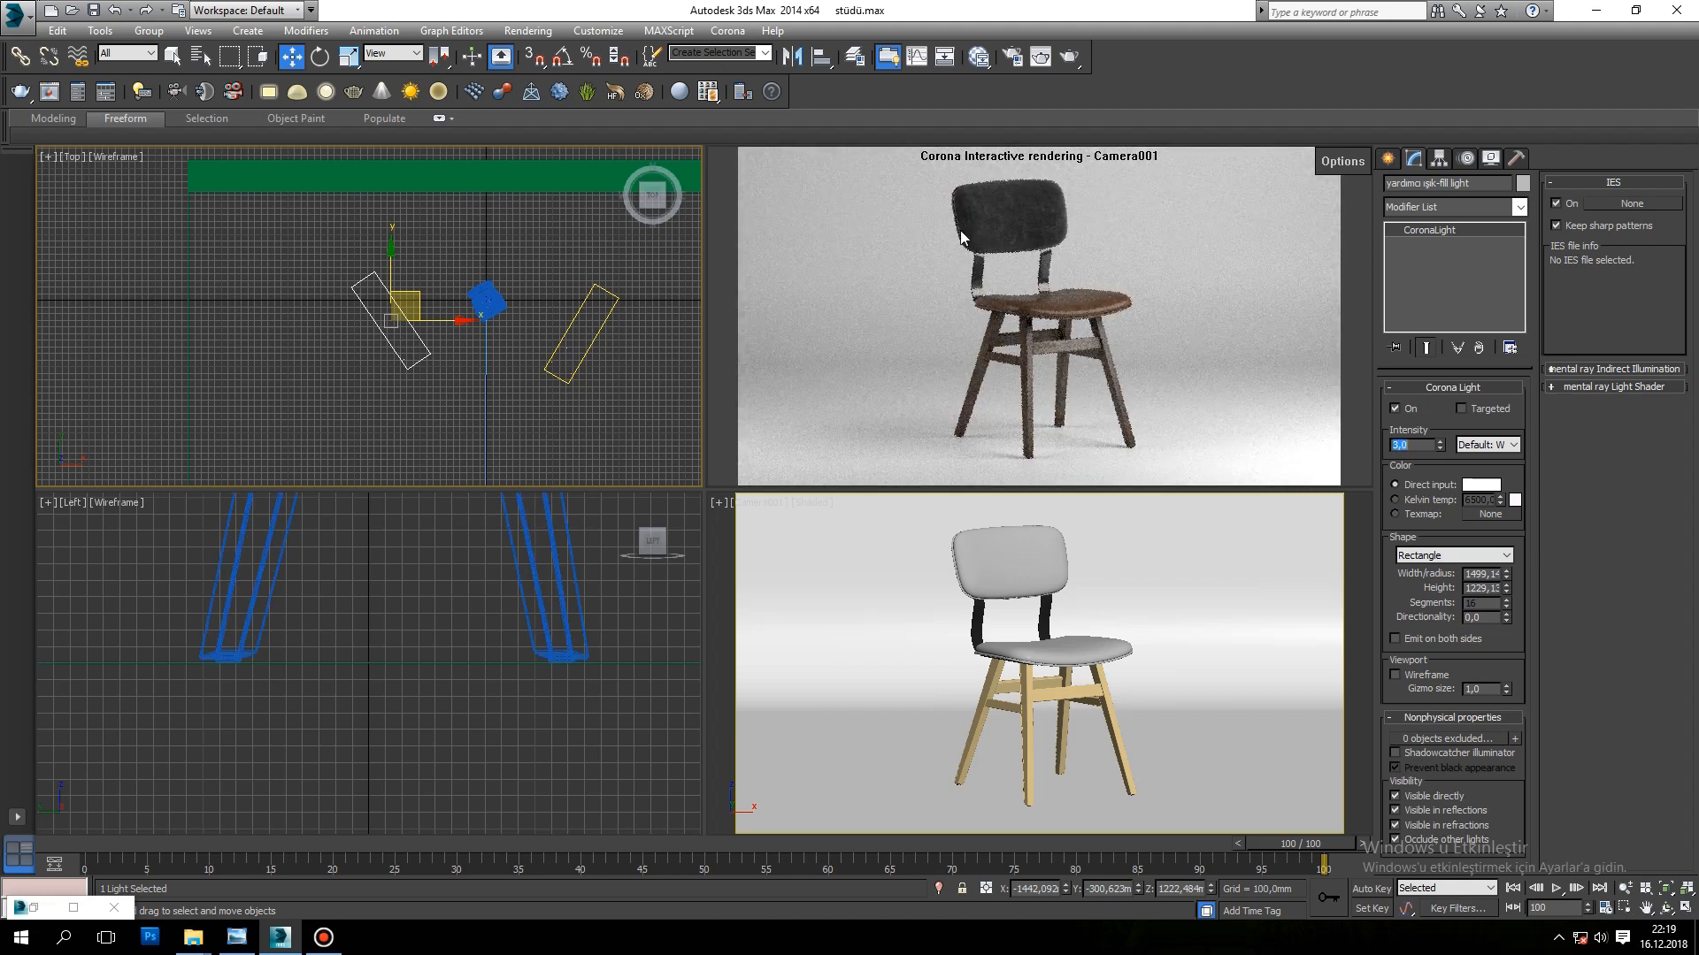
click(1448, 502)
double_click(1482, 500)
text(55)
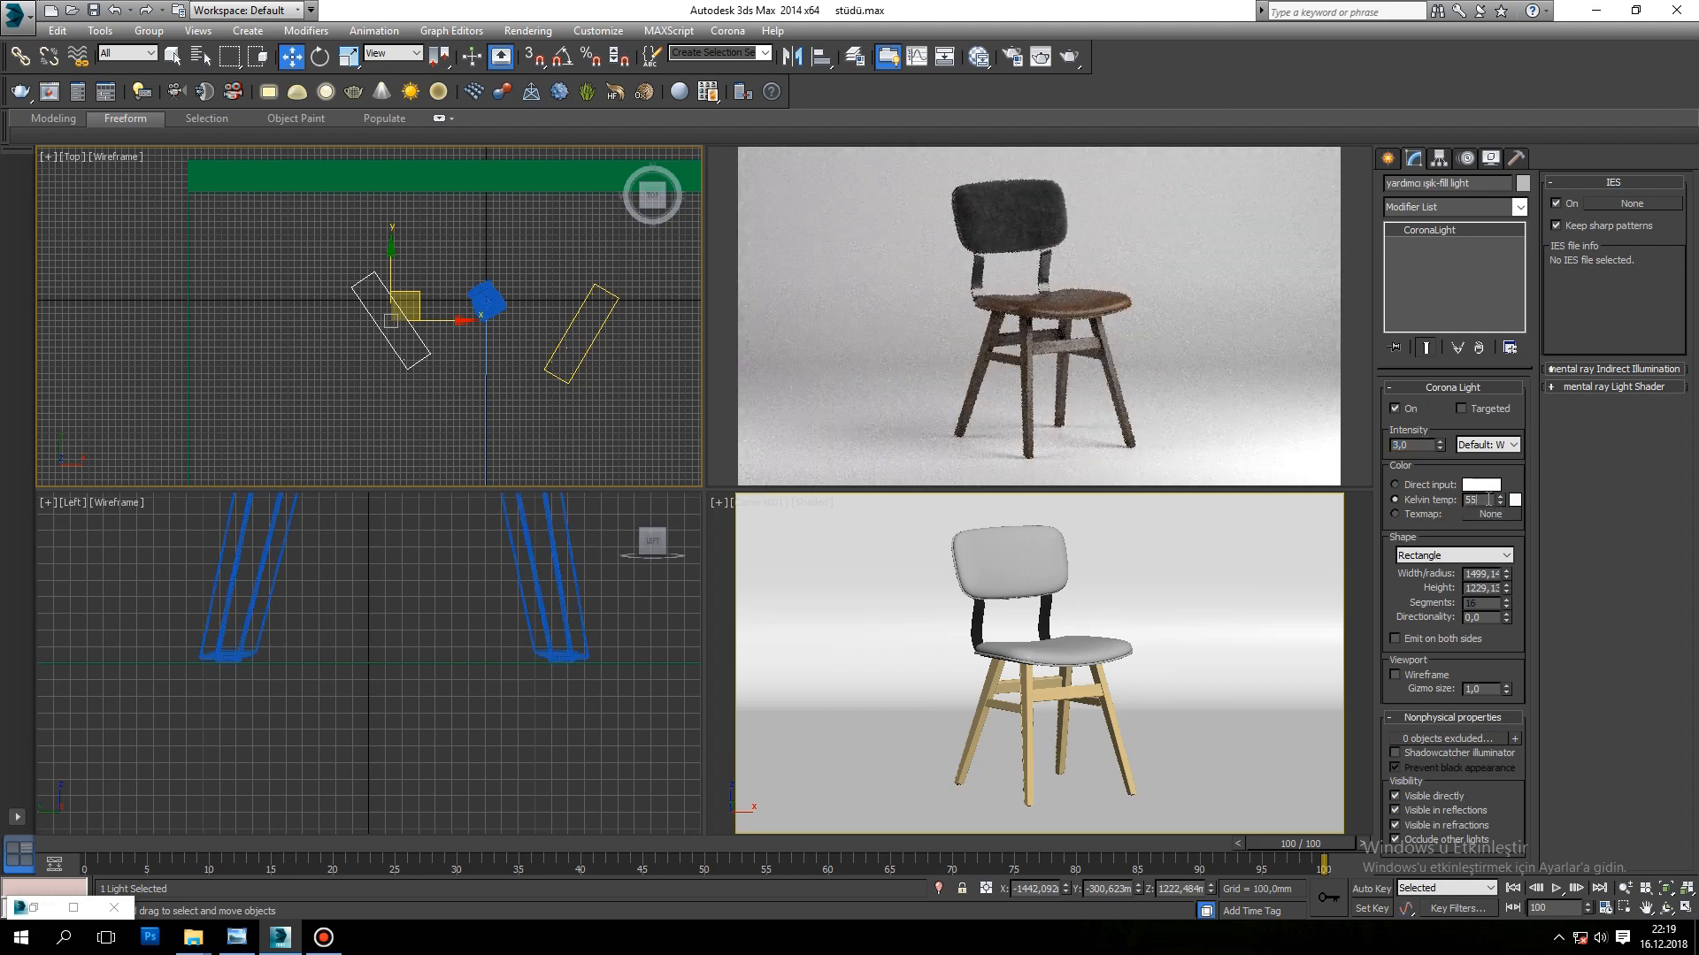
key(Return)
text(6000)
key(Return)
click(1425, 482)
click(1428, 493)
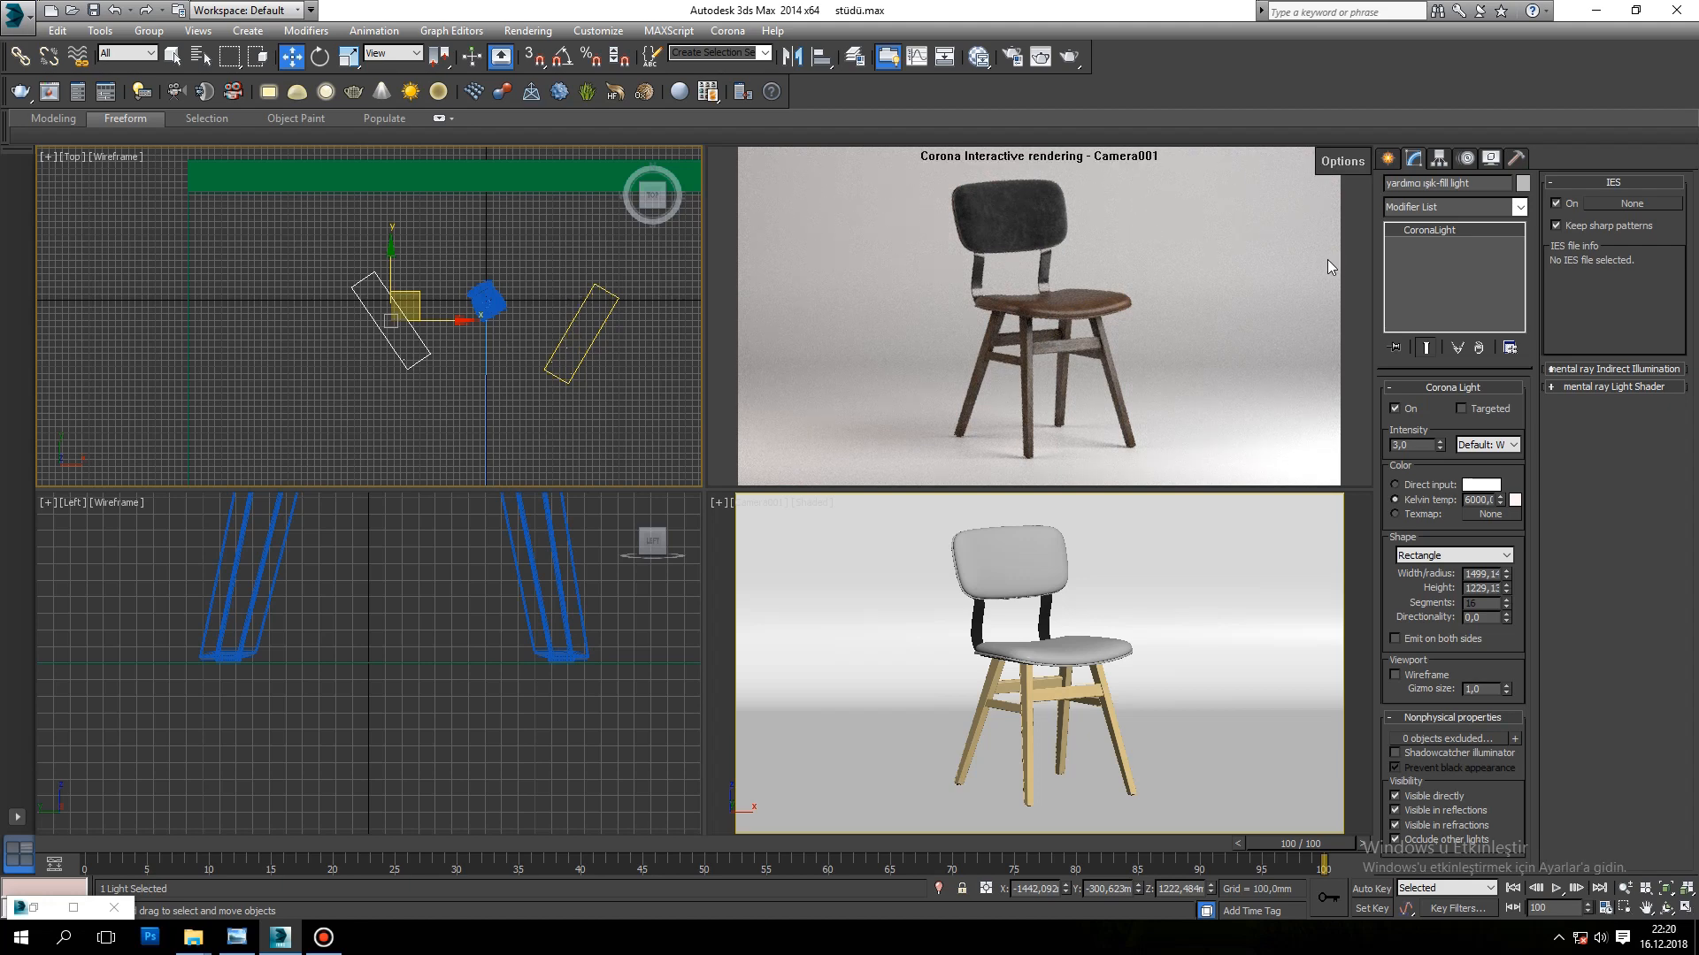
Step: Create a rectangular CoronaLight behind the chair in the Top view, about 3762 mm wide and 667 mm high
click(1388, 159)
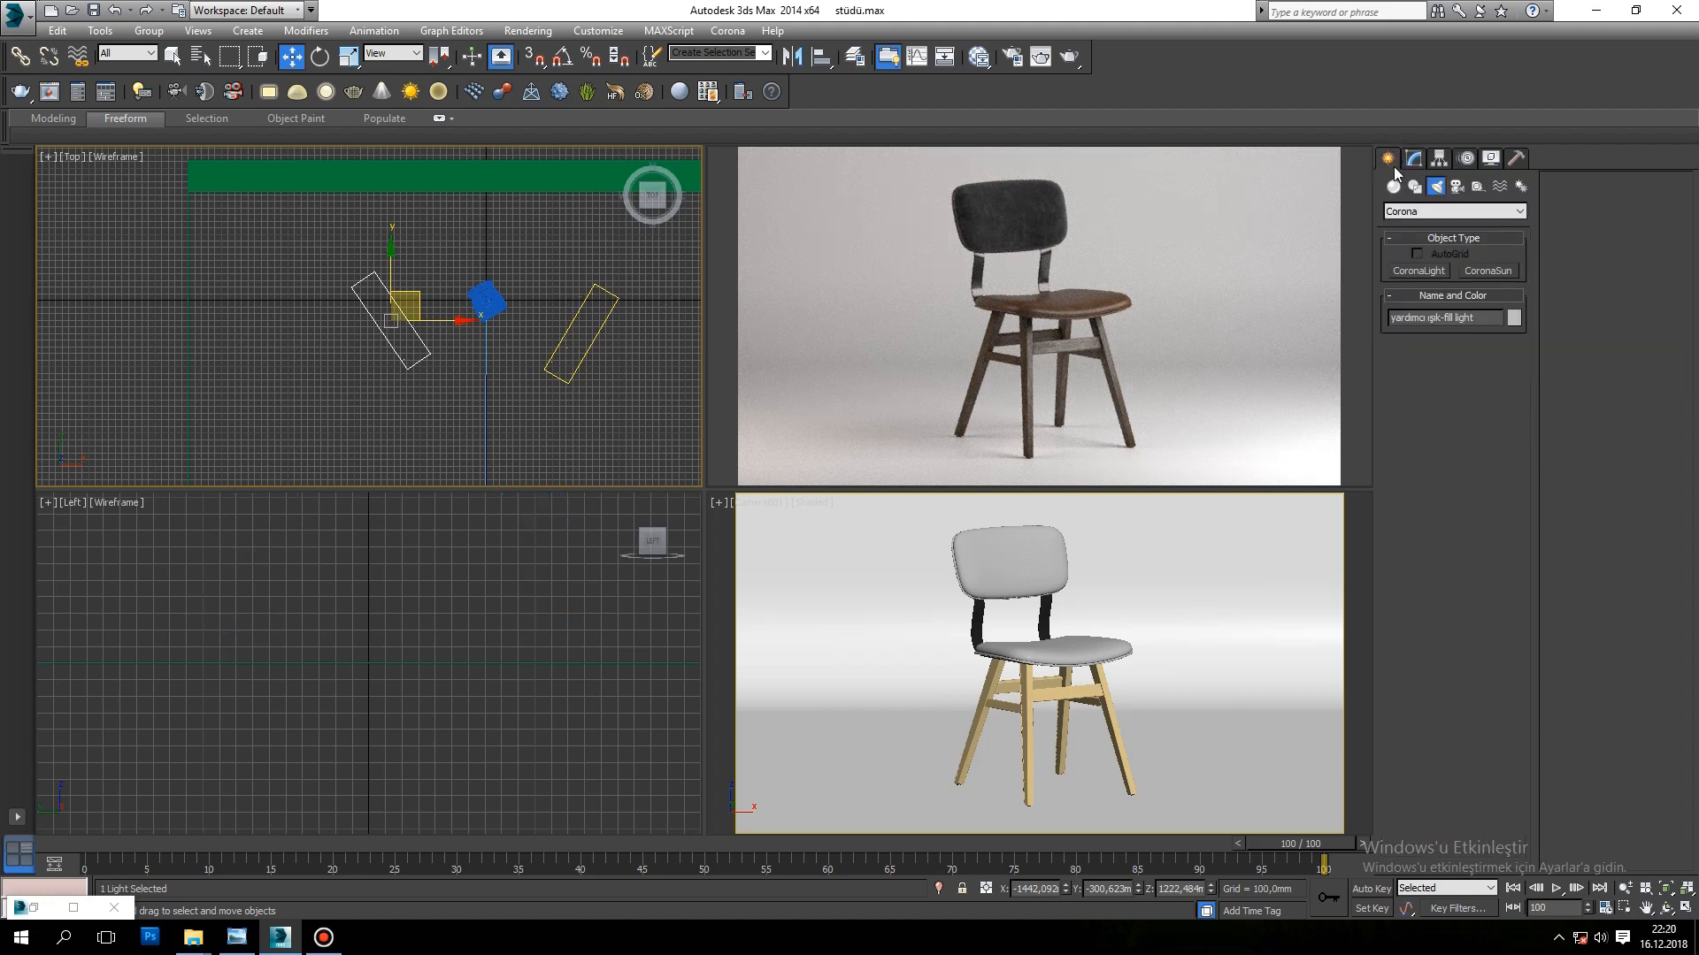
click(1439, 272)
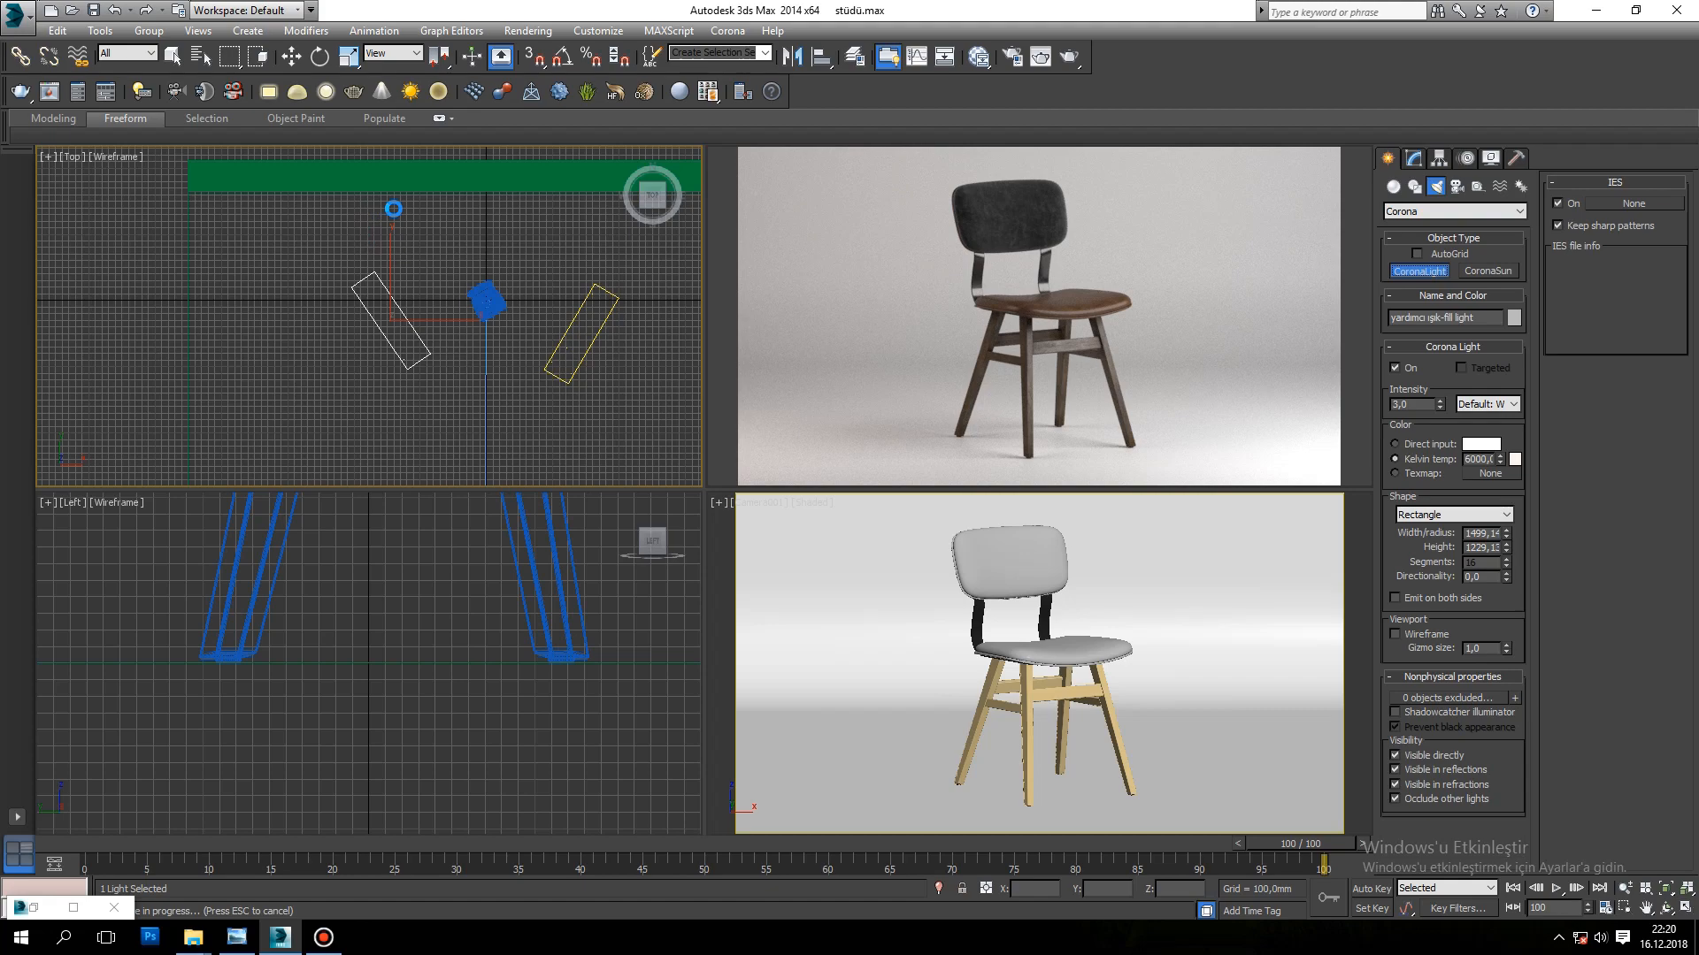
drag(395, 209, 637, 252)
Step: Tilt the back light to about 66 degrees about X and raise it to about Z 857 mm behind the chair
alt+middle_drag(637, 252, 497, 314)
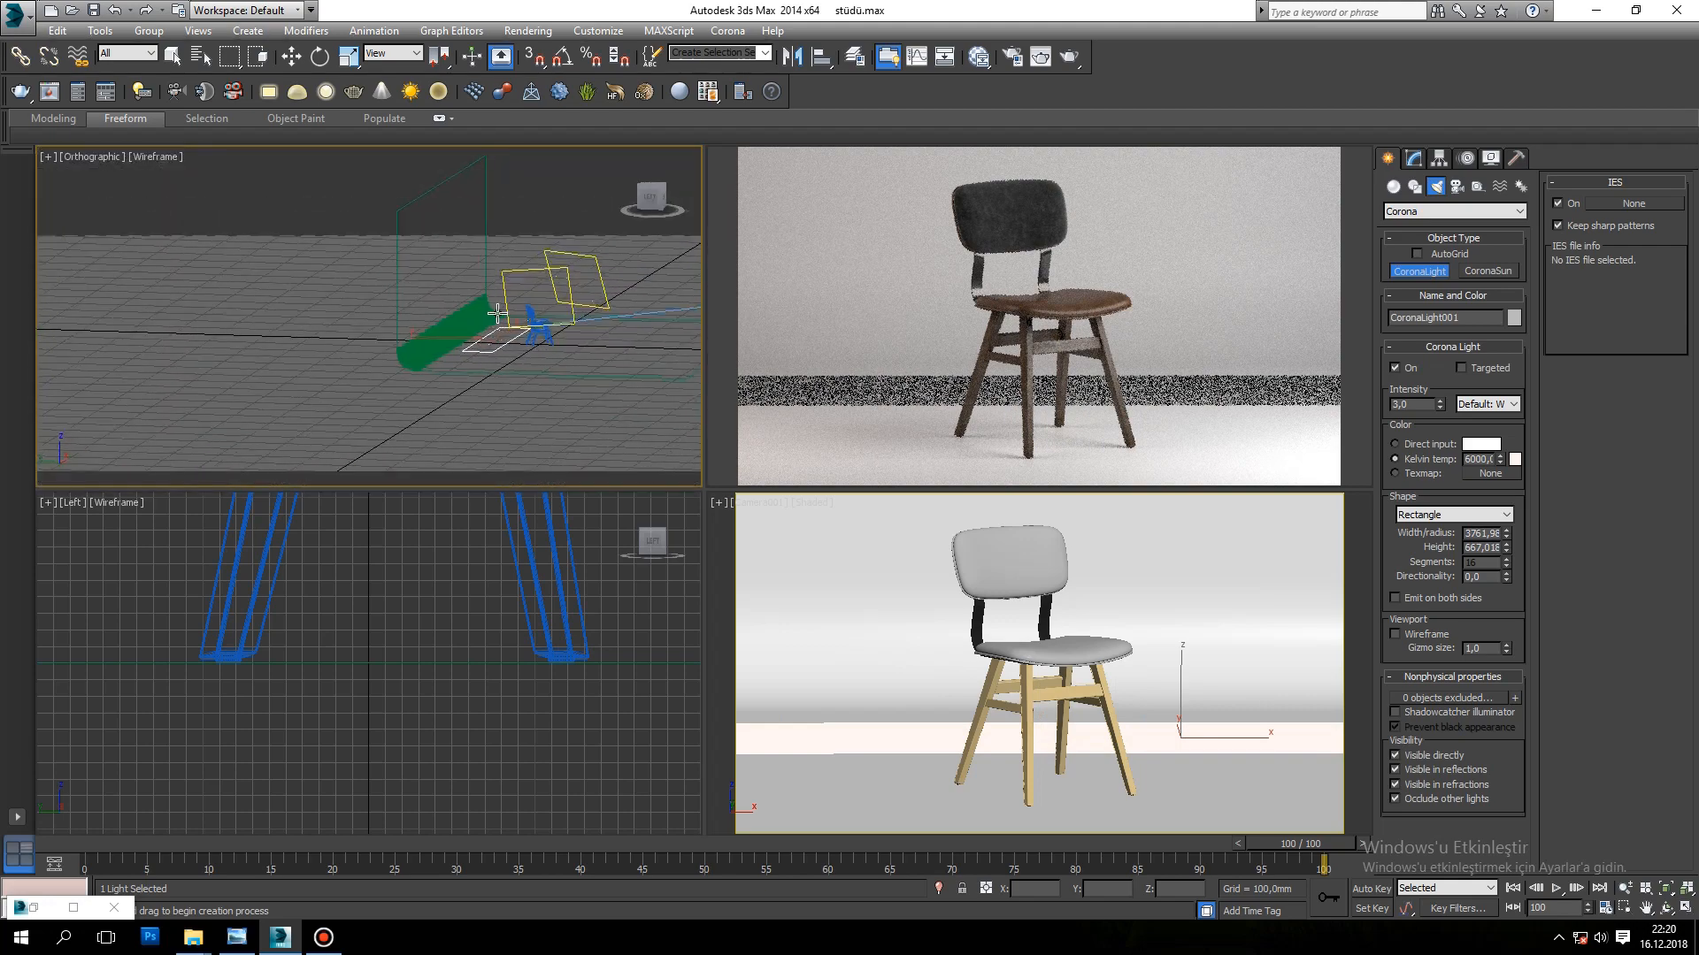
click(319, 55)
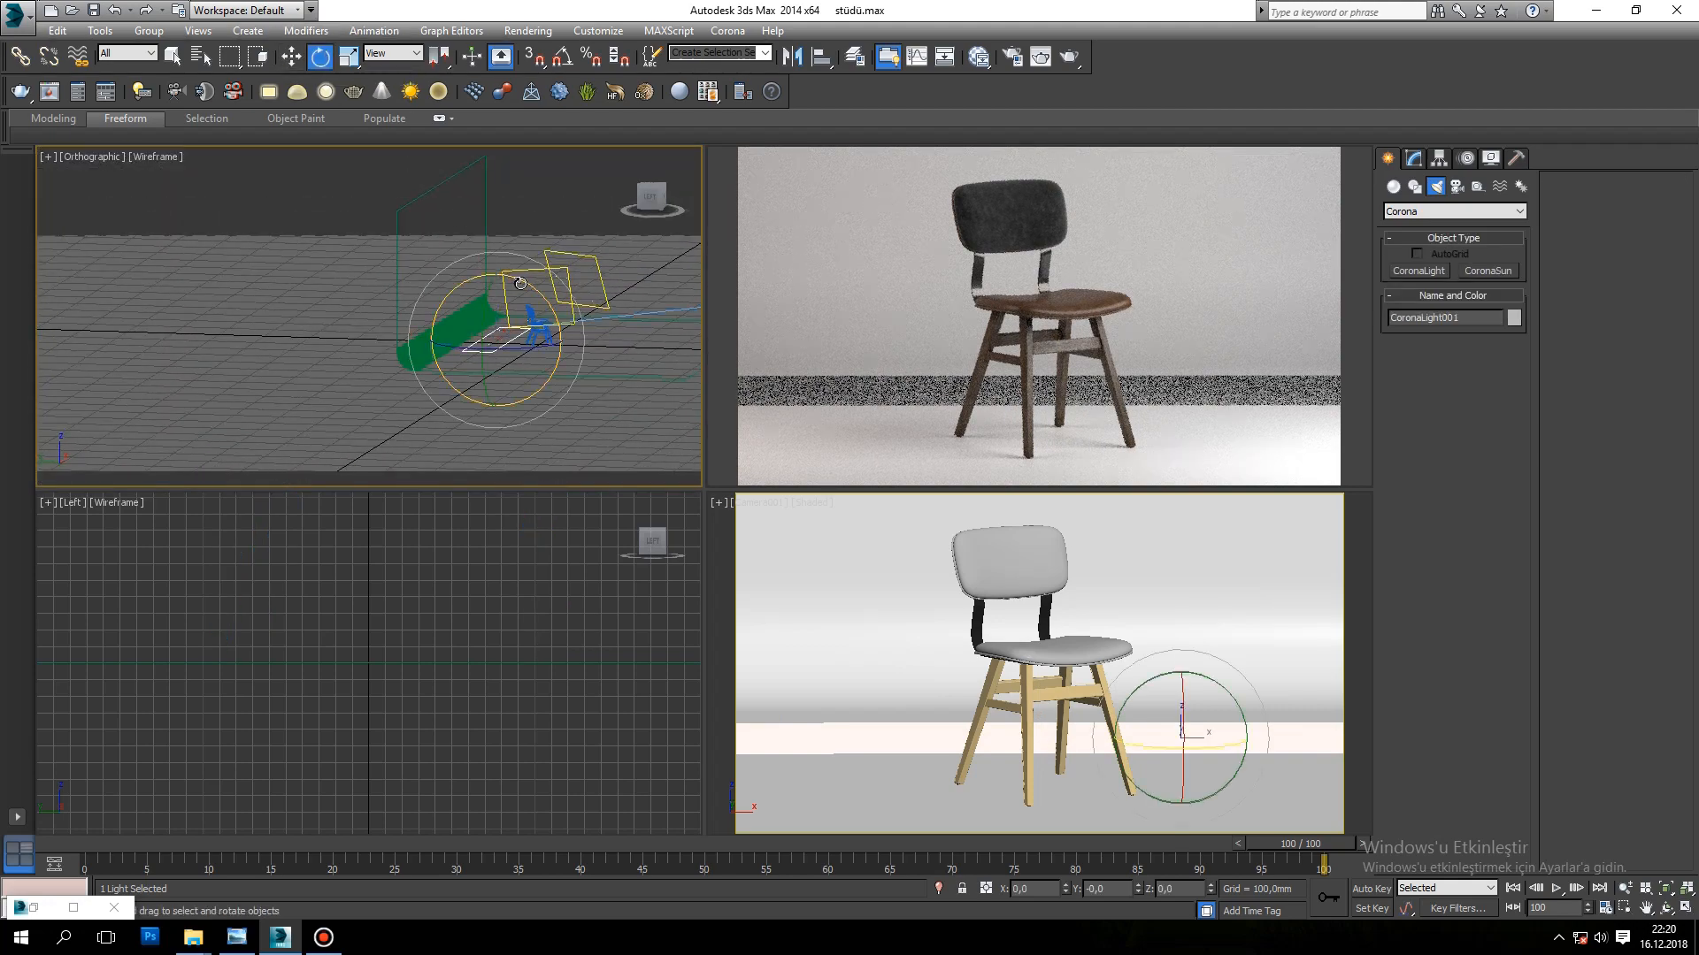
drag(517, 285, 582, 326)
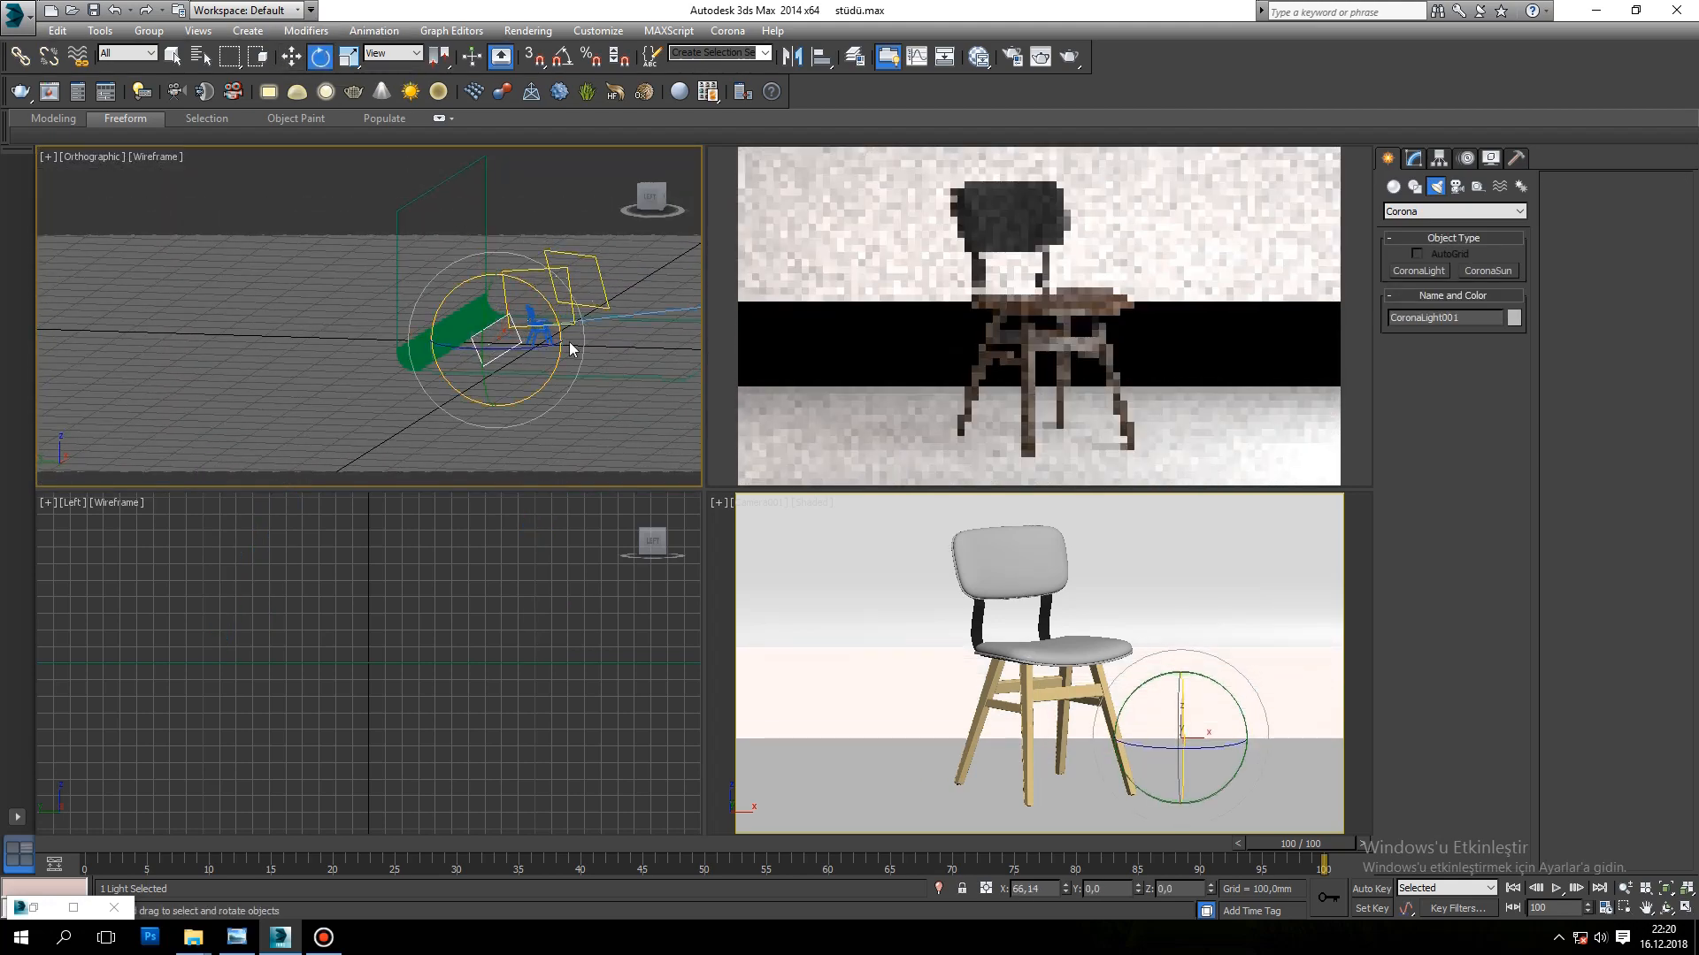
key(w)
drag(492, 280, 546, 289)
Step: Readjust the back light's tilt and move it farther back and up, to about Y 1195 mm and Z 910 mm
scroll(508, 301, up, 4)
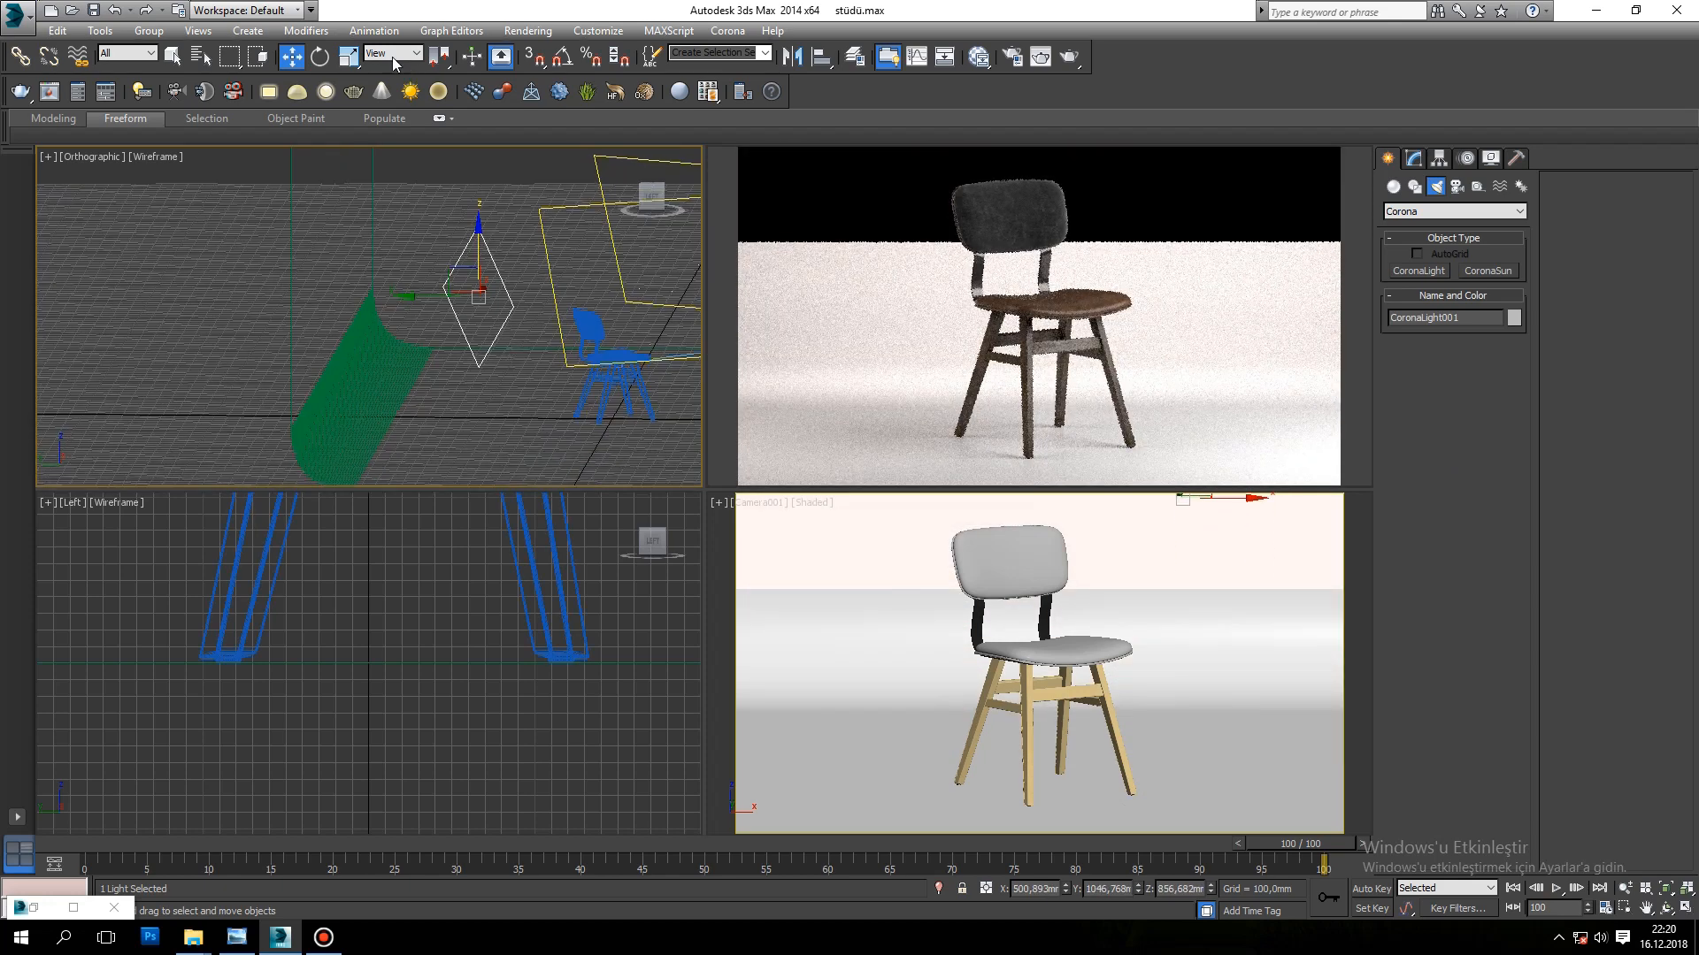
click(319, 58)
drag(502, 239, 494, 219)
mouse_move(498, 327)
alt+middle_down()
mouse_move(553, 285)
mouse_move(519, 333)
alt+middle_up()
key(w)
drag(483, 312, 481, 258)
Step: Turn off the back light's direct visibility and switch its color to direct input
click(1413, 157)
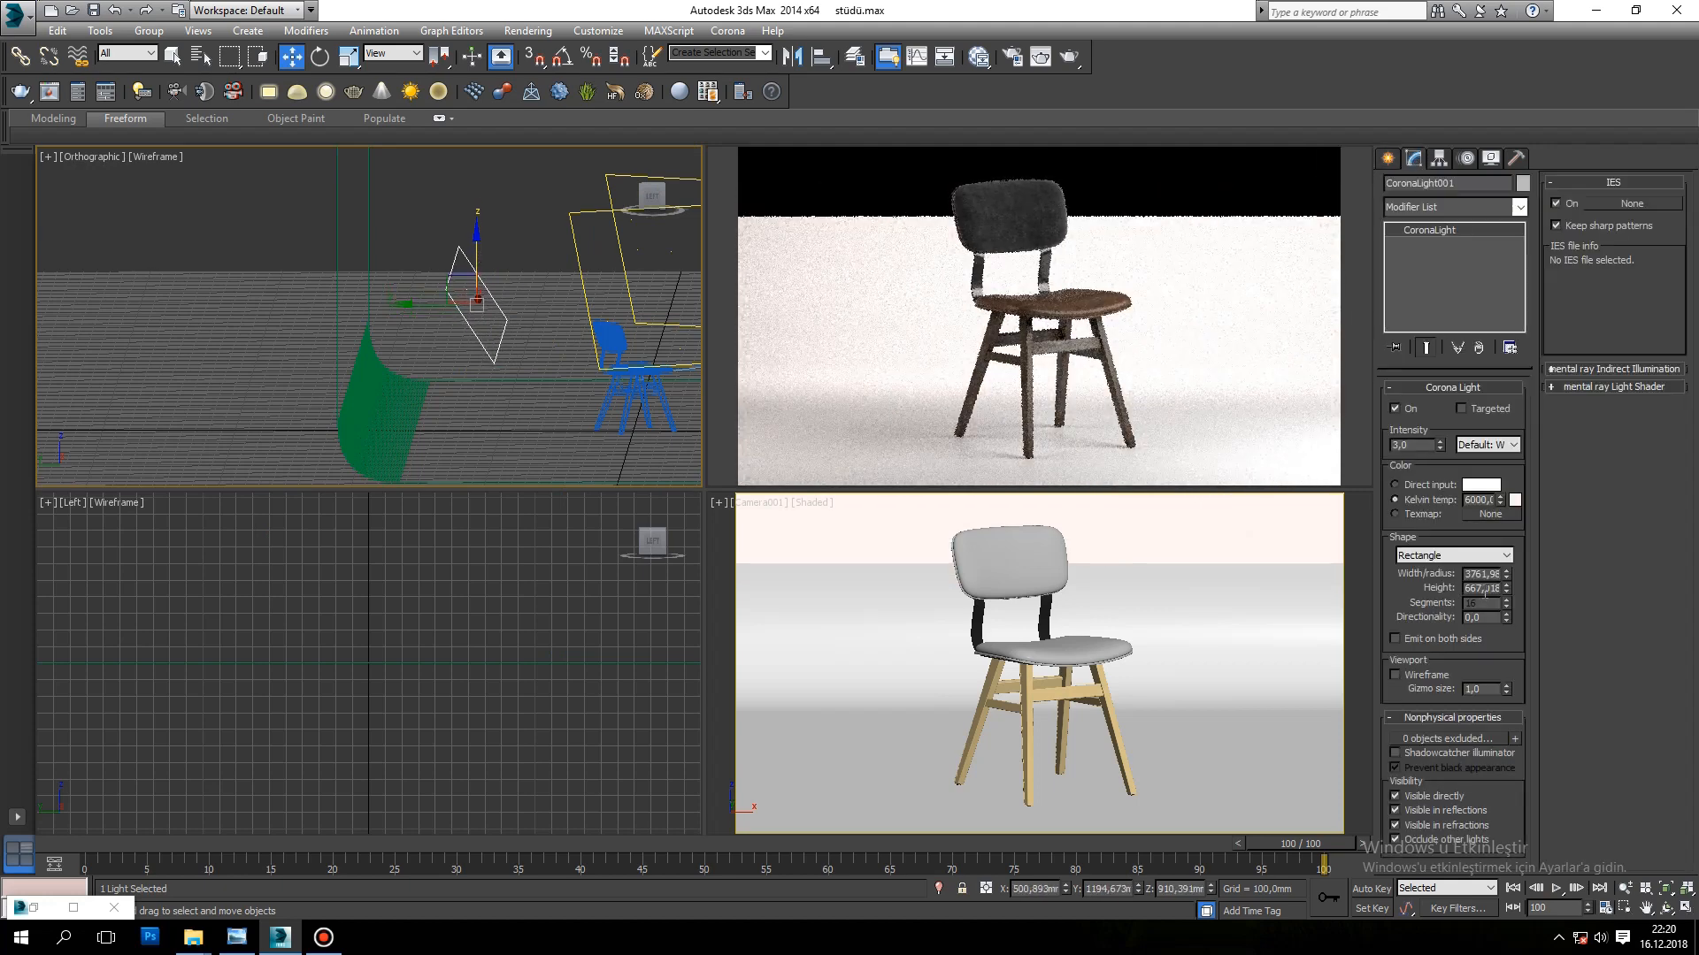
click(1425, 796)
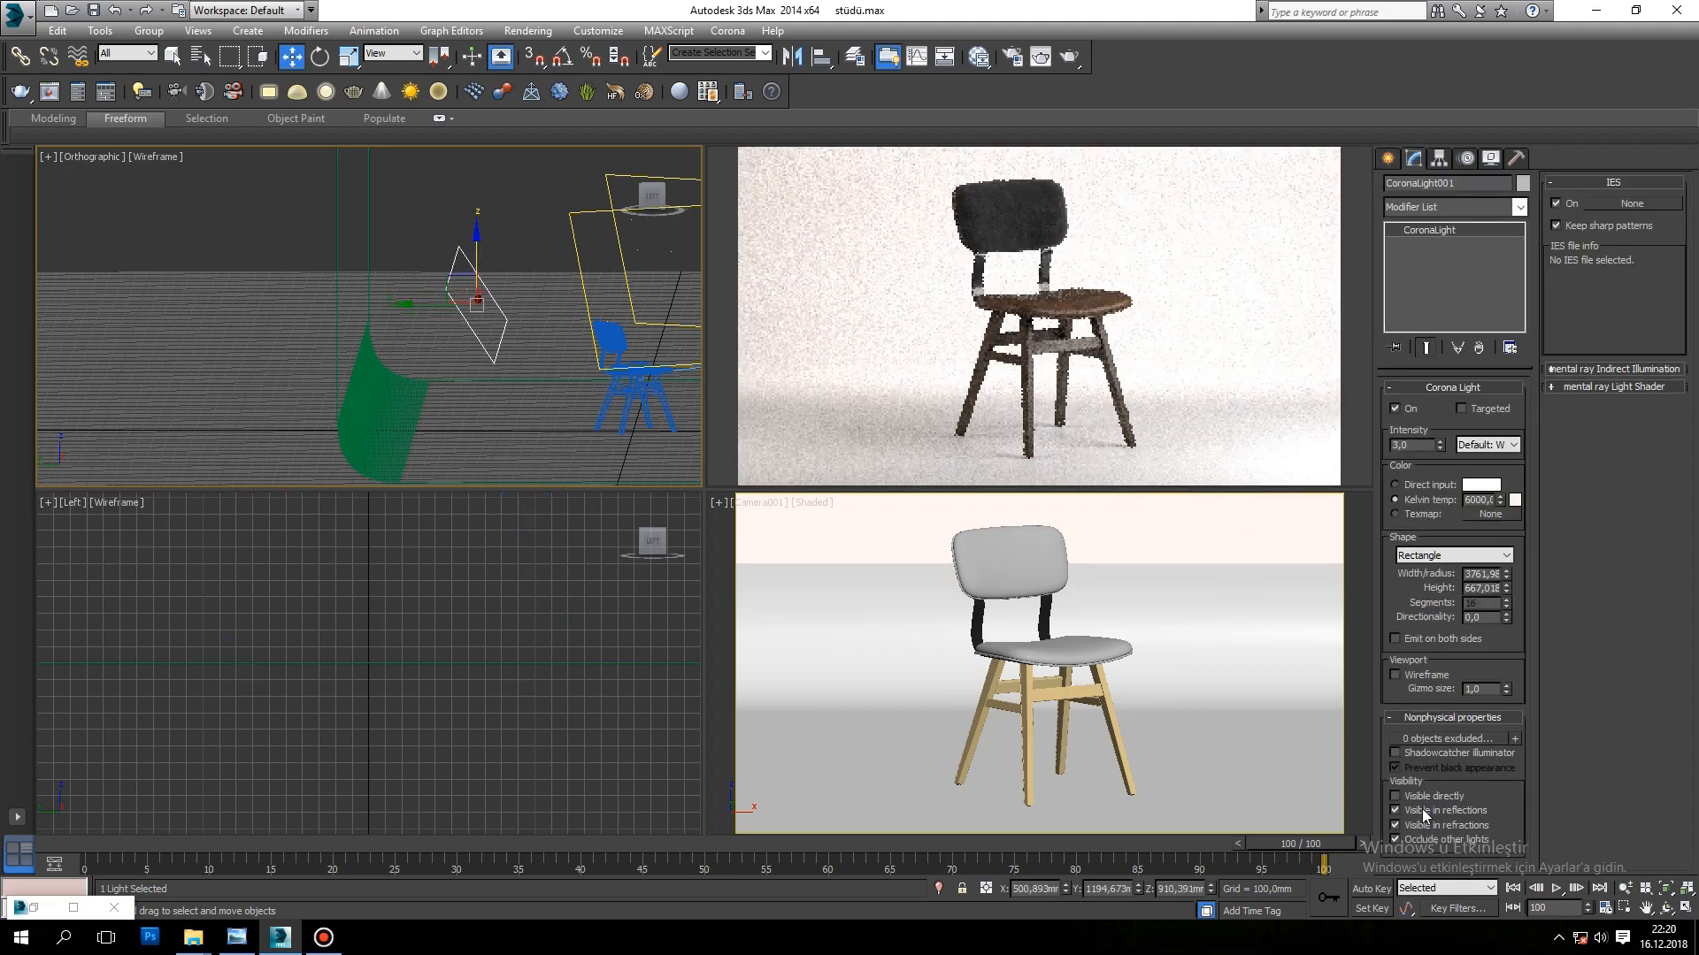
click(1396, 485)
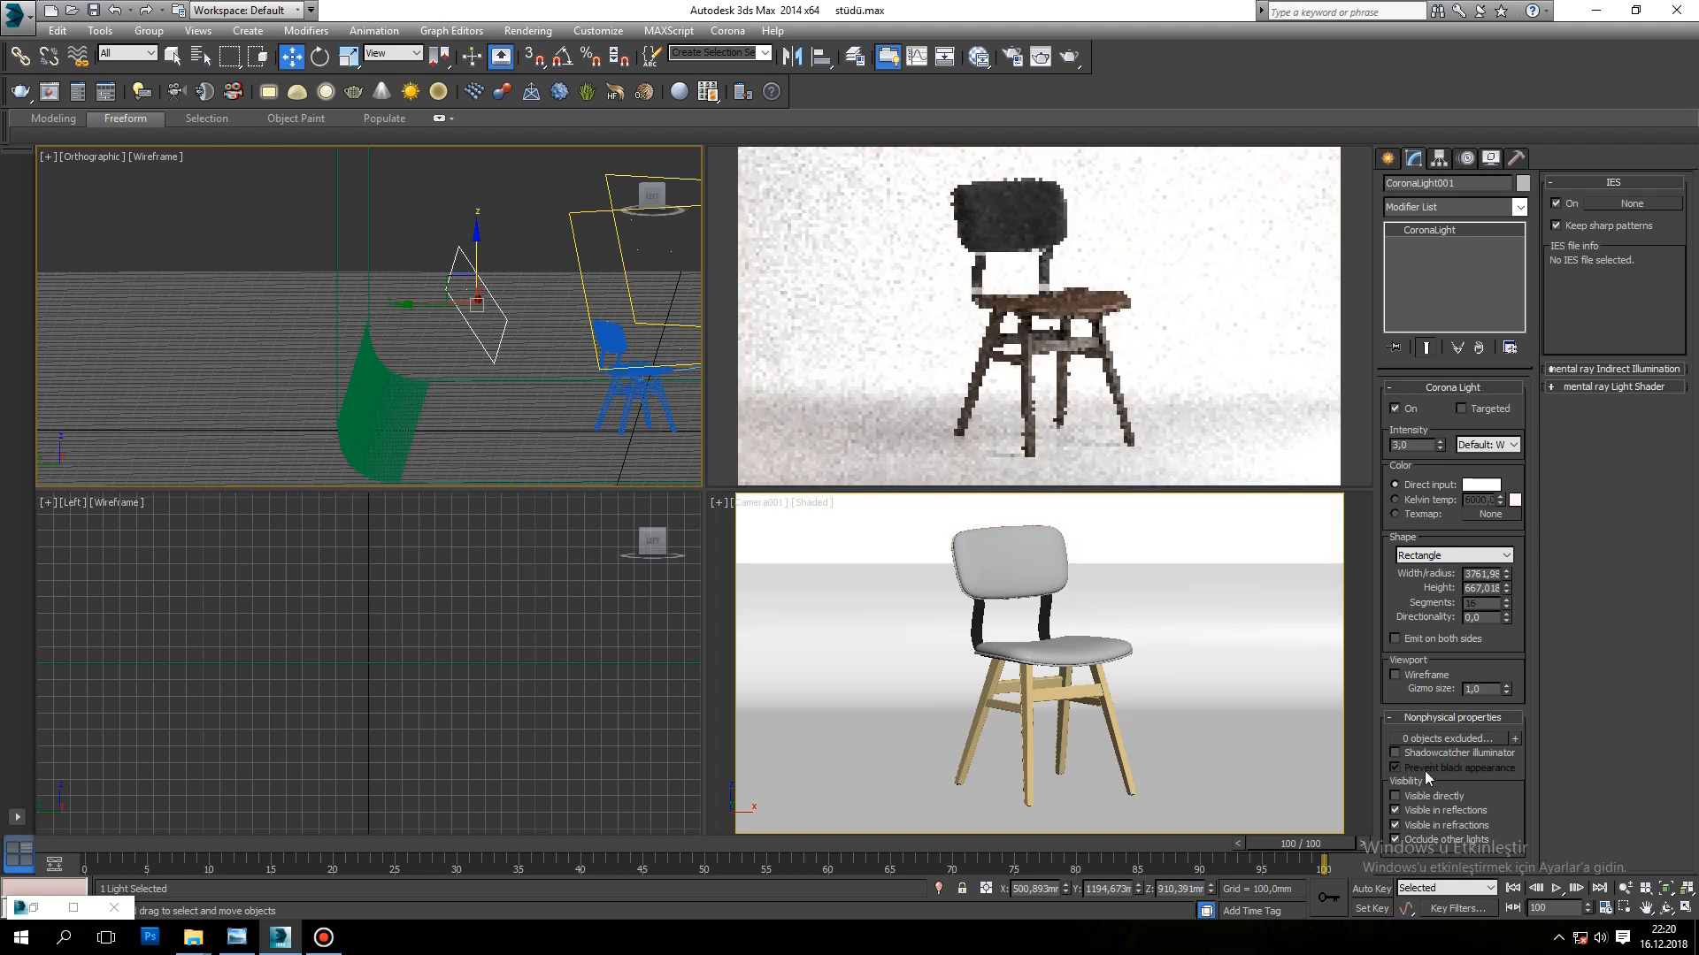
Step: Turn off the back light's visibility in reflections and refractions and its occlusion of other lights, and set its intensity to 1
click(1433, 826)
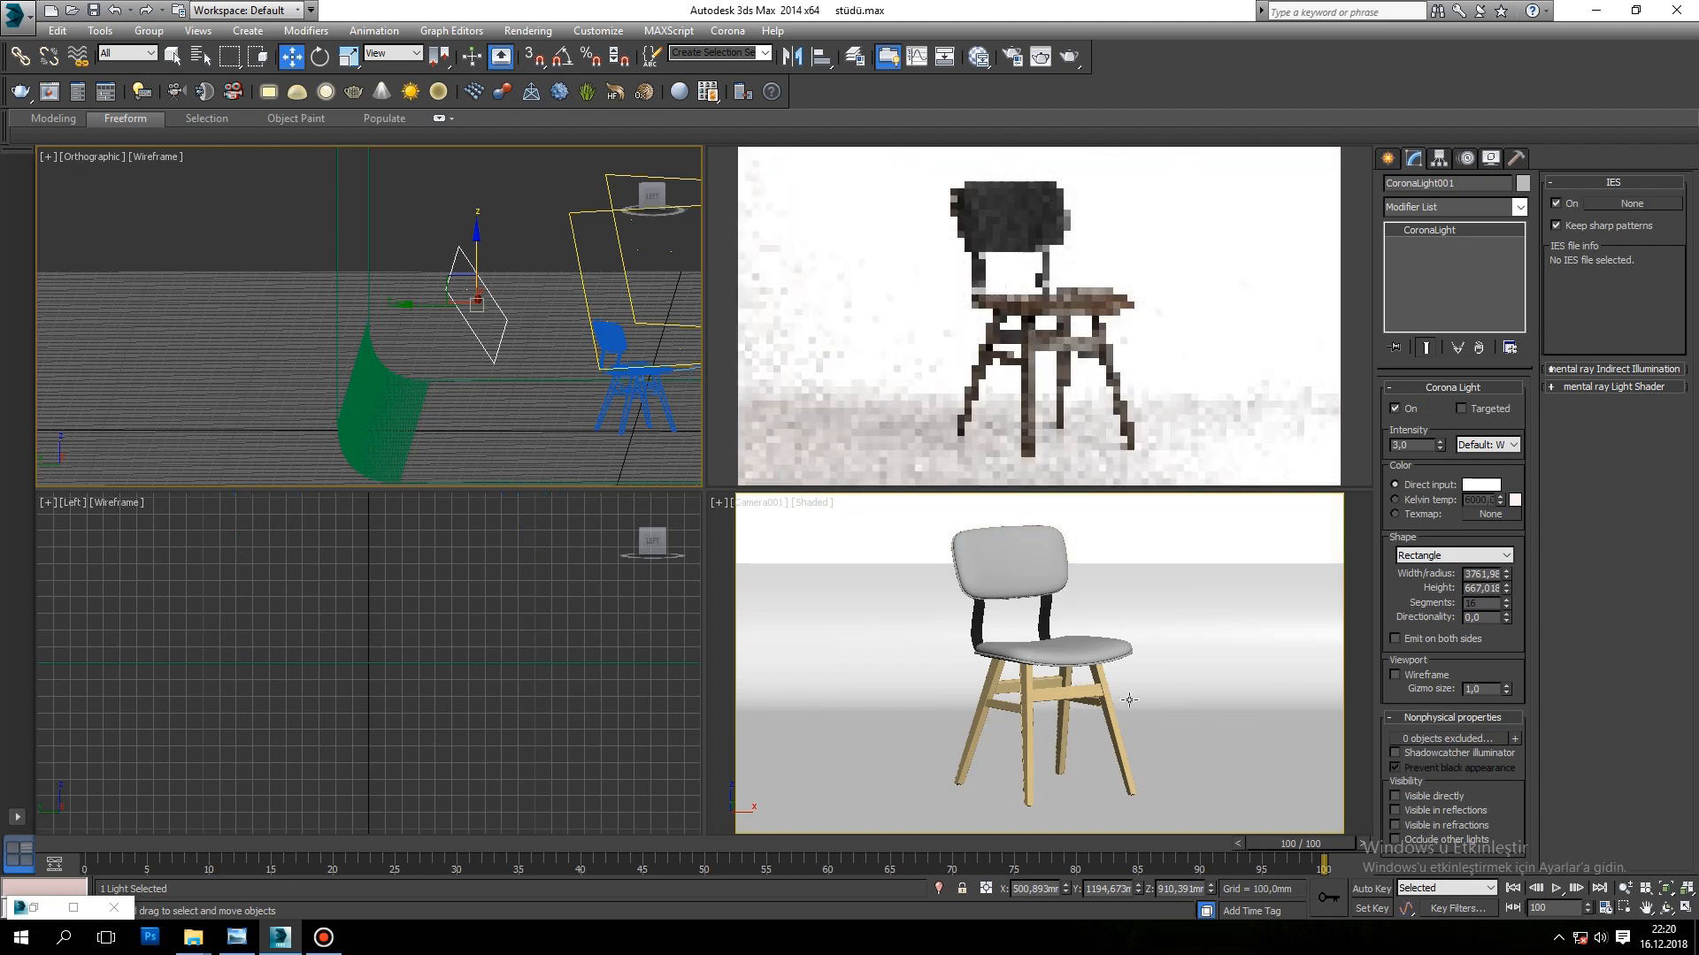
drag(1421, 446, 1217, 452)
text(1)
key(Return)
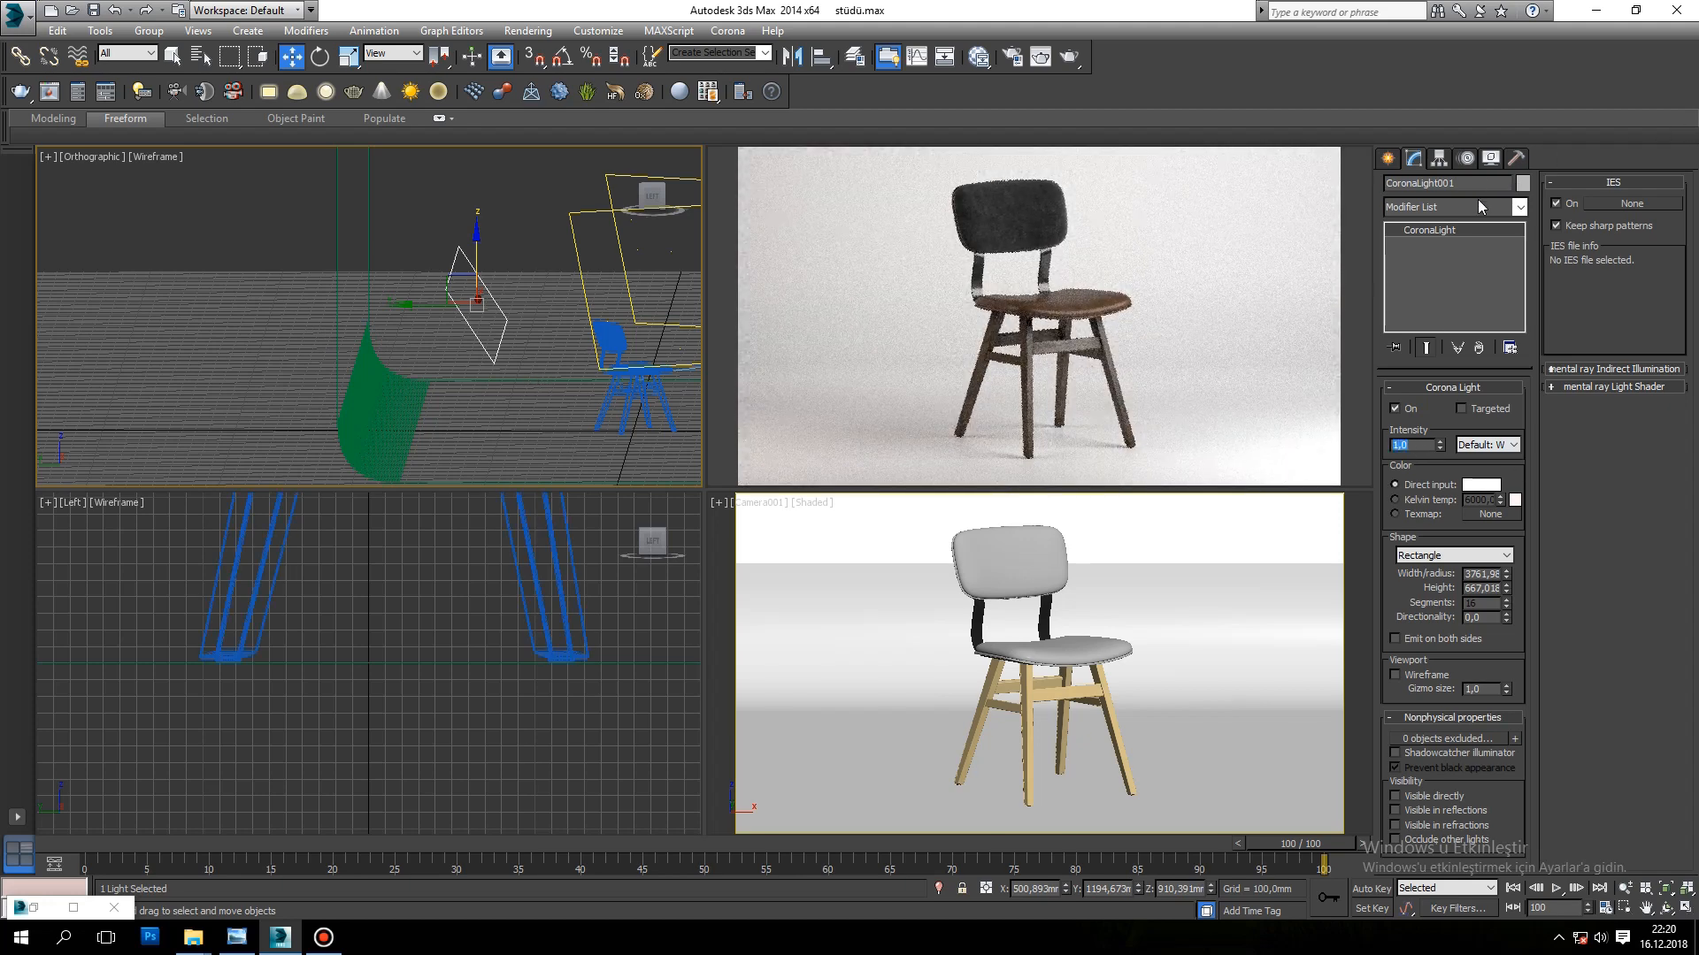
Step: Rename the back light as "arka ışık back light", deselect it and switch the orthographic view to Top
double_click(1438, 184)
text(arka ışık back light)
click(524, 215)
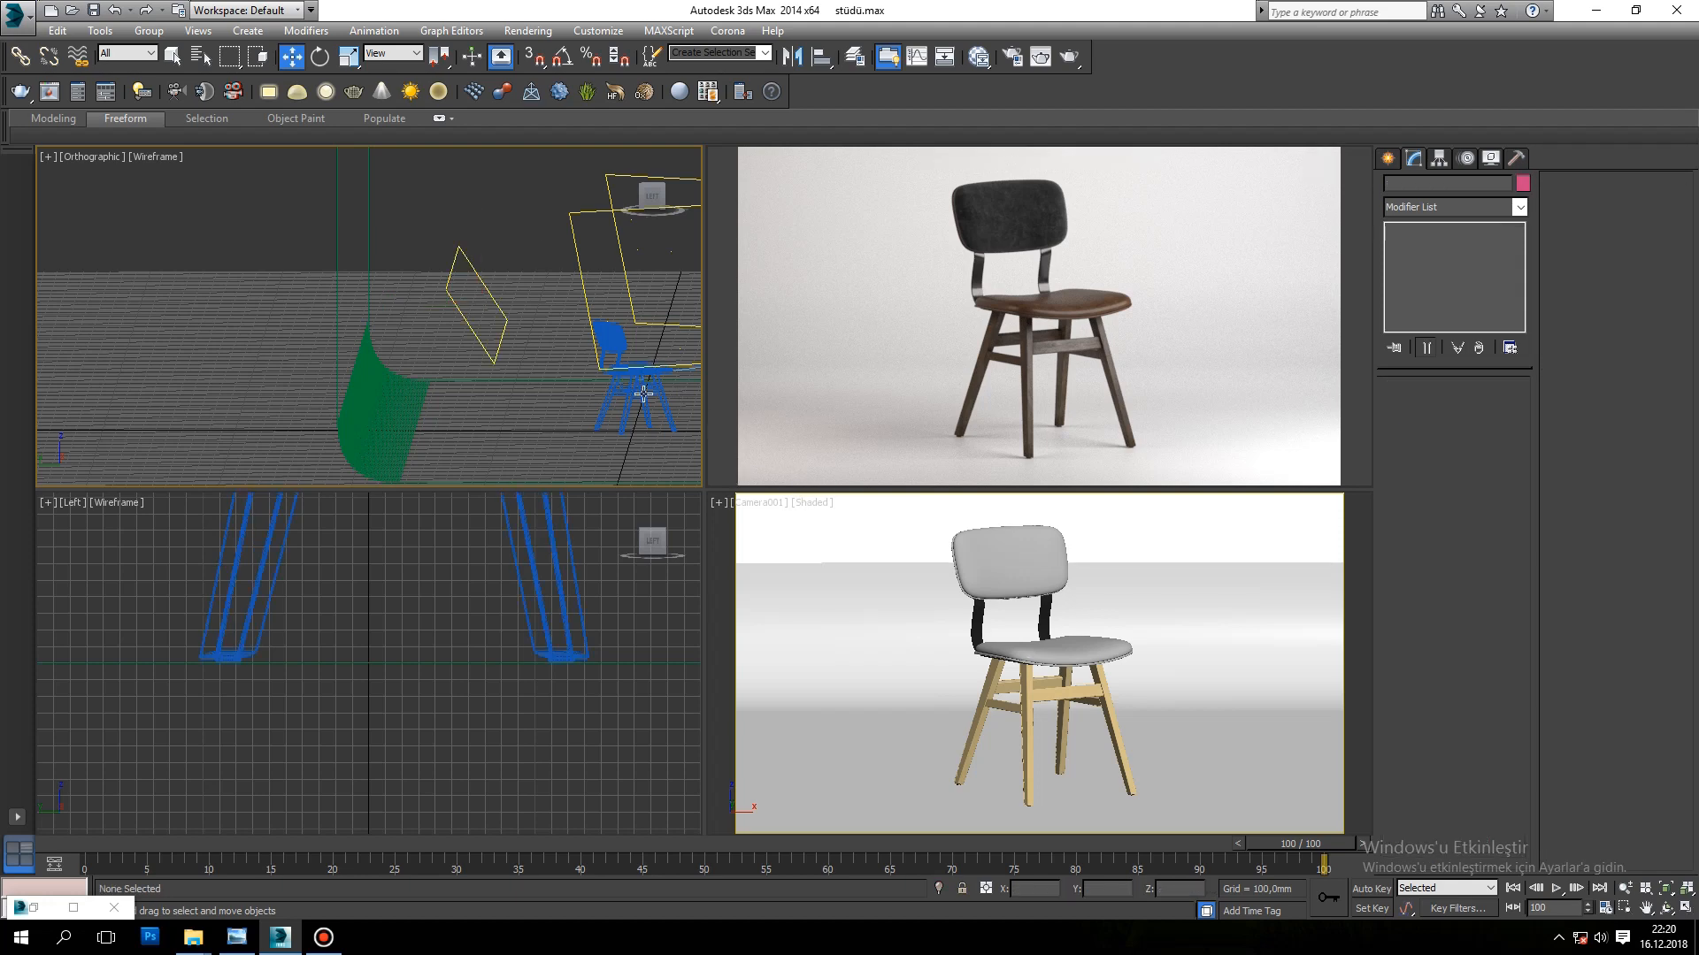
key(t)
click(1387, 157)
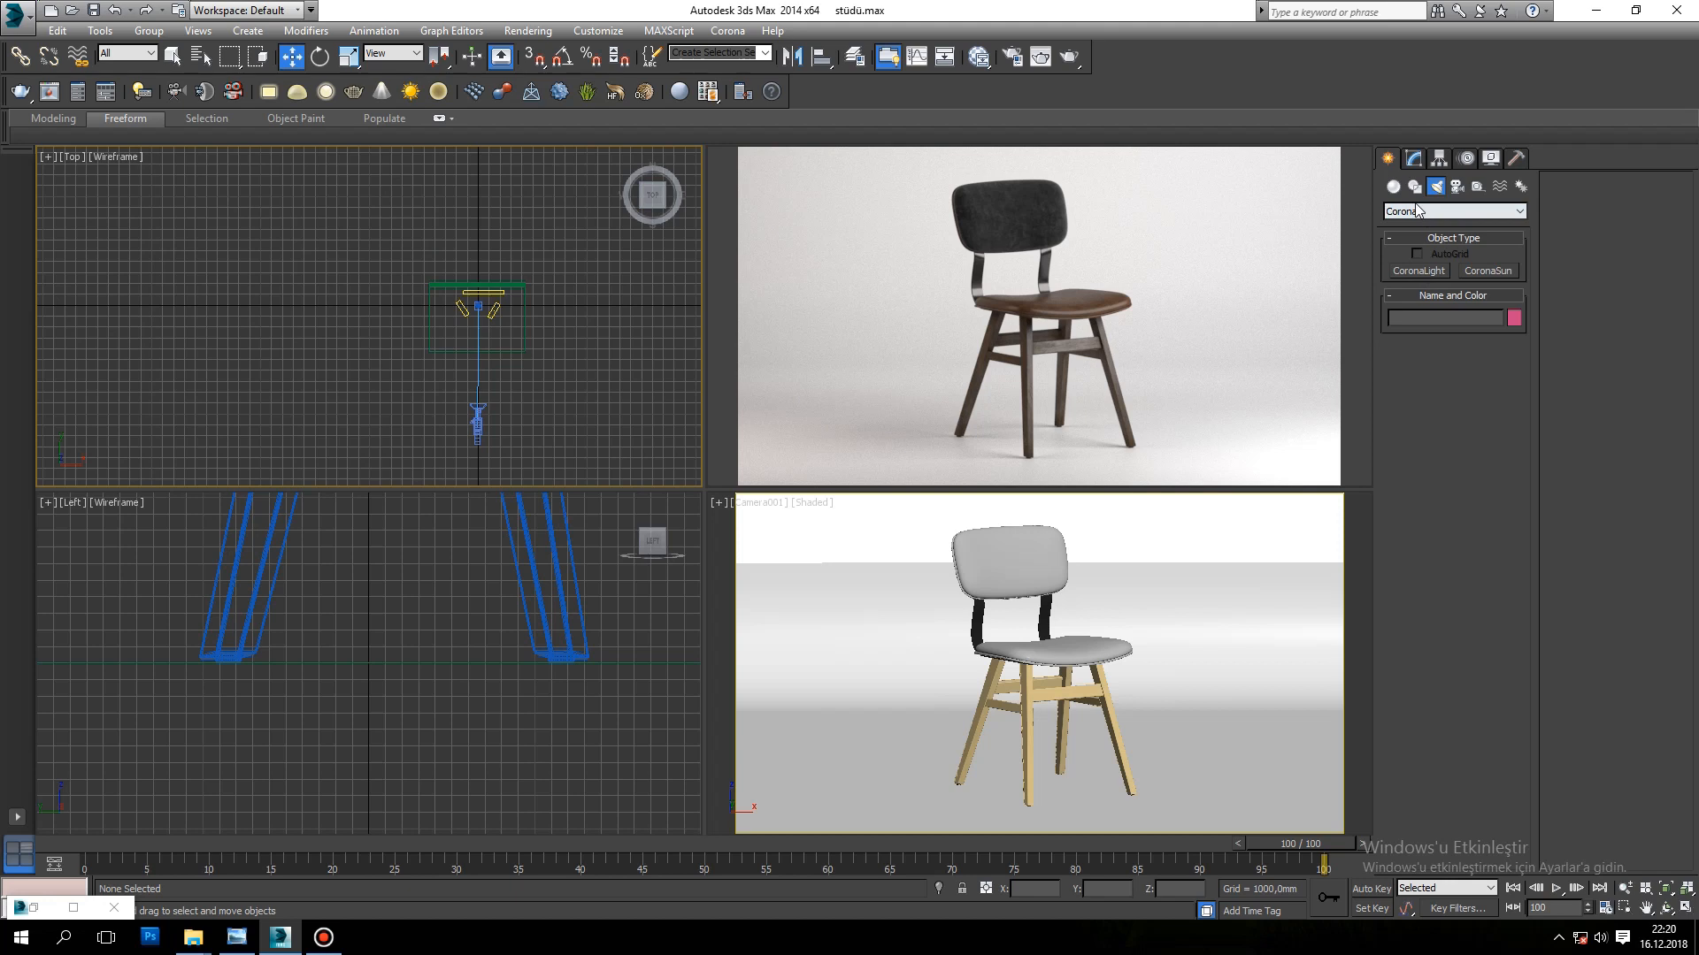
click(1420, 271)
scroll(381, 359, up, 3)
middle_drag(543, 304, 453, 343)
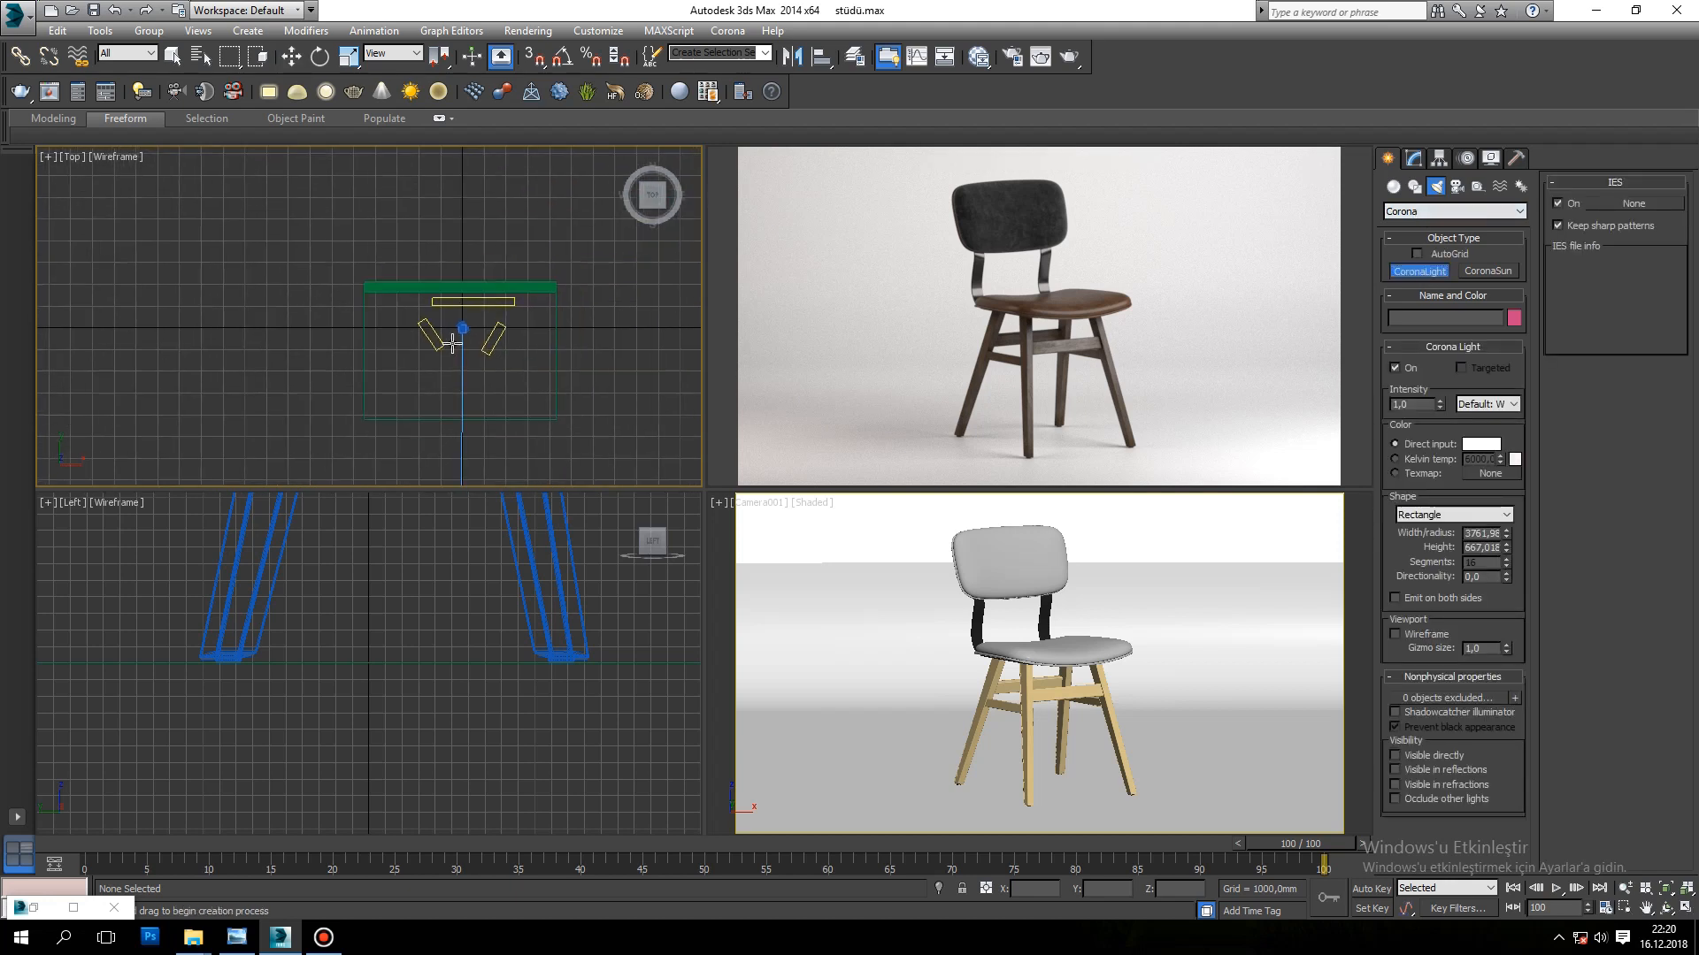
scroll(453, 343, up, 5)
key(w)
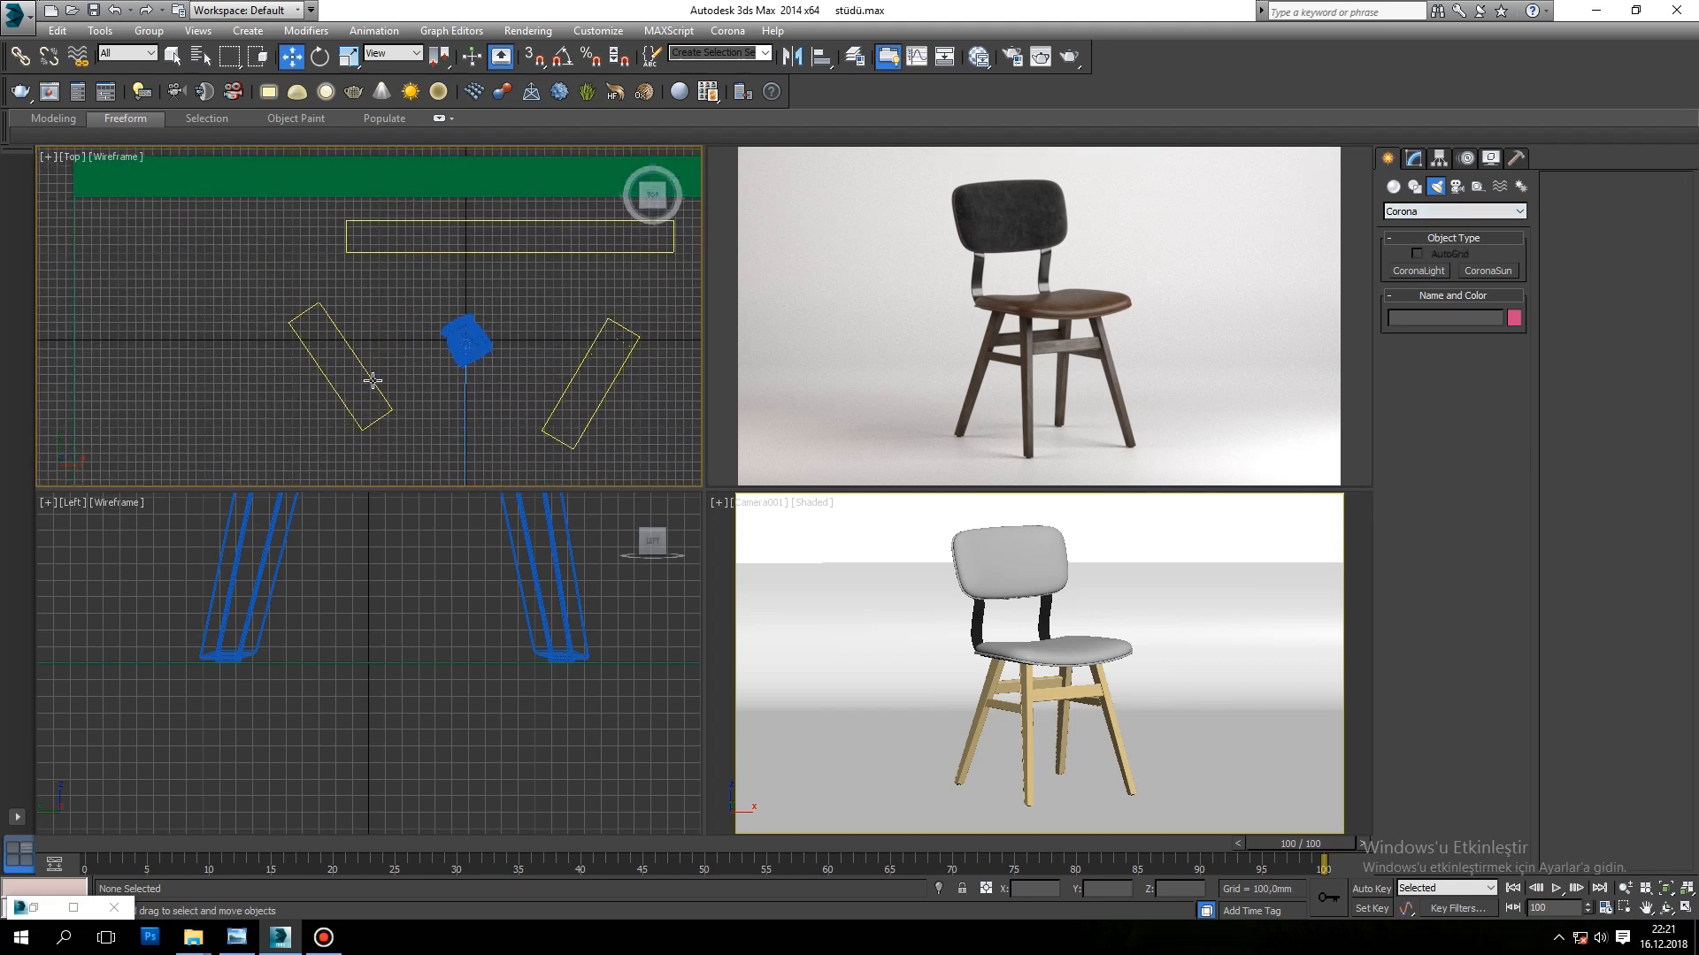
Step: Nudge the fill light slightly, and move the main light to about X 1508 mm, Y -347 mm in the Top view
click(372, 381)
mouse_move(369, 341)
mouse_down()
mouse_move(389, 352)
mouse_move(373, 344)
mouse_up()
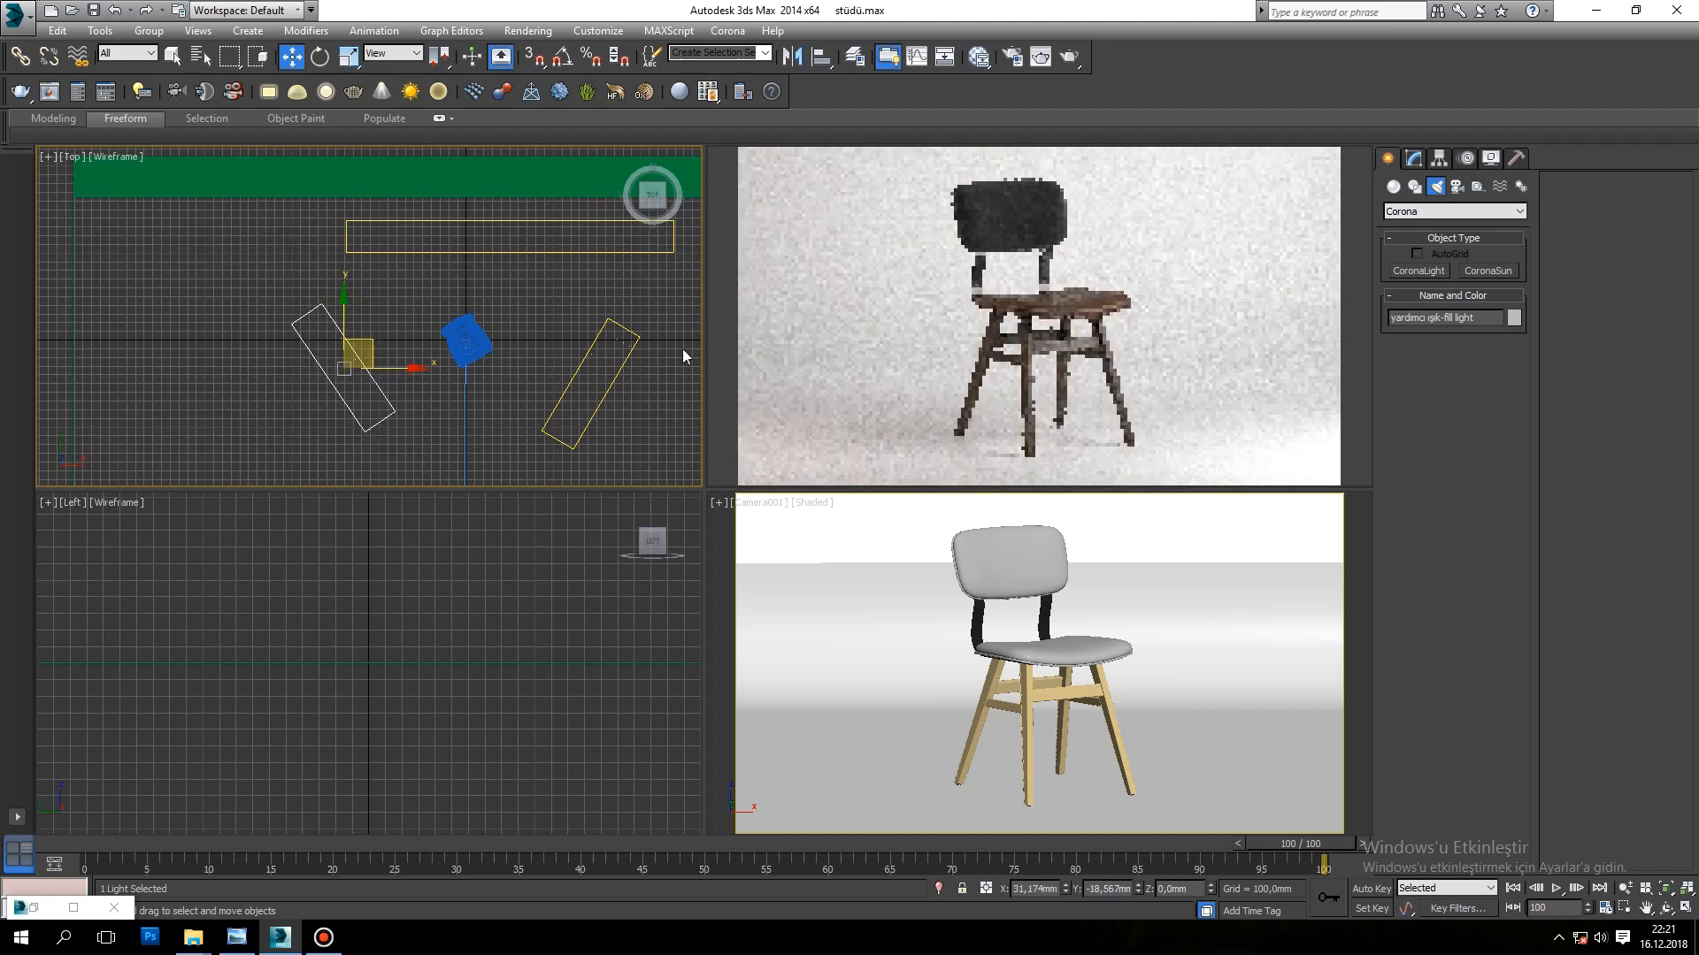
click(597, 342)
drag(613, 356, 620, 342)
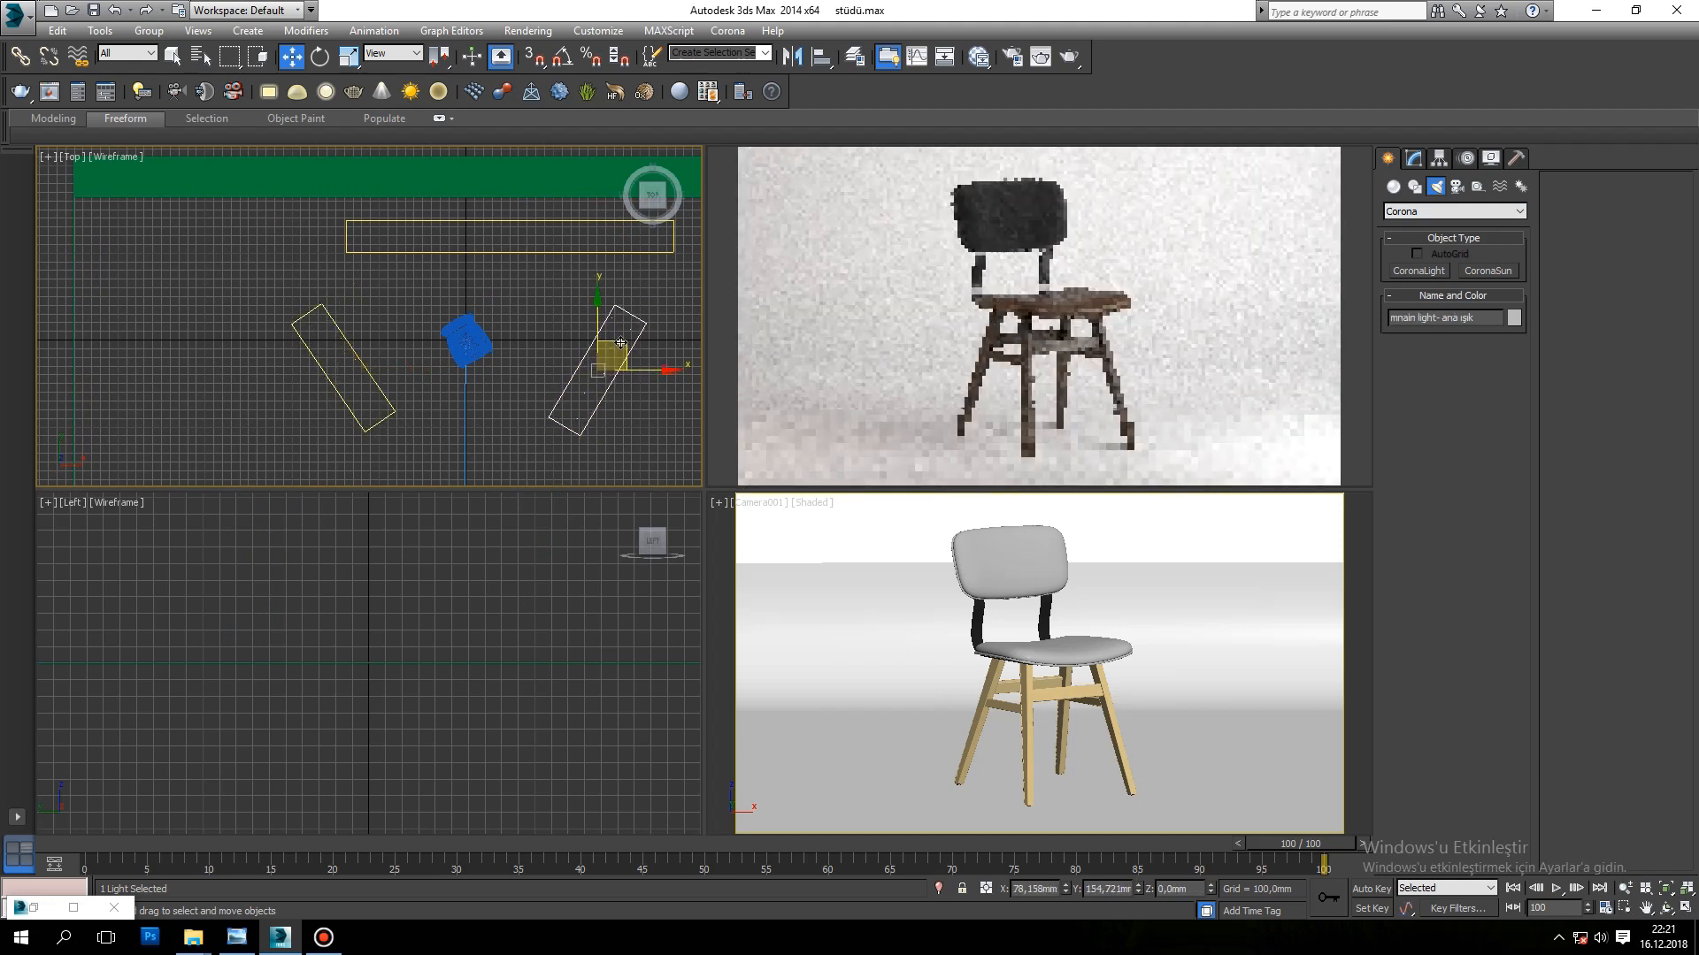
Step: Rotate the main light about 3 degrees about Z and turn the fill light slightly on the chair's other side
click(320, 56)
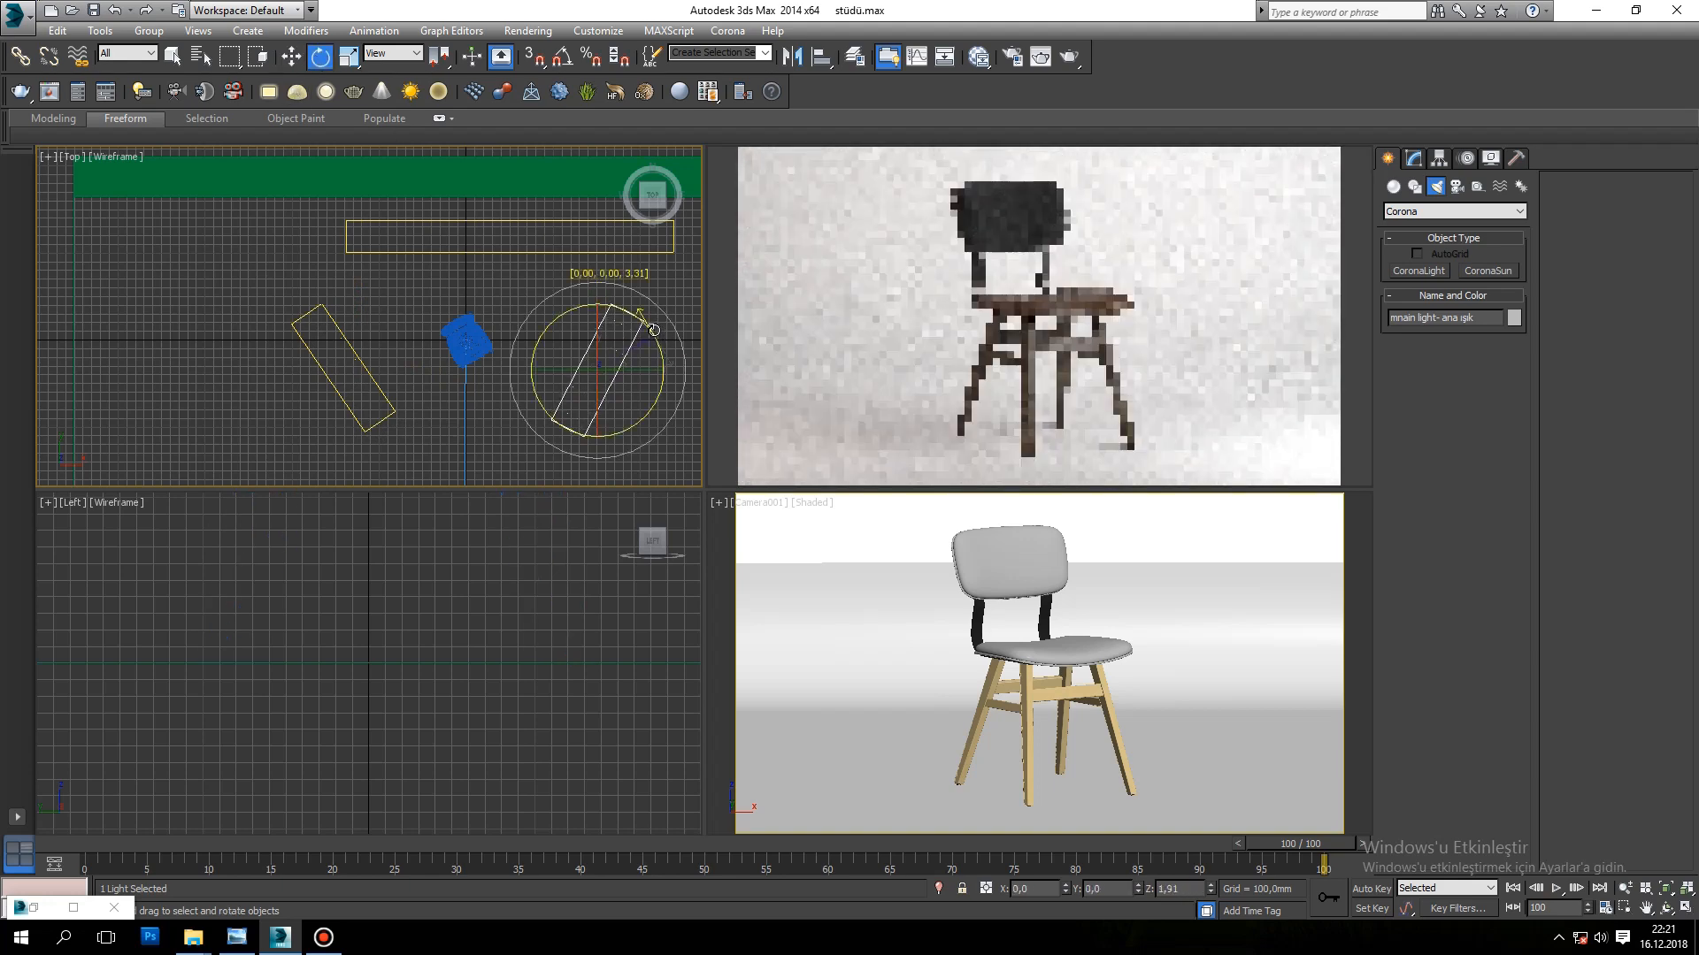
click(359, 348)
drag(358, 348, 379, 320)
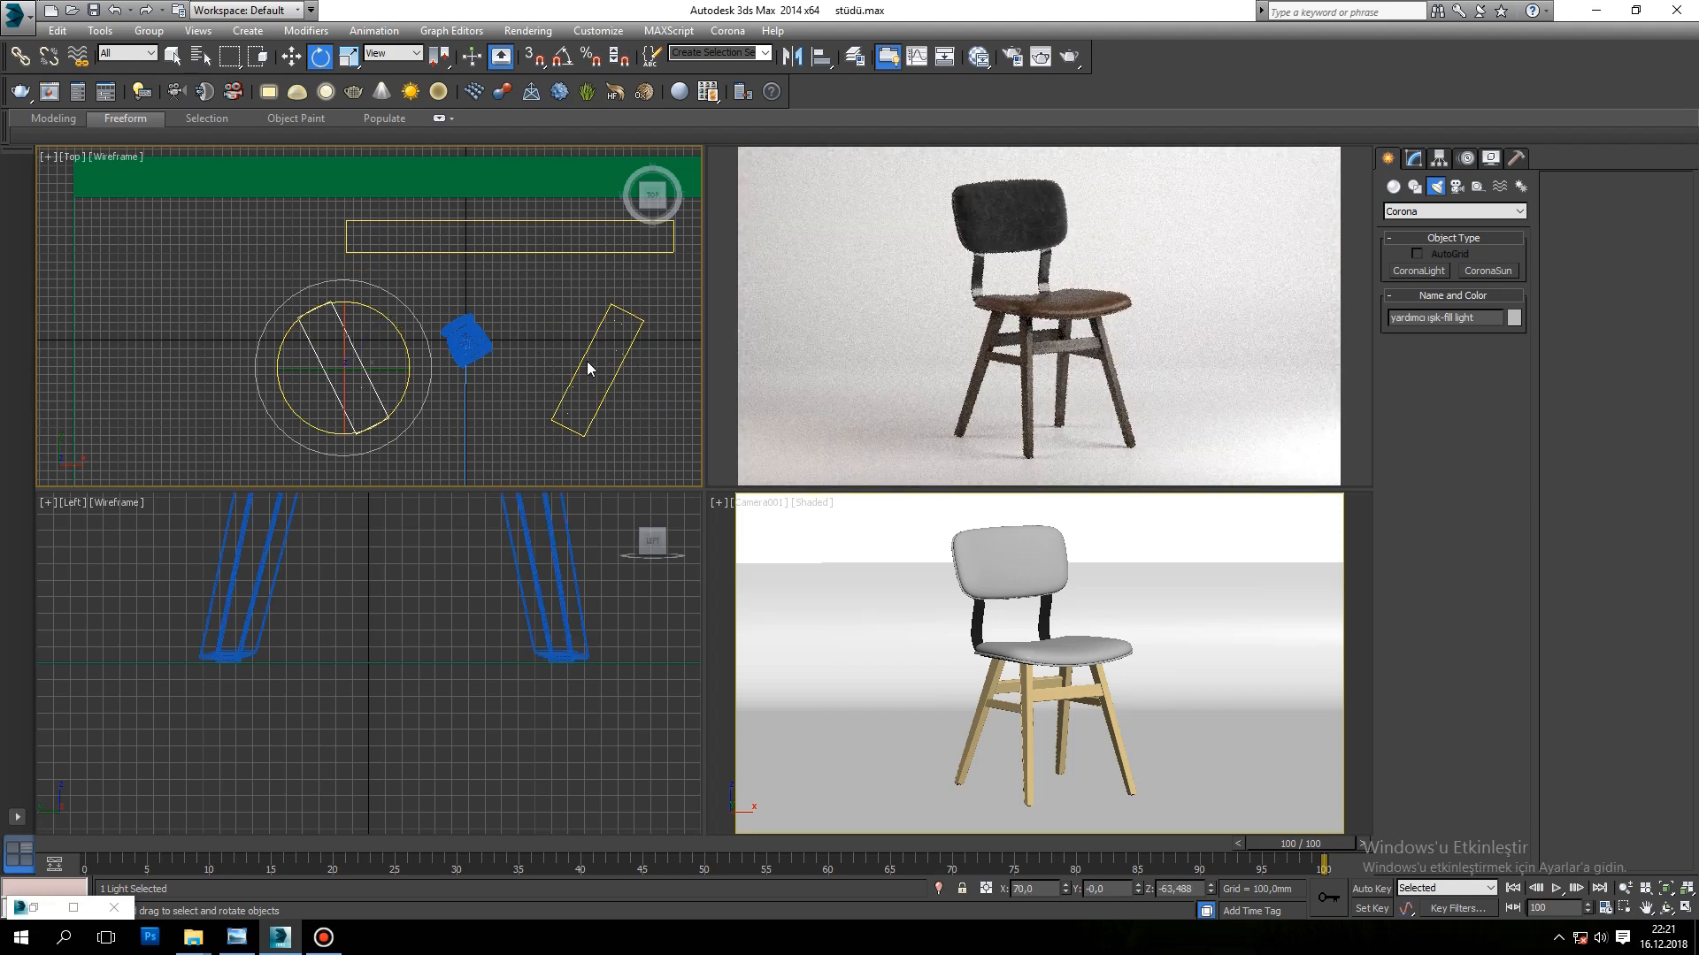
Step: Create a rectangular CoronaLight over the chair, about 1921 mm wide and 874 mm high, and raise it to about Z 1522 mm
click(1419, 270)
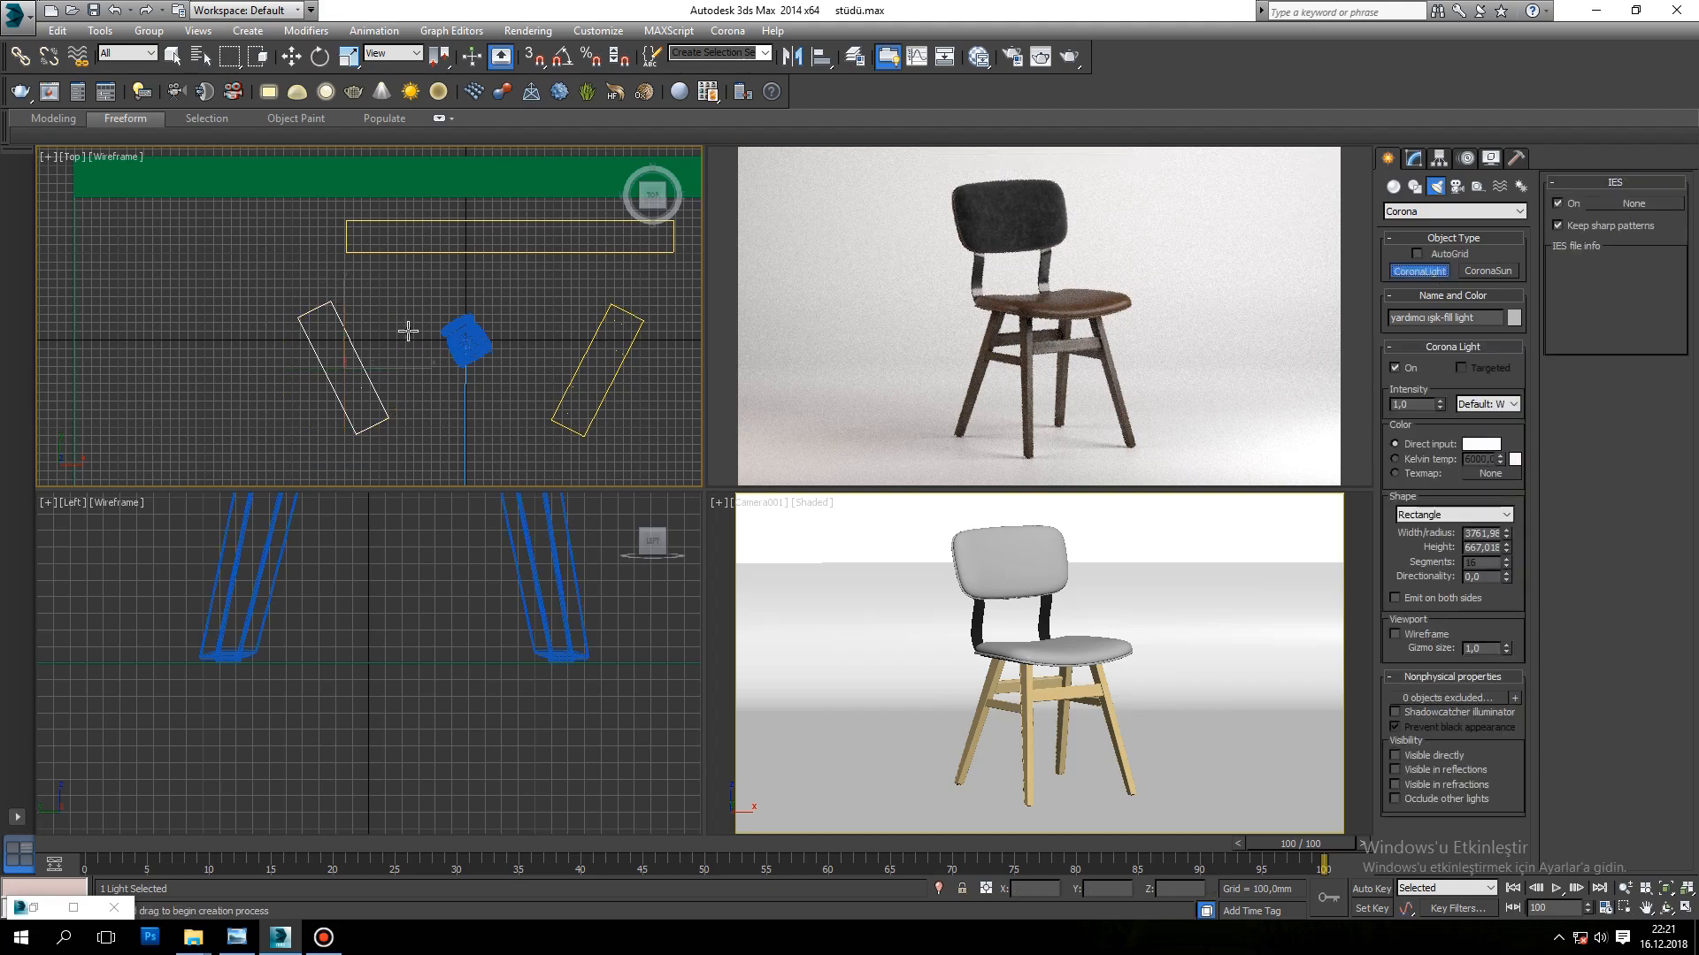
drag(387, 301, 555, 379)
alt+middle_drag(547, 380, 589, 338)
key(w)
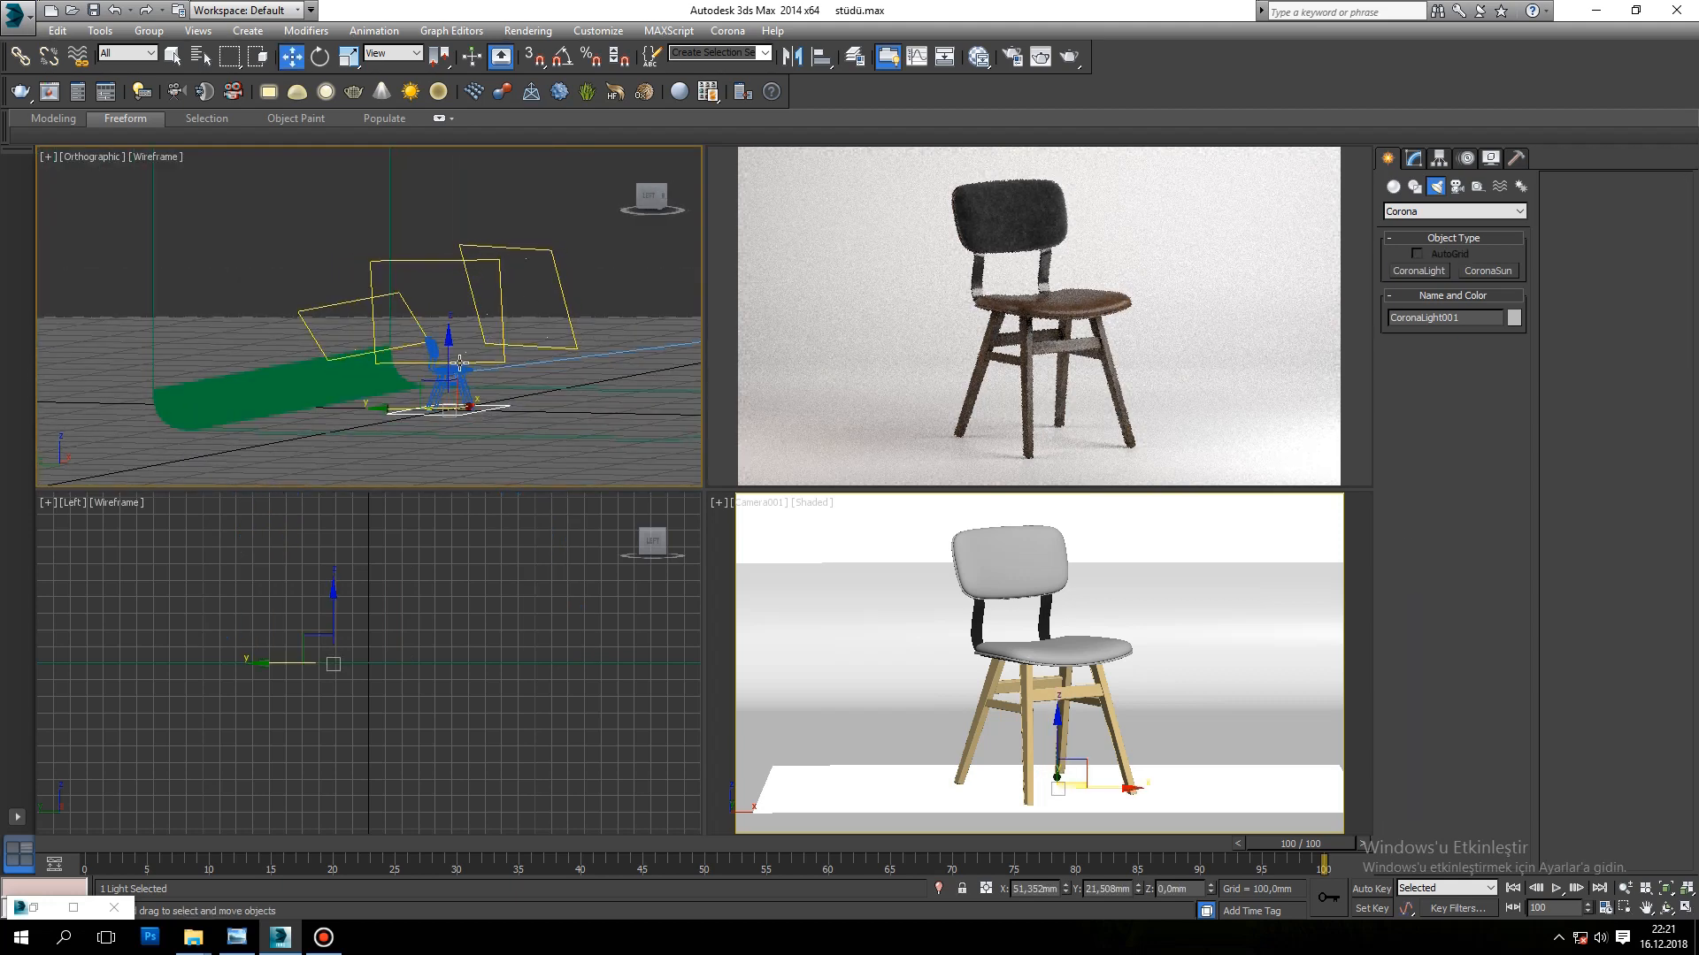
drag(451, 363, 457, 231)
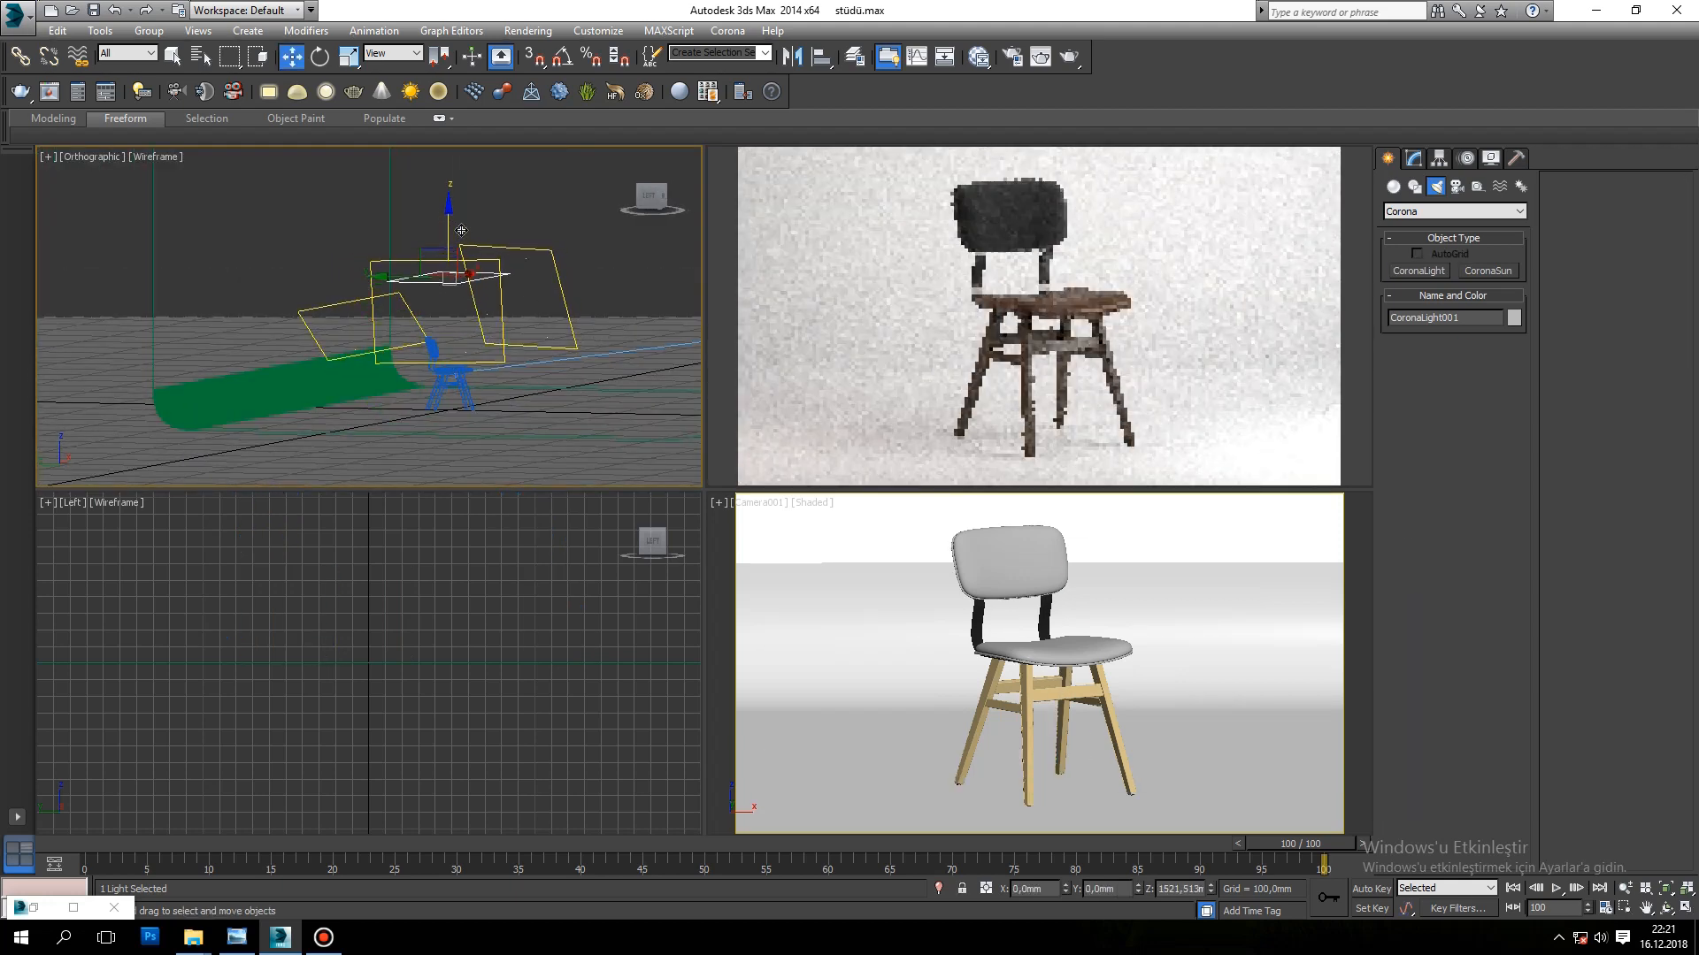
Step: Try an intensity of 0 on the overhead light and set it back to 1
click(1420, 161)
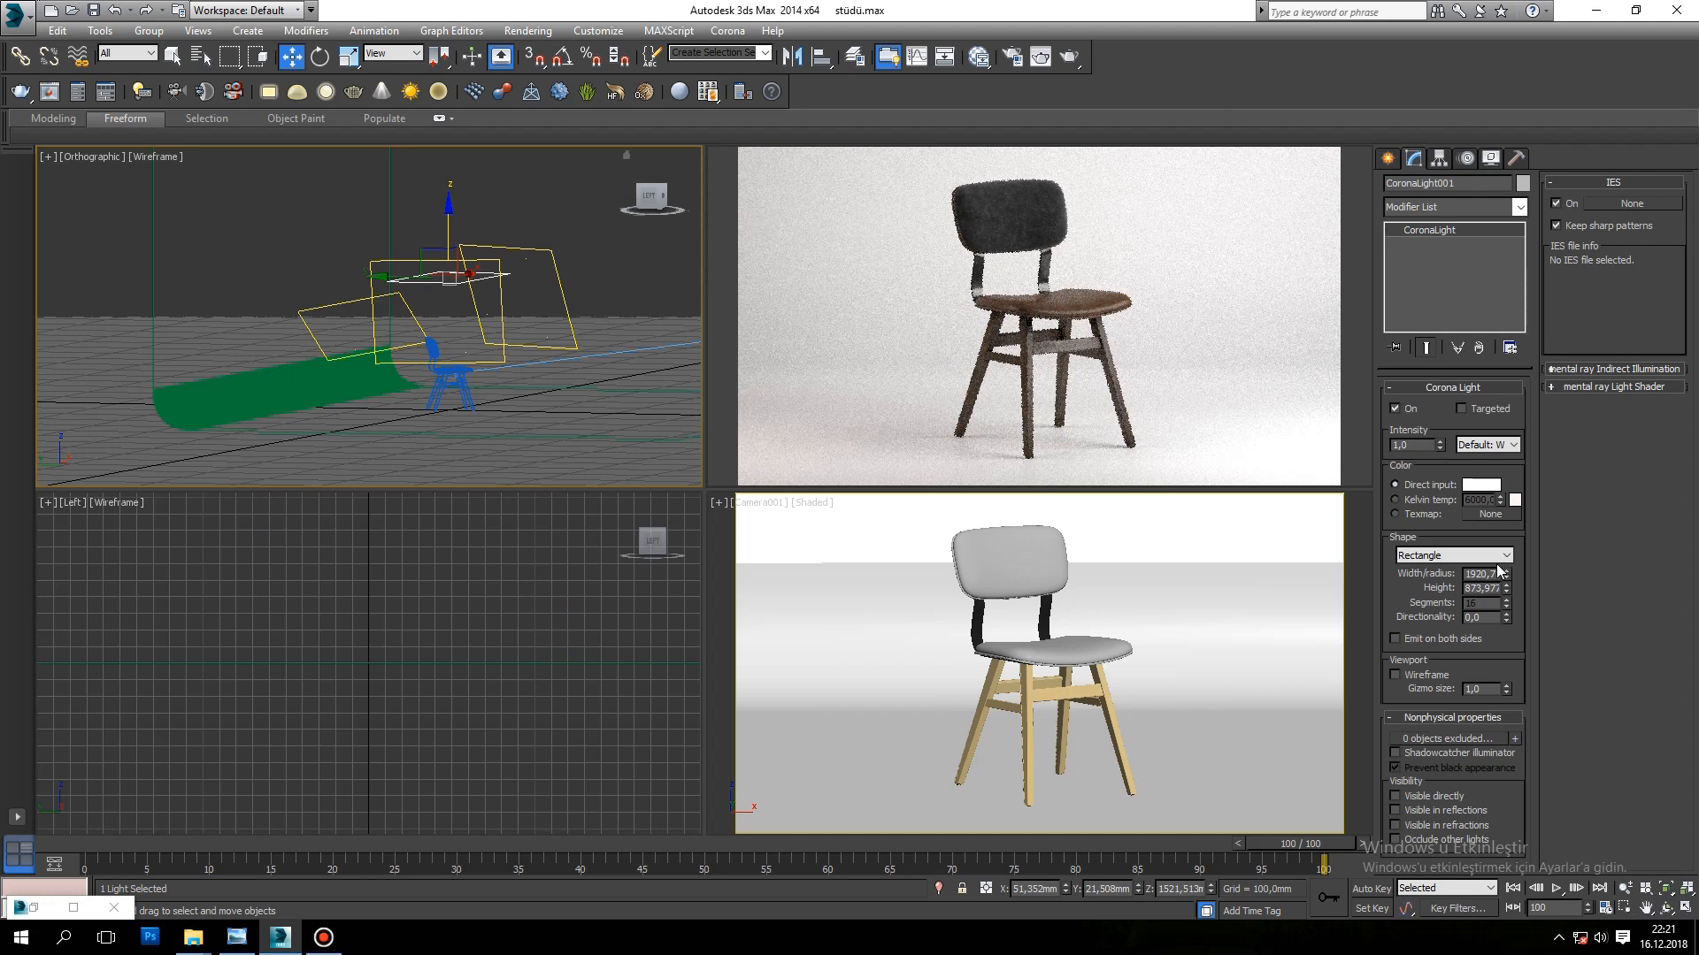
right_click(1440, 446)
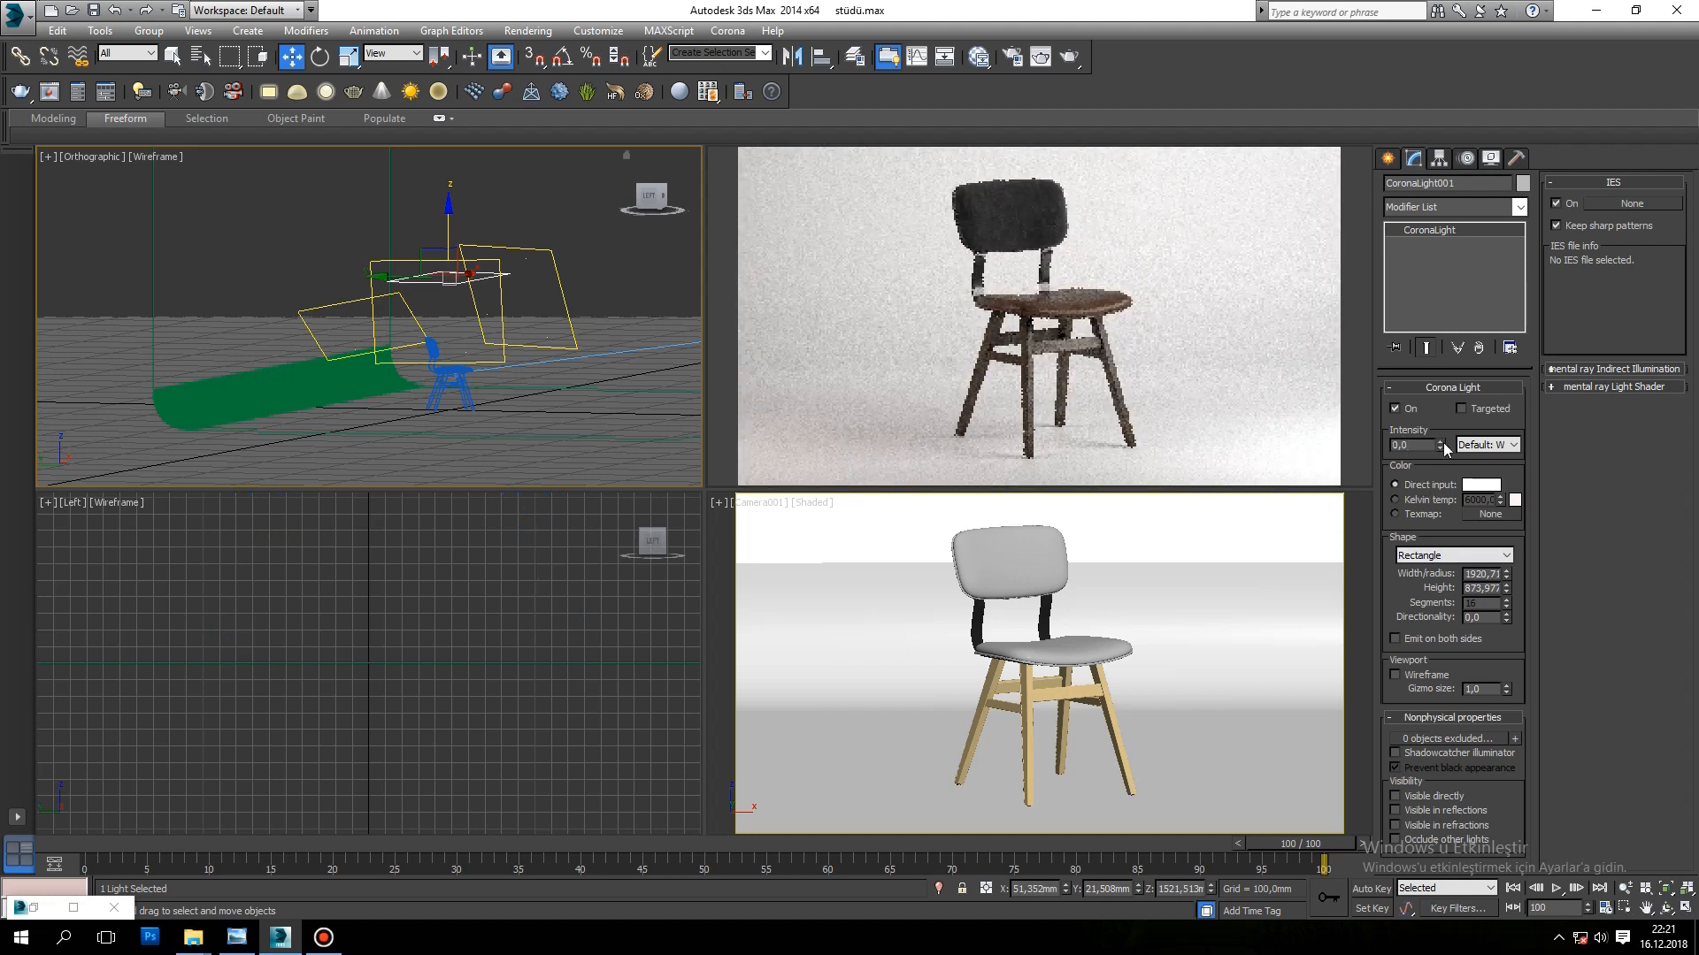
text(1)
key(Return)
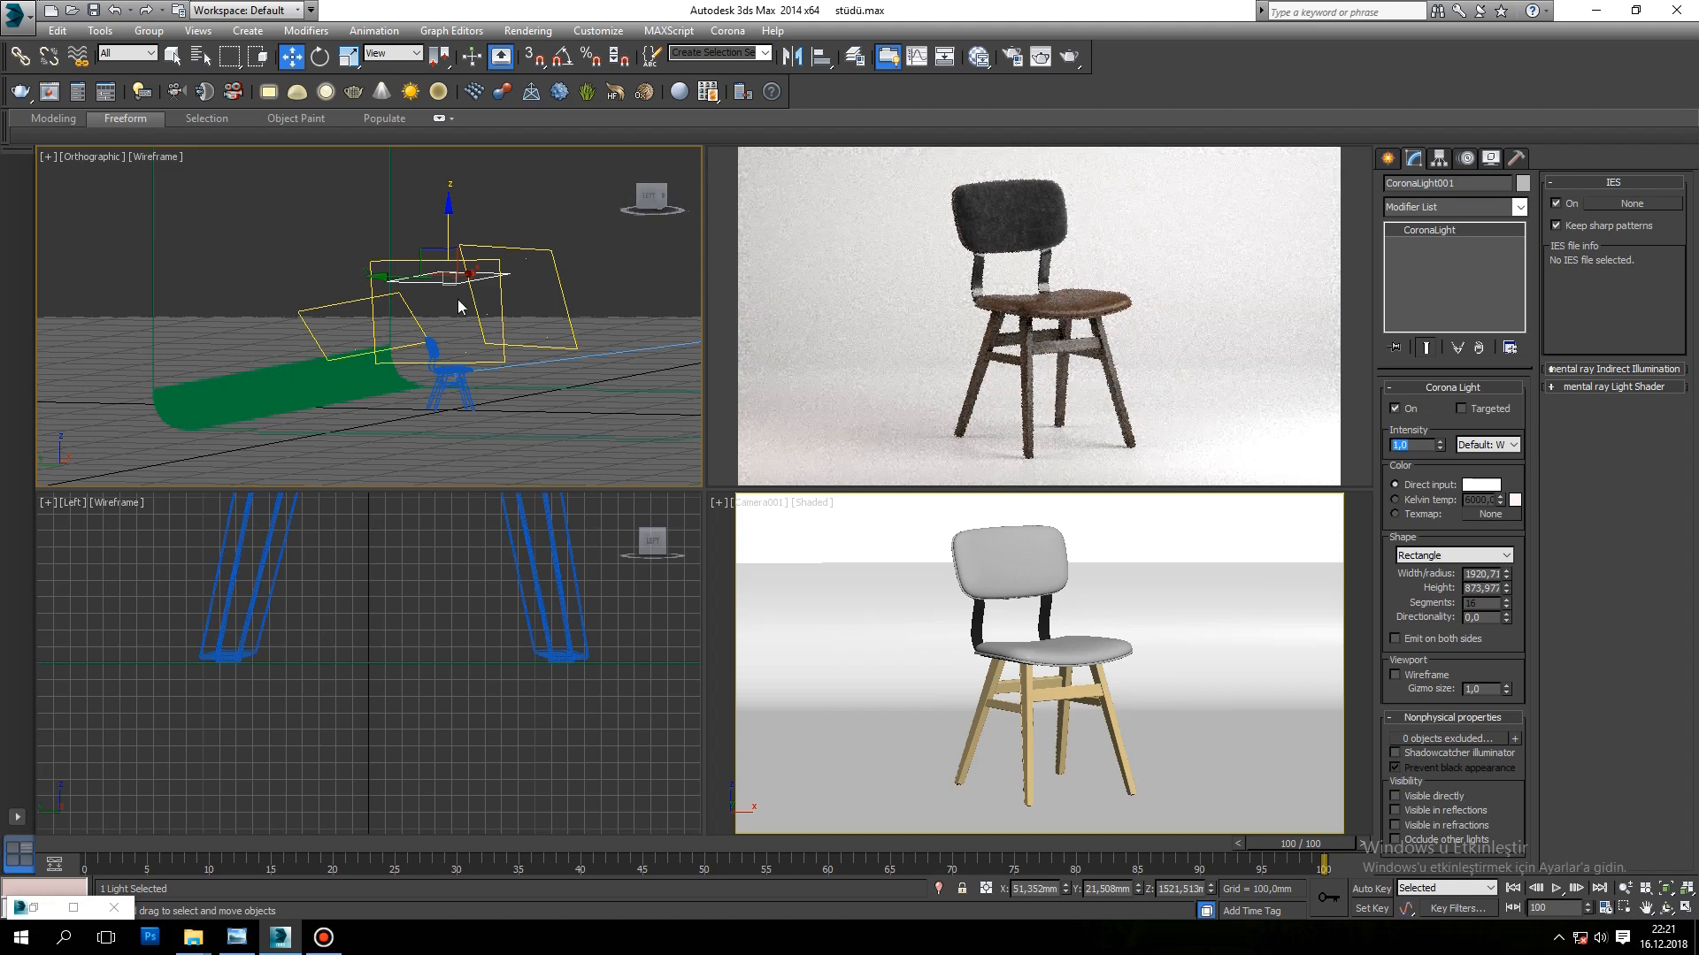
Step: Try an intensity of 8 on the main light and set it back to 7
click(550, 252)
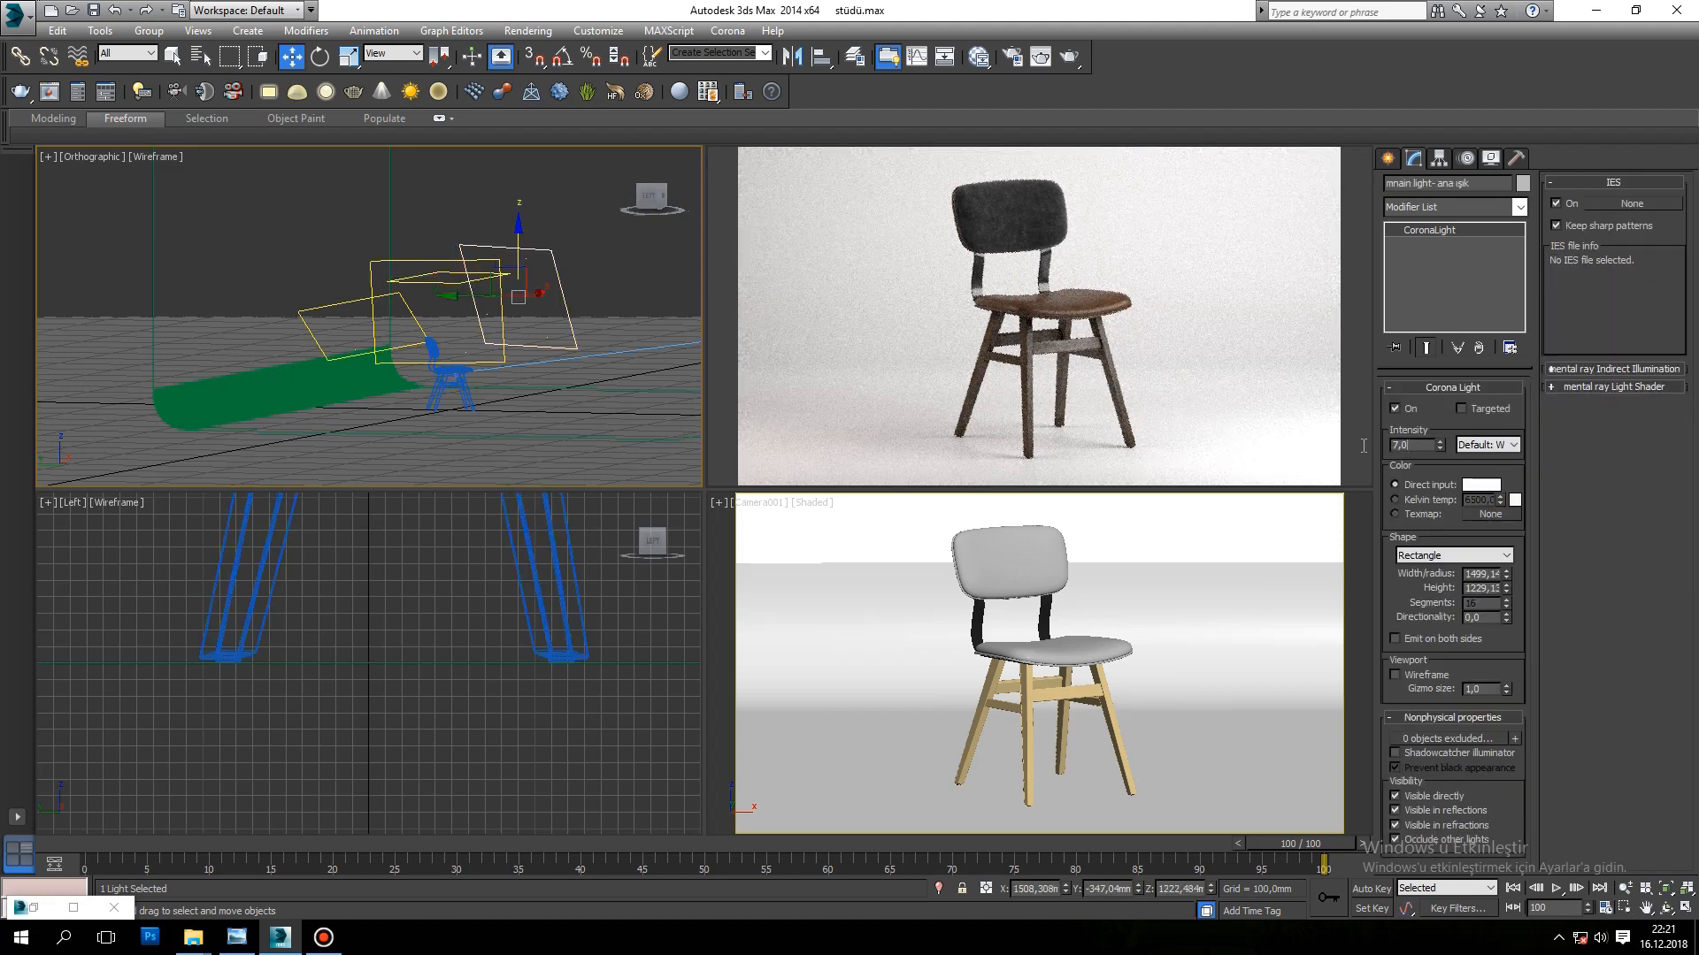
drag(1409, 445, 1252, 441)
text(8)
key(Return)
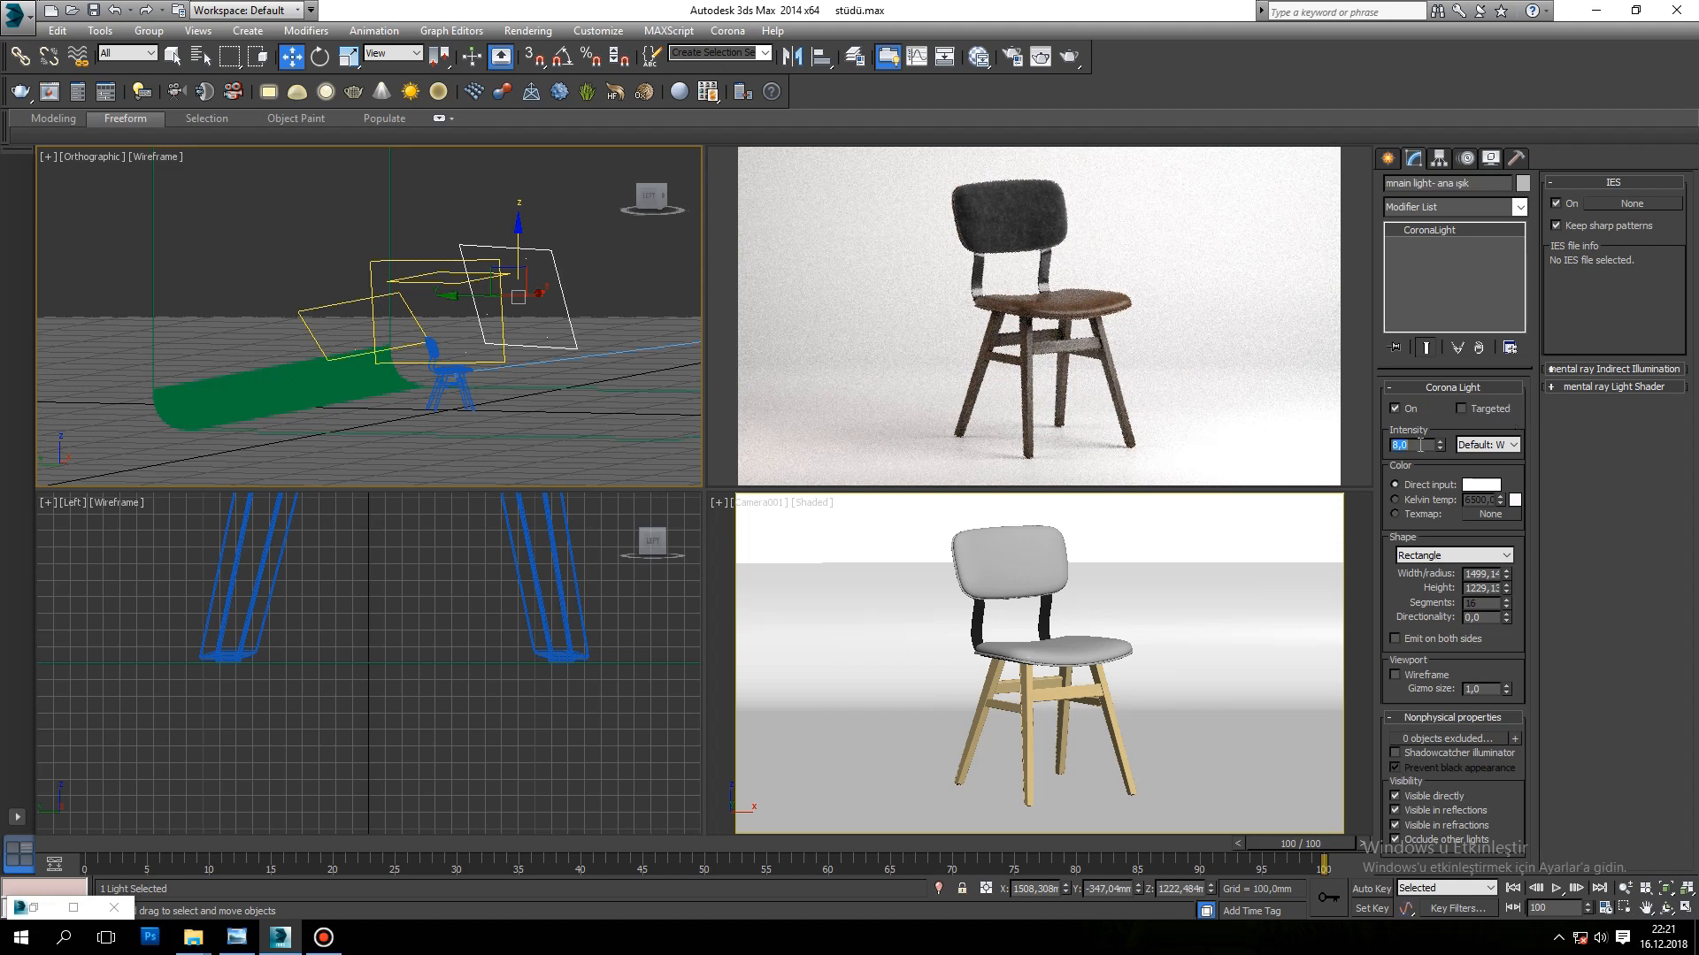
text(7)
key(Return)
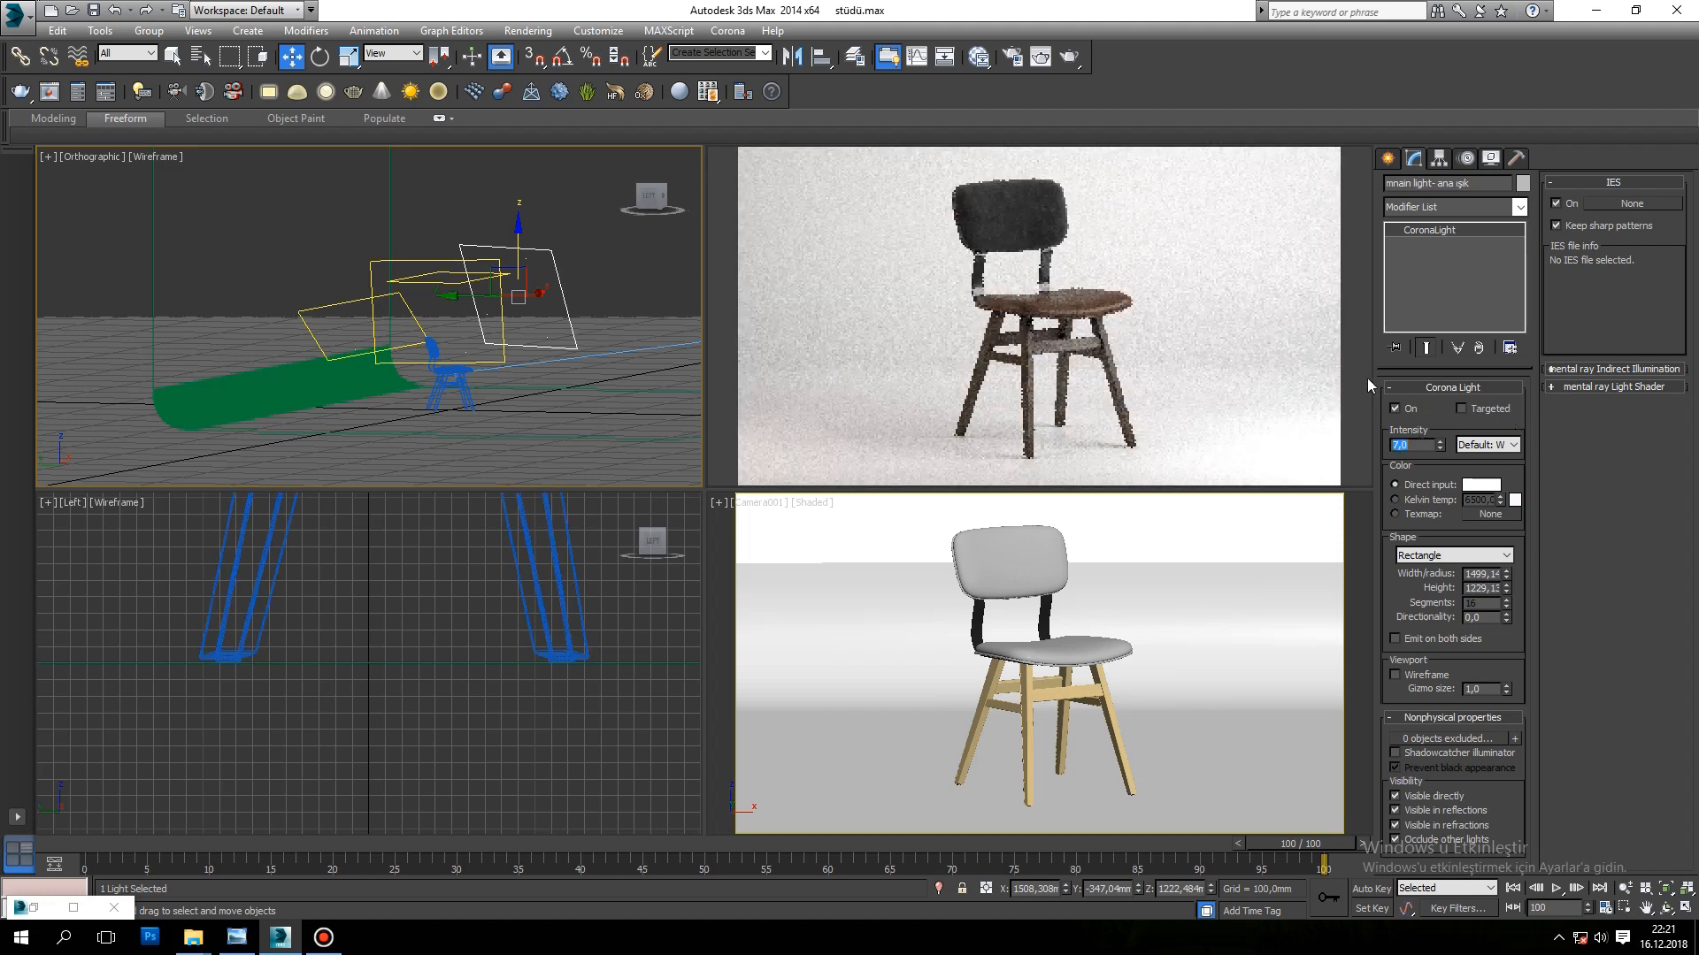
Step: Select the back light and add a CShading_LightMix render element in the render setup
click(501, 305)
click(393, 353)
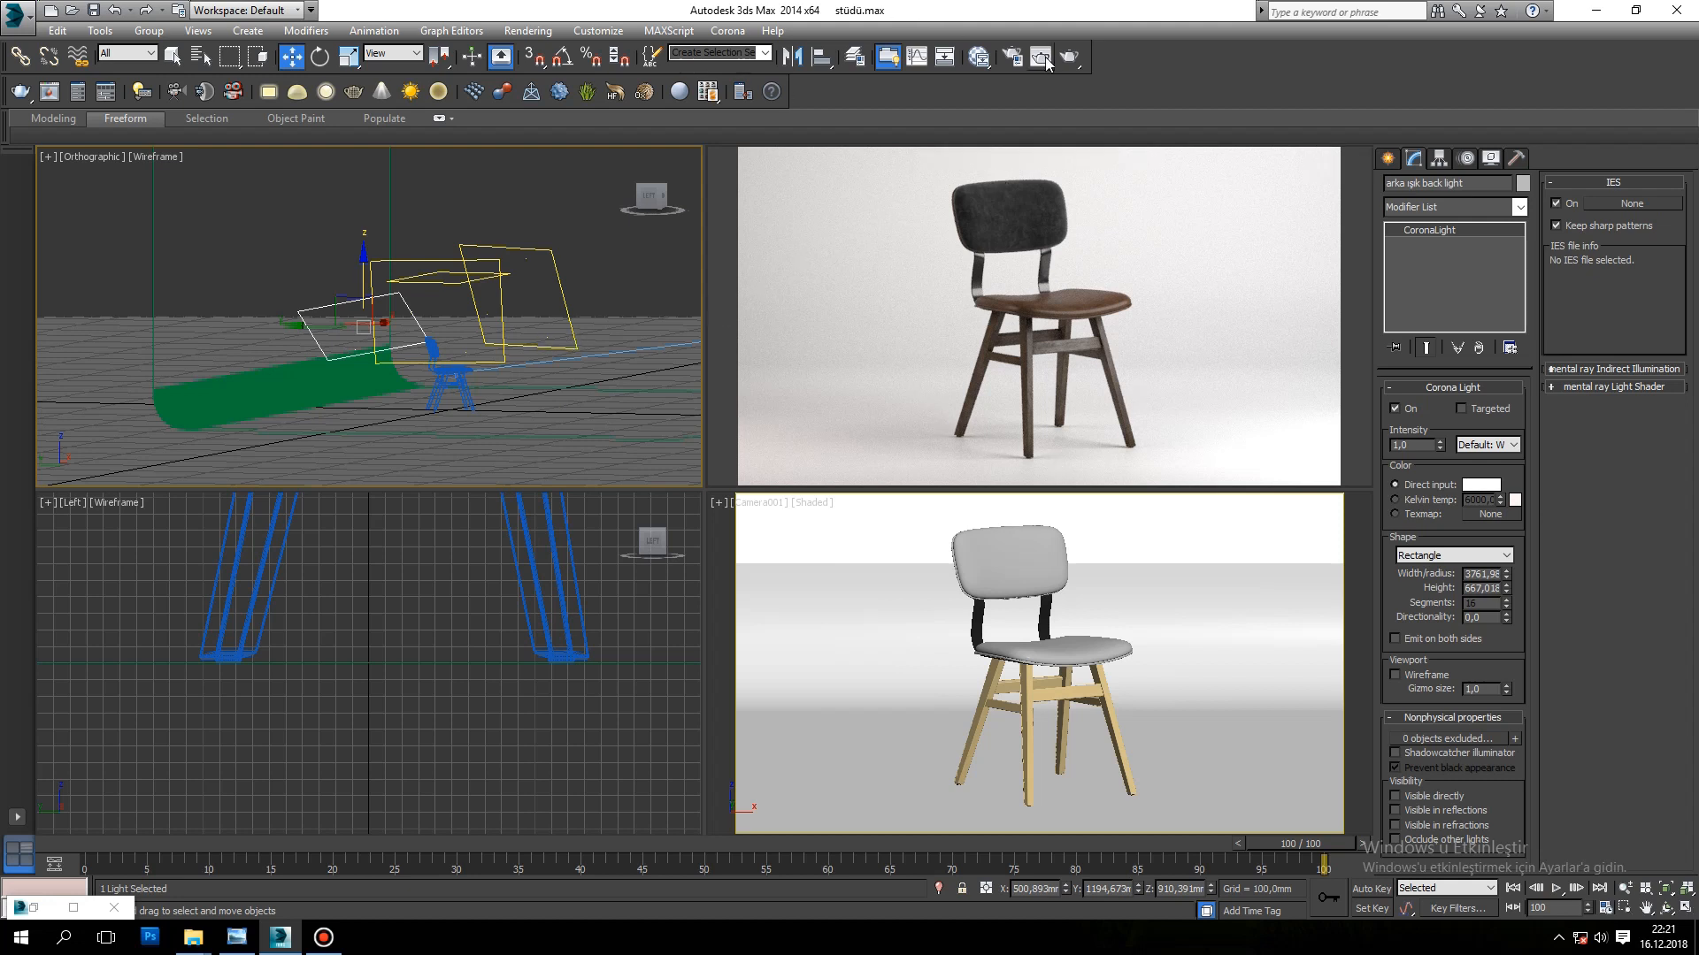
click(1011, 55)
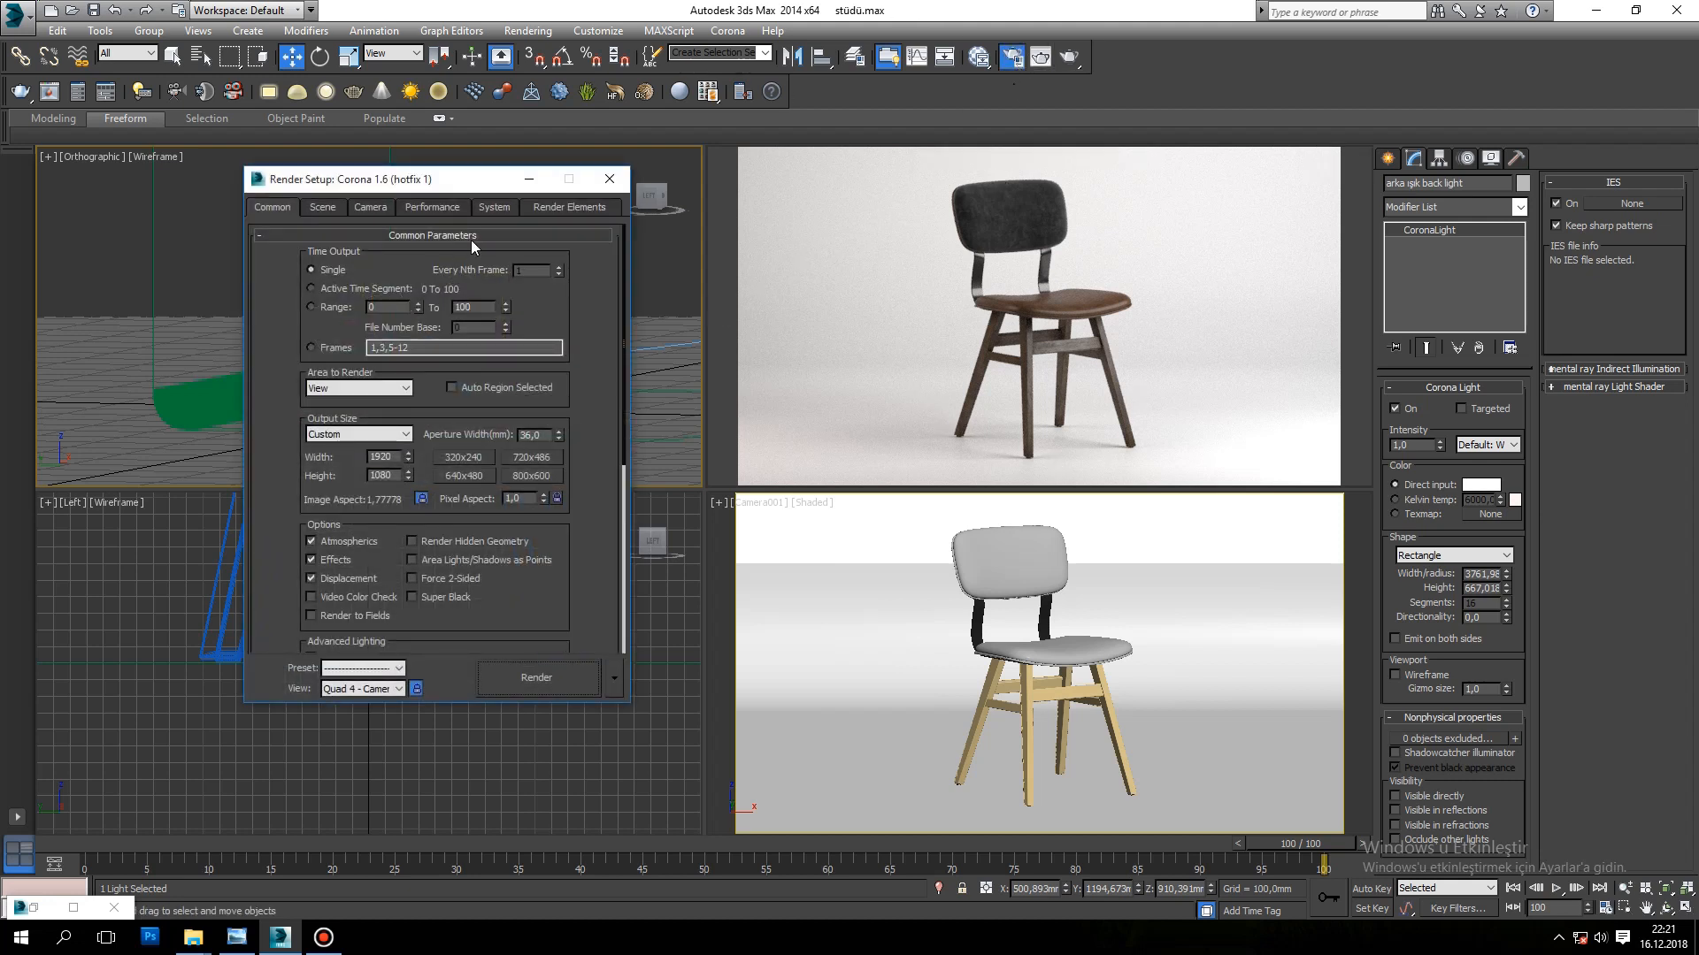
click(544, 208)
drag(451, 181, 1011, 122)
click(885, 216)
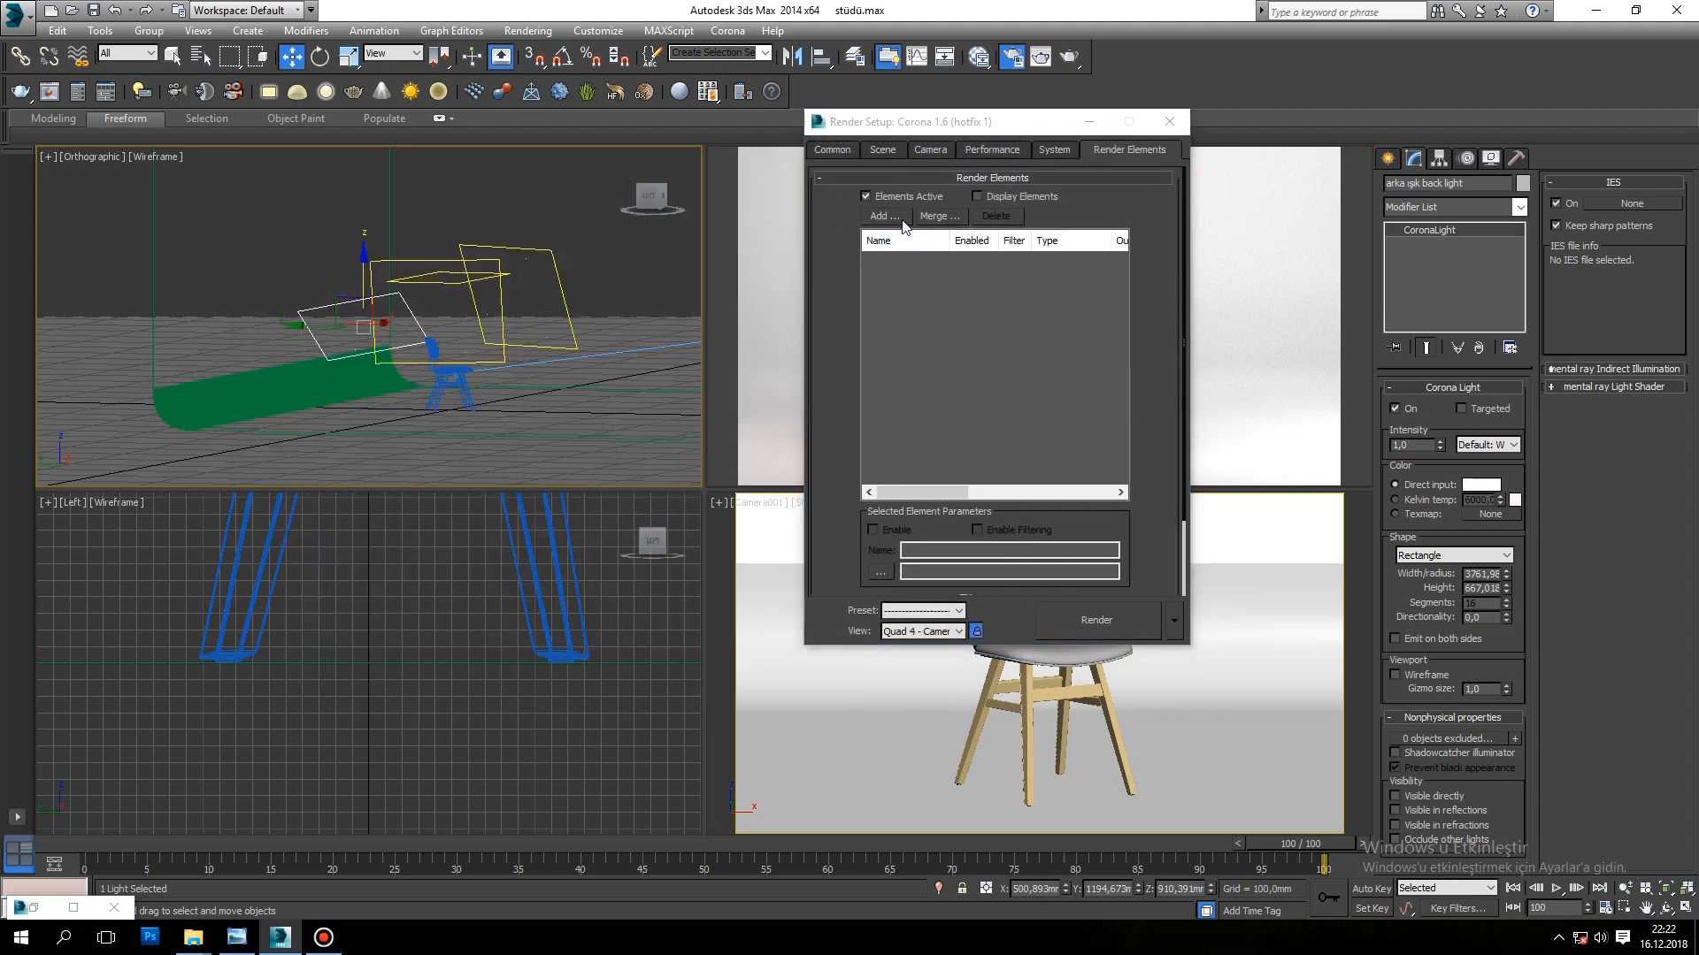
scroll(997, 438, down, 3)
scroll(1009, 428, up, 2)
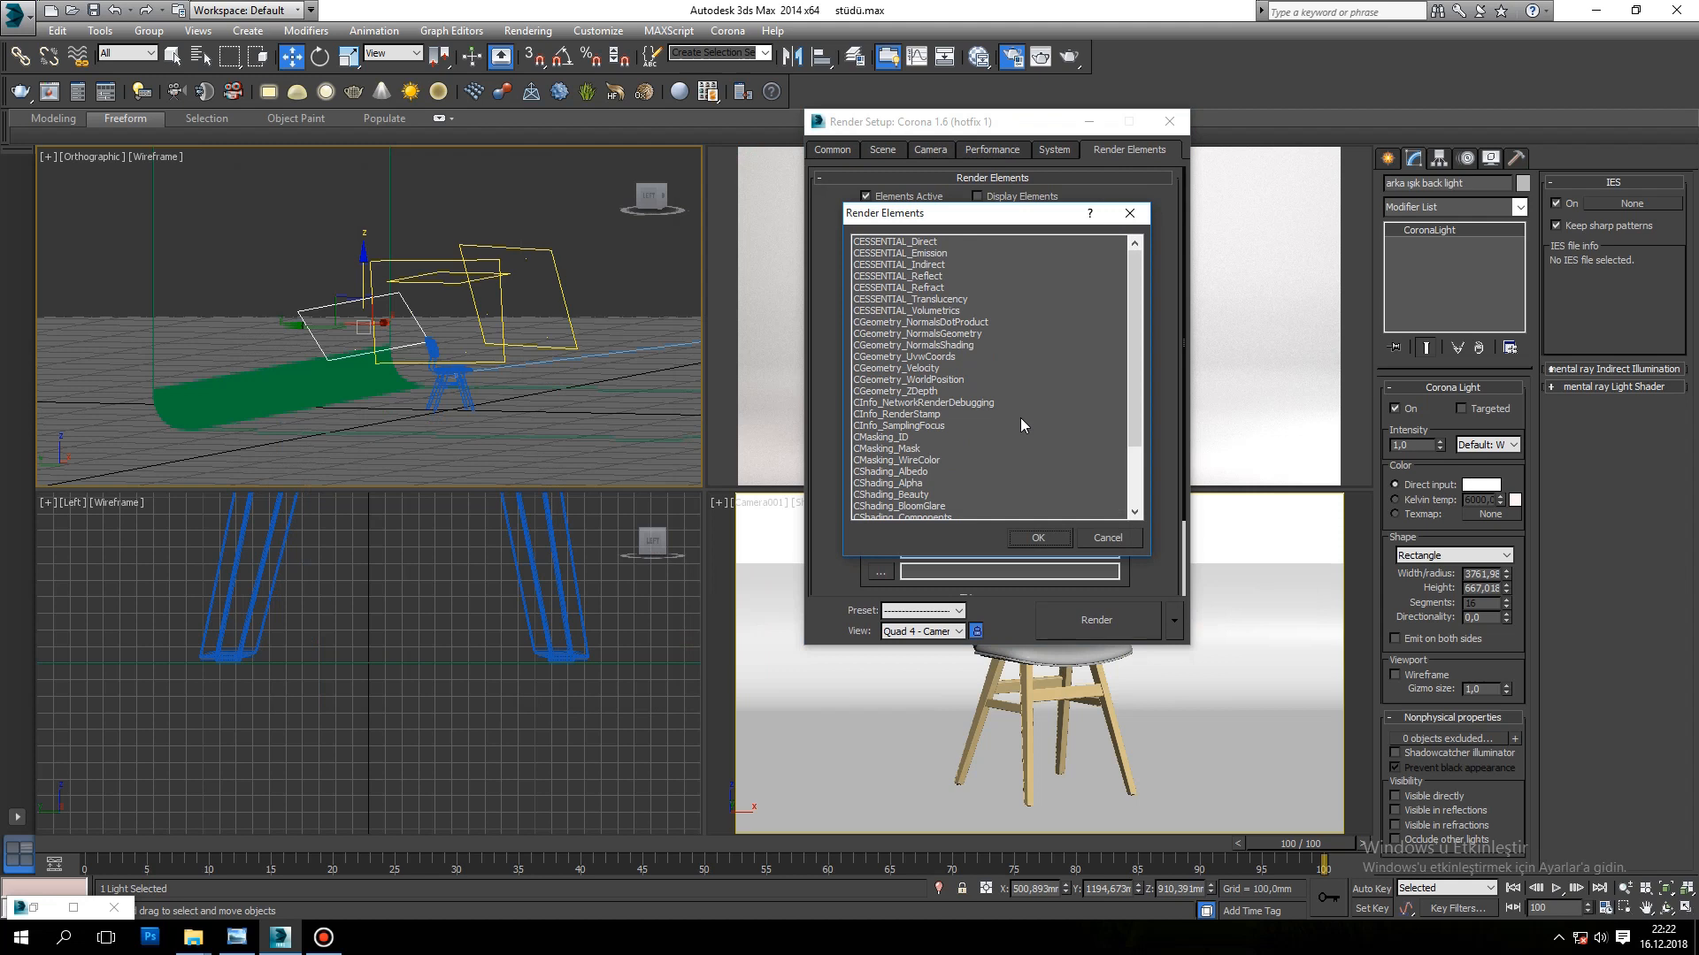
drag(1136, 298, 1136, 404)
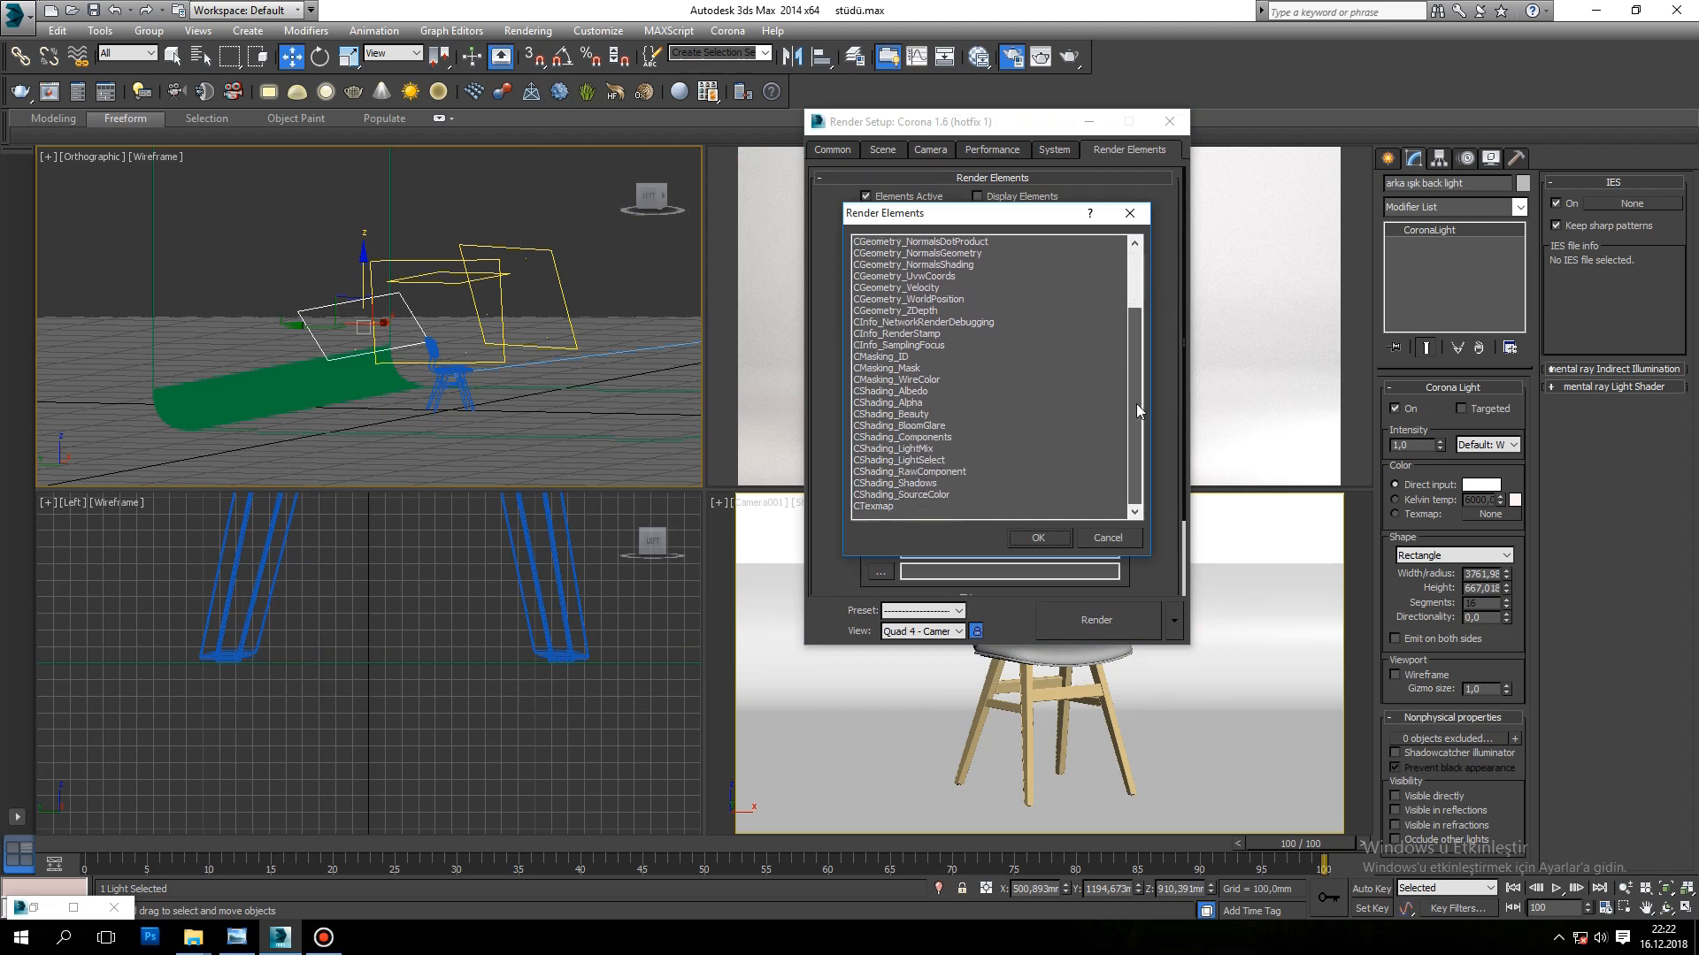
click(930, 451)
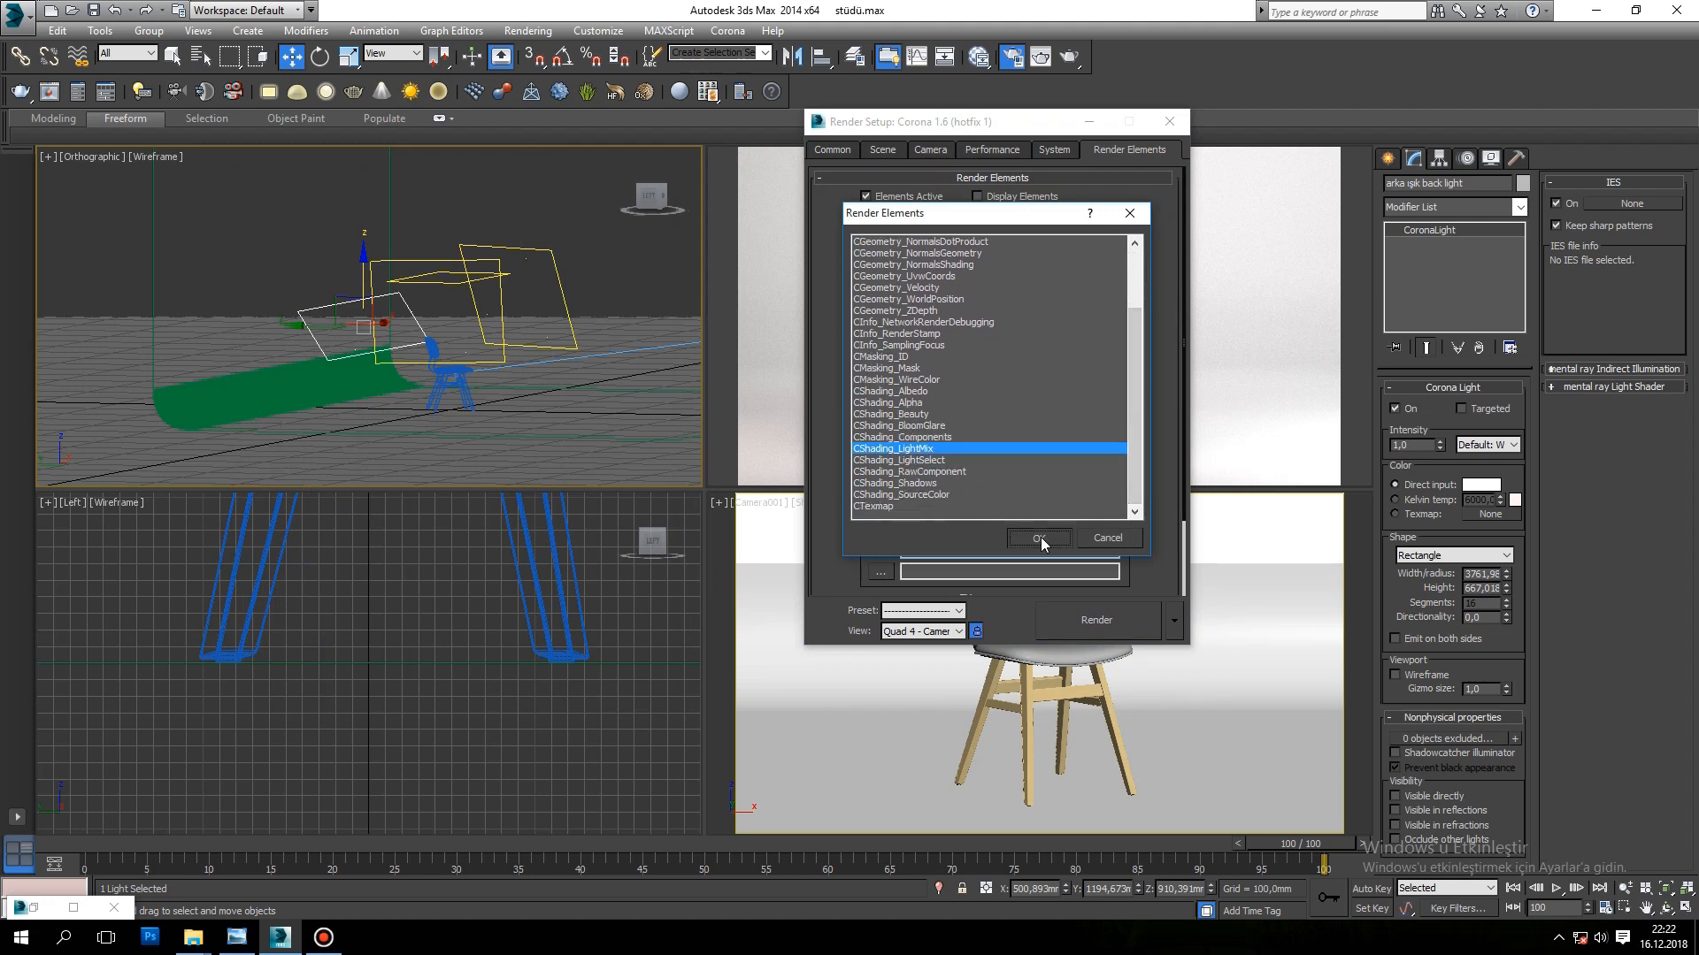
click(1038, 538)
Step: Add a CShading_LightSelect render element and include the back light as its light source
click(879, 214)
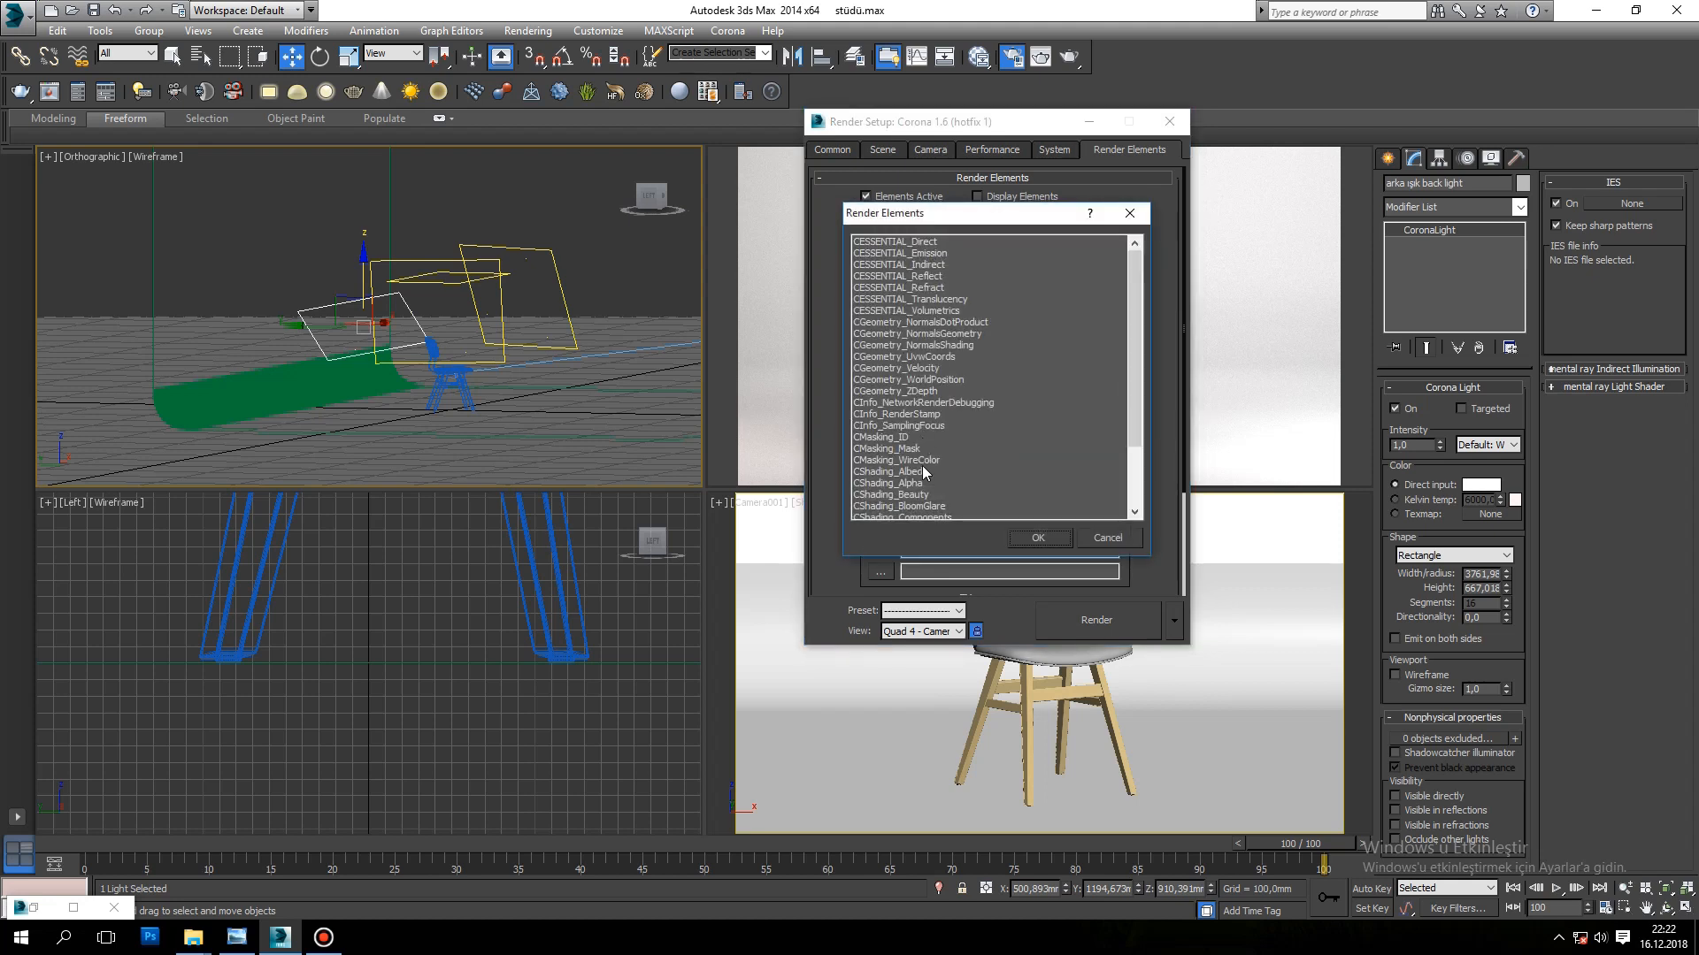
drag(1129, 328, 1130, 388)
click(938, 460)
click(1037, 538)
drag(1185, 334, 1187, 519)
click(1162, 467)
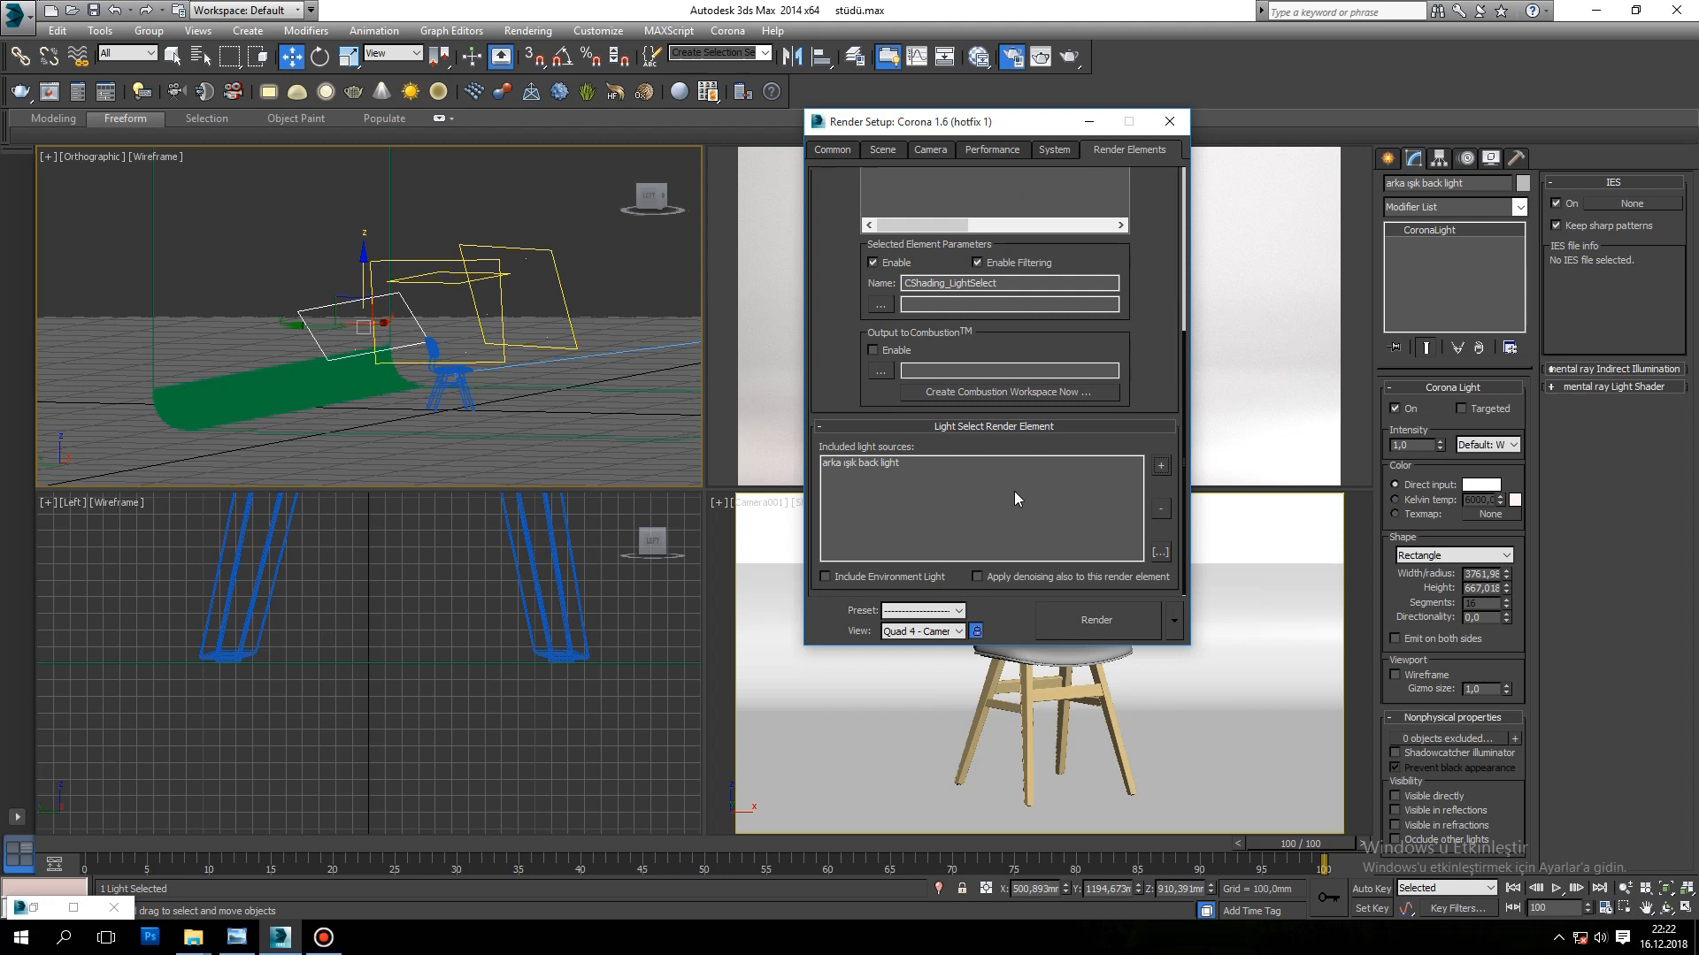
click(1162, 467)
click(1165, 472)
Step: Deselect the light in the viewport and rename the LightSelect render element as "back light"
drag(1186, 459, 1192, 326)
click(660, 319)
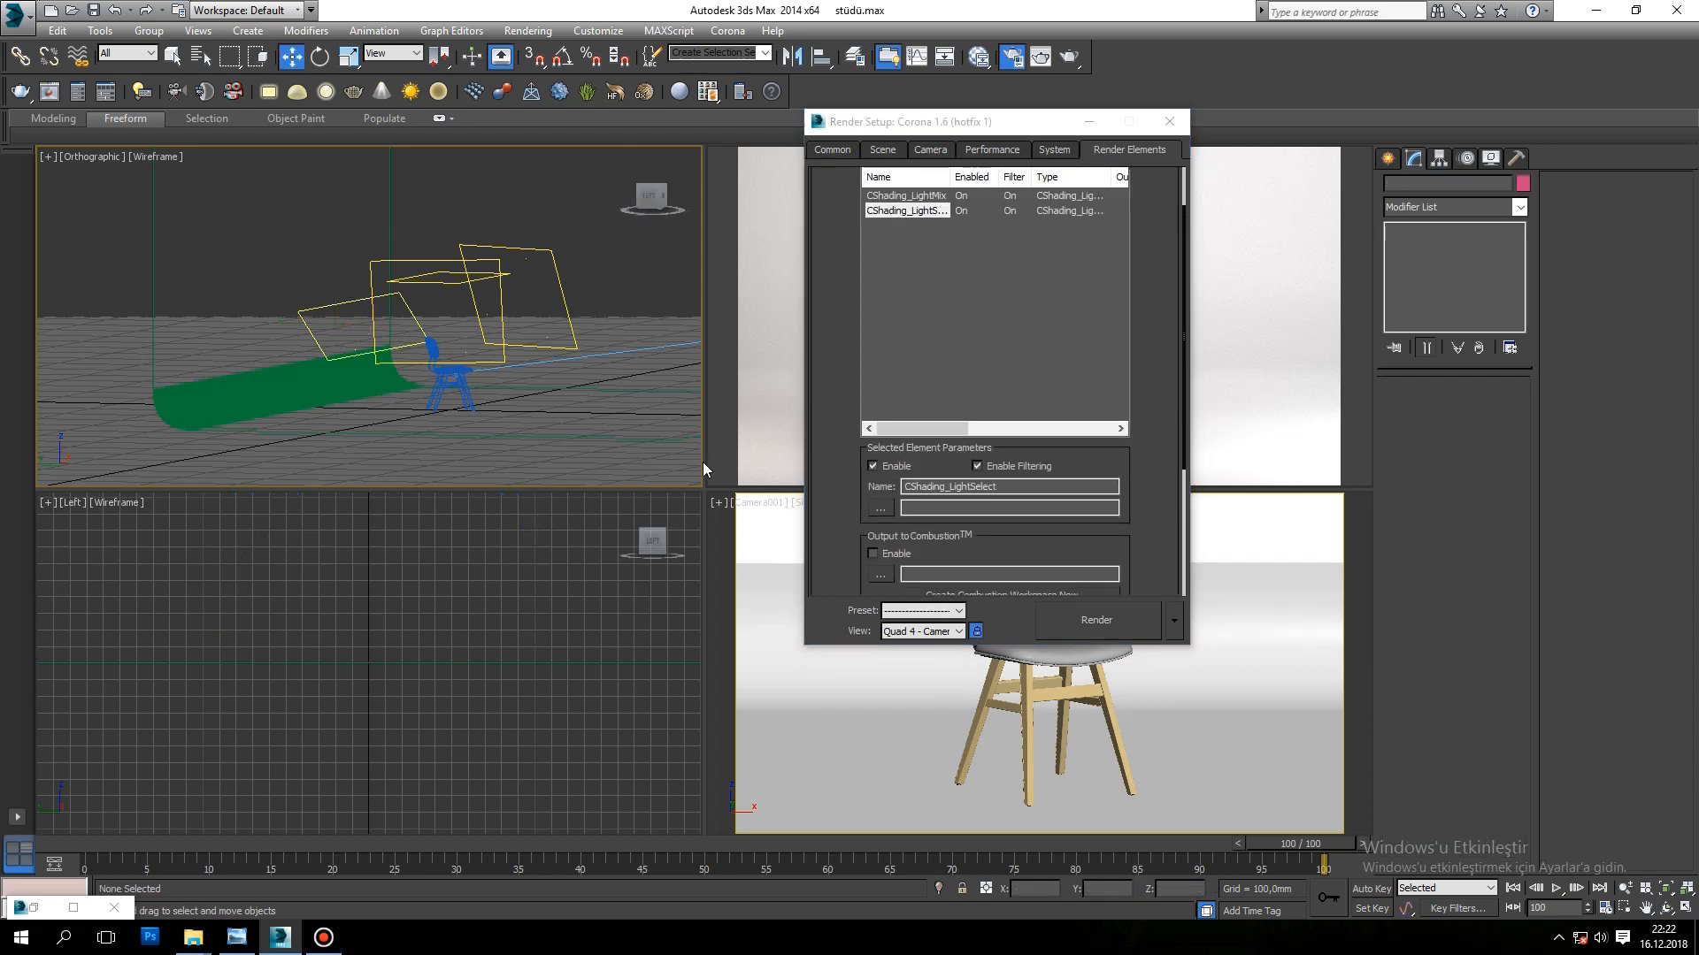
double_click(1000, 488)
text(back light)
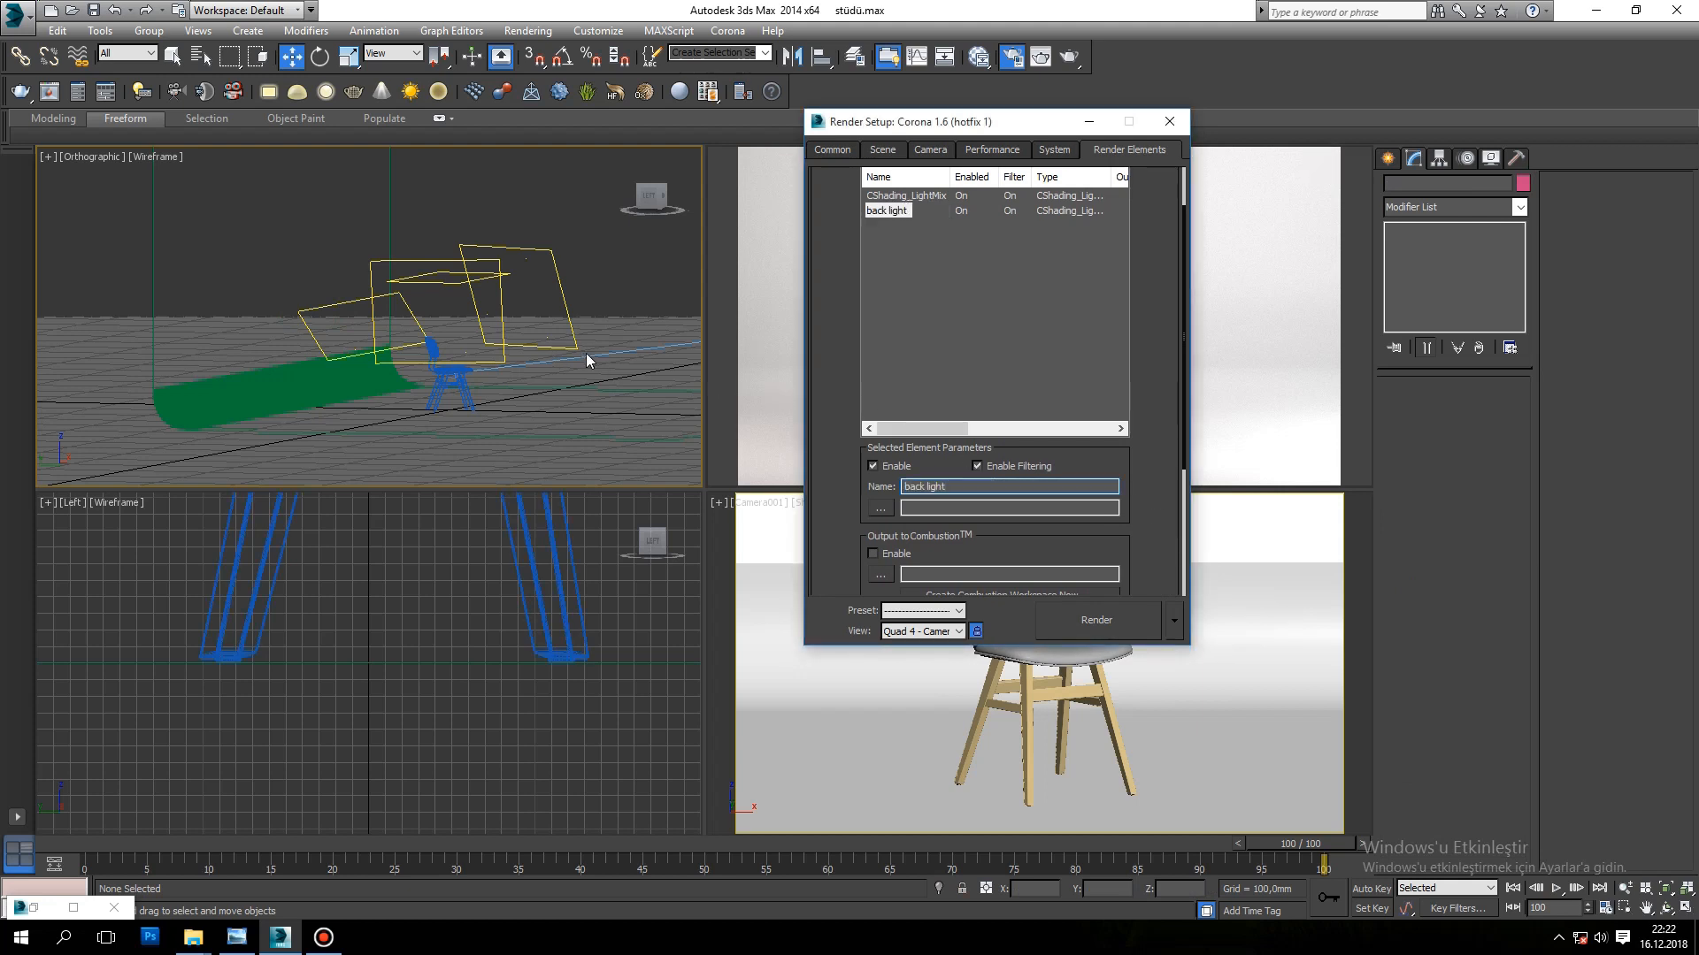
click(1018, 288)
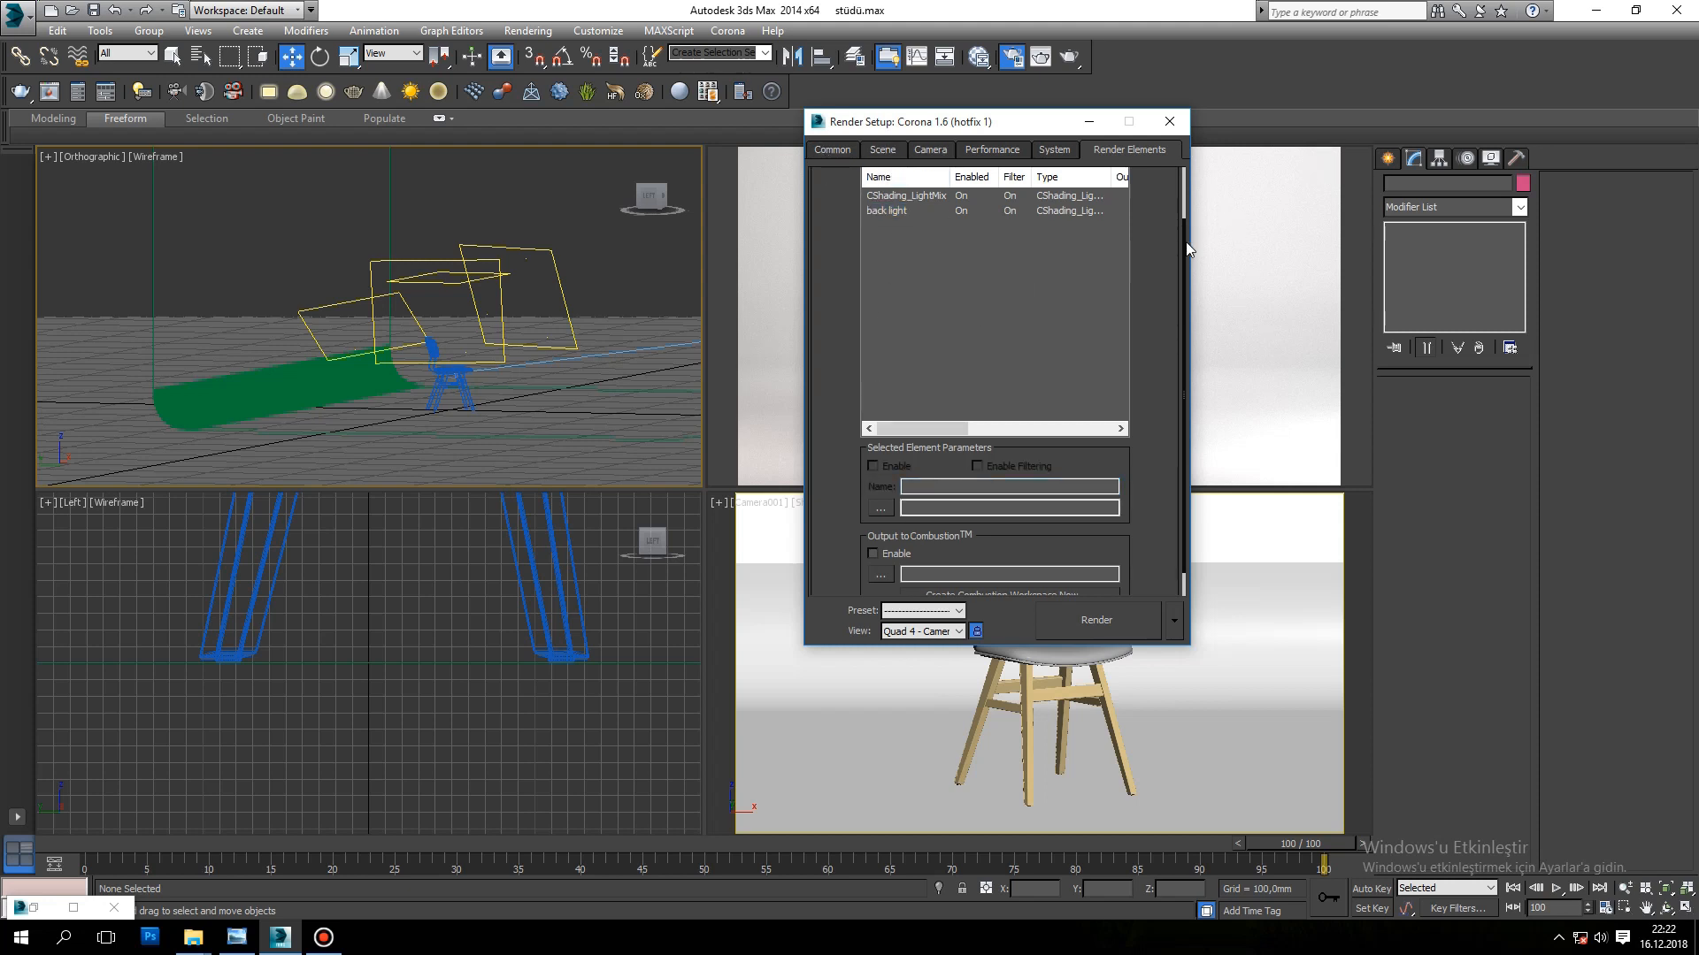
Step: Add another CShading_LightSelect render element and include the fill light as its light source
drag(1184, 240, 1172, 173)
click(880, 220)
scroll(945, 461, down, 3)
click(937, 460)
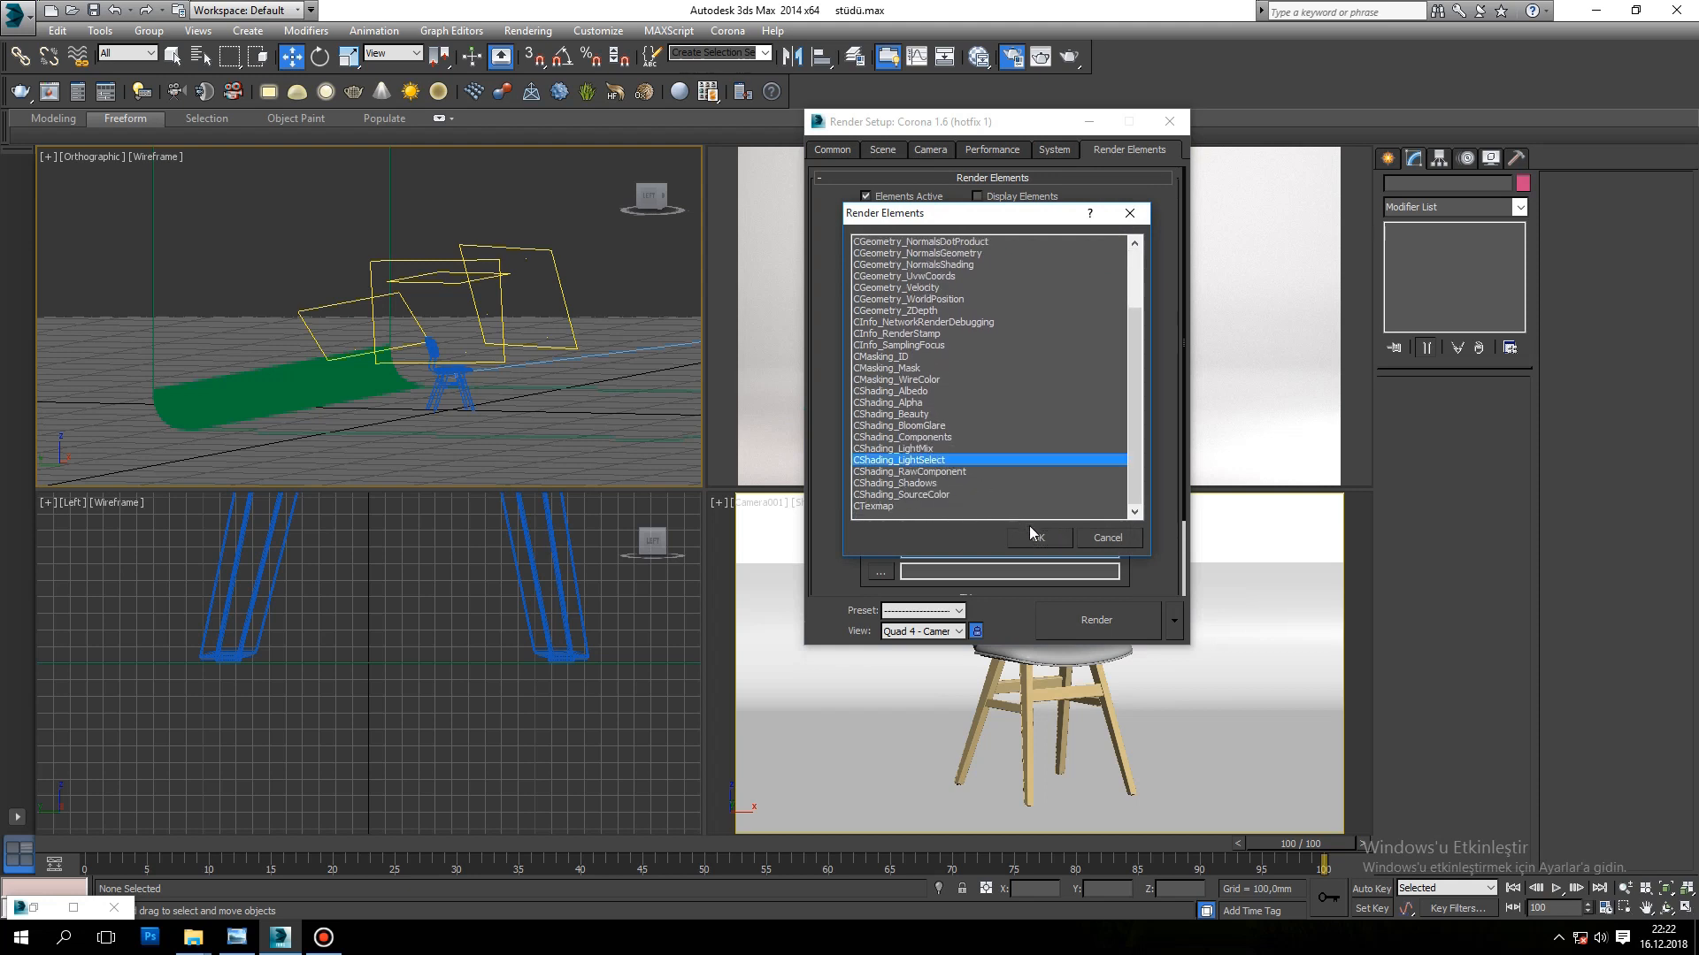
click(1035, 537)
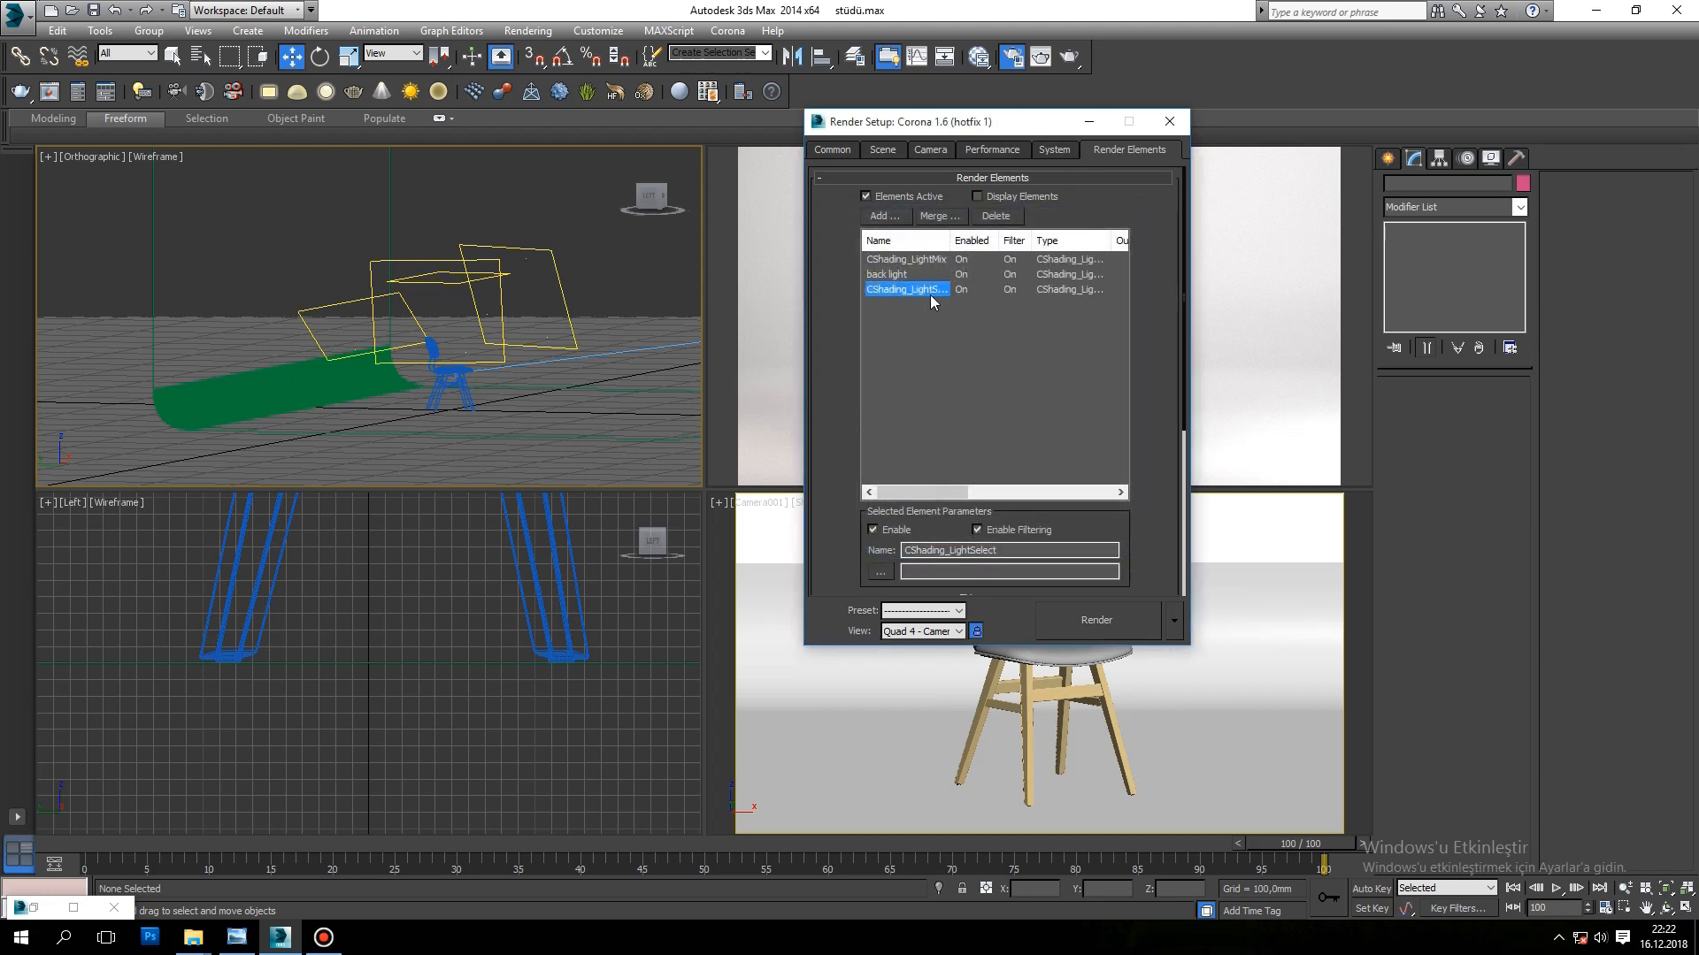
drag(1185, 405, 1172, 609)
click(1161, 467)
click(503, 337)
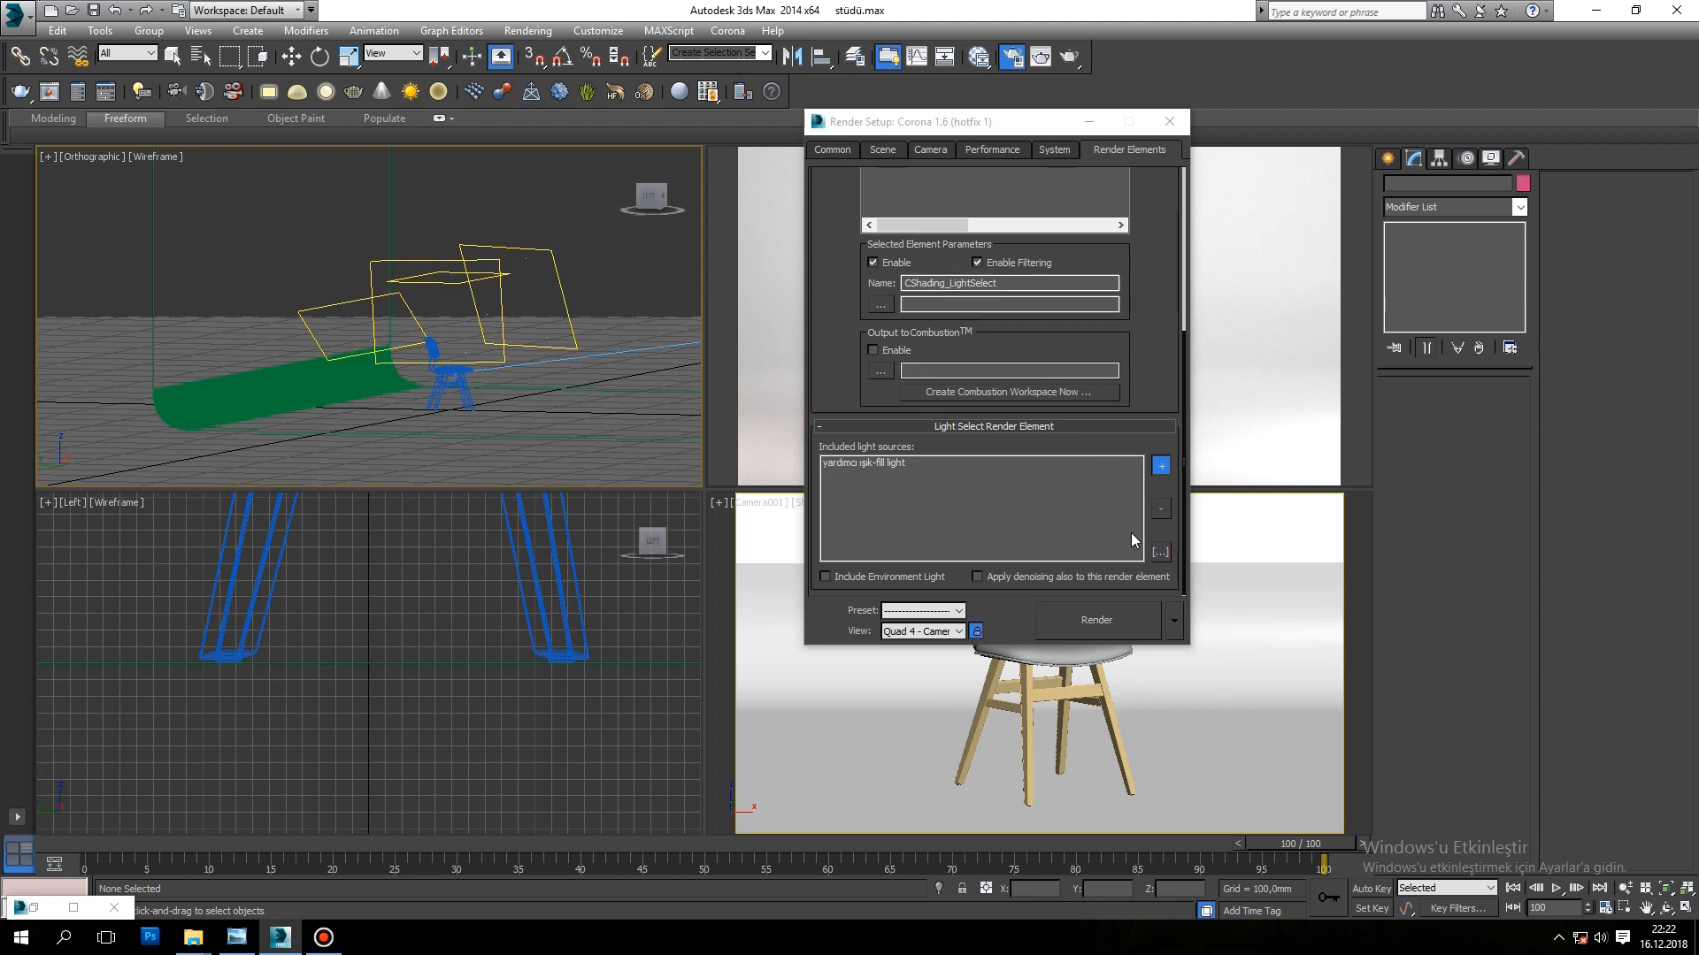
Step: Rename the LightSelect render element that holds the fill light as "fill light"
scroll(1051, 266, up, 3)
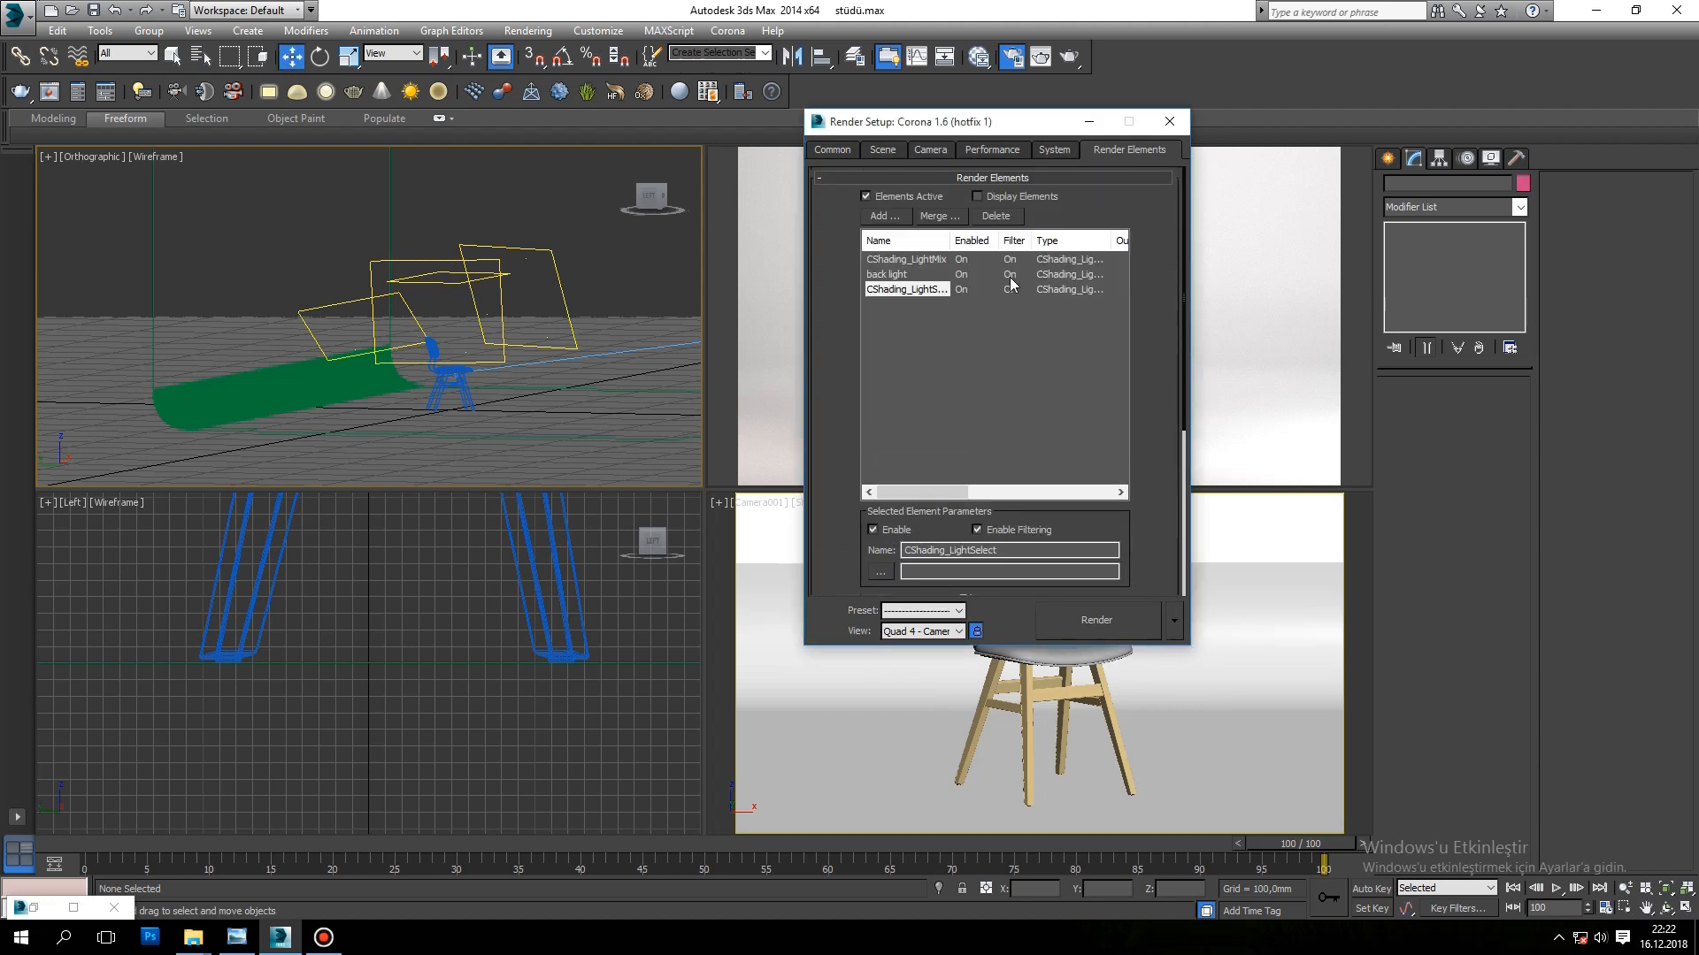
double_click(973, 550)
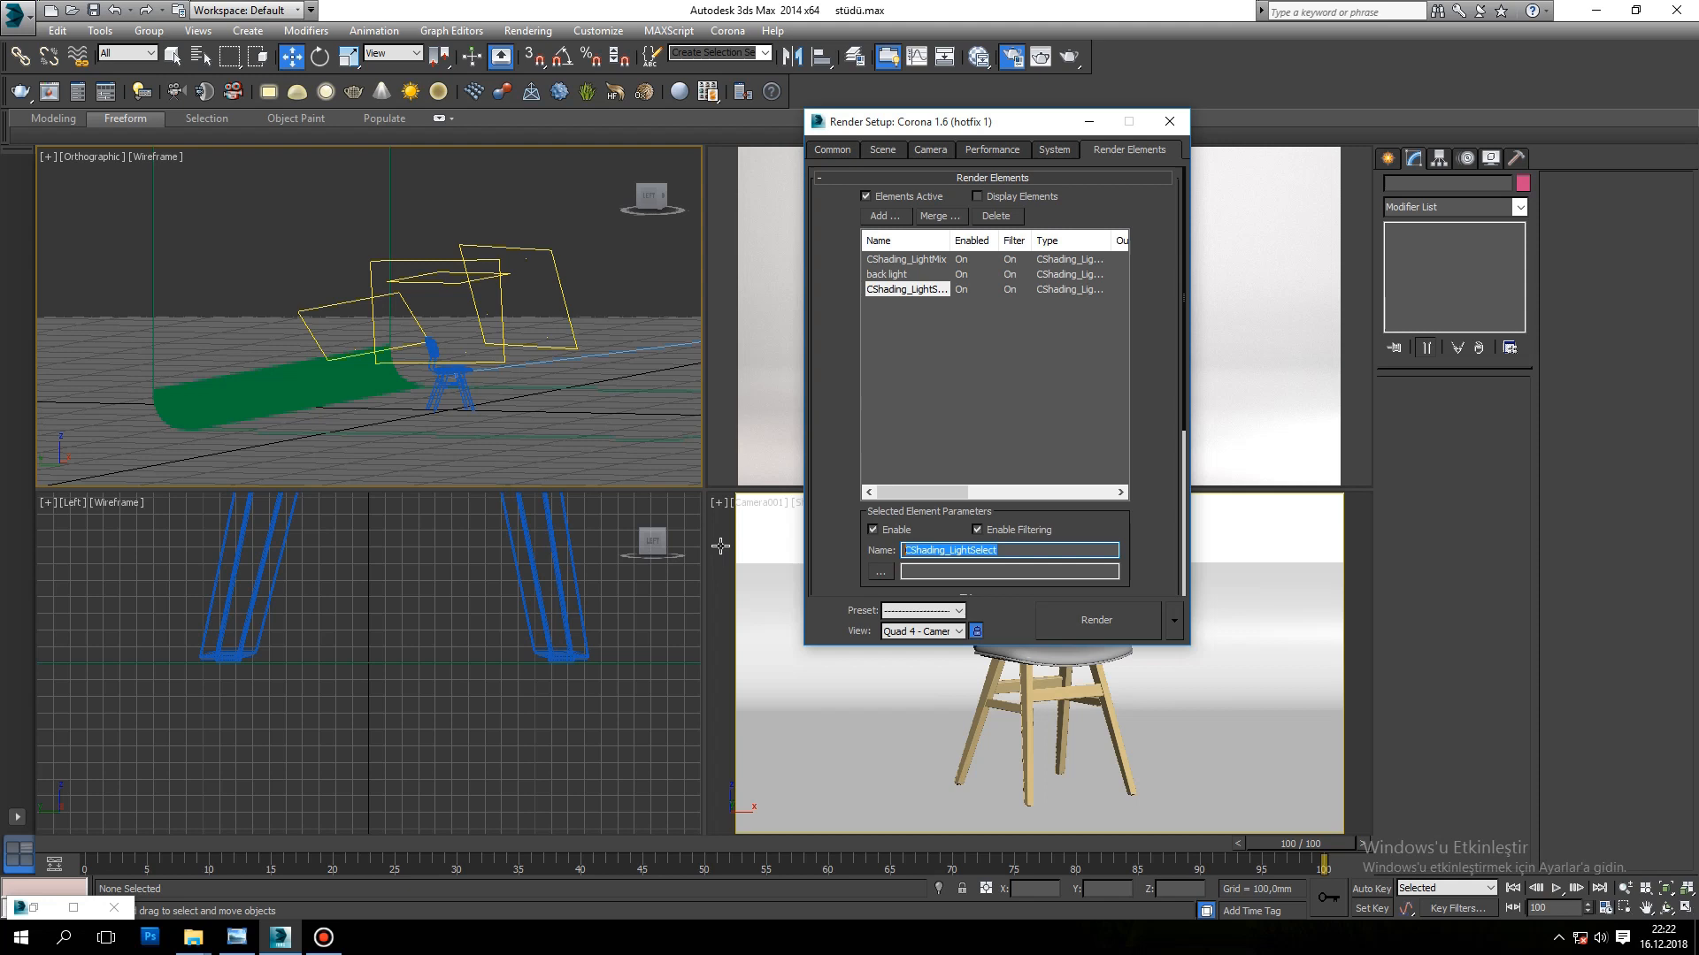
text(fill light)
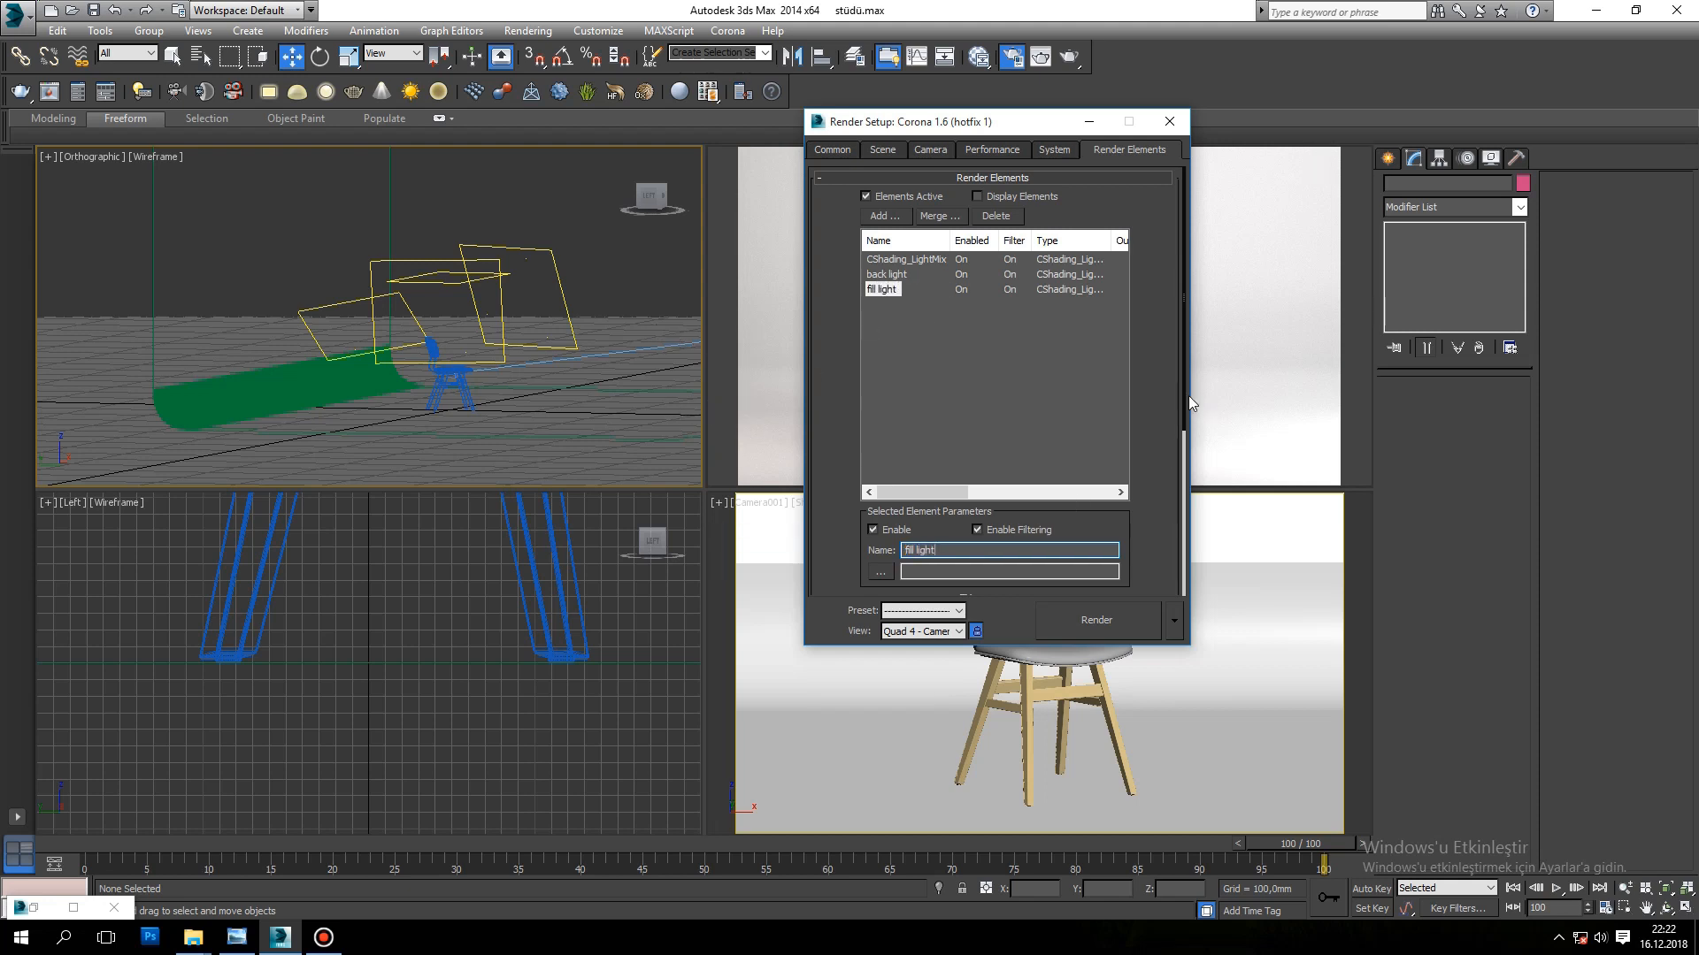
Step: Add a third CShading_LightSelect render element and include the main light as its light source
click(882, 217)
drag(1134, 324, 1134, 425)
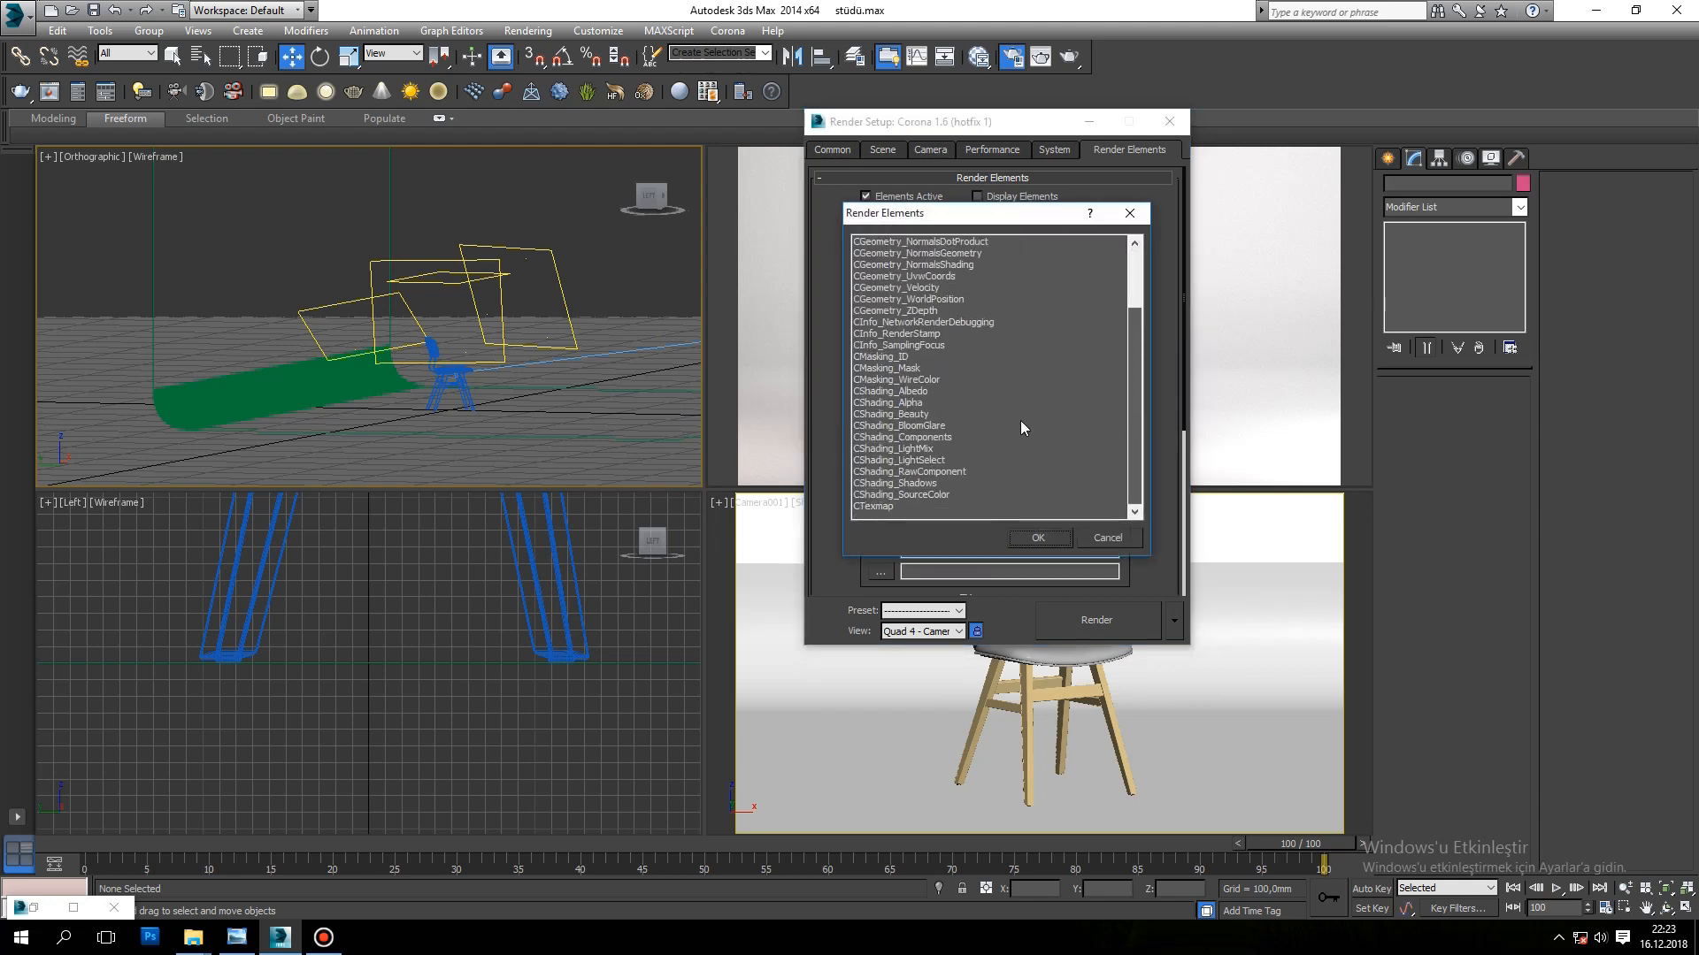
click(916, 461)
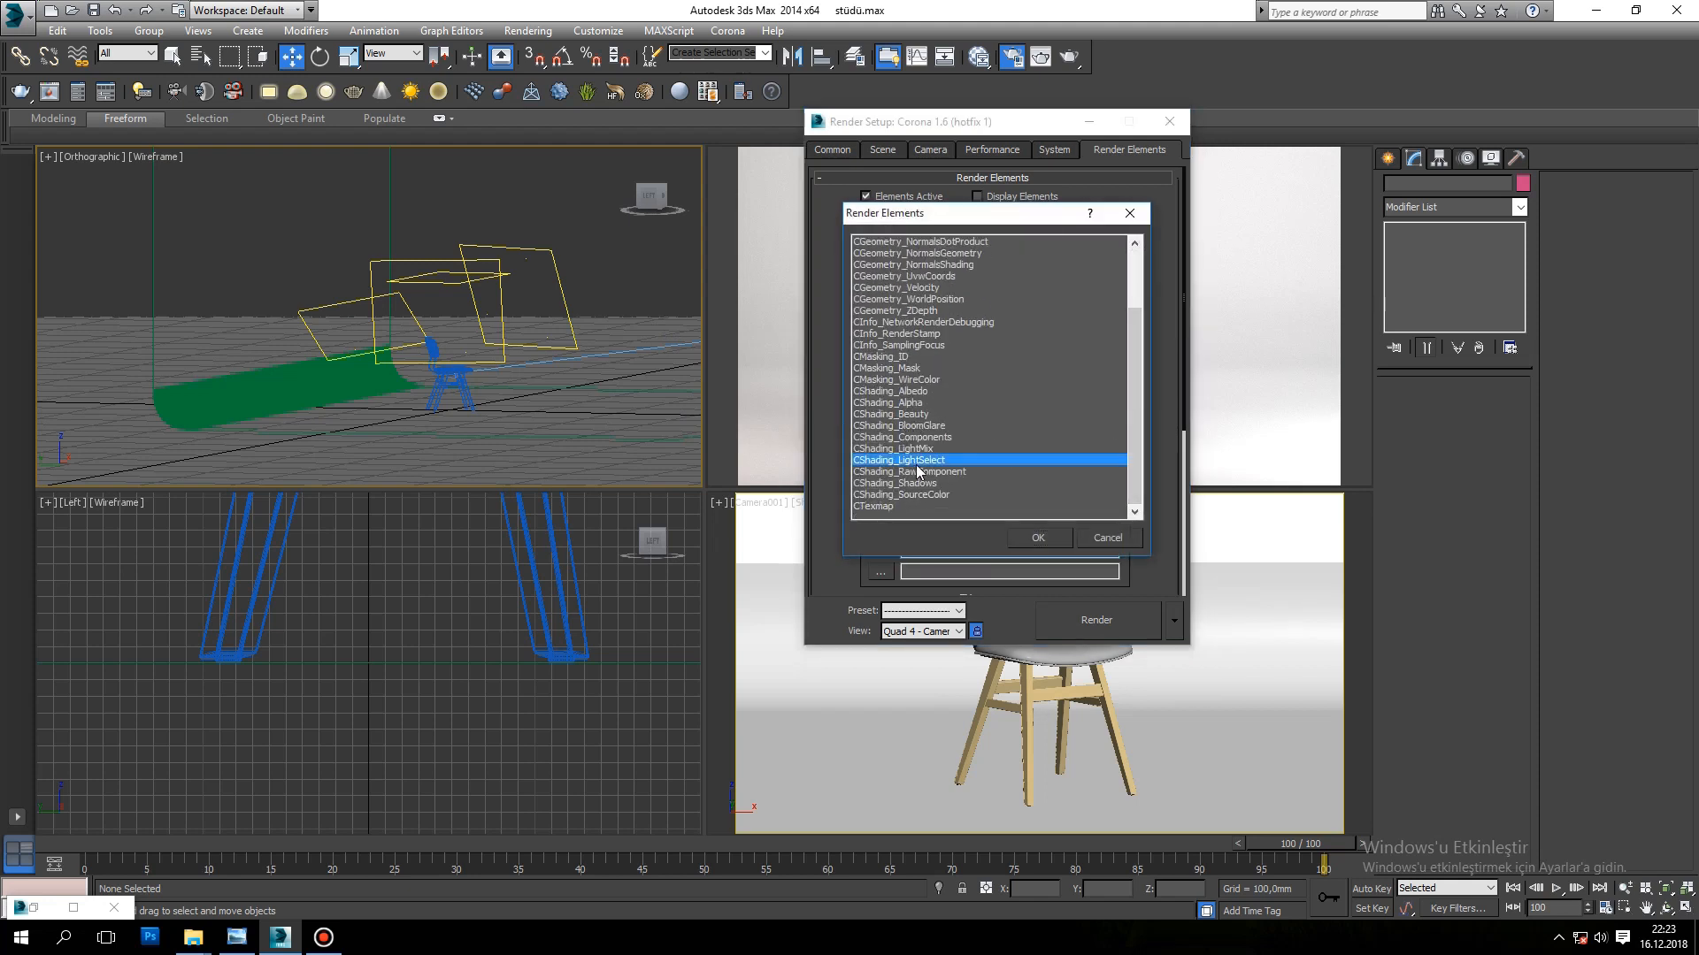
click(1037, 539)
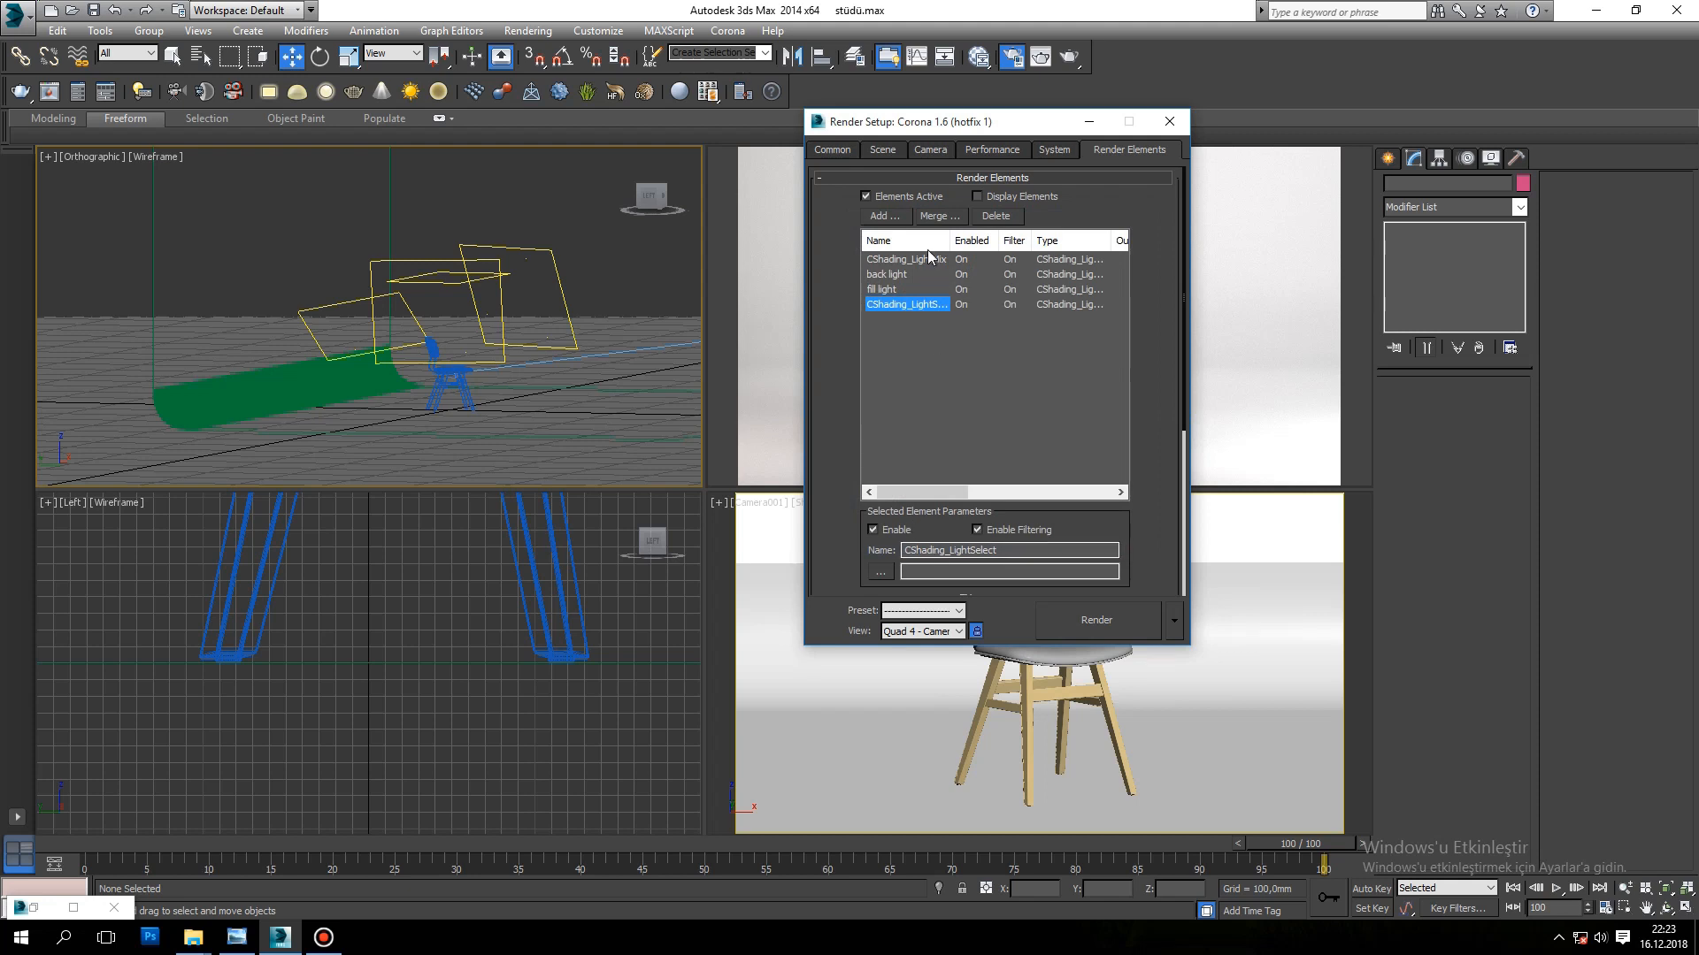
scroll(1177, 380, down, 5)
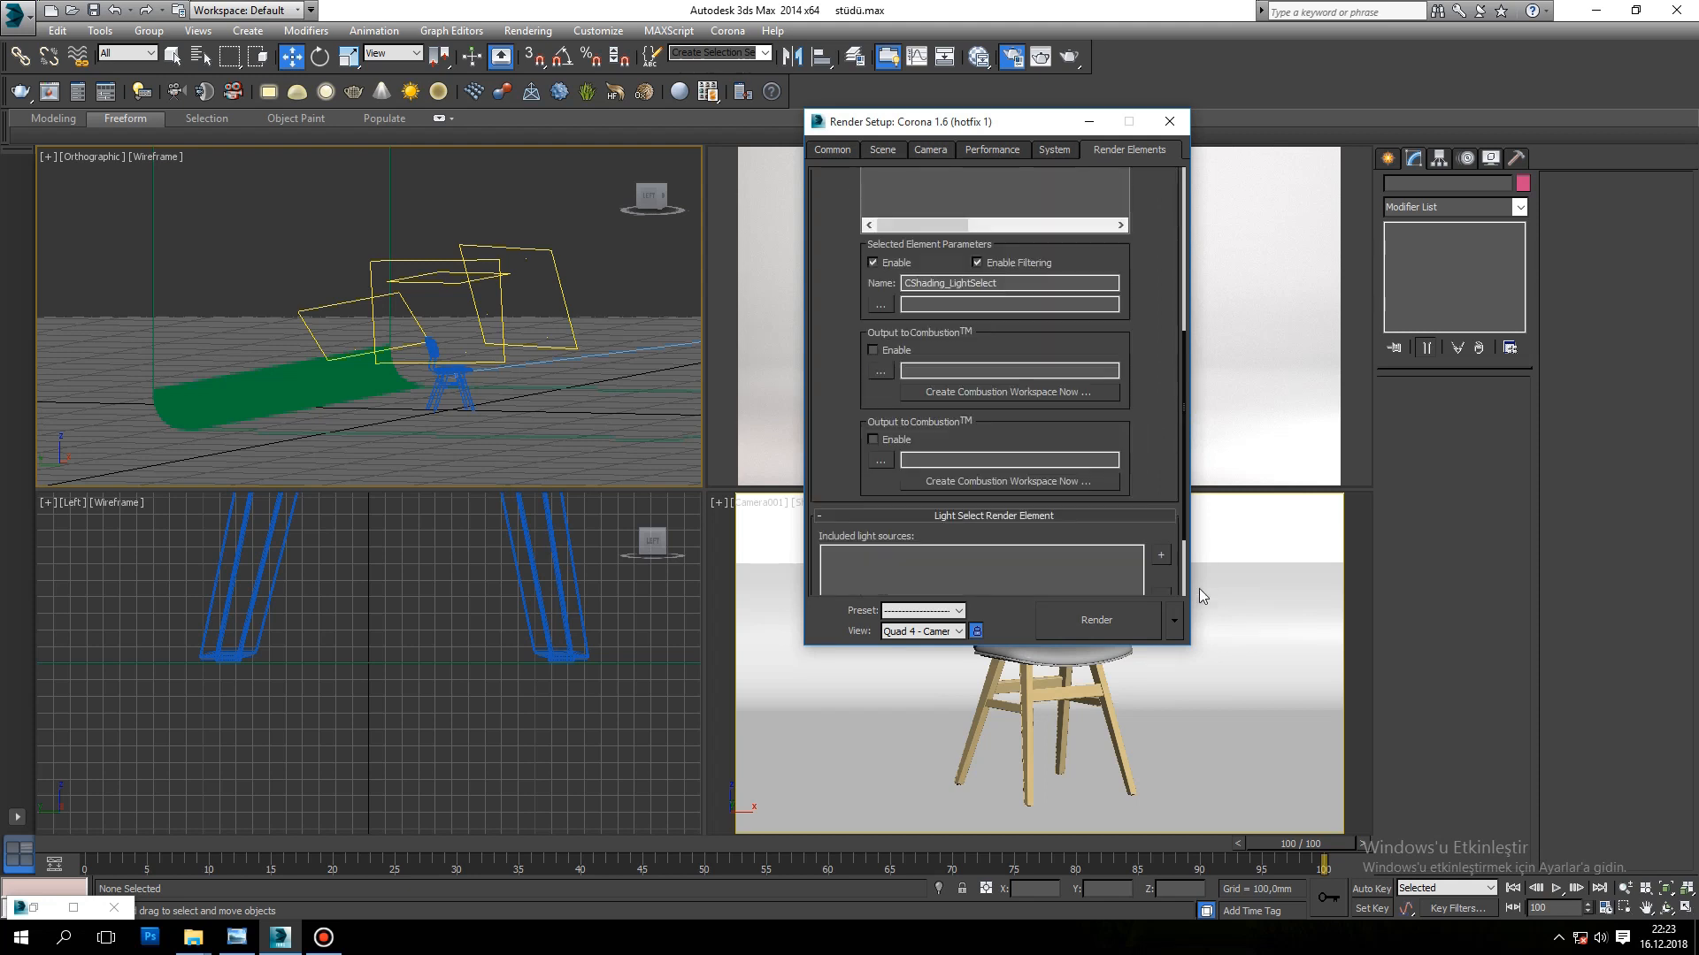
click(559, 280)
click(1162, 468)
drag(1183, 465, 1139, 191)
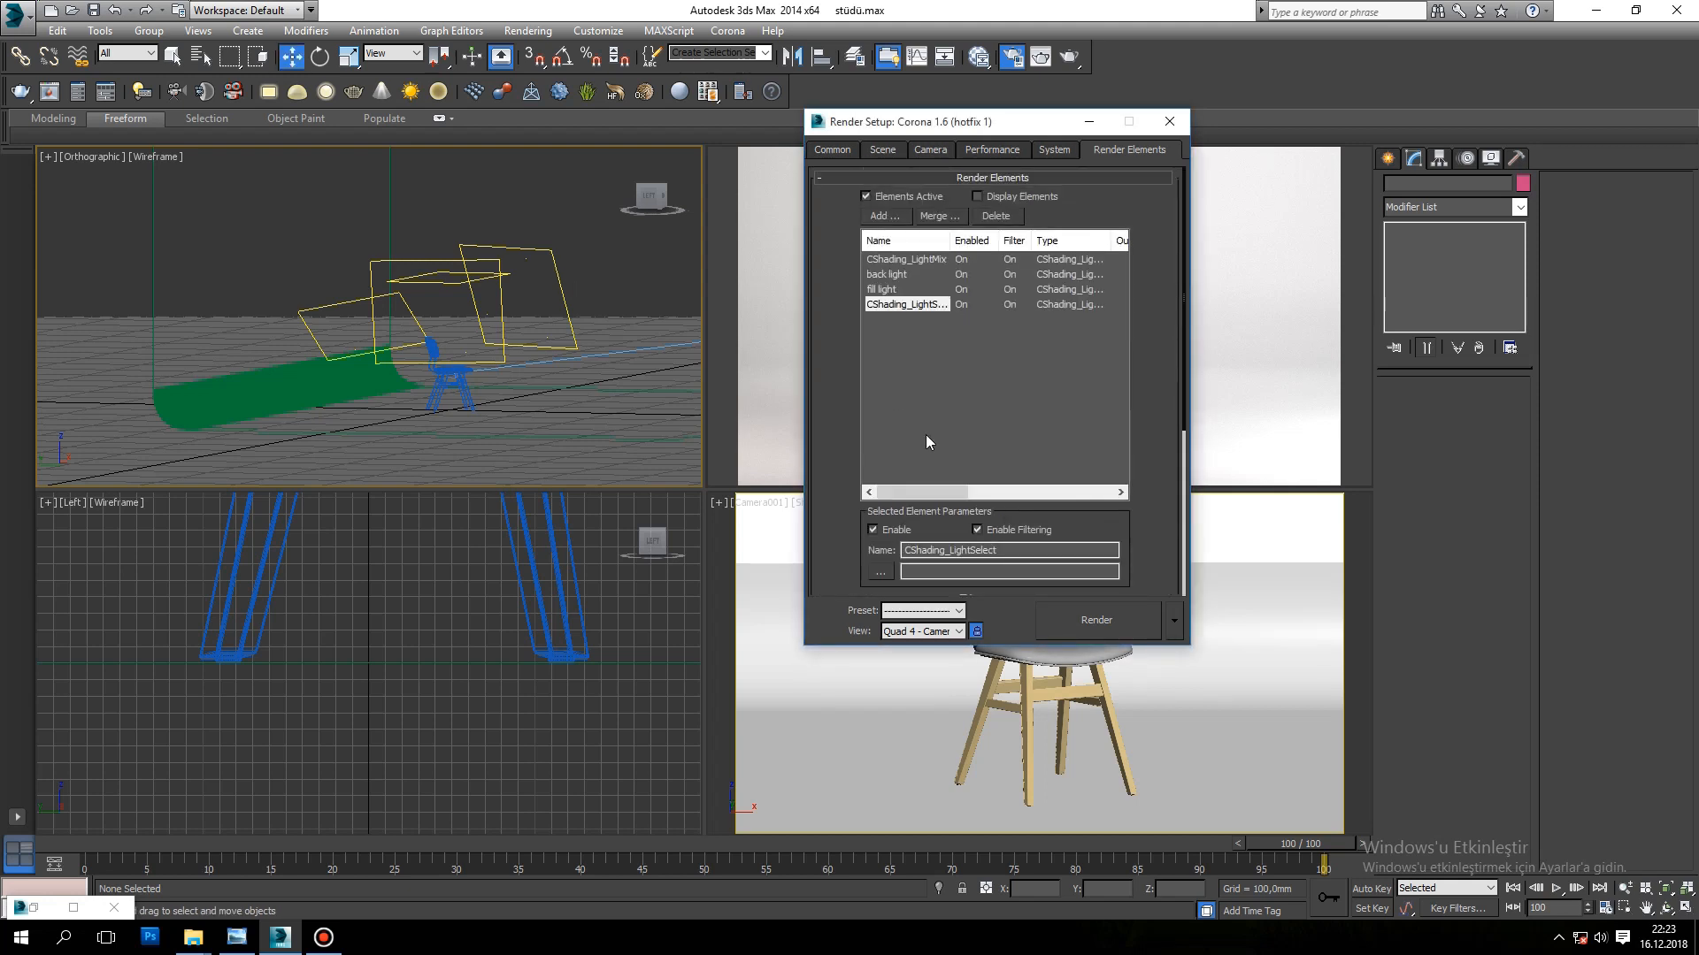
Step: Rename the newest LightSelect element as "main light" and check its included light source
double_click(1013, 546)
text(main light)
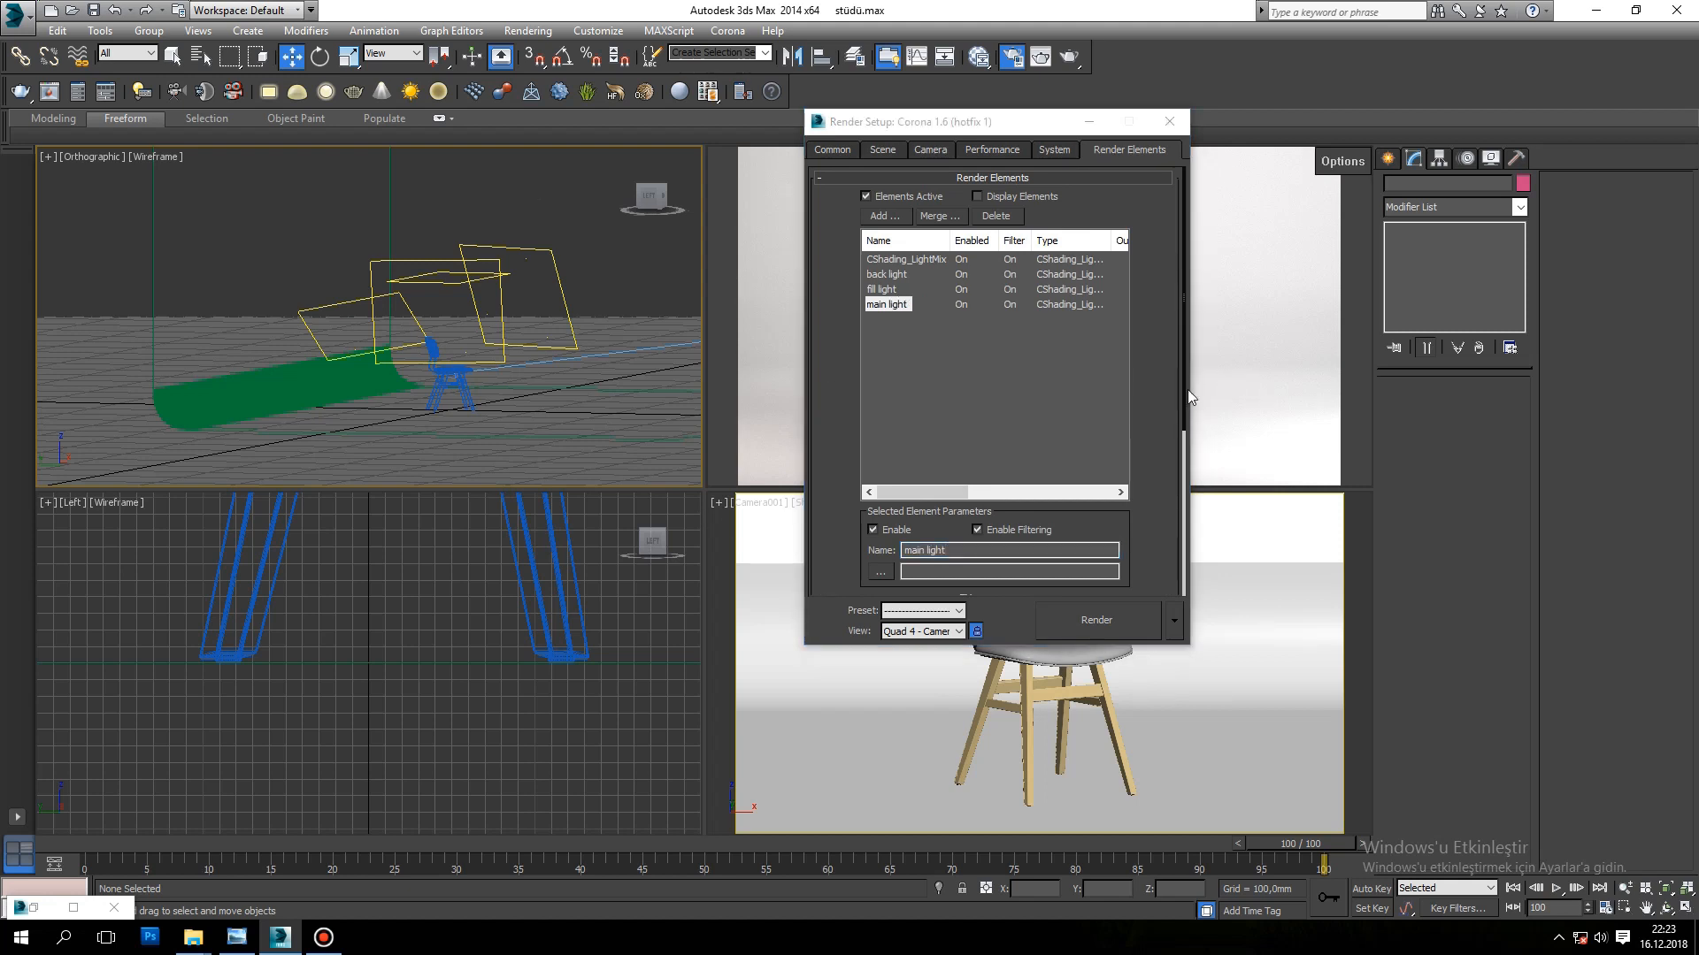
drag(1186, 384, 1183, 595)
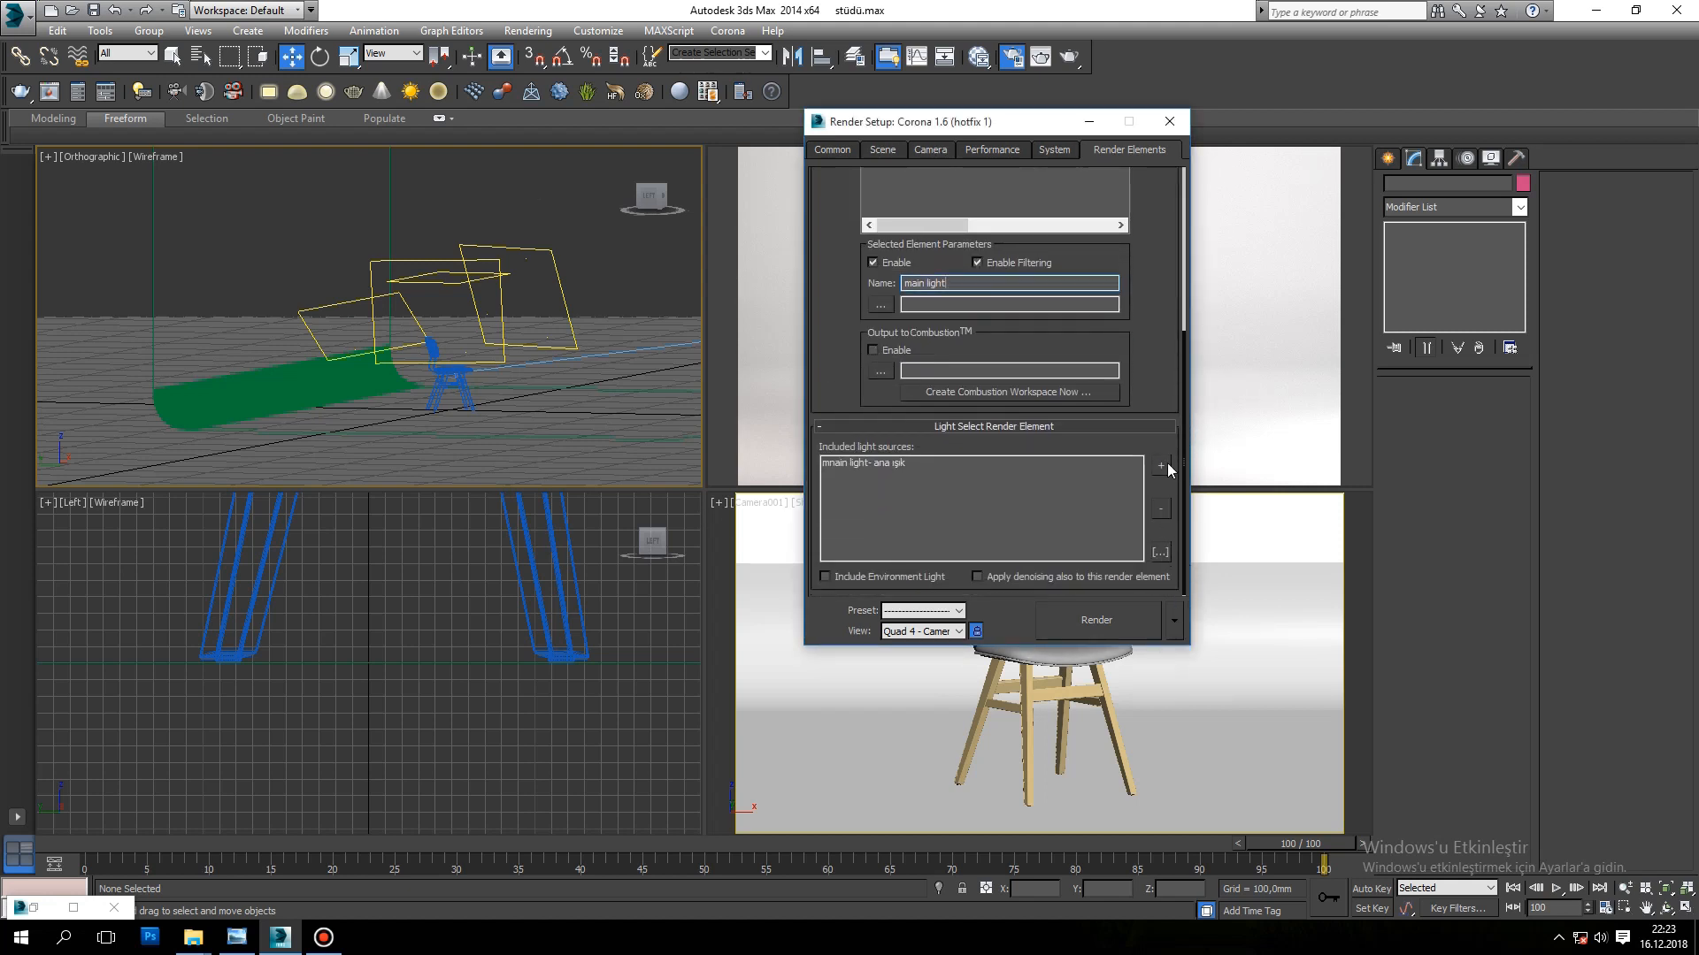
Step: Add a fourth CShading_LightSelect render element and include the overhead light CoronaLight001 as its light source
drag(1186, 375, 1162, 164)
click(879, 220)
drag(1136, 350, 1136, 405)
click(911, 460)
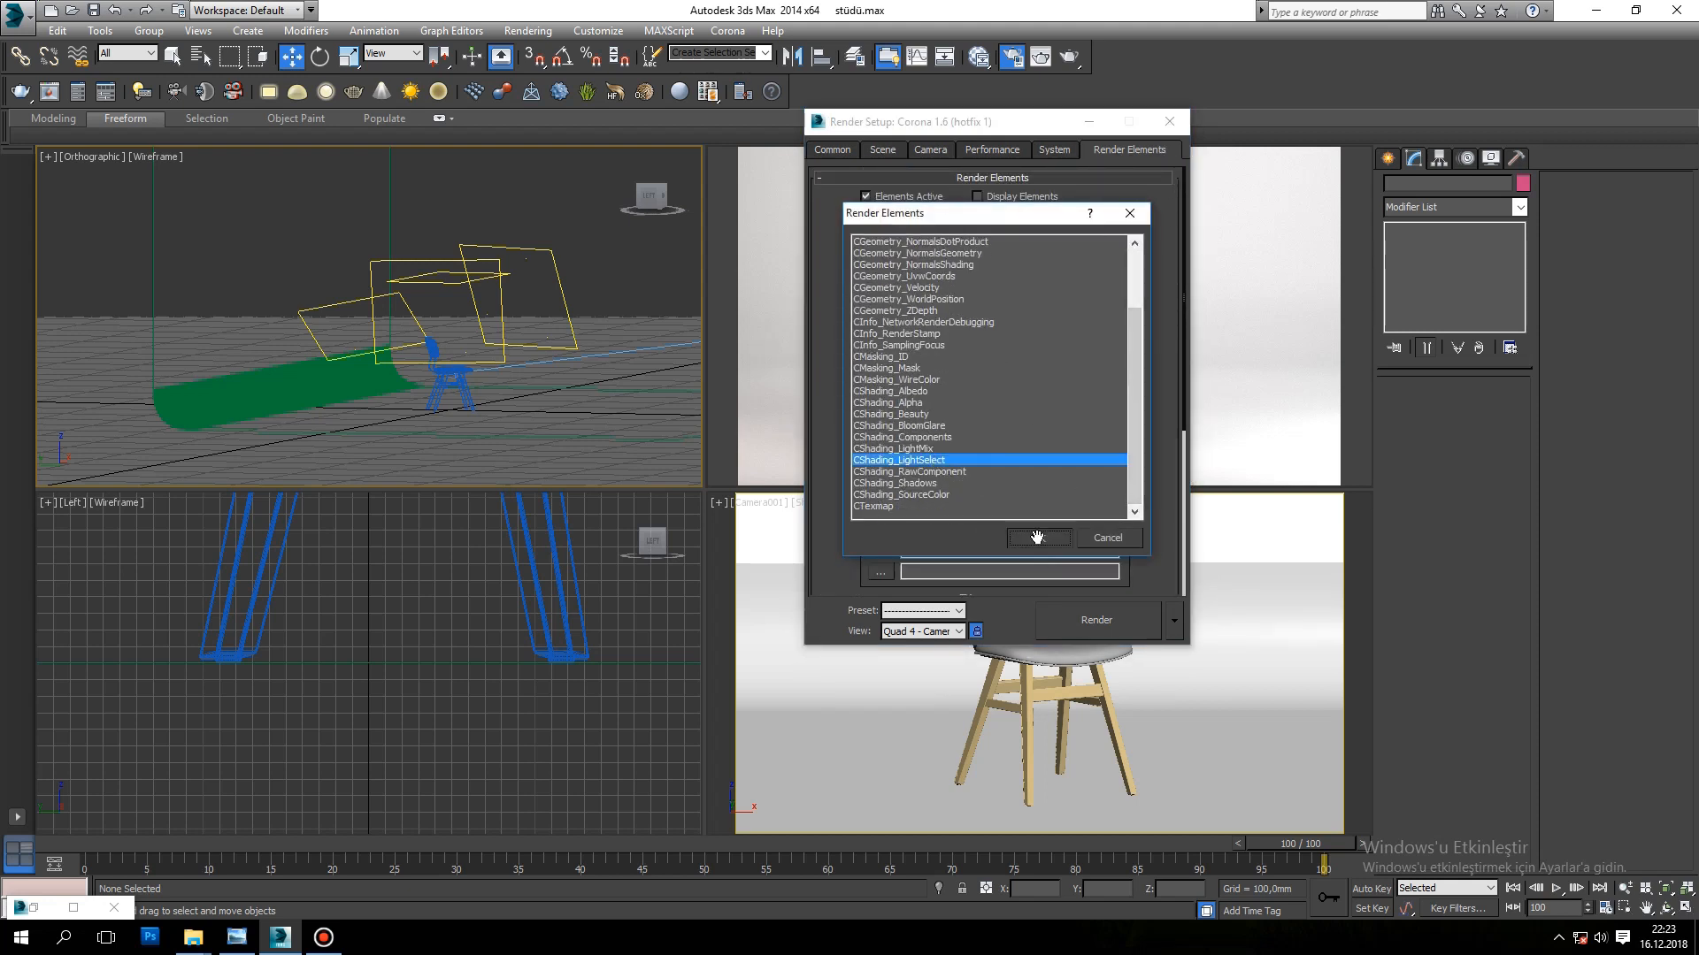
click(1037, 538)
scroll(1181, 372, down, 5)
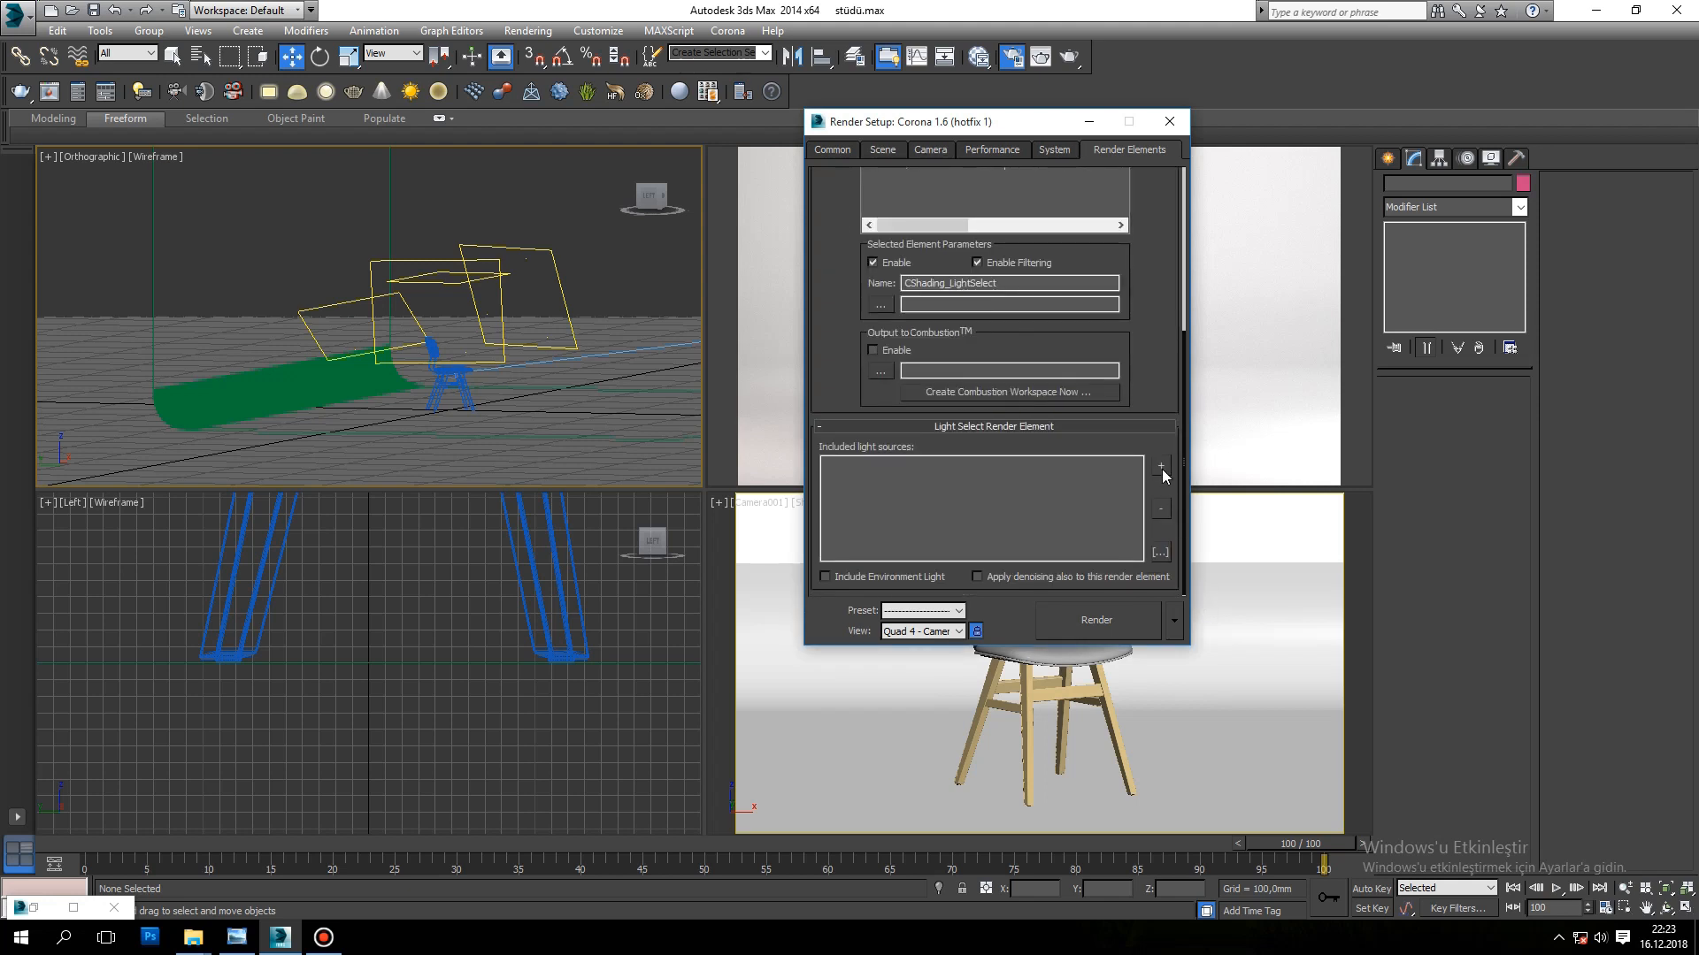
click(458, 292)
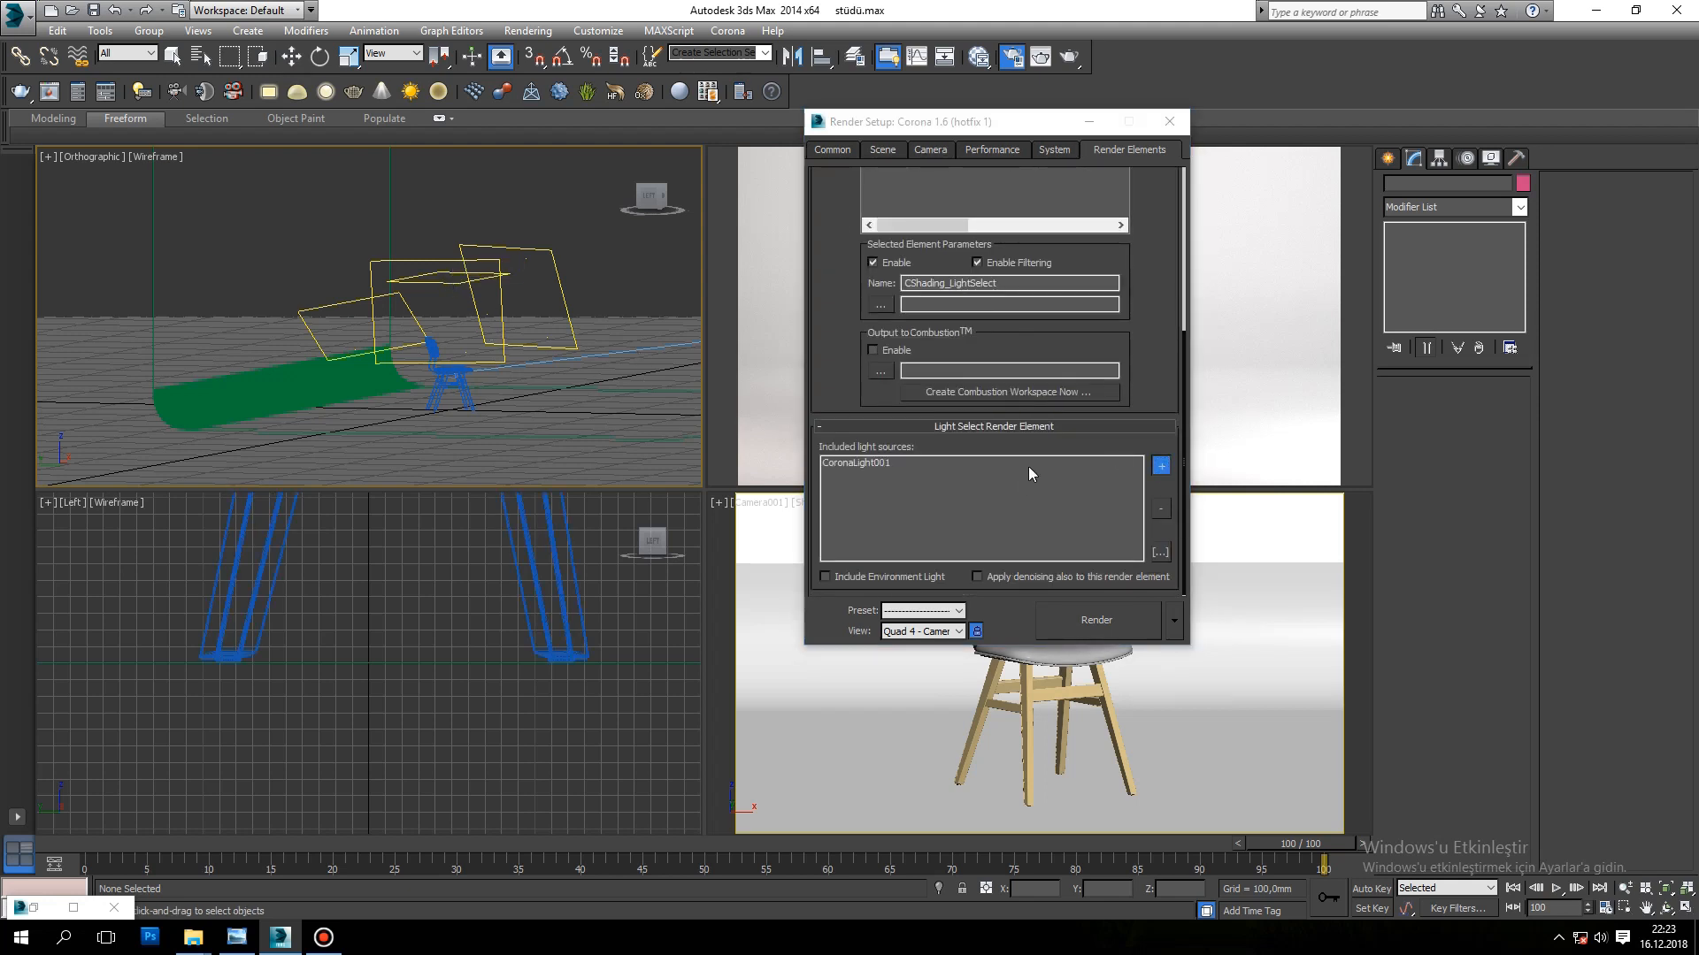
Step: Rename the LightSelect element of the overhead light as "top-optional"
scroll(1186, 449, up, 5)
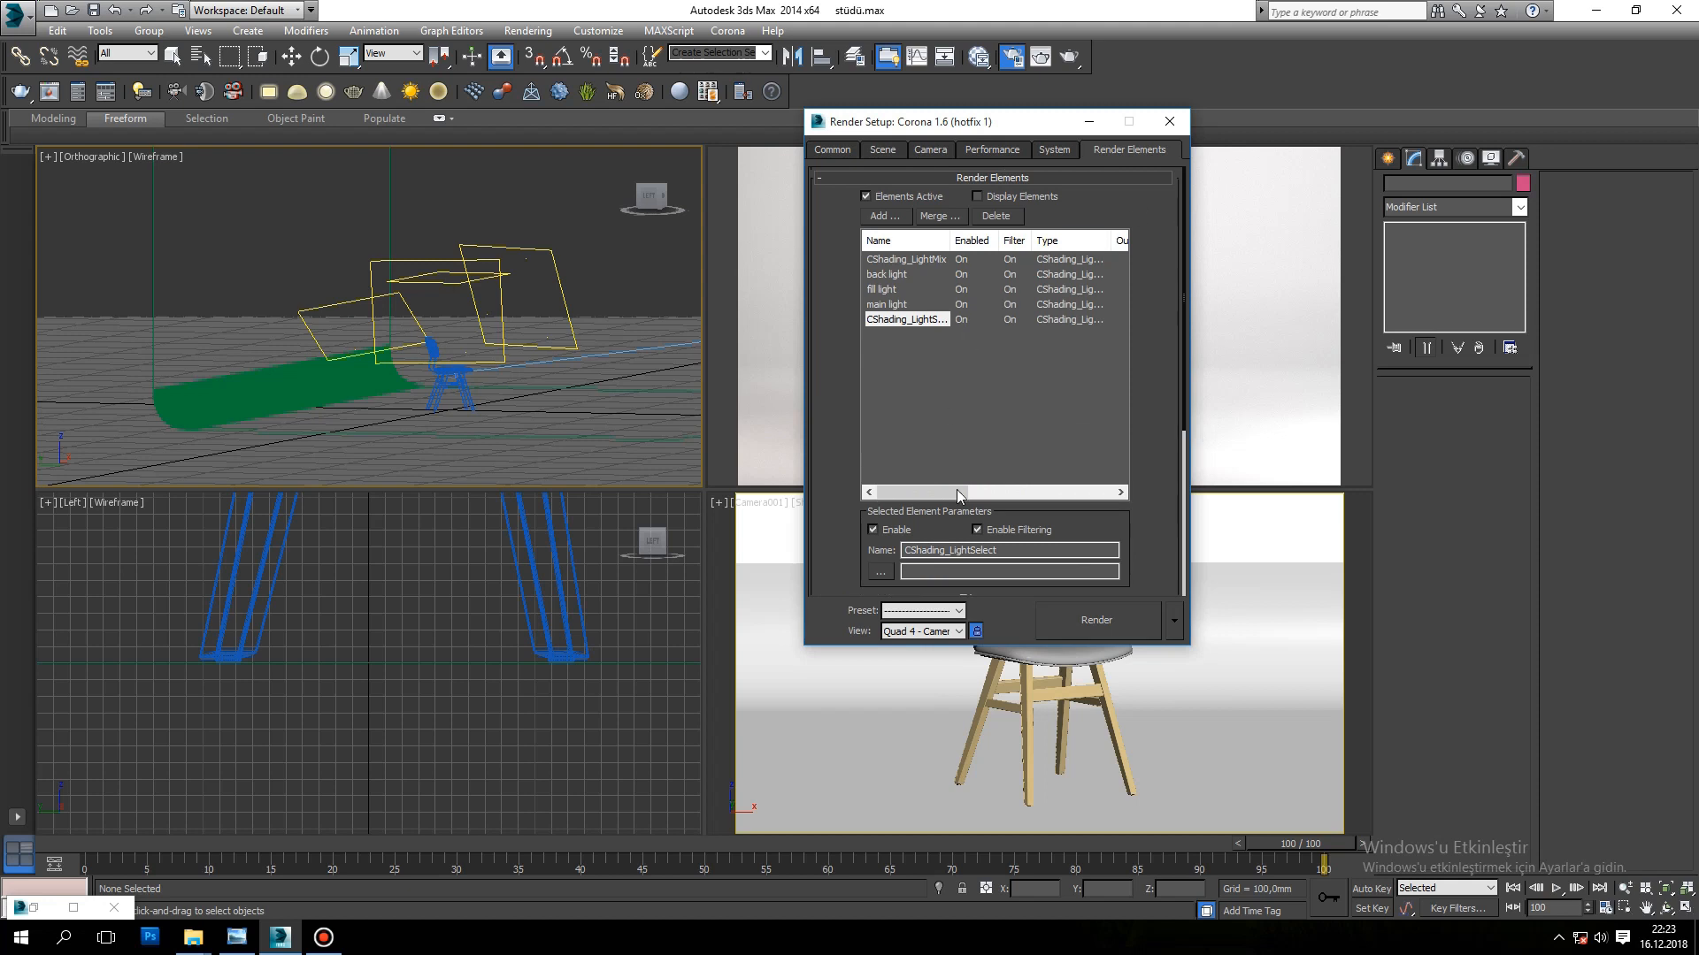
double_click(1000, 550)
text(top-optional)
click(601, 326)
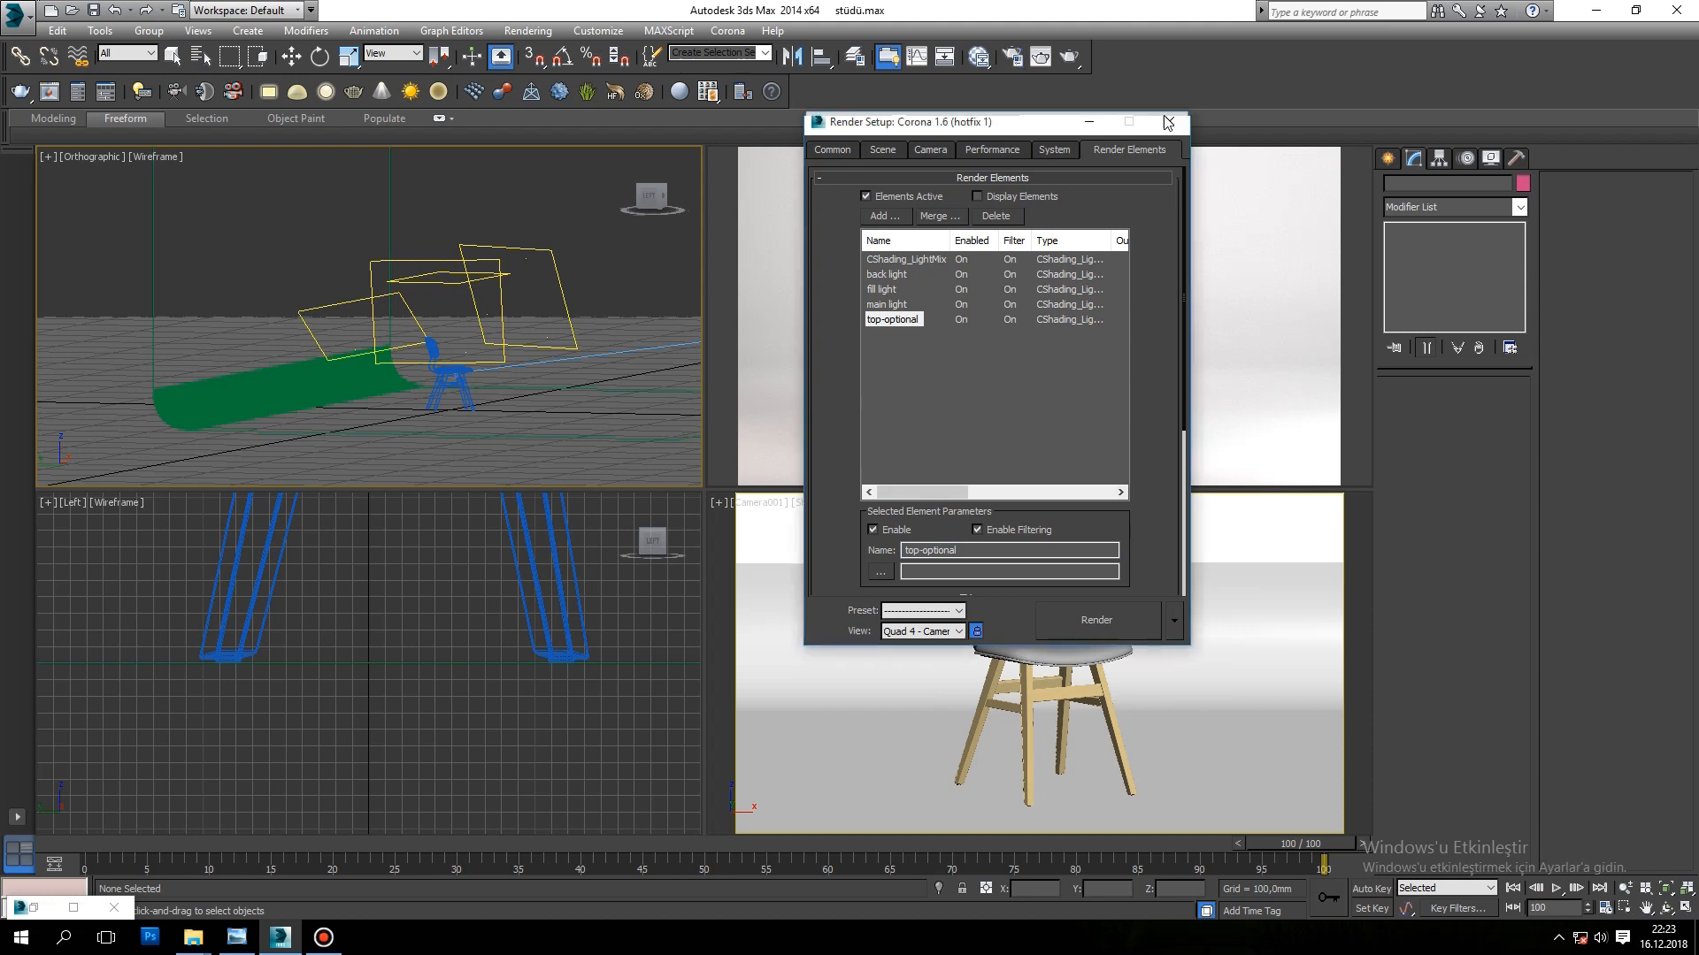
Step: Close the render setup, render the camera view, and maximize the frame buffer with the whole image in view
click(1169, 121)
key(w)
click(998, 546)
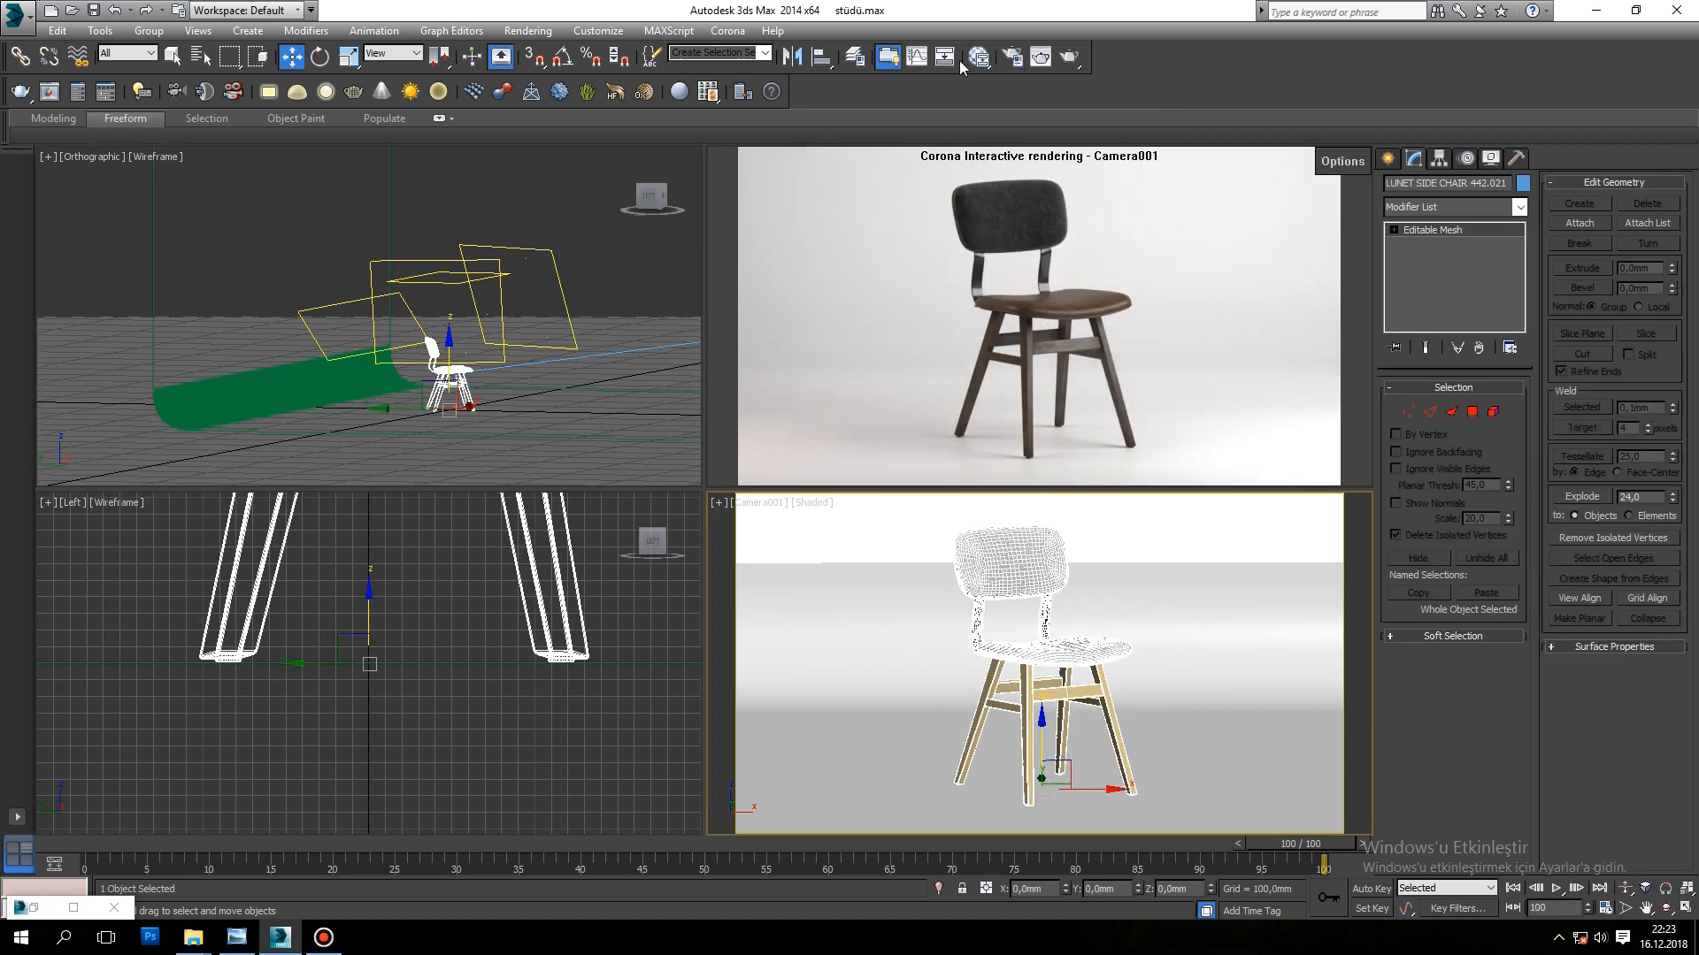
click(1078, 60)
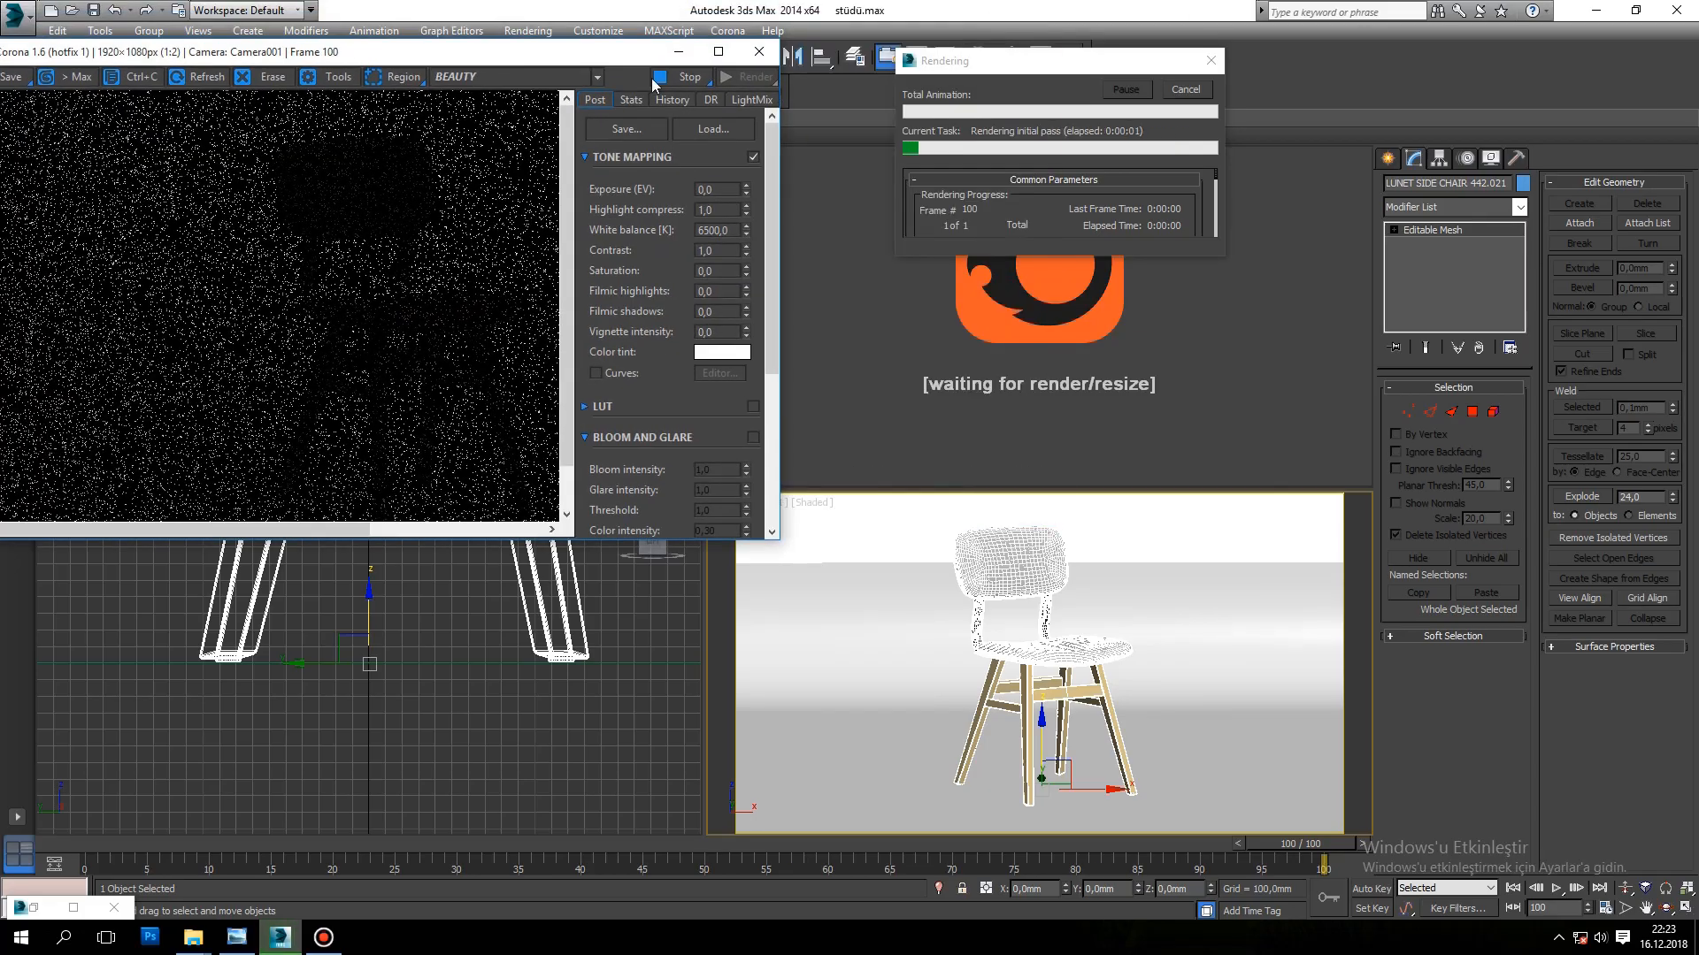
click(997, 10)
scroll(771, 396, up, 1)
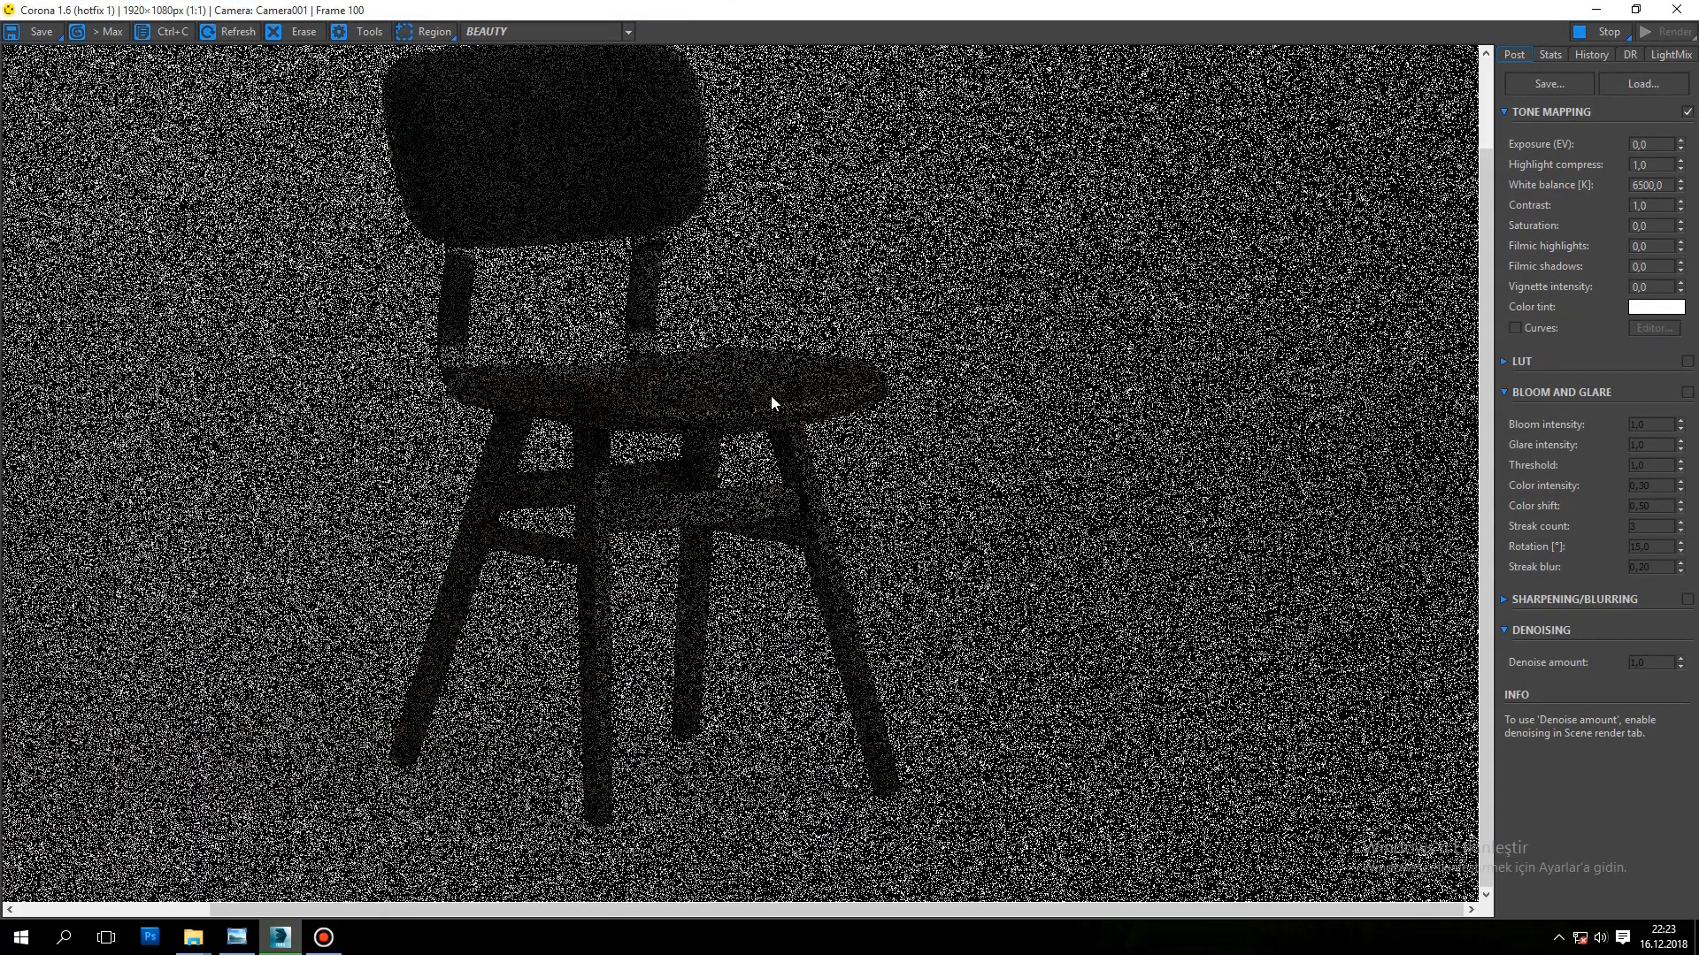
scroll(772, 395, down, 1)
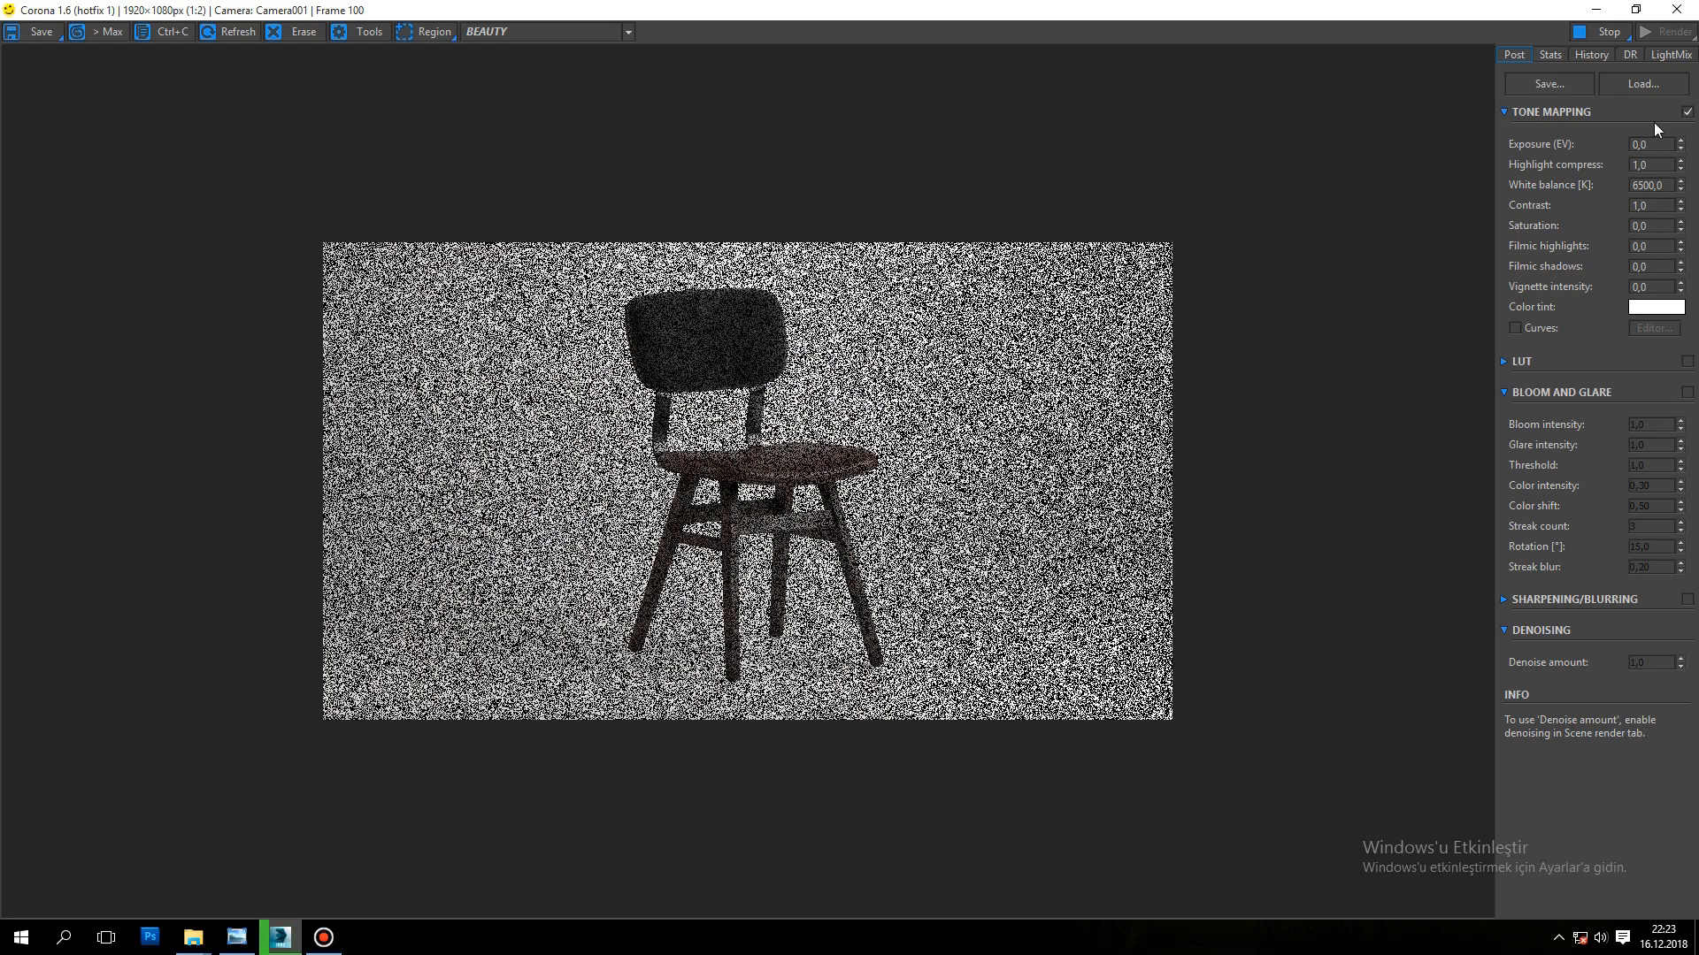
Step: Open the LightMix controls and switch the back light off and on to examine its effect on the render
click(1660, 56)
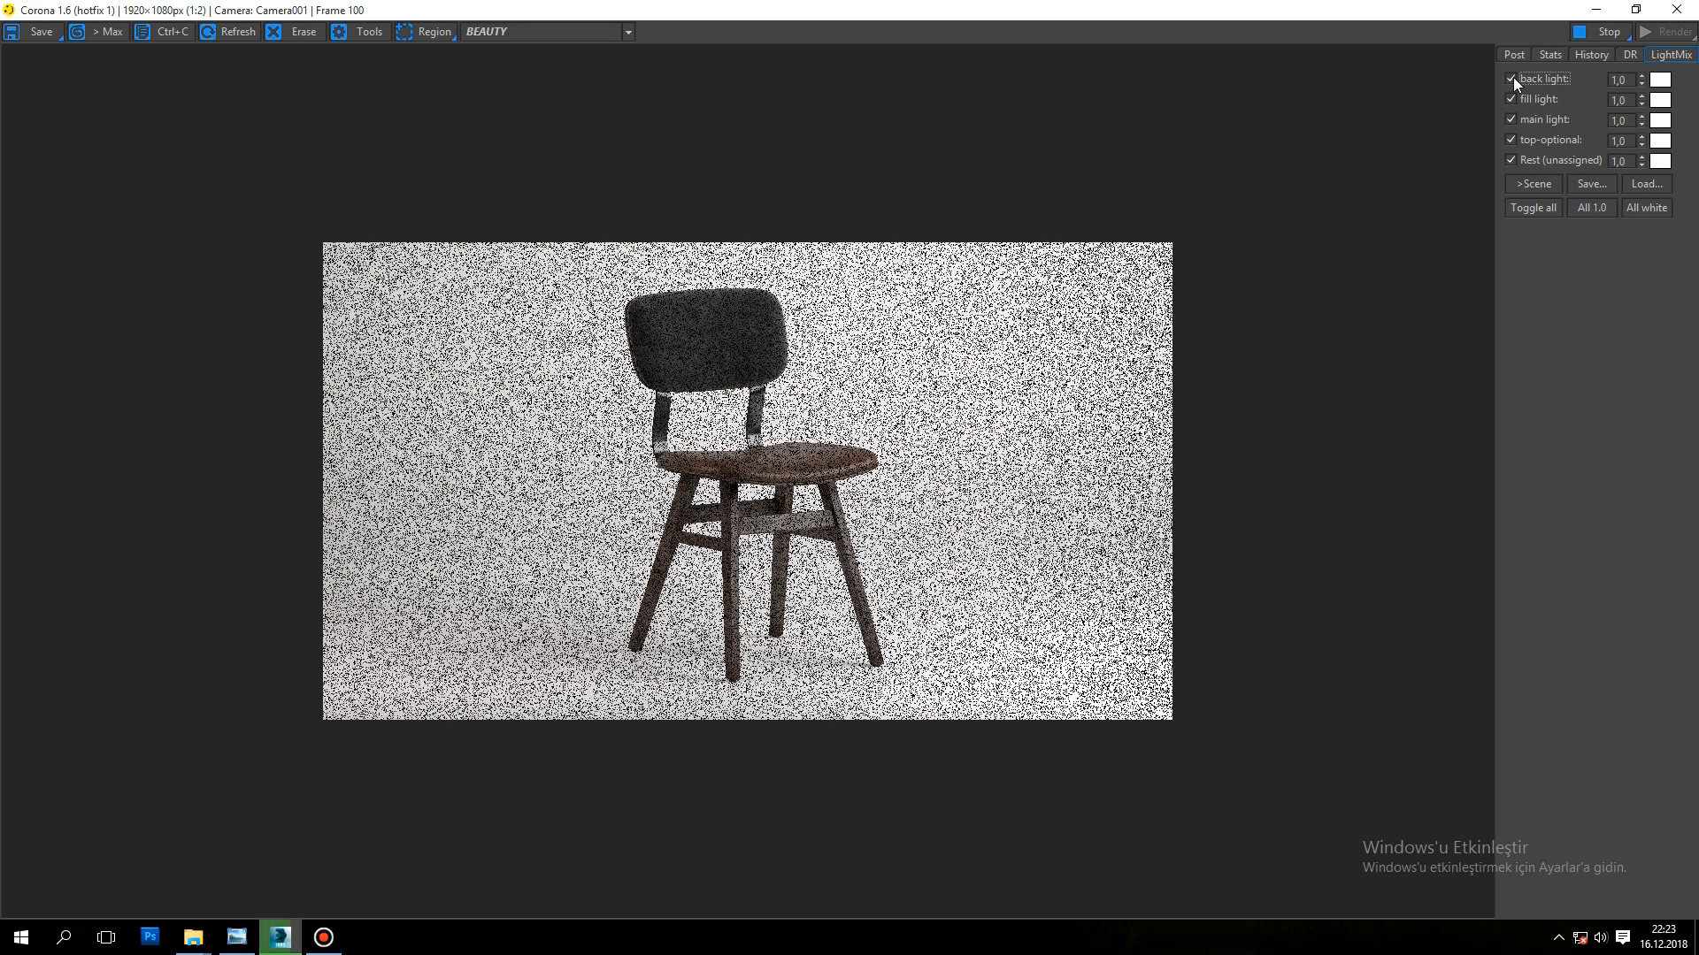
click(1512, 78)
click(1512, 77)
click(1513, 78)
click(1512, 79)
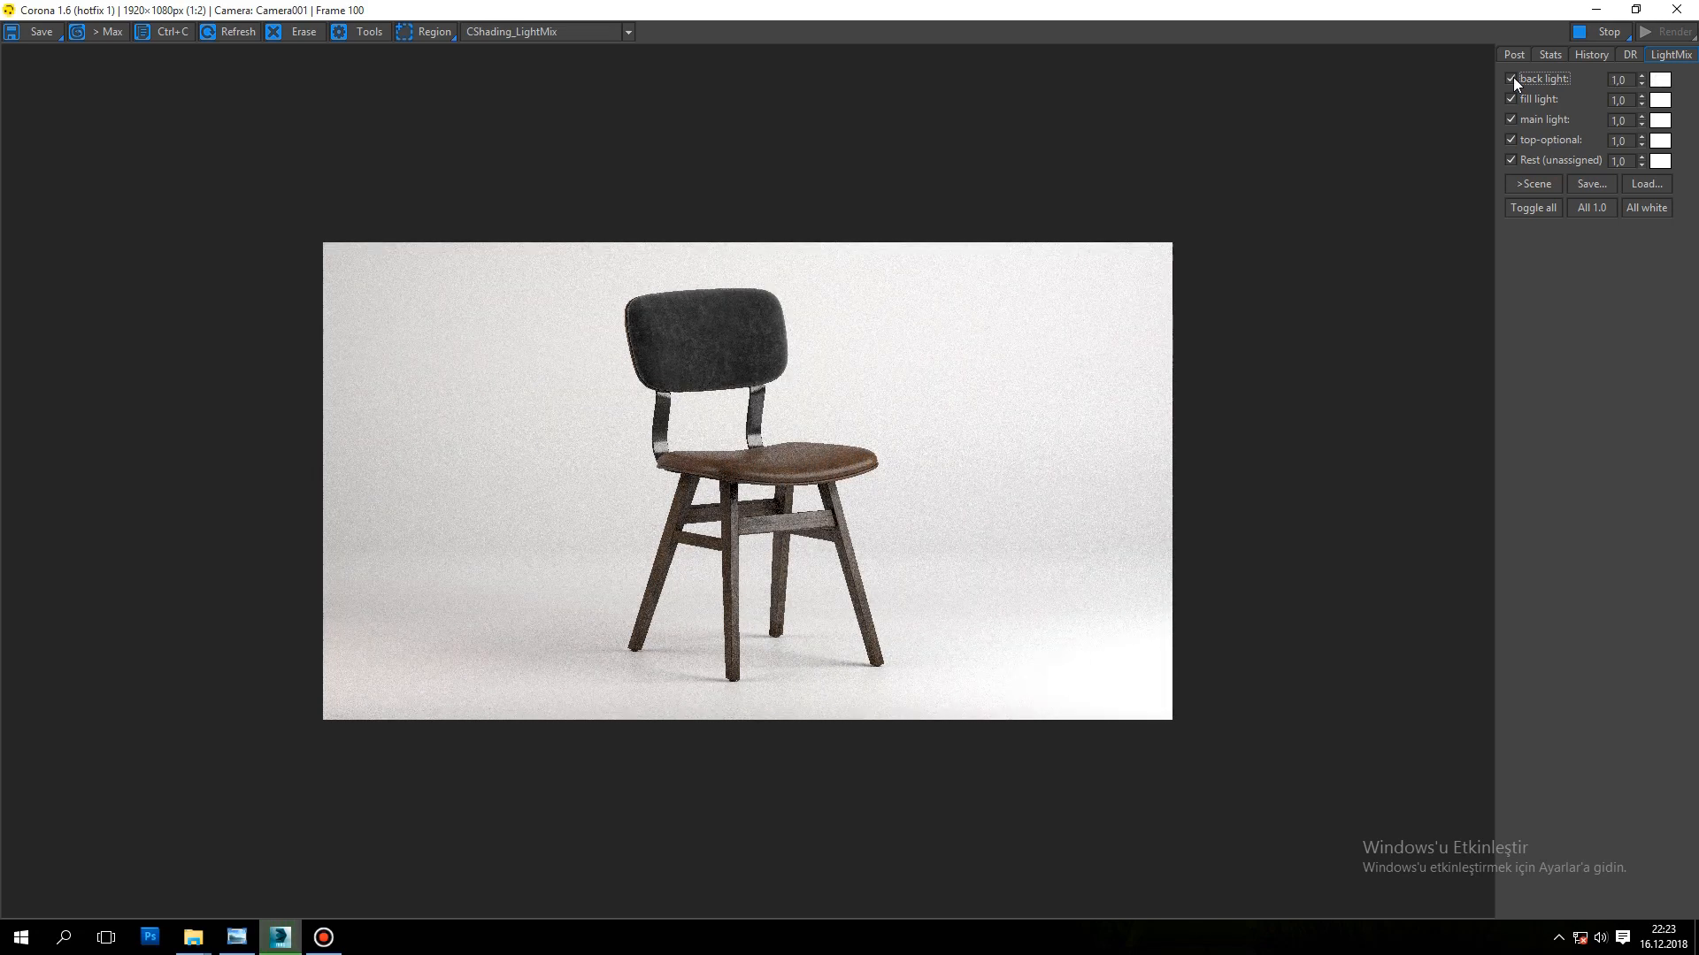
Step: Compare the render with and without the fill light and set the fill light's mix intensity to 0,7
click(1511, 99)
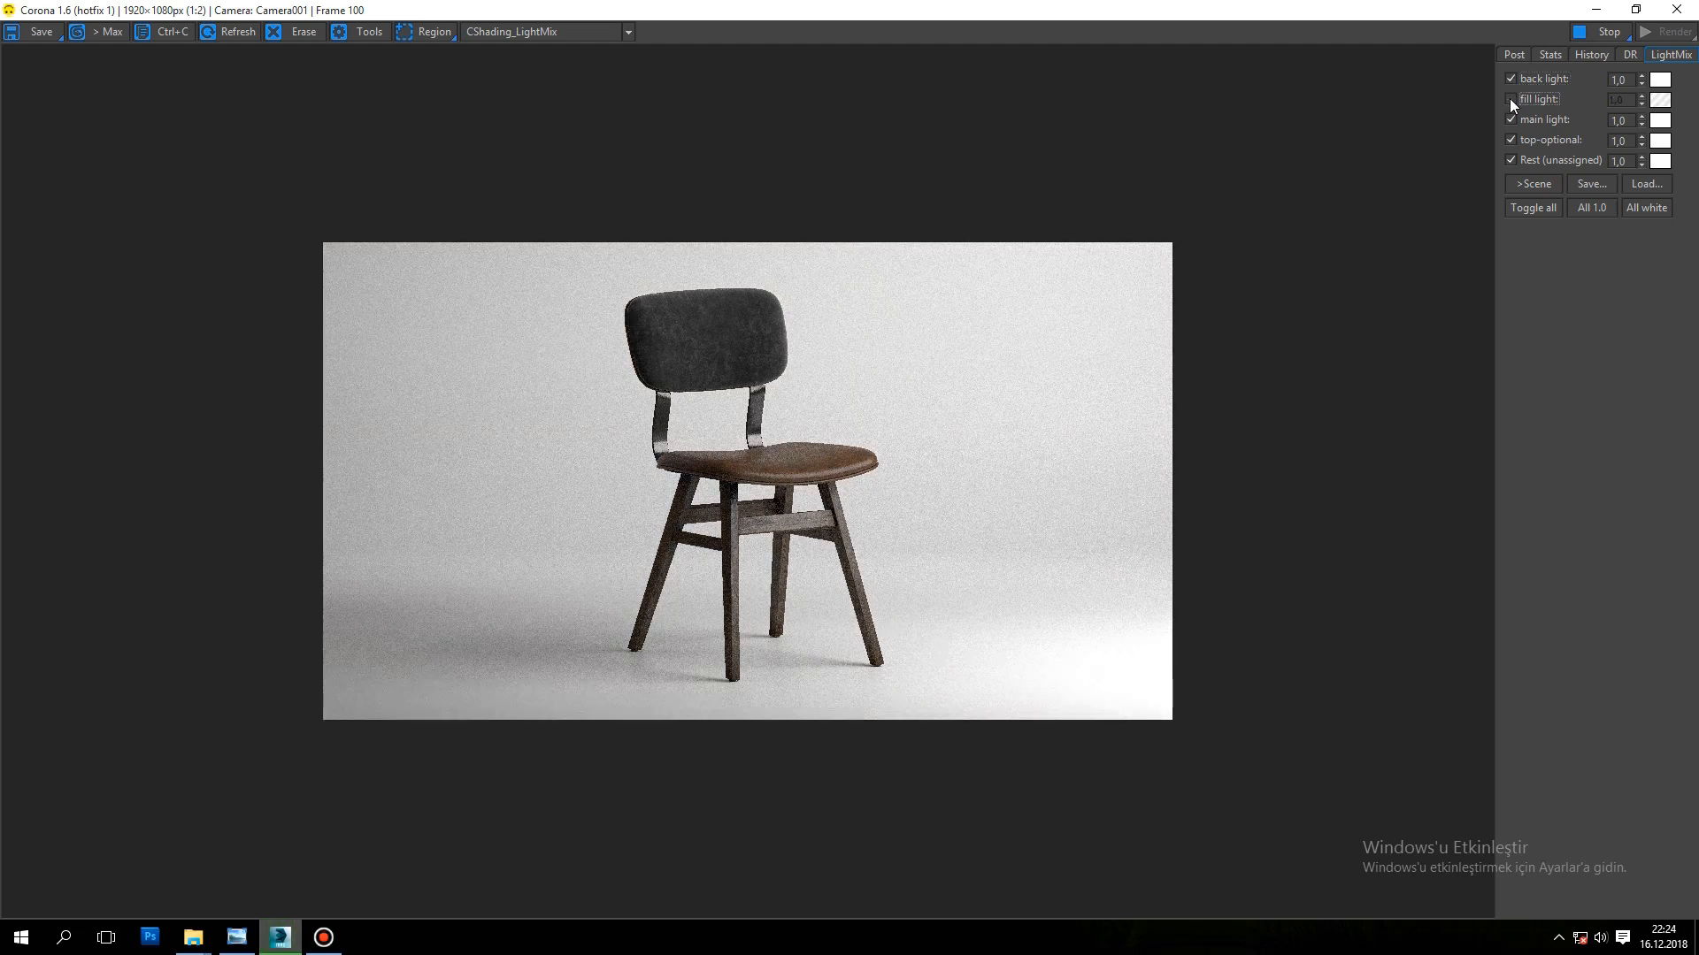
click(1510, 99)
click(1510, 99)
click(1510, 99)
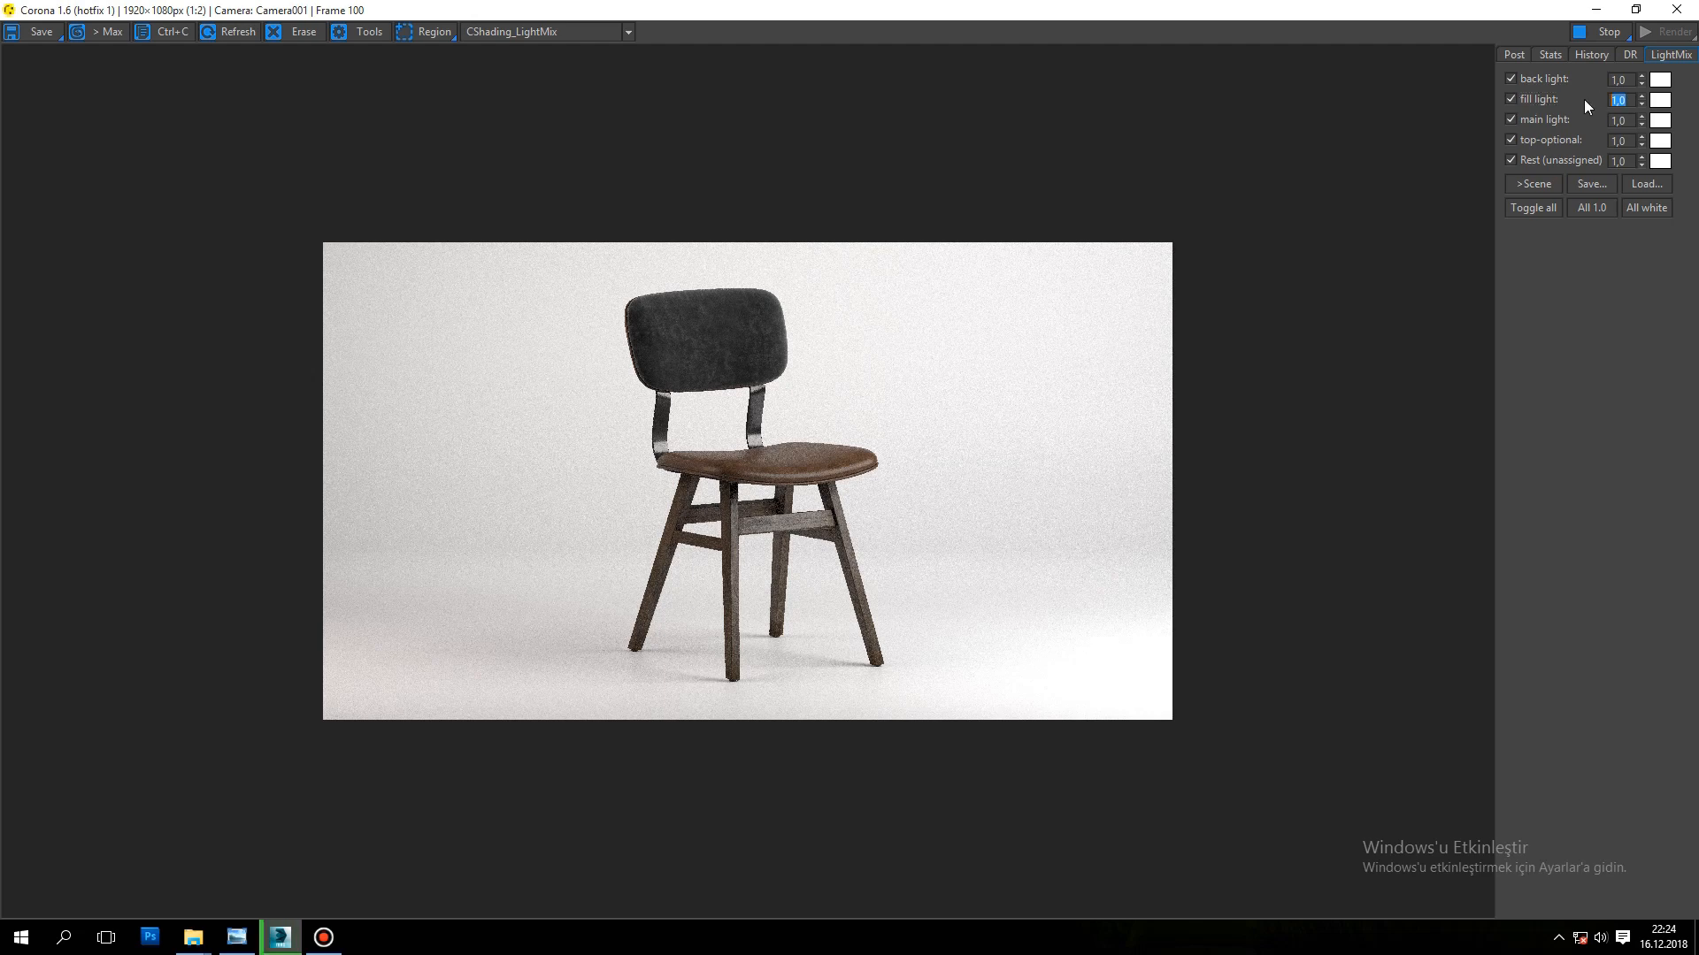
text(0,7)
key(Return)
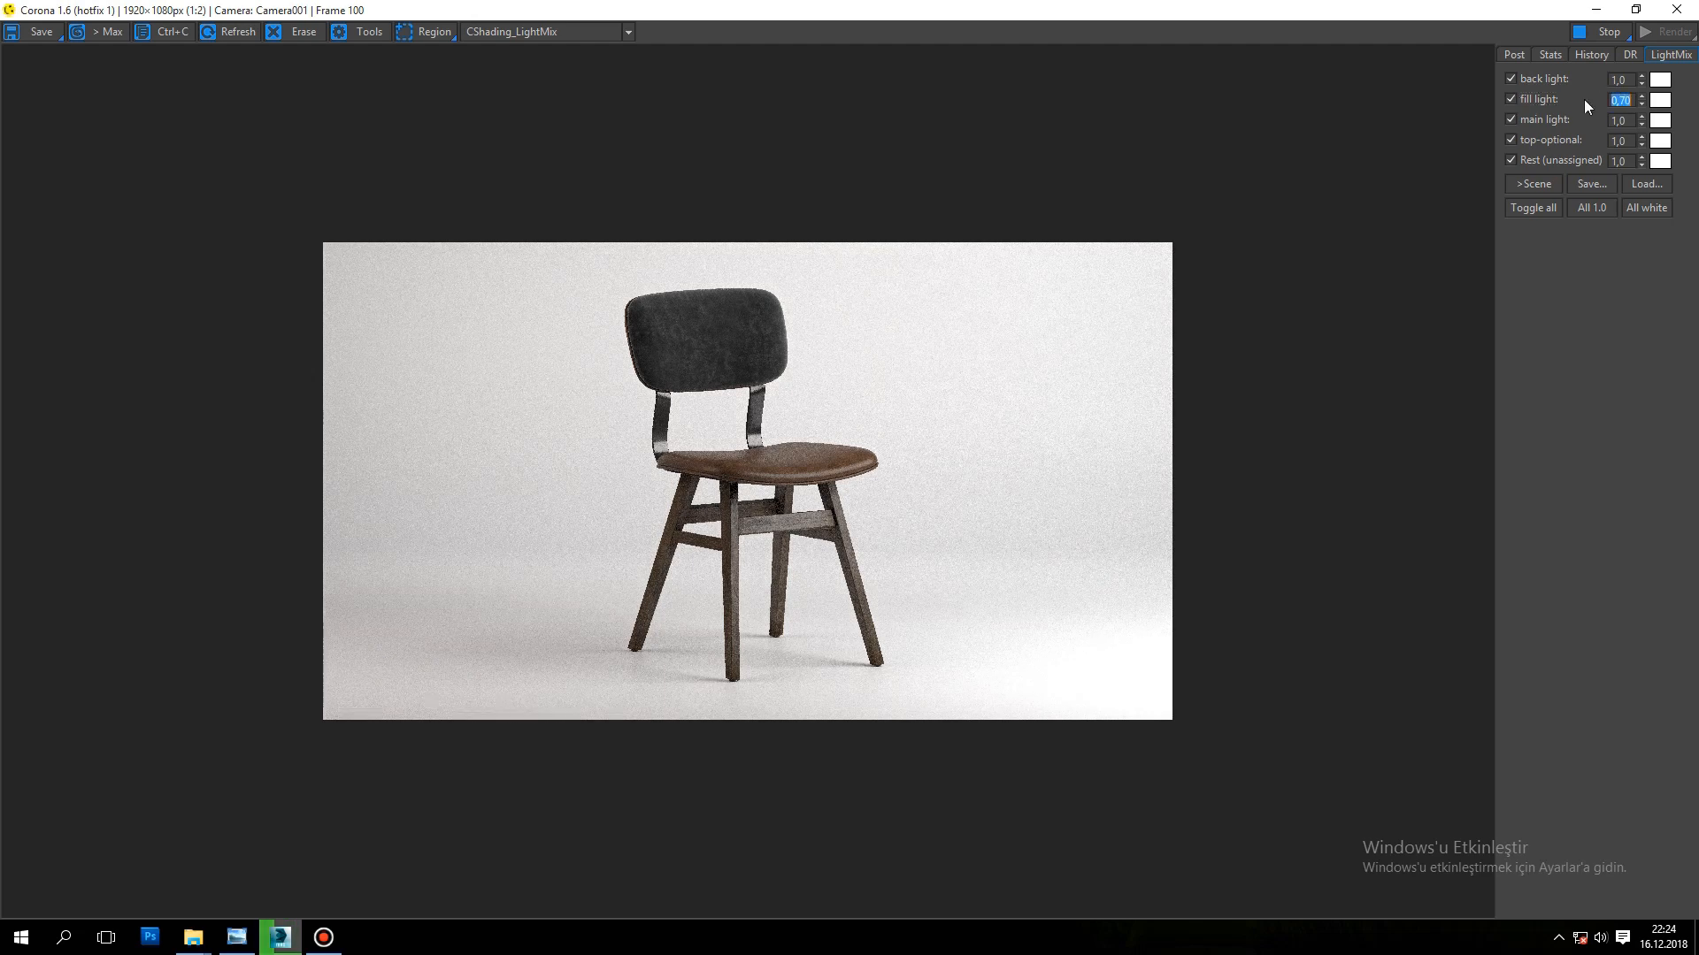
Step: Switch the main light off and on in the light mix to examine its contribution
click(1511, 120)
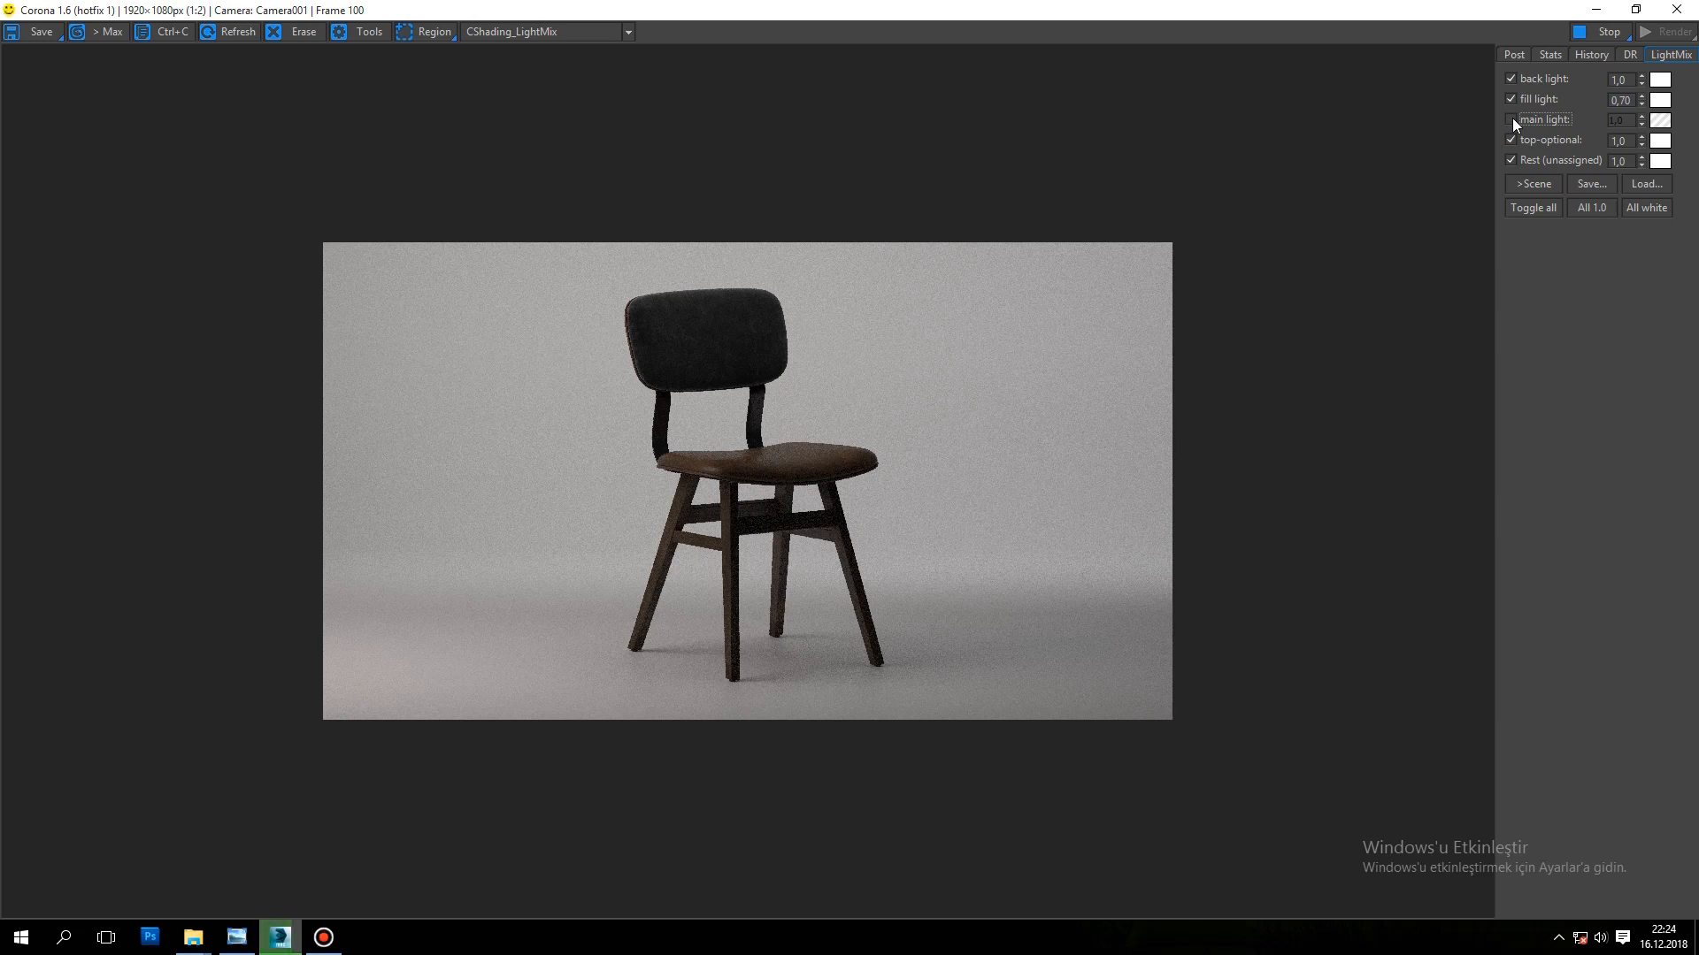
click(1512, 120)
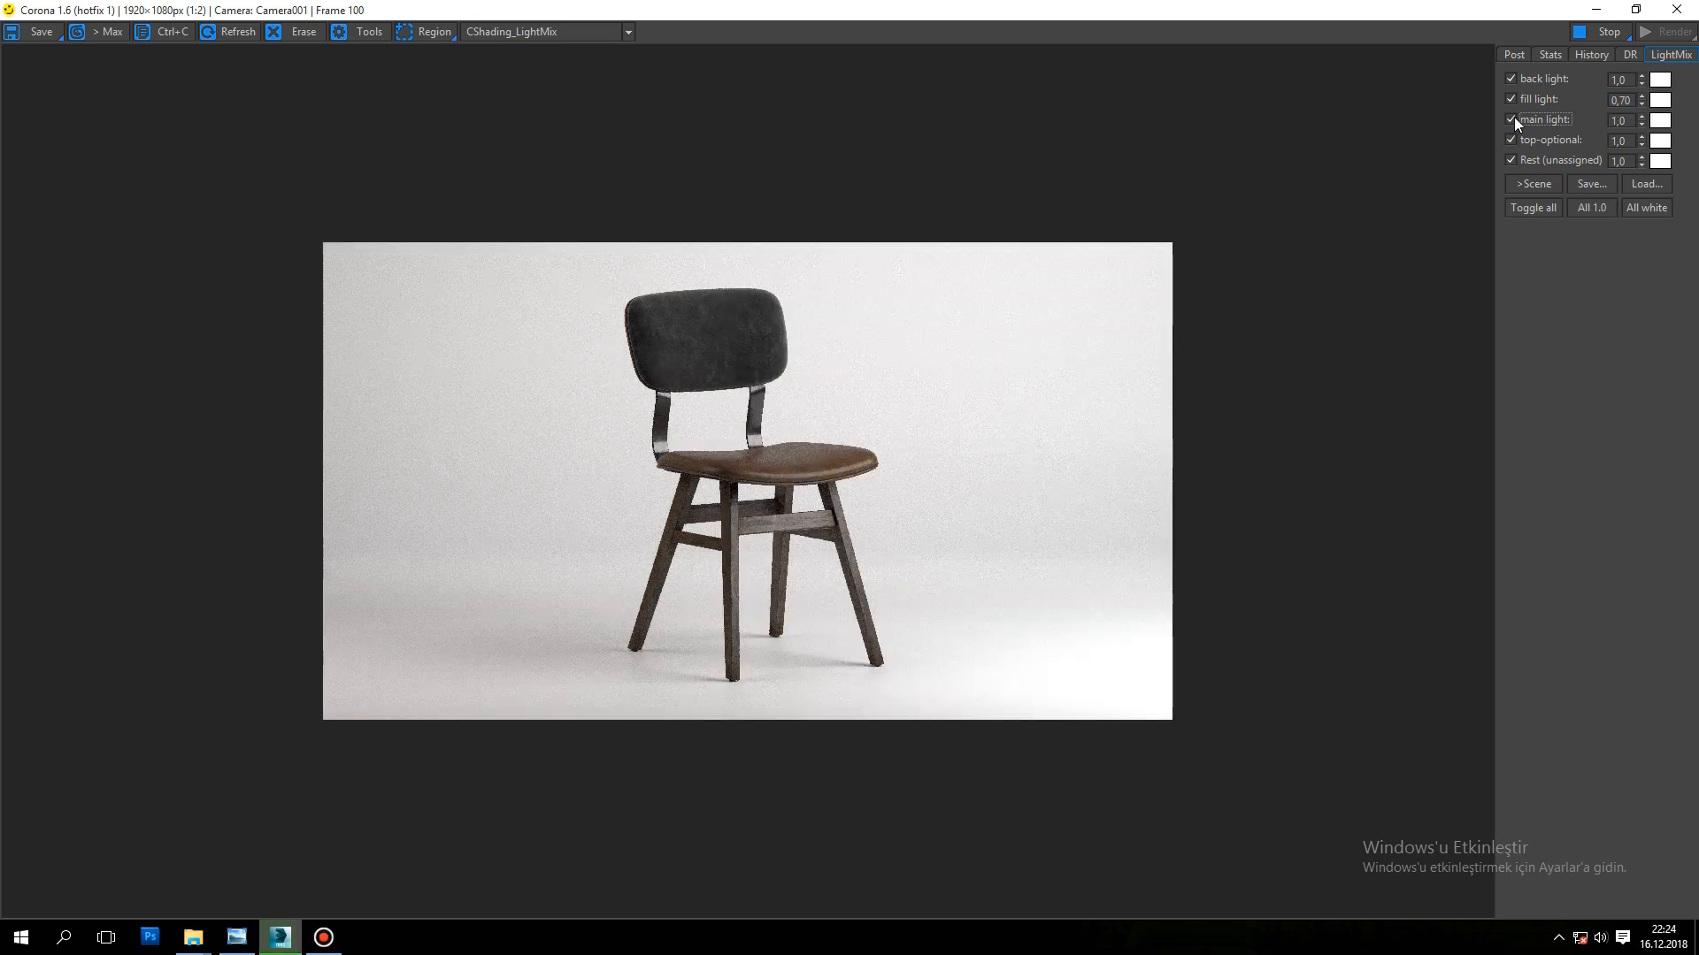
click(1514, 119)
click(1514, 118)
Step: Try main light mix intensities of 2 and 1,5, and set the value back to 1
key(Tab)
text(2)
key(Return)
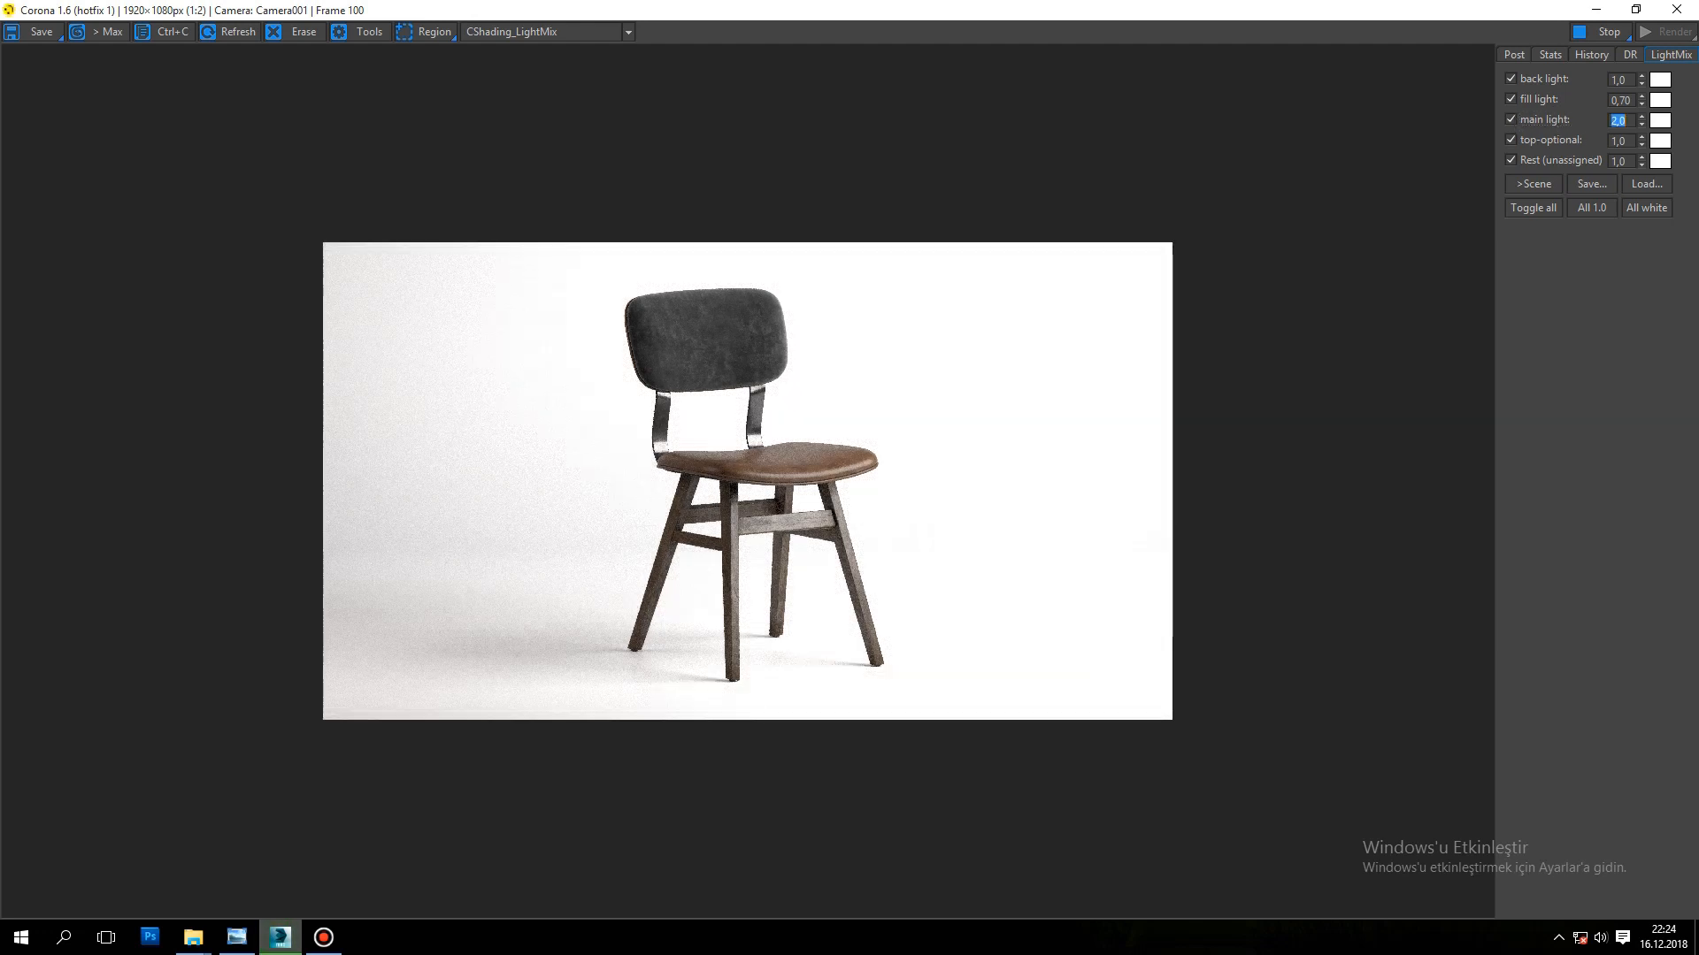
text(1,5)
key(Return)
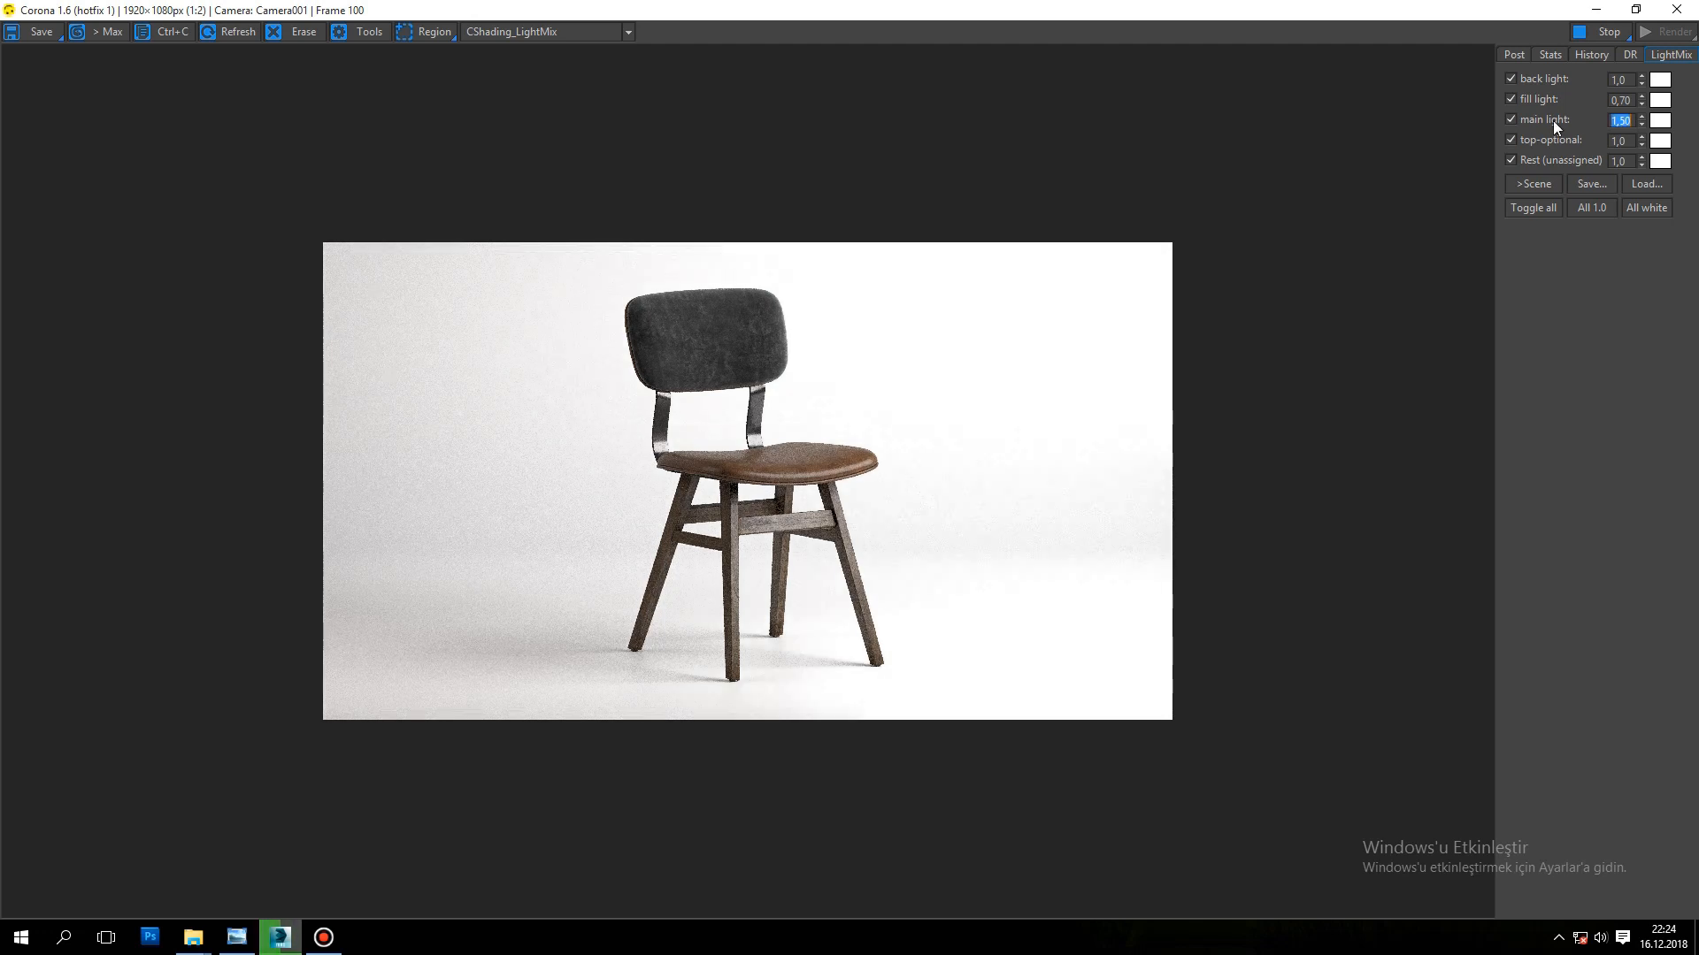
text(1)
key(Return)
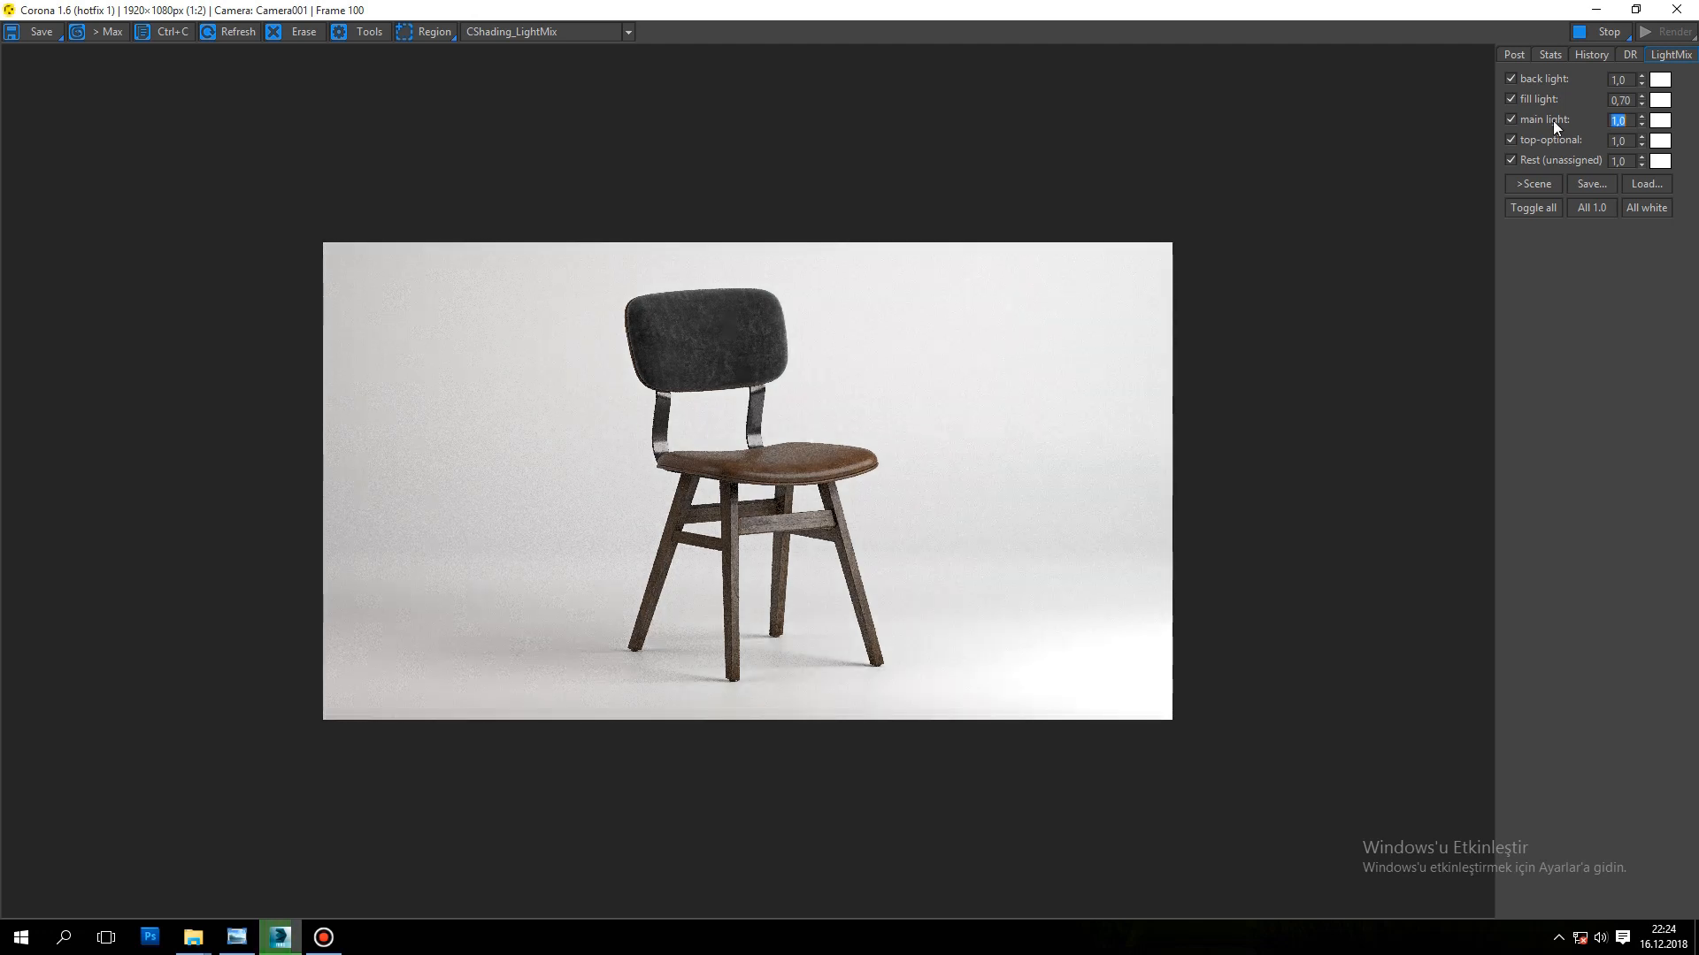
Step: Switch the top-optional light off and on and inspect the chair's seat and backrest up close for differences
click(1510, 121)
click(1512, 140)
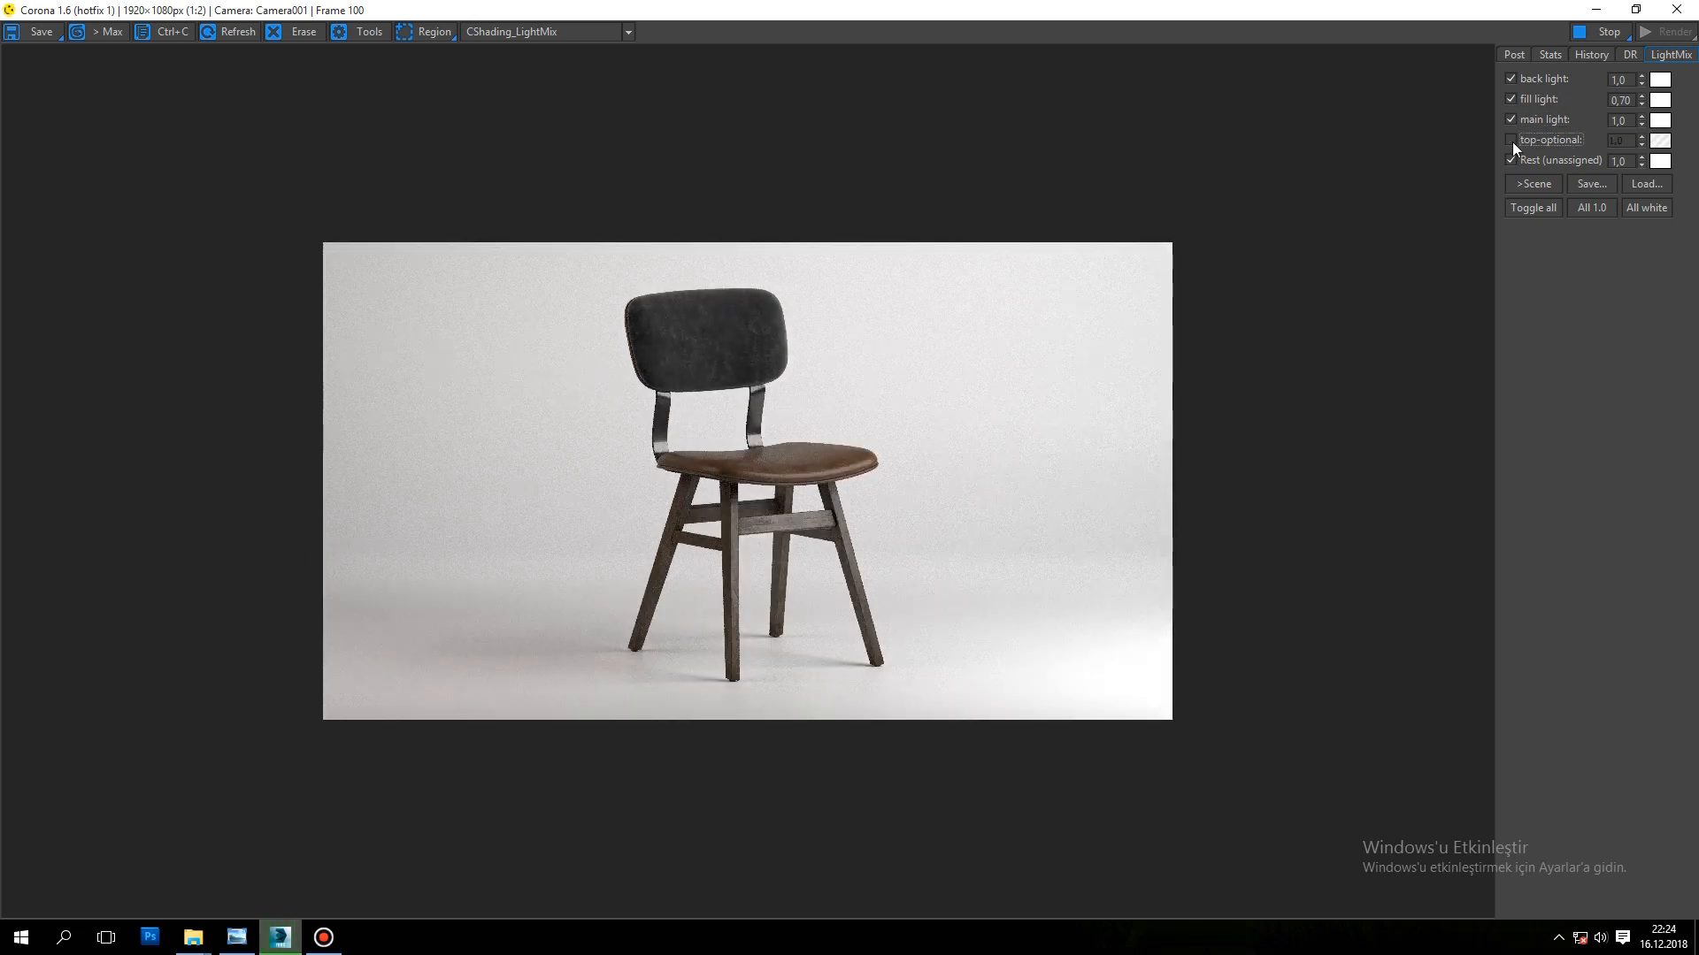
click(1511, 141)
click(1511, 141)
scroll(761, 456, up, 3)
scroll(761, 416, down, 1)
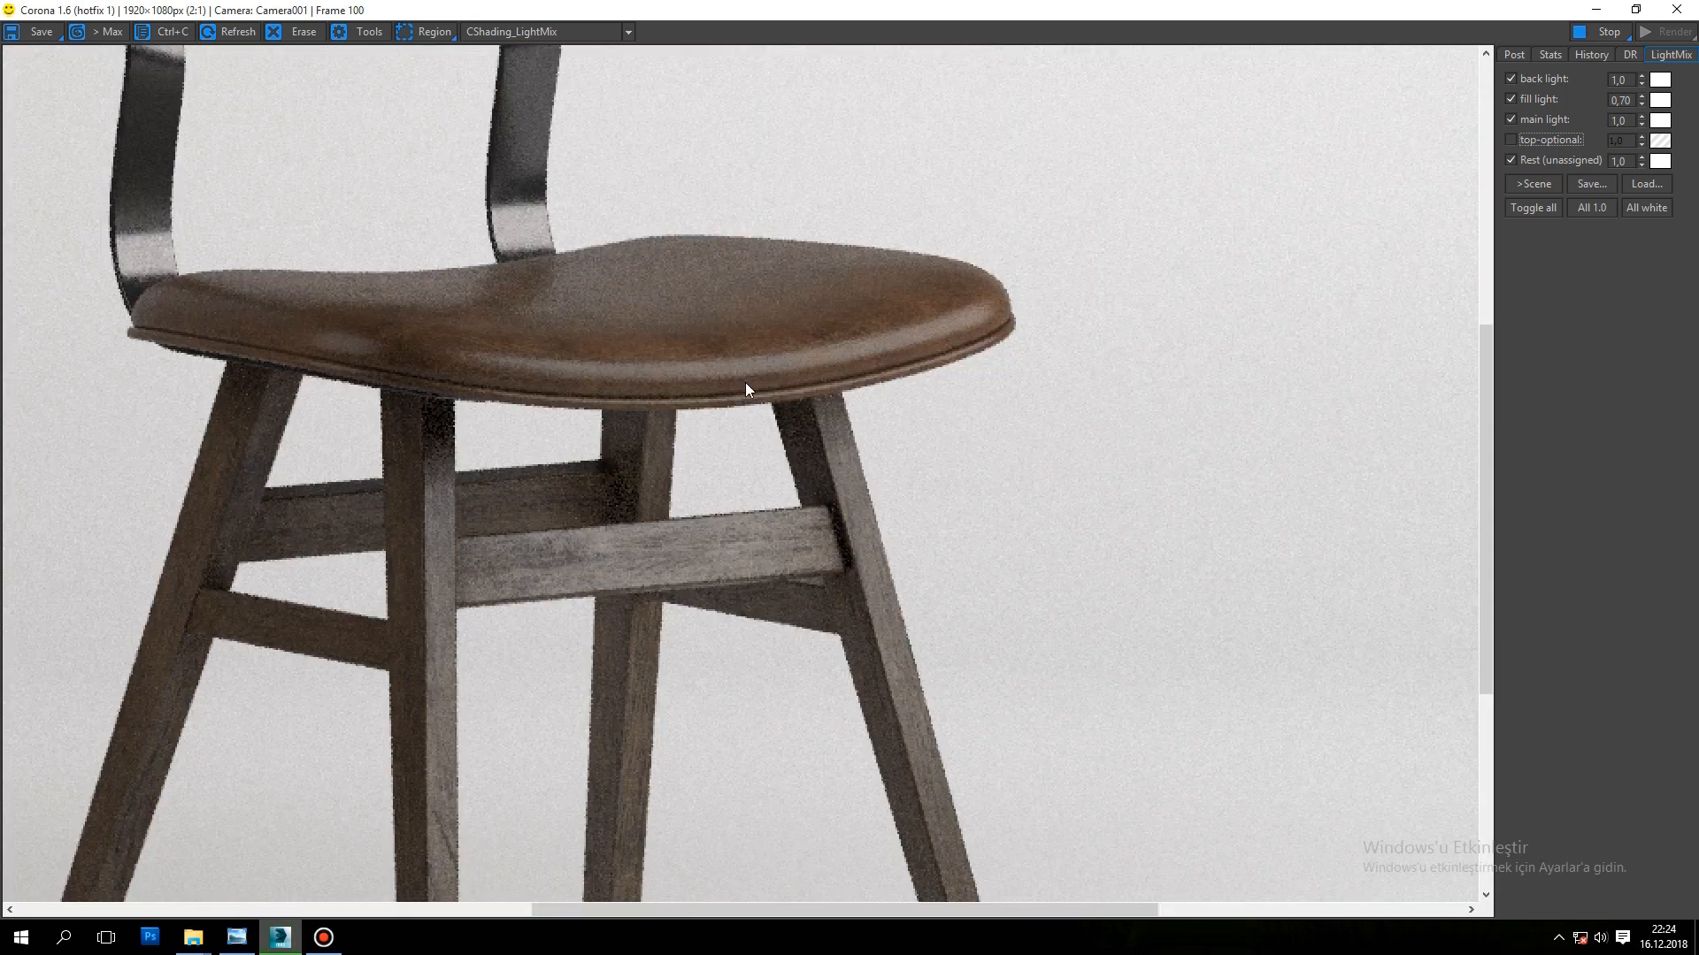
scroll(743, 389, down, 2)
scroll(707, 372, up, 2)
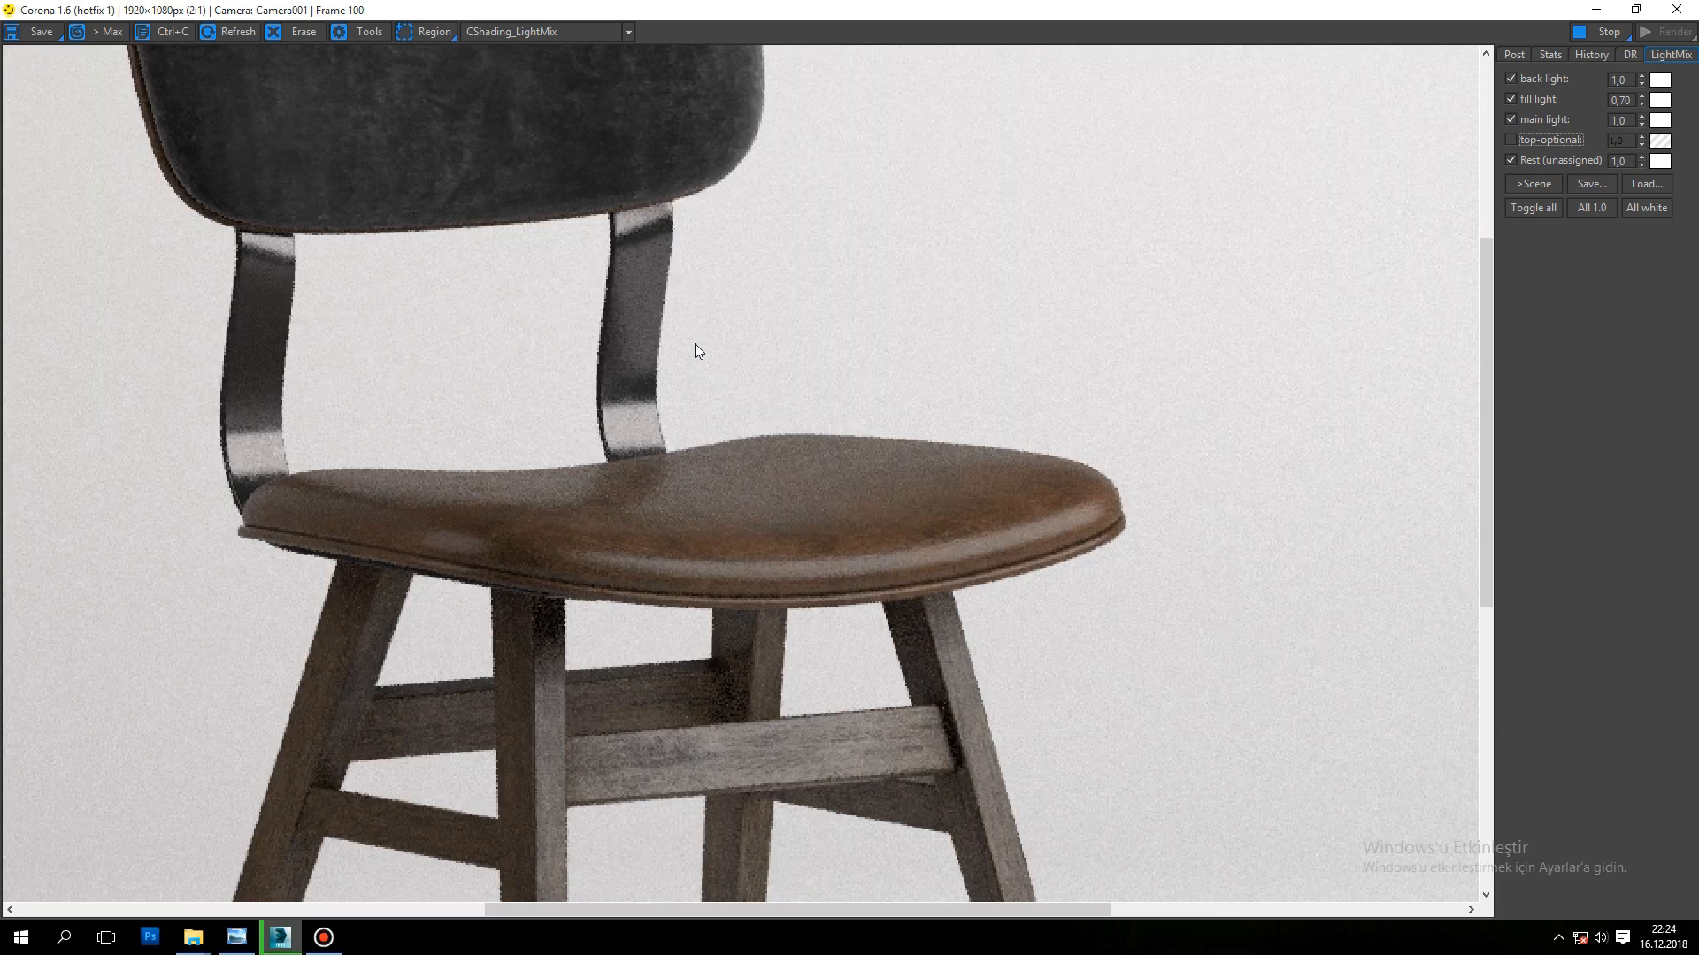
scroll(694, 344, down, 1)
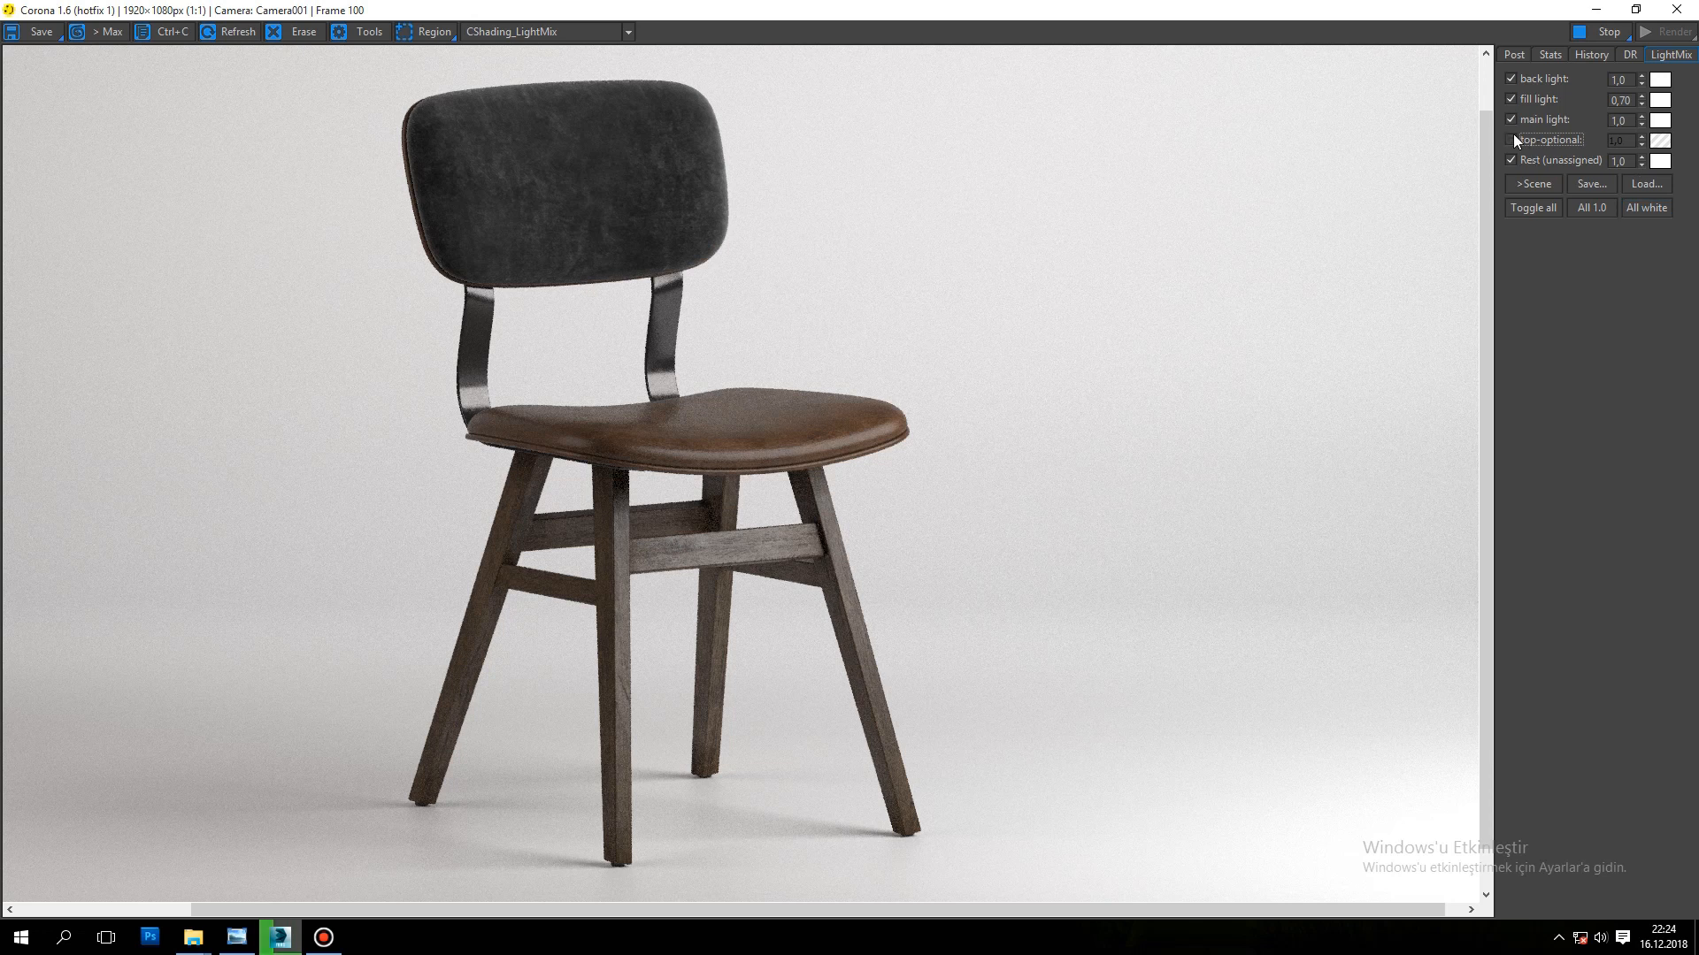
click(1511, 140)
click(1511, 140)
click(1511, 140)
Step: Switch the Rest (unassigned) lighting off and on to check its effect, and center the chair in the frame buffer
click(1514, 157)
click(1515, 156)
click(1514, 157)
click(1514, 157)
scroll(538, 370, down, 1)
scroll(538, 369, up, 1)
drag(623, 320, 779, 373)
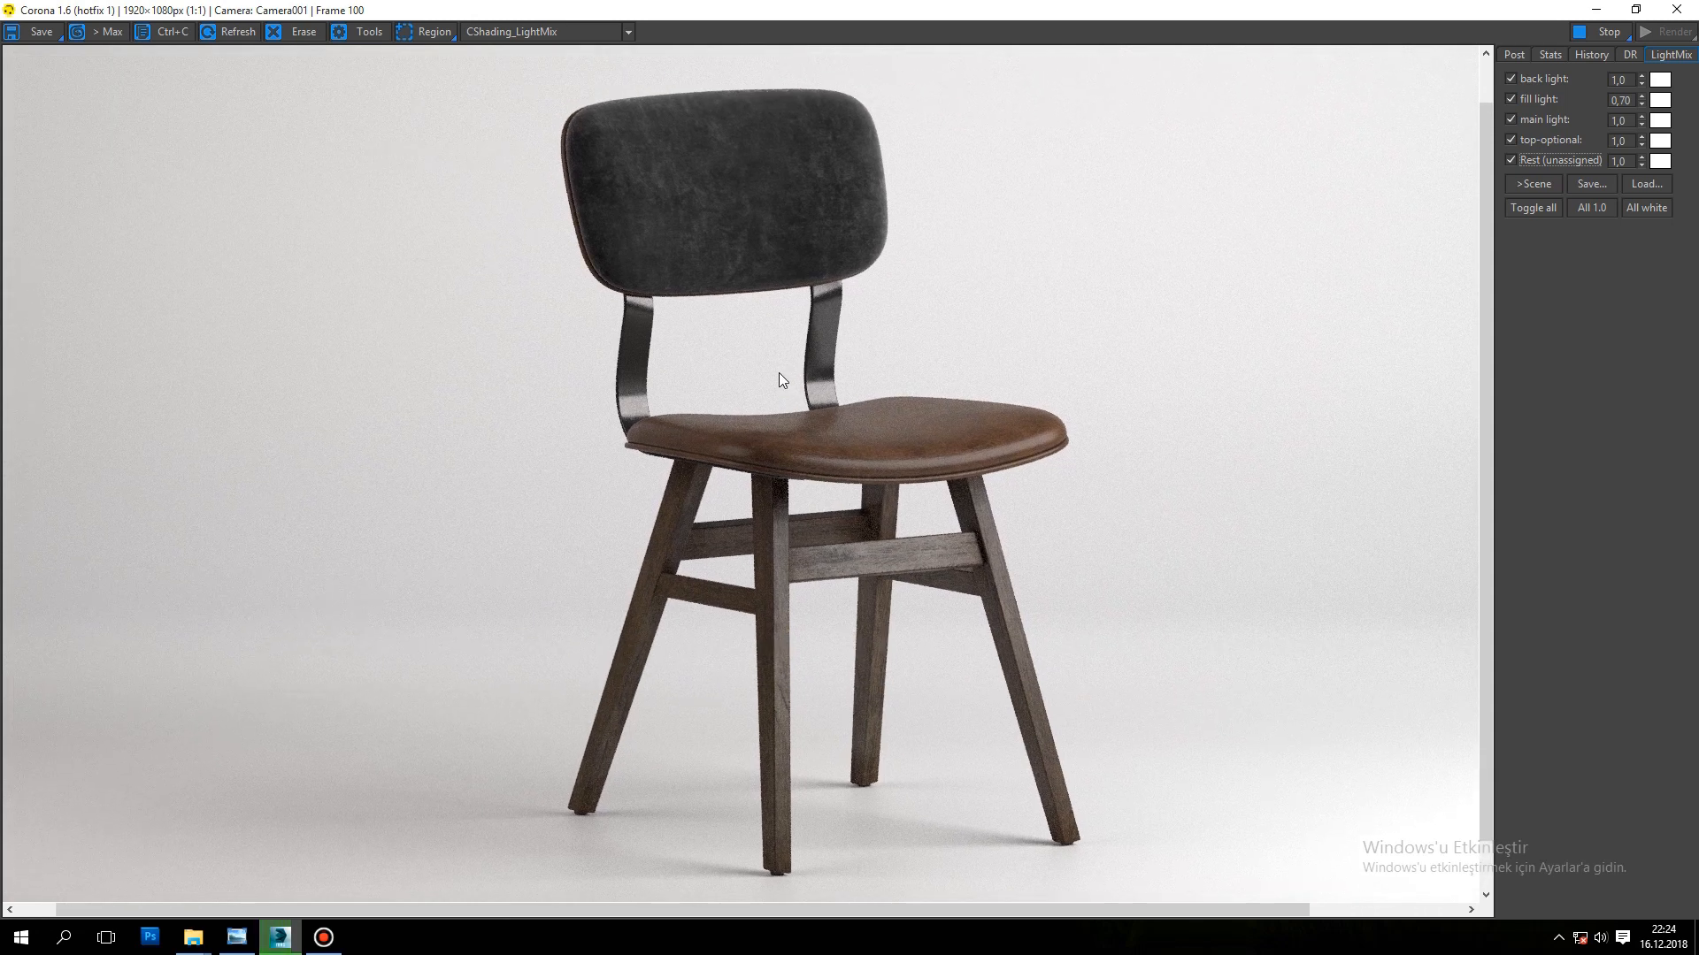
Step: Switch the back, fill and main lights off and on one at a time to compare their contributions
click(1515, 76)
click(1515, 78)
click(1512, 99)
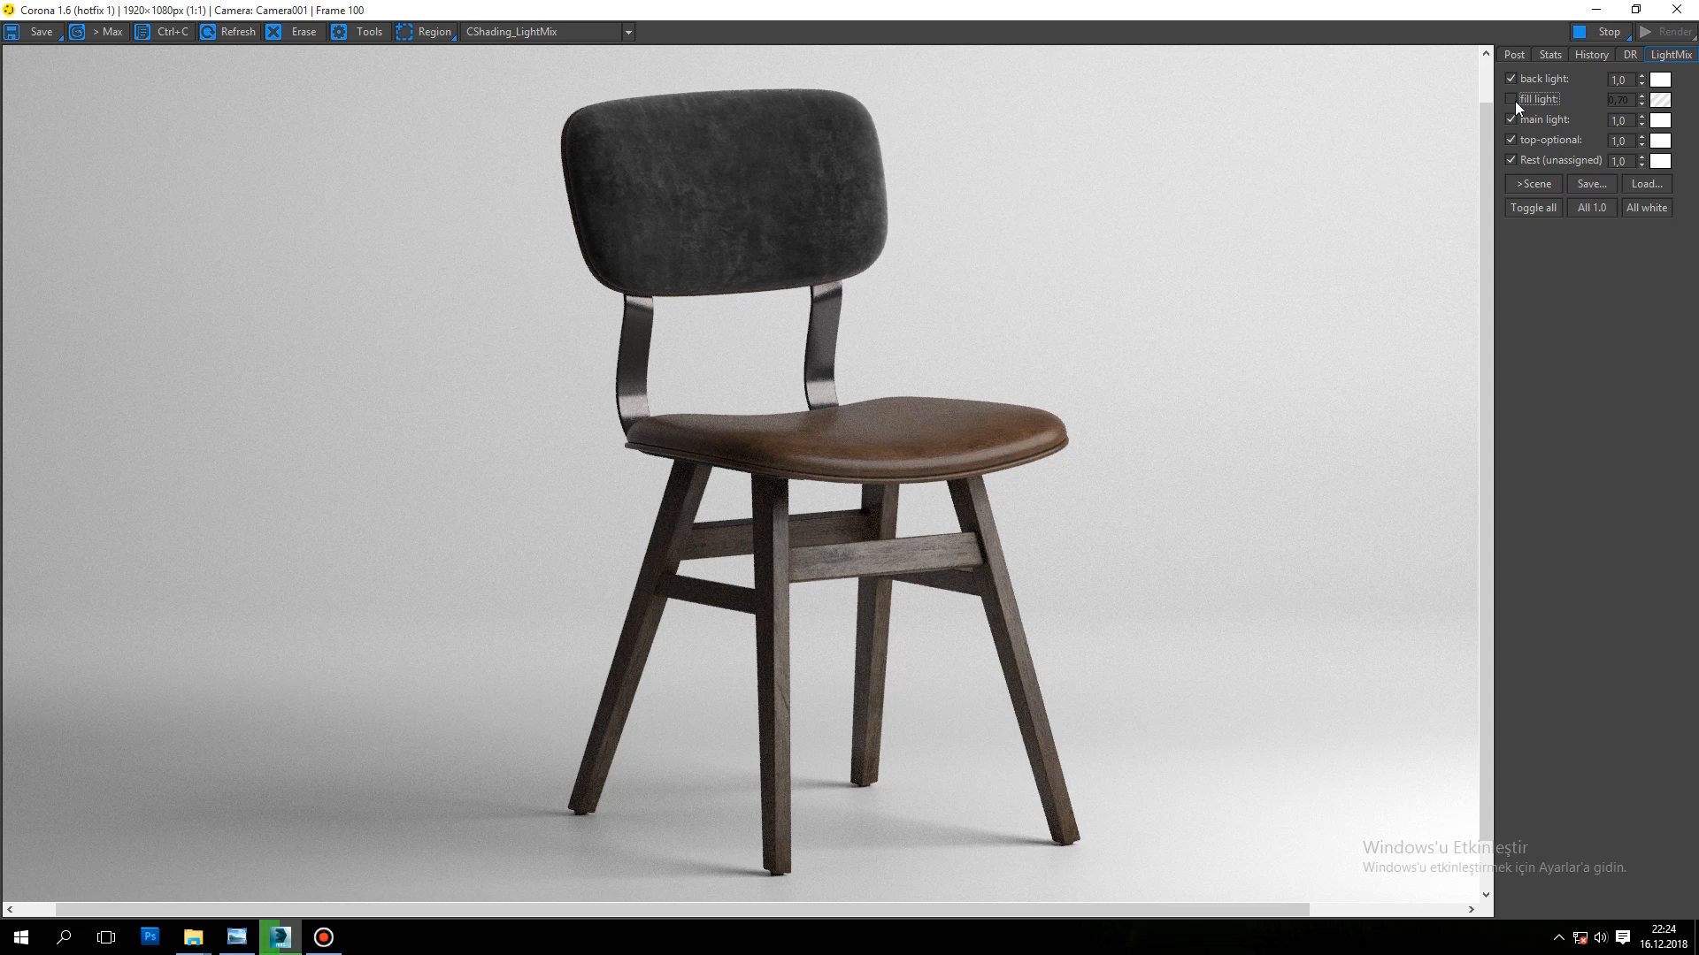
click(1513, 100)
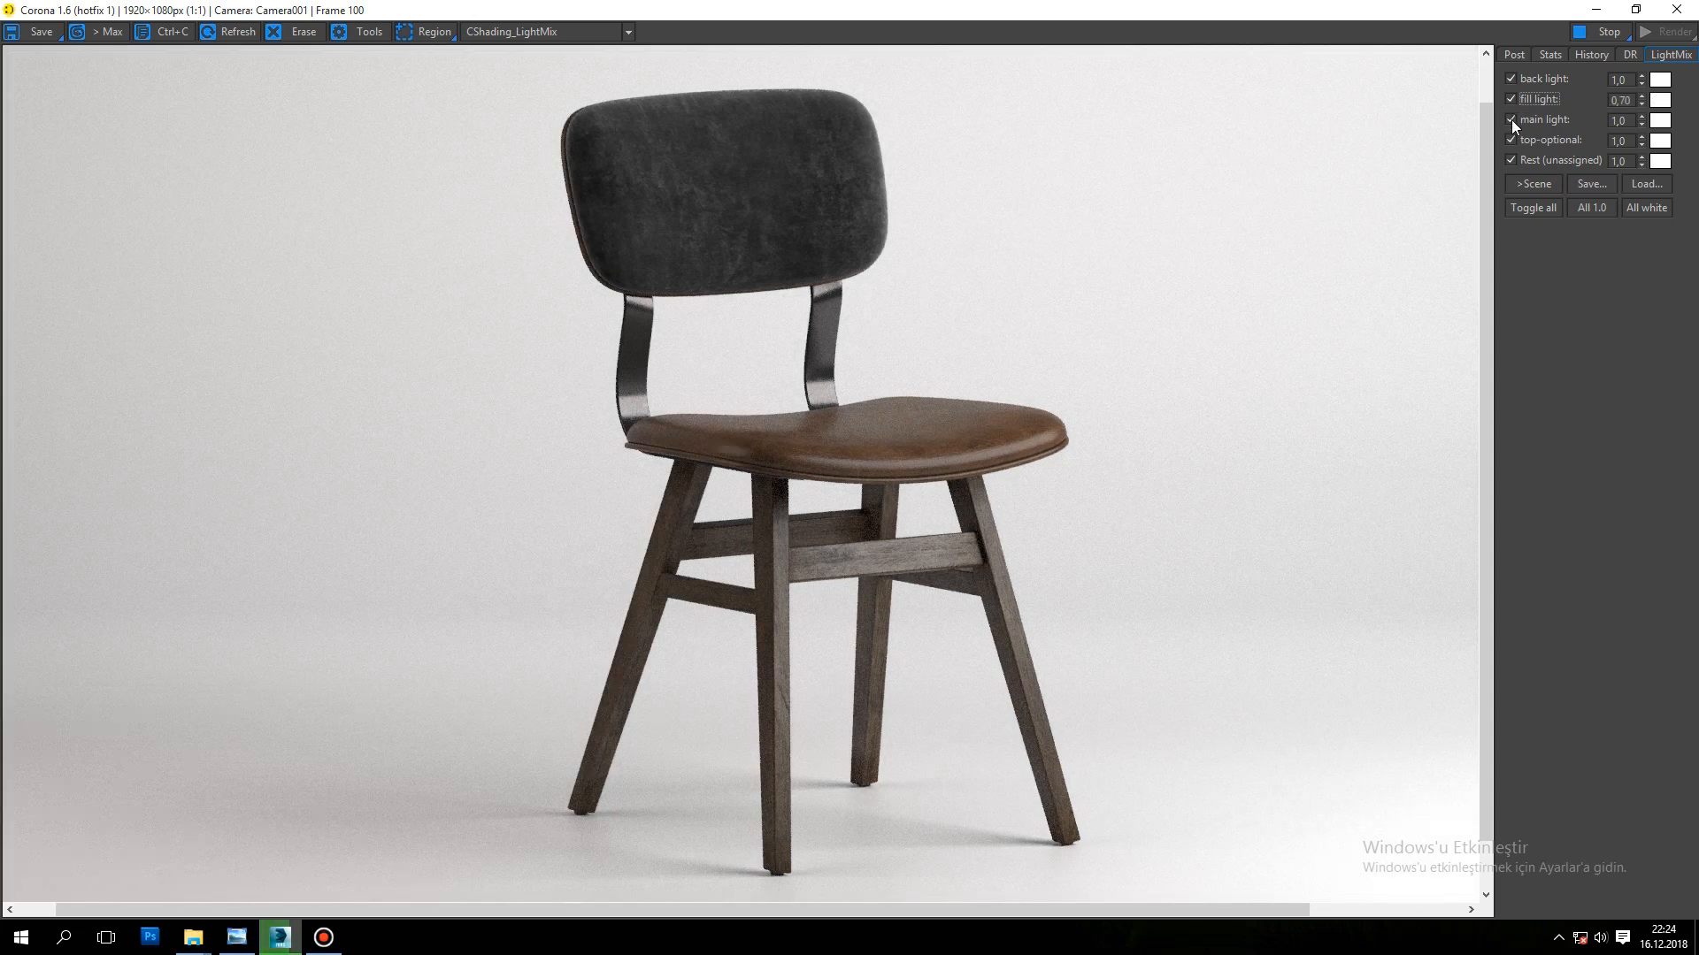
click(1511, 120)
click(1512, 119)
Step: Switch the top-optional light and the Rest (unassigned) lighting off and on in turn, and review the whole render
click(1511, 140)
click(1511, 140)
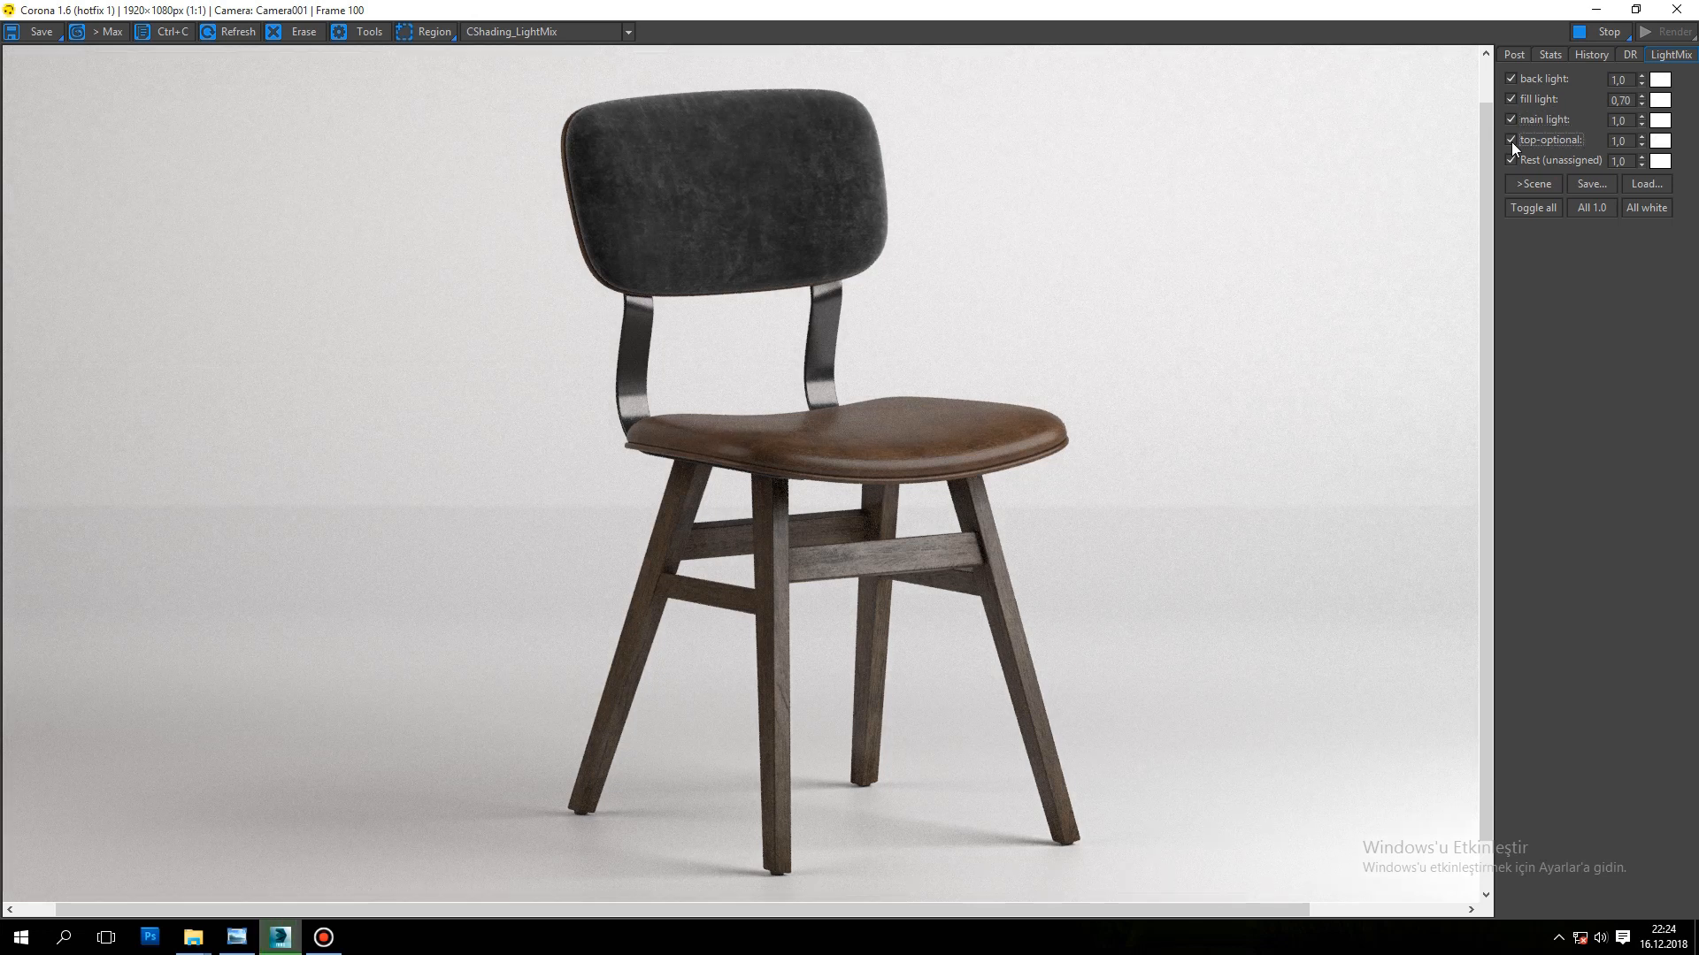
click(1511, 139)
click(1511, 140)
click(1511, 160)
click(1511, 160)
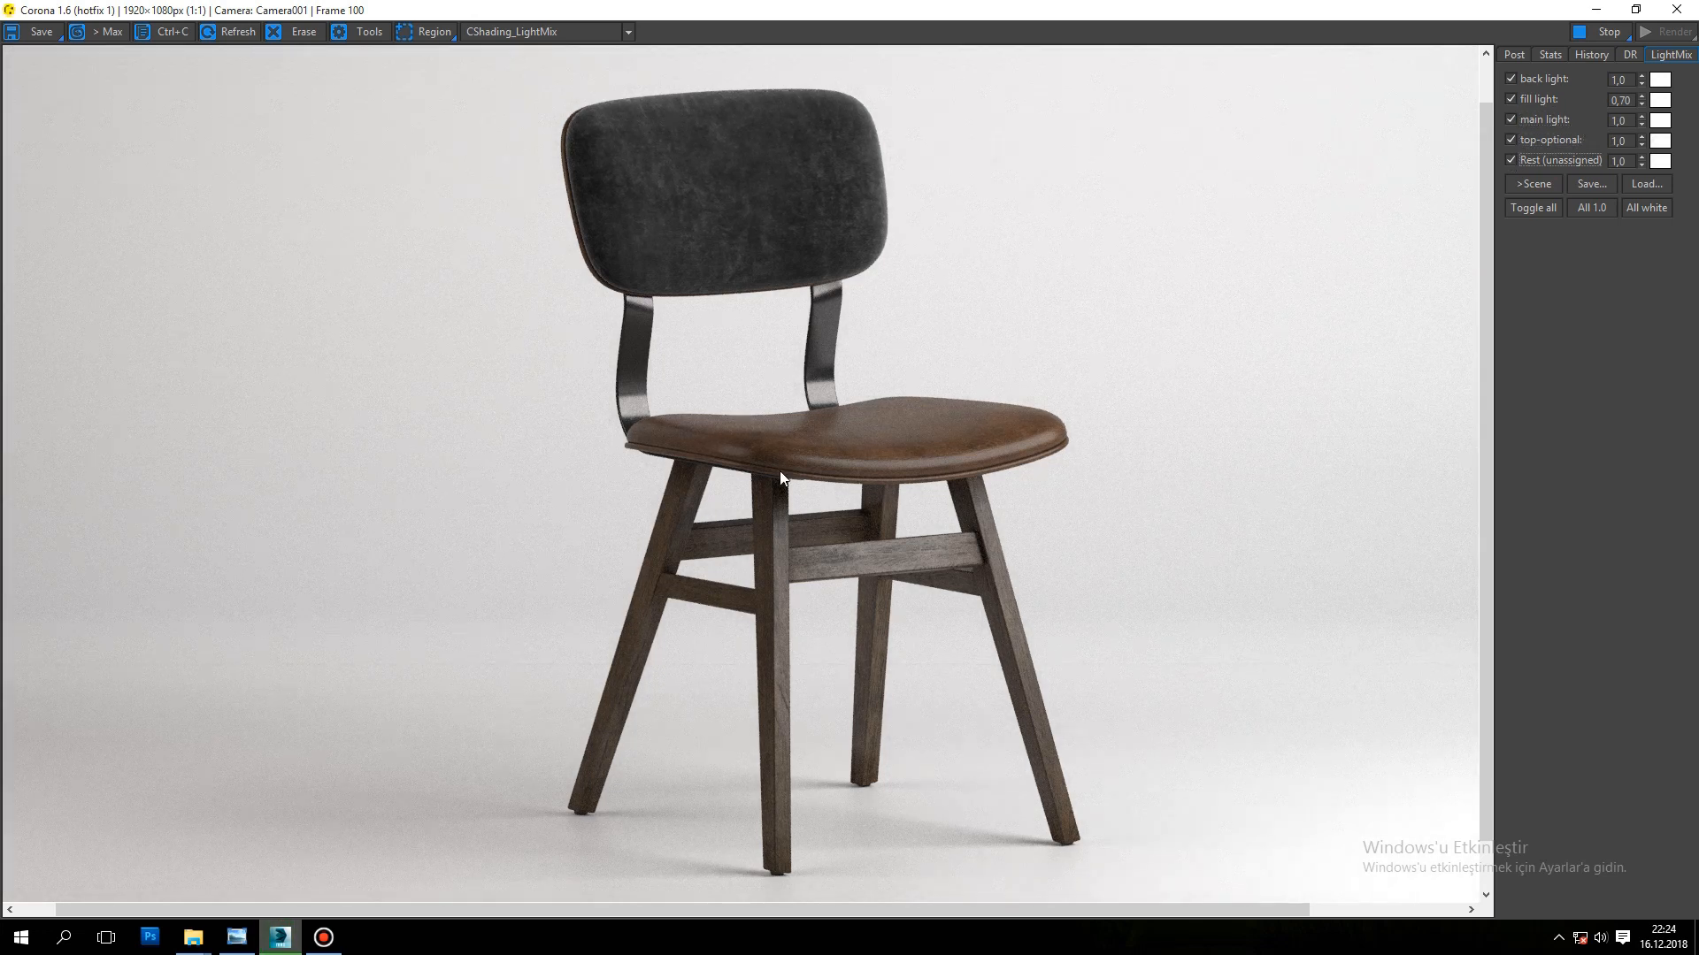
scroll(810, 449, down, 1)
scroll(811, 449, up, 1)
scroll(811, 449, down, 1)
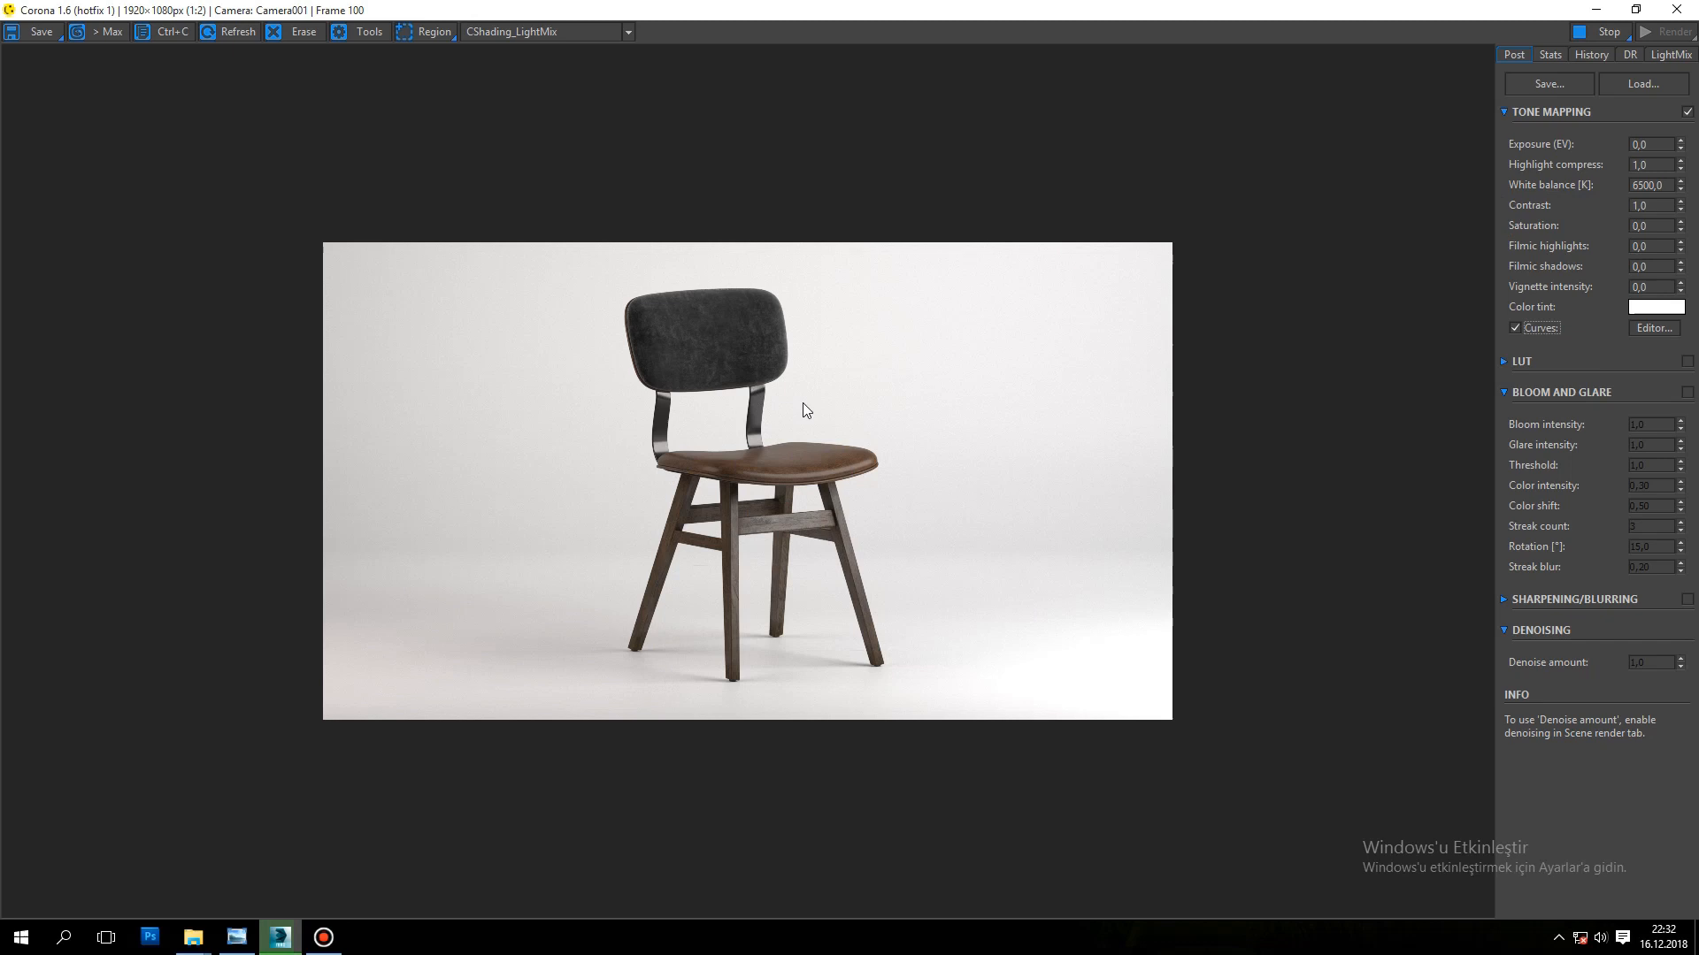
scroll(747, 412, up, 1)
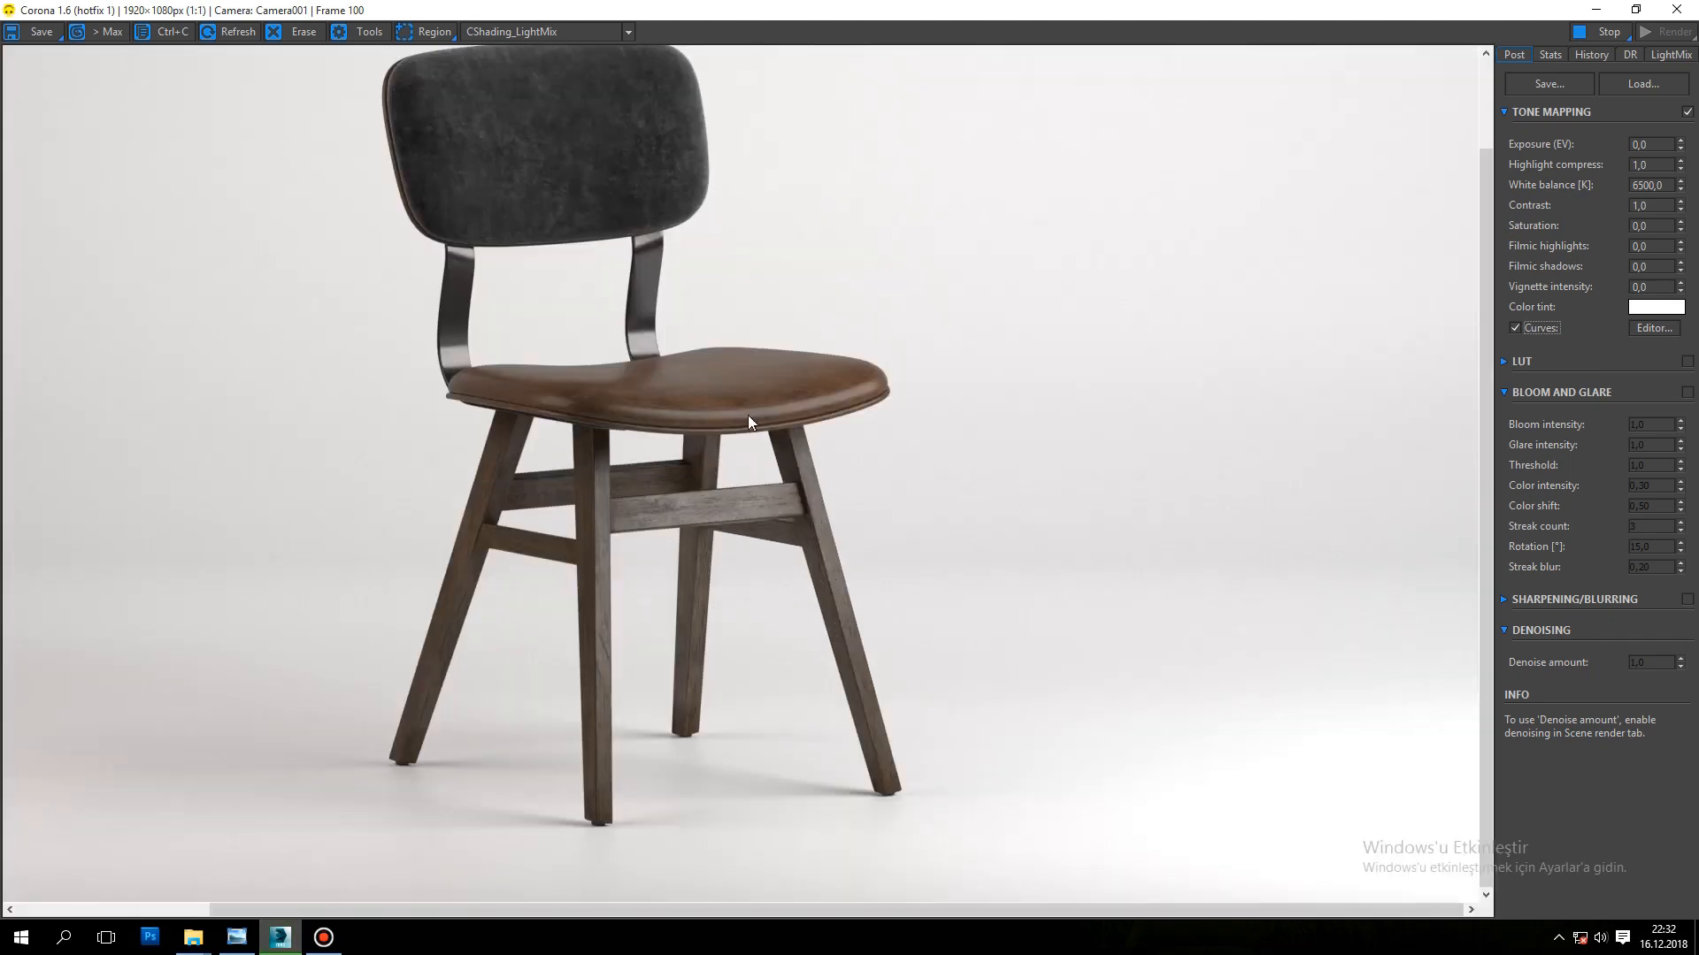
Step: Brighten the render by slightly raising the midtone and highlight points of the brightness curve, and compare with curves off and on
middle_drag(751, 422, 796, 485)
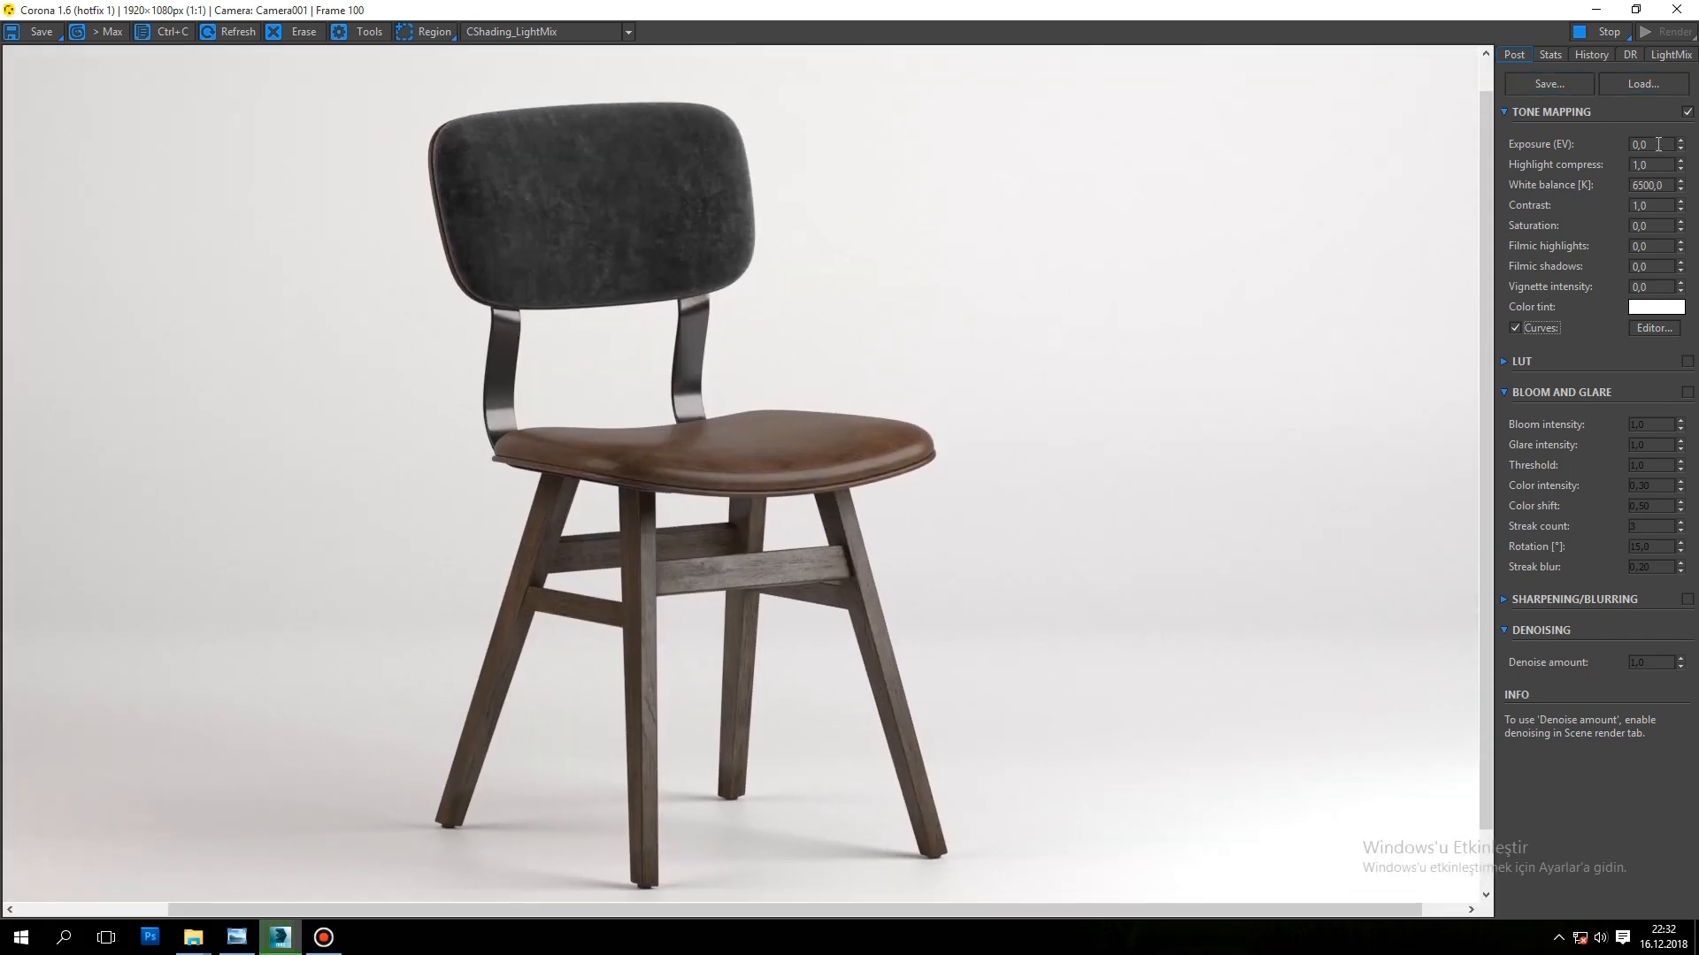
click(1652, 329)
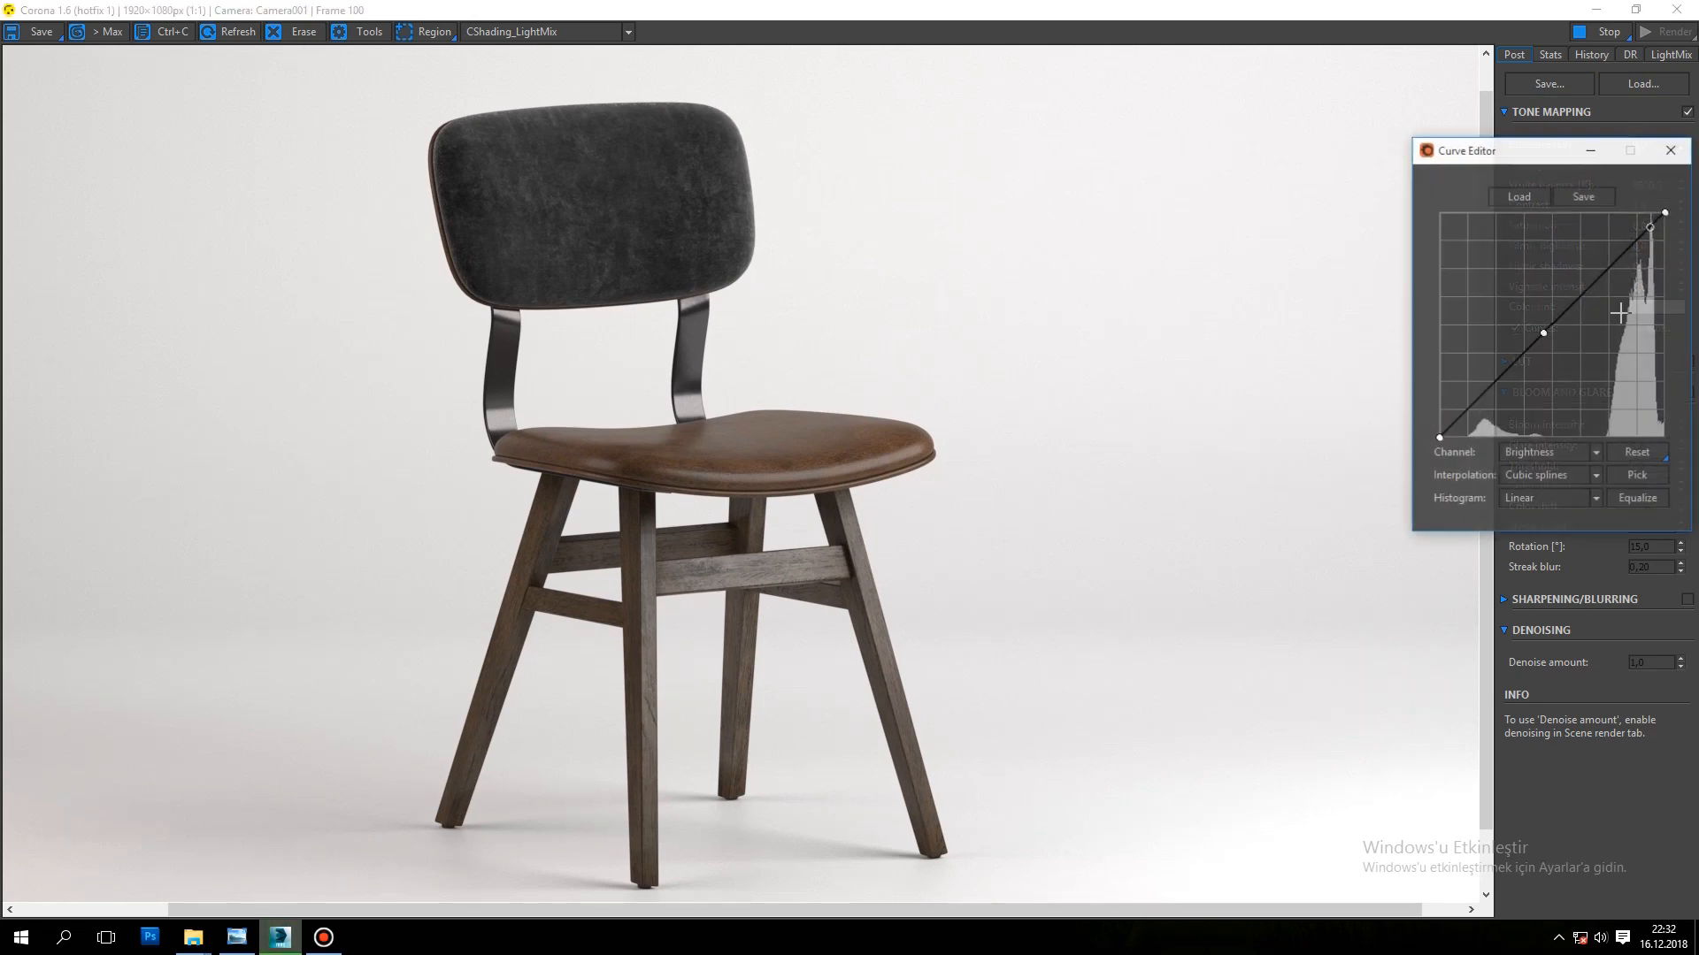
drag(1539, 326, 1533, 322)
click(1633, 237)
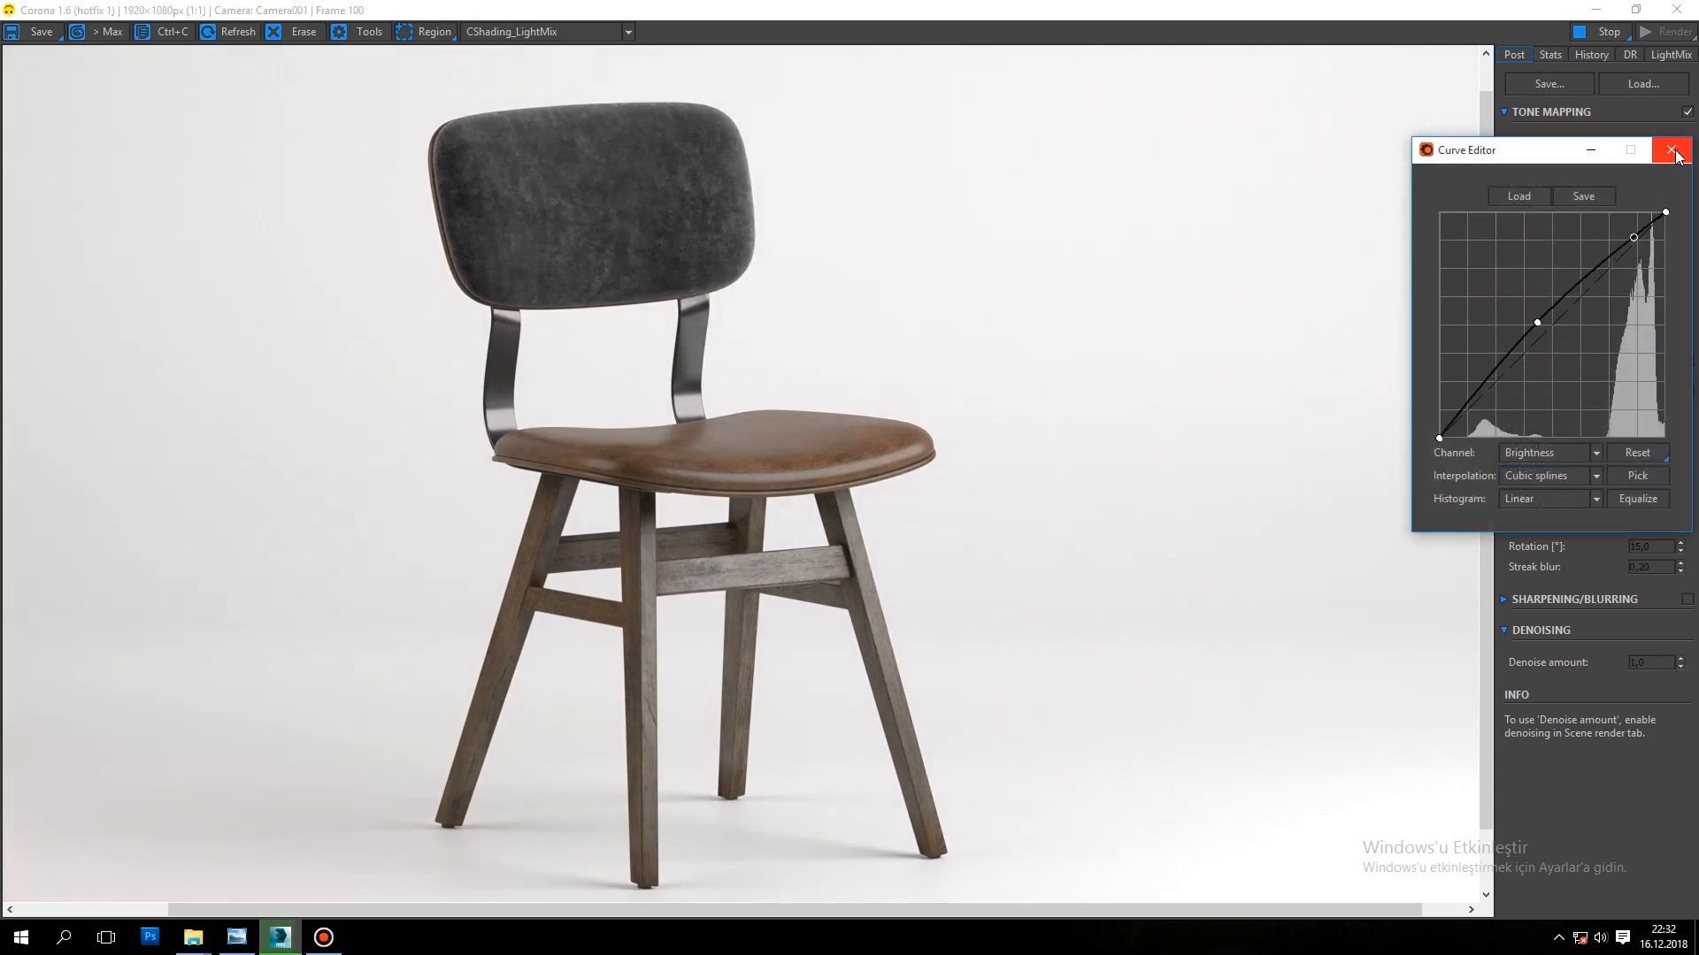
click(1671, 149)
click(1513, 328)
click(1512, 328)
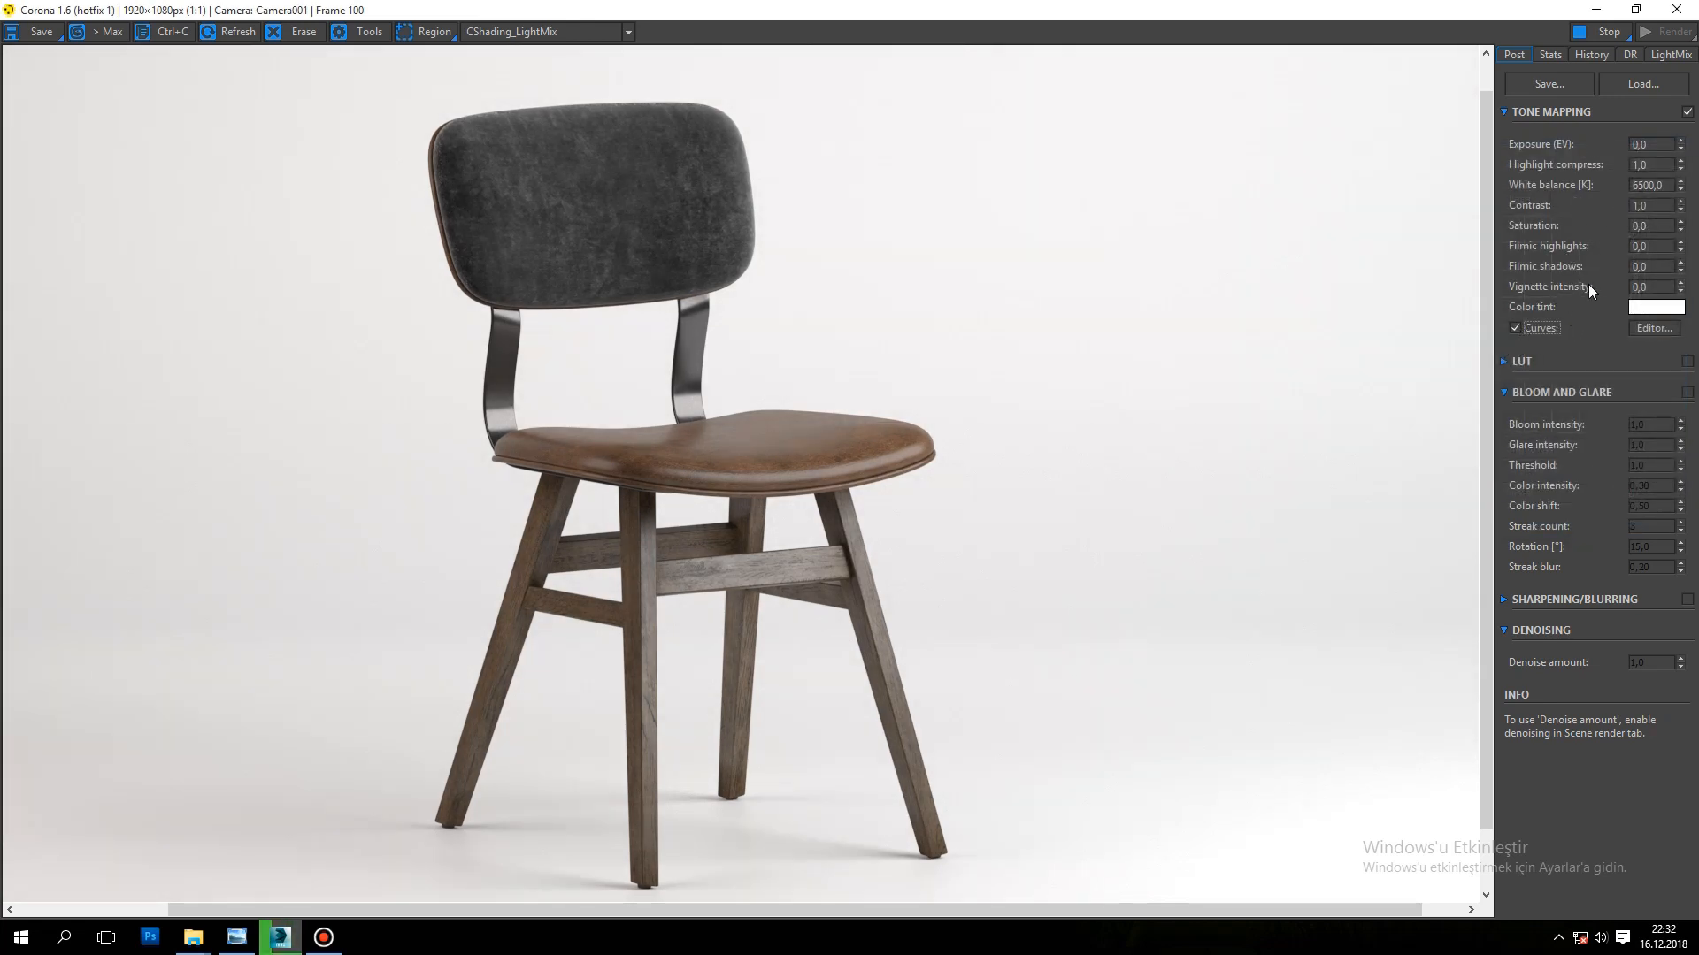
Step: Set the tone mapping exposure to 0,3 EV and the contrast to 3
drag(1661, 143, 1569, 142)
text(0,3)
key(Return)
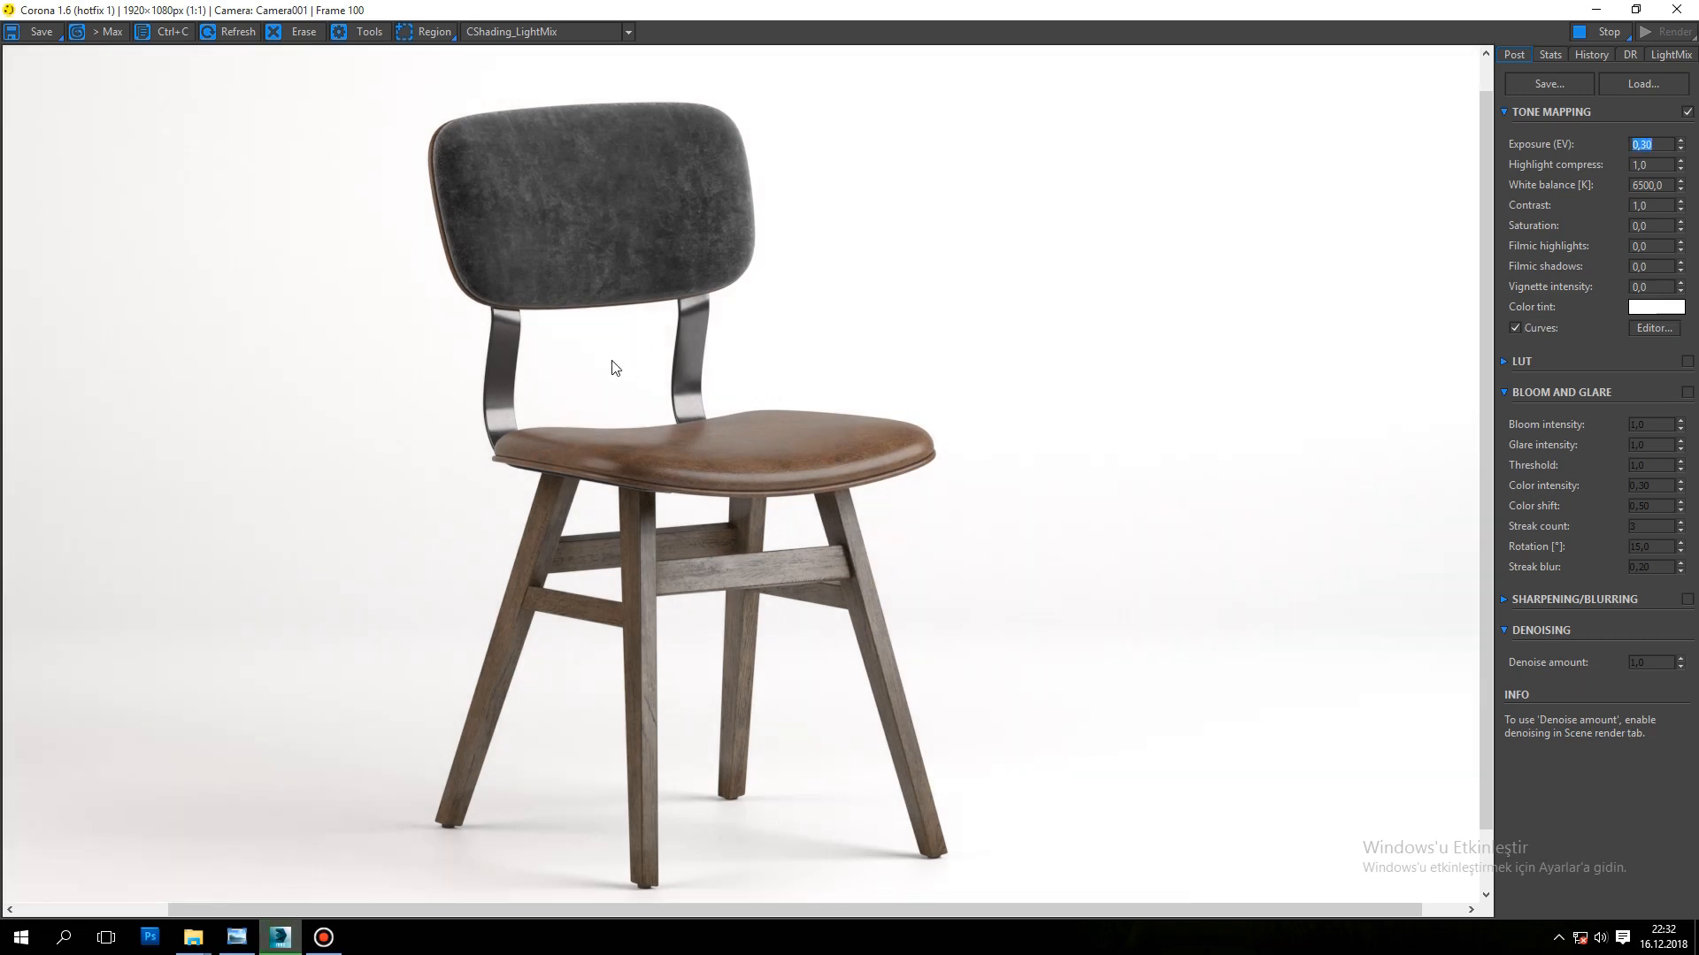
scroll(612, 359, down, 1)
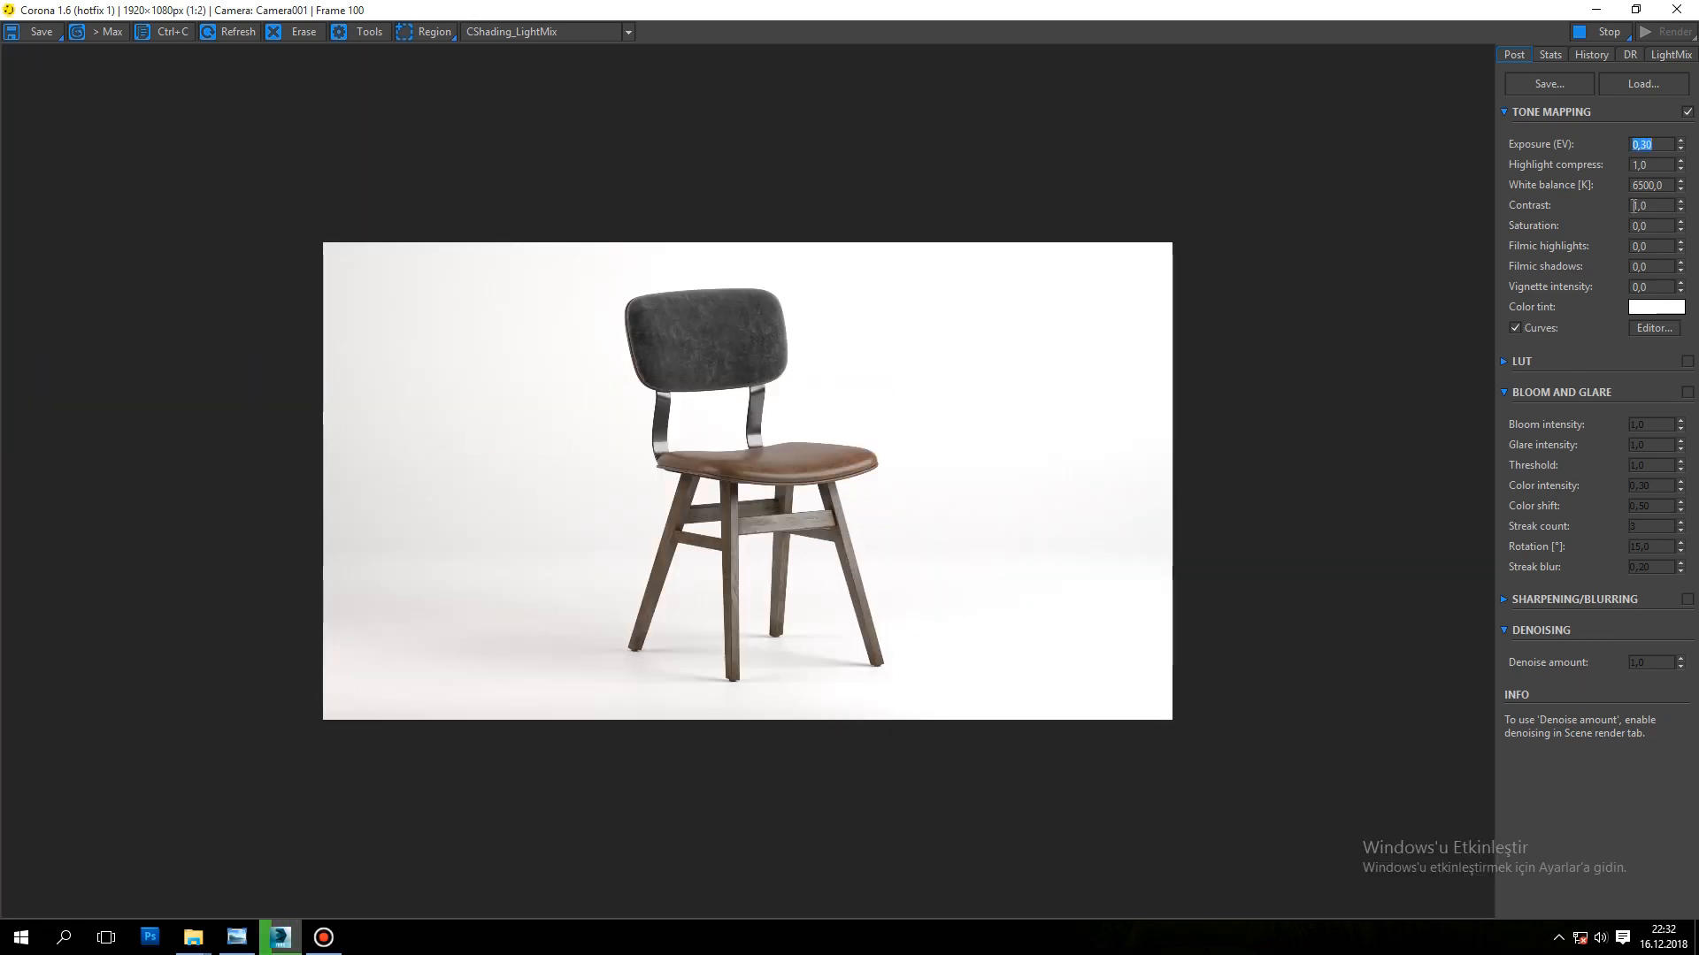
drag(1663, 205, 1517, 212)
text(3)
key(Return)
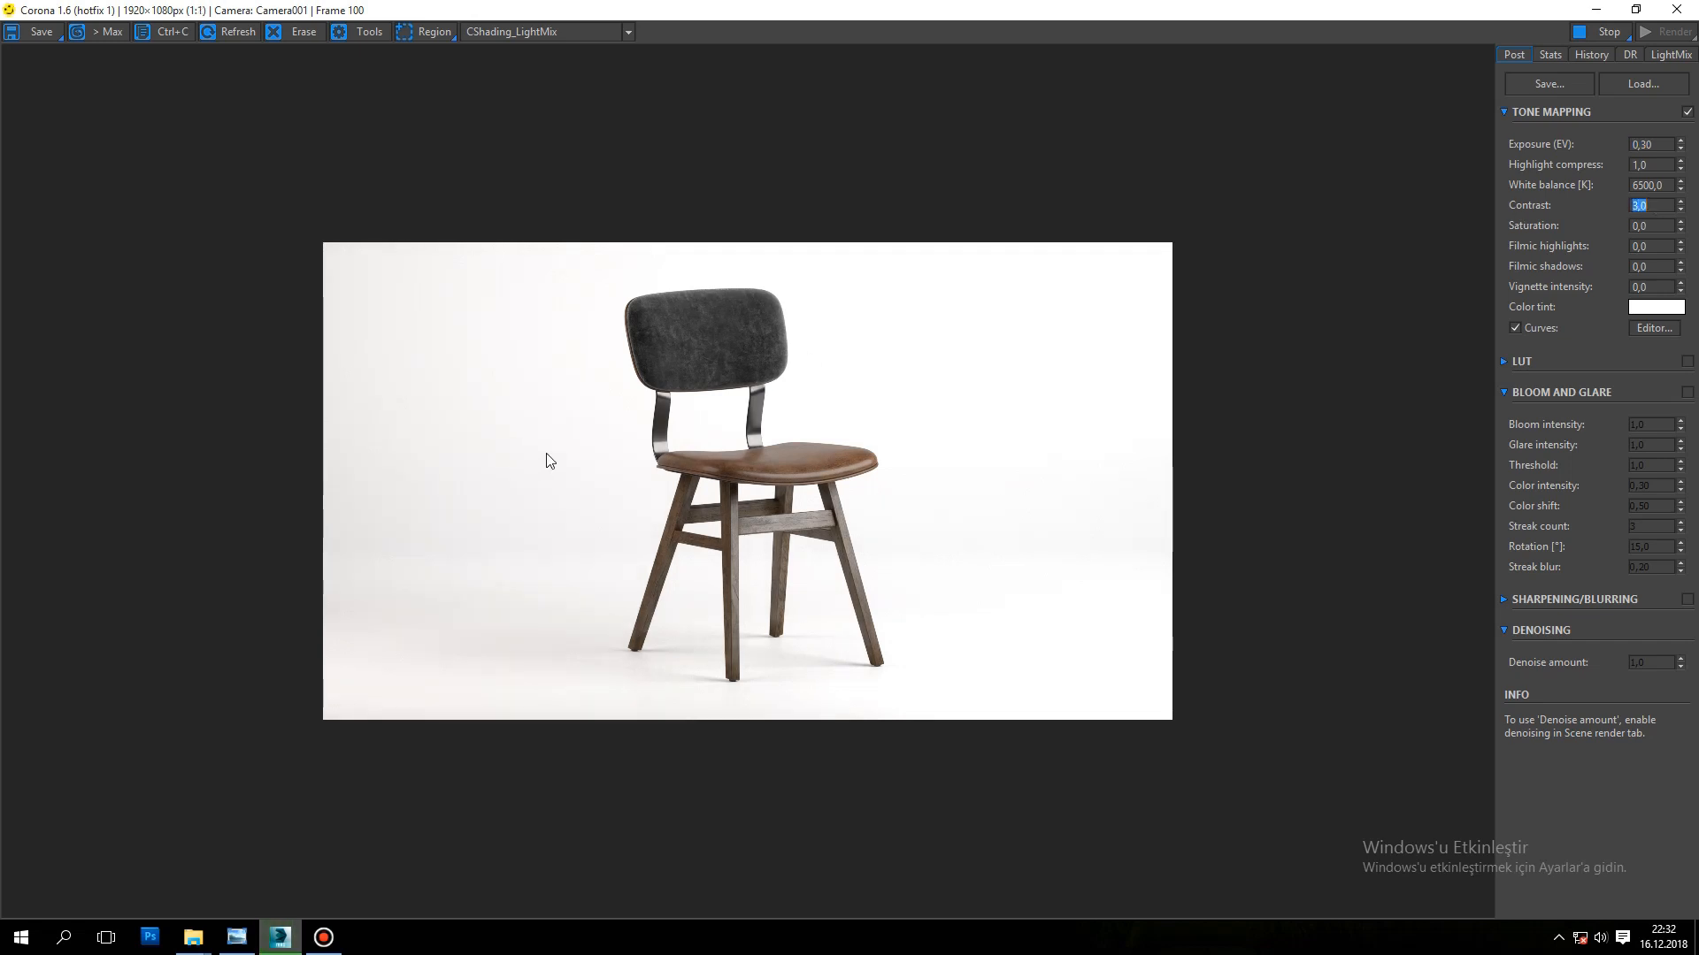
Step: Inspect the chair at different zoom levels and set the tone mapping saturation to -0,1
scroll(670, 353, up, 1)
scroll(670, 354, up, 1)
scroll(671, 357, down, 1)
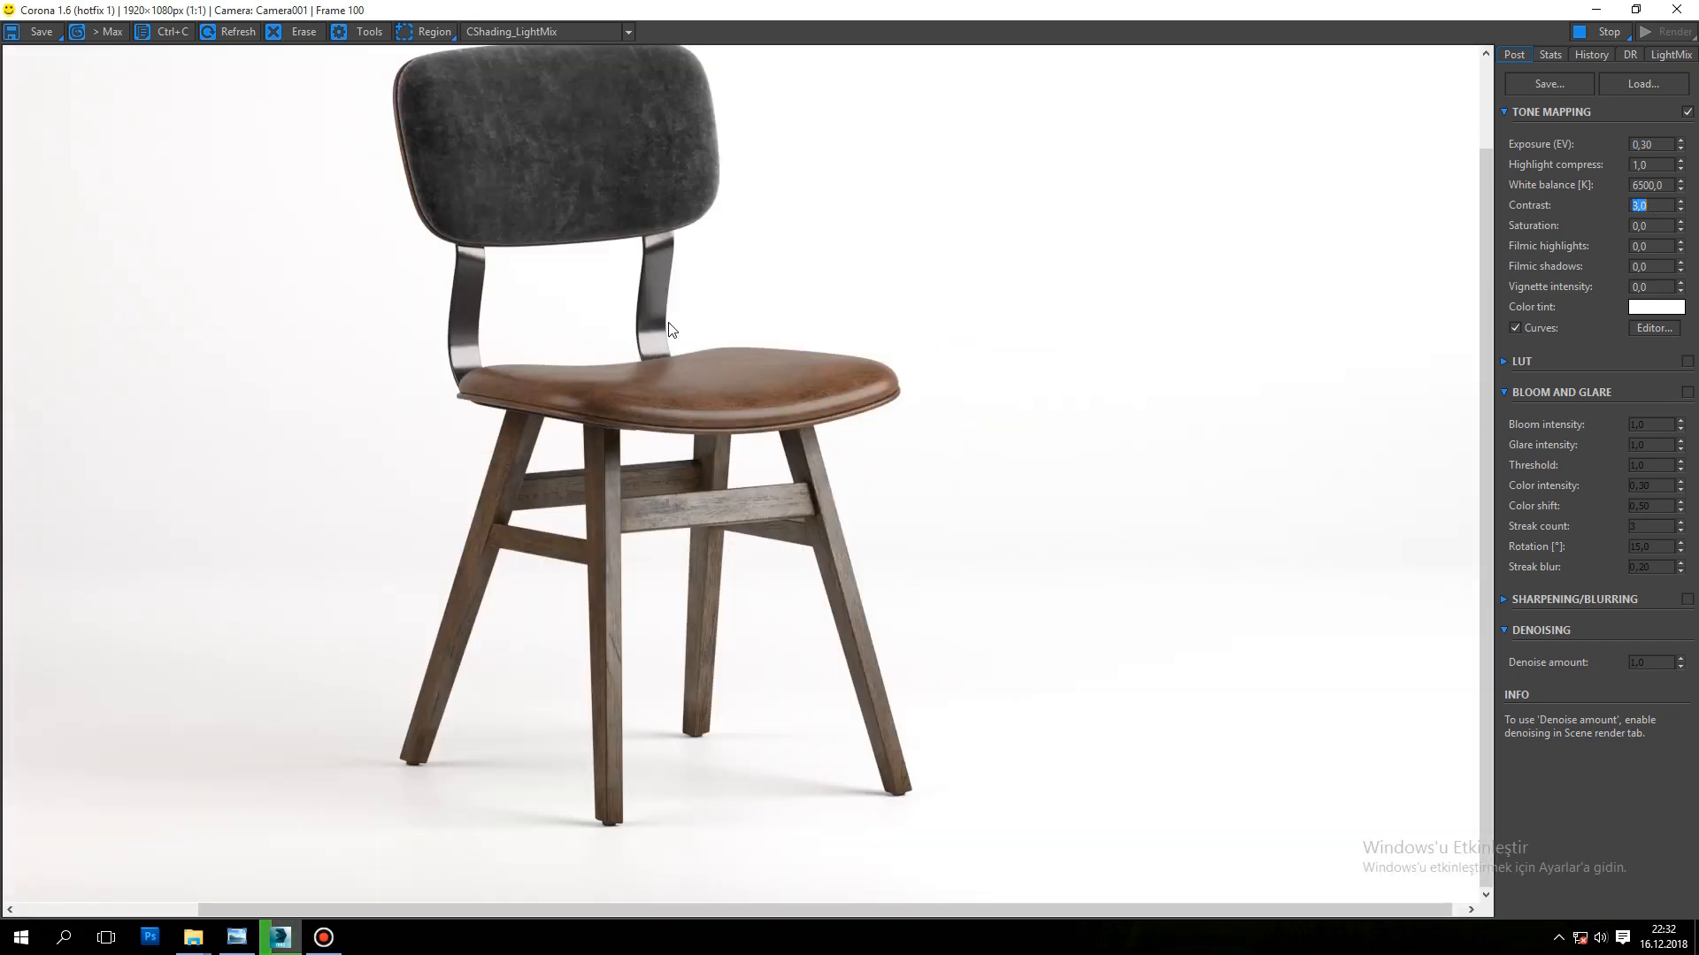
drag(1667, 226, 1552, 239)
text(-0,1)
key(Return)
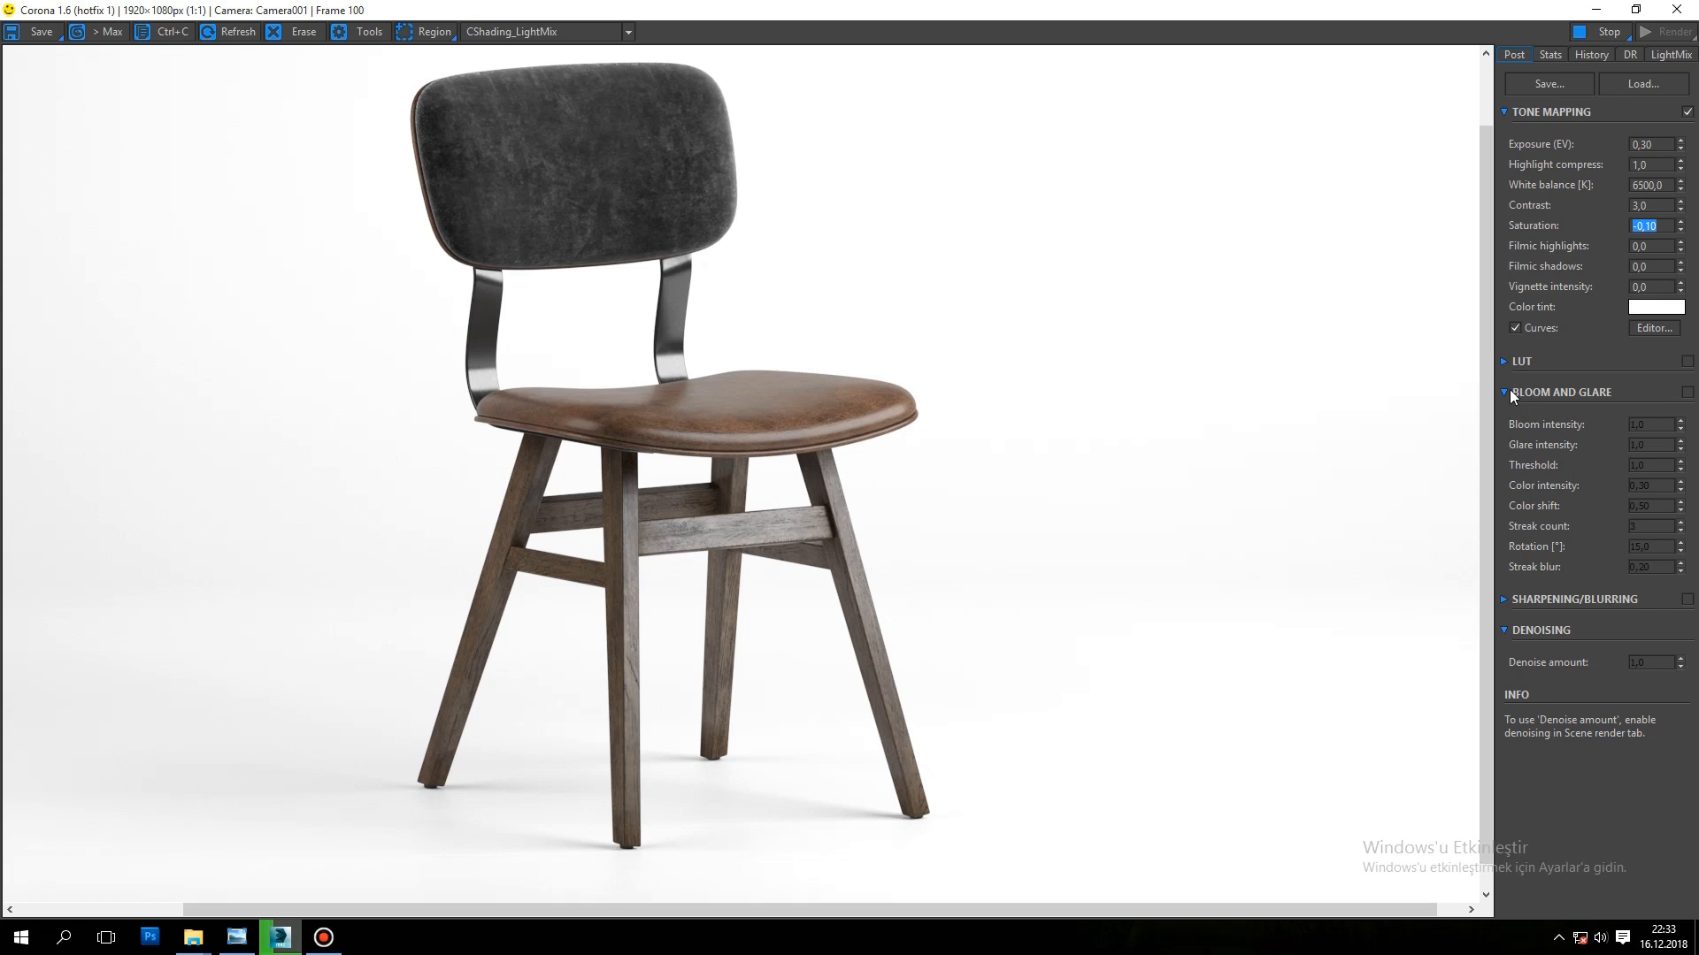
Step: Try bloom and glare on the chair render, and switch the effect back off
click(1687, 392)
scroll(635, 428, up, 1)
scroll(635, 428, down, 1)
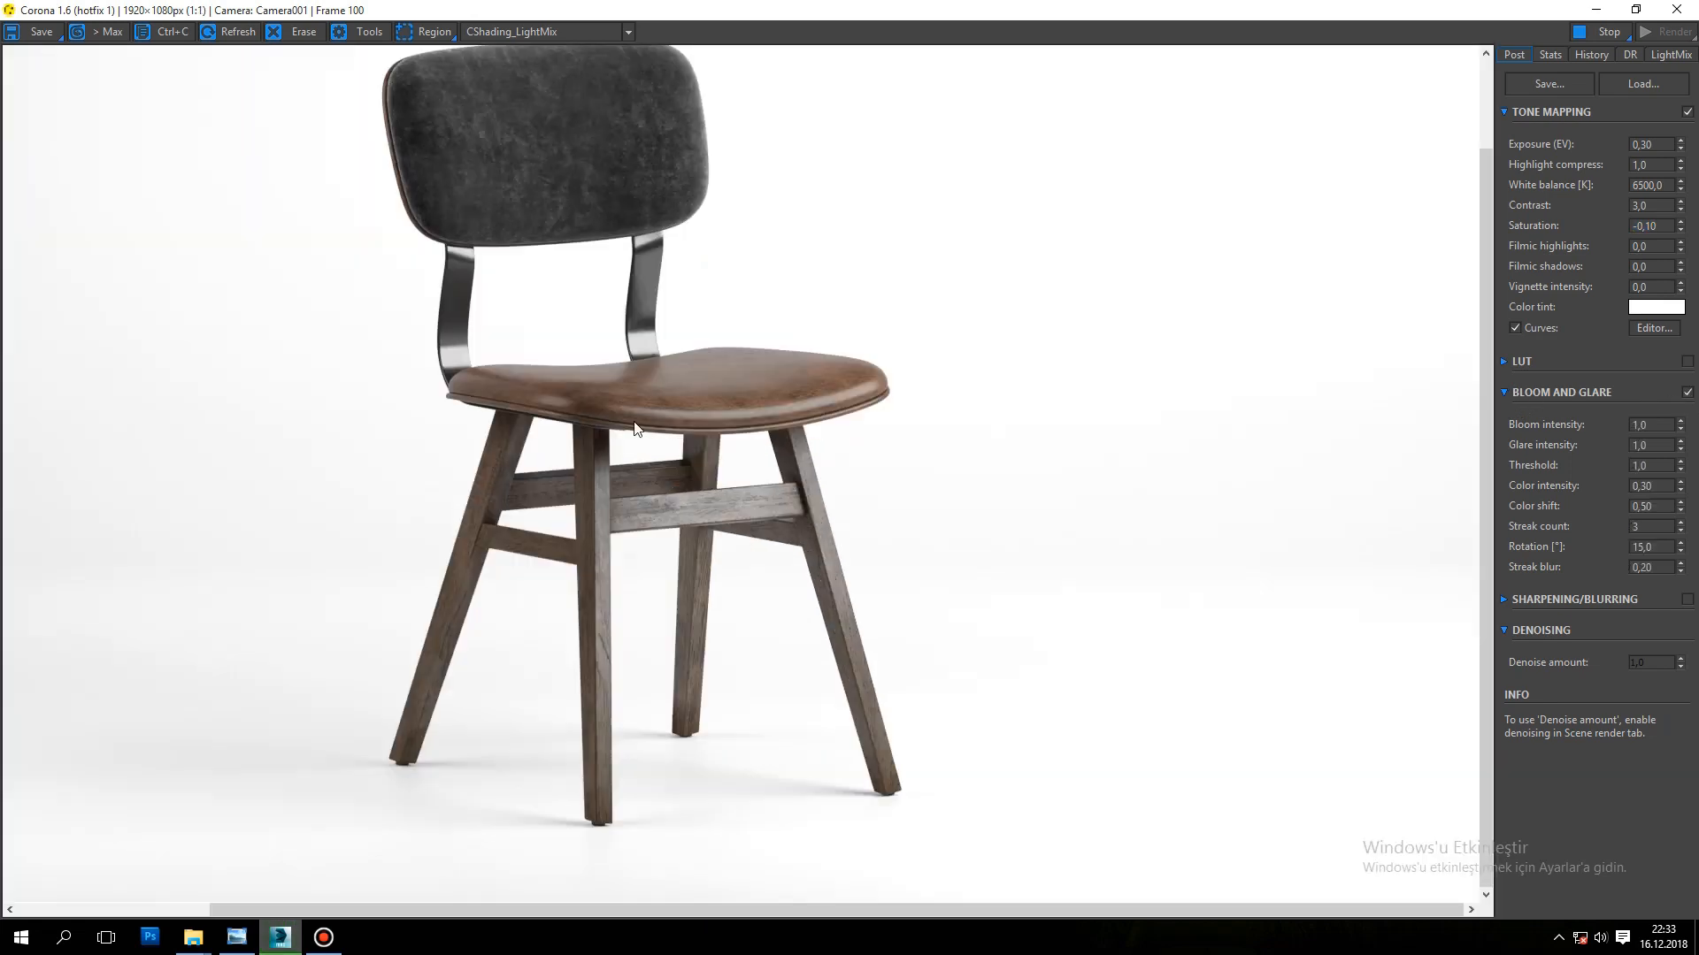
click(1687, 392)
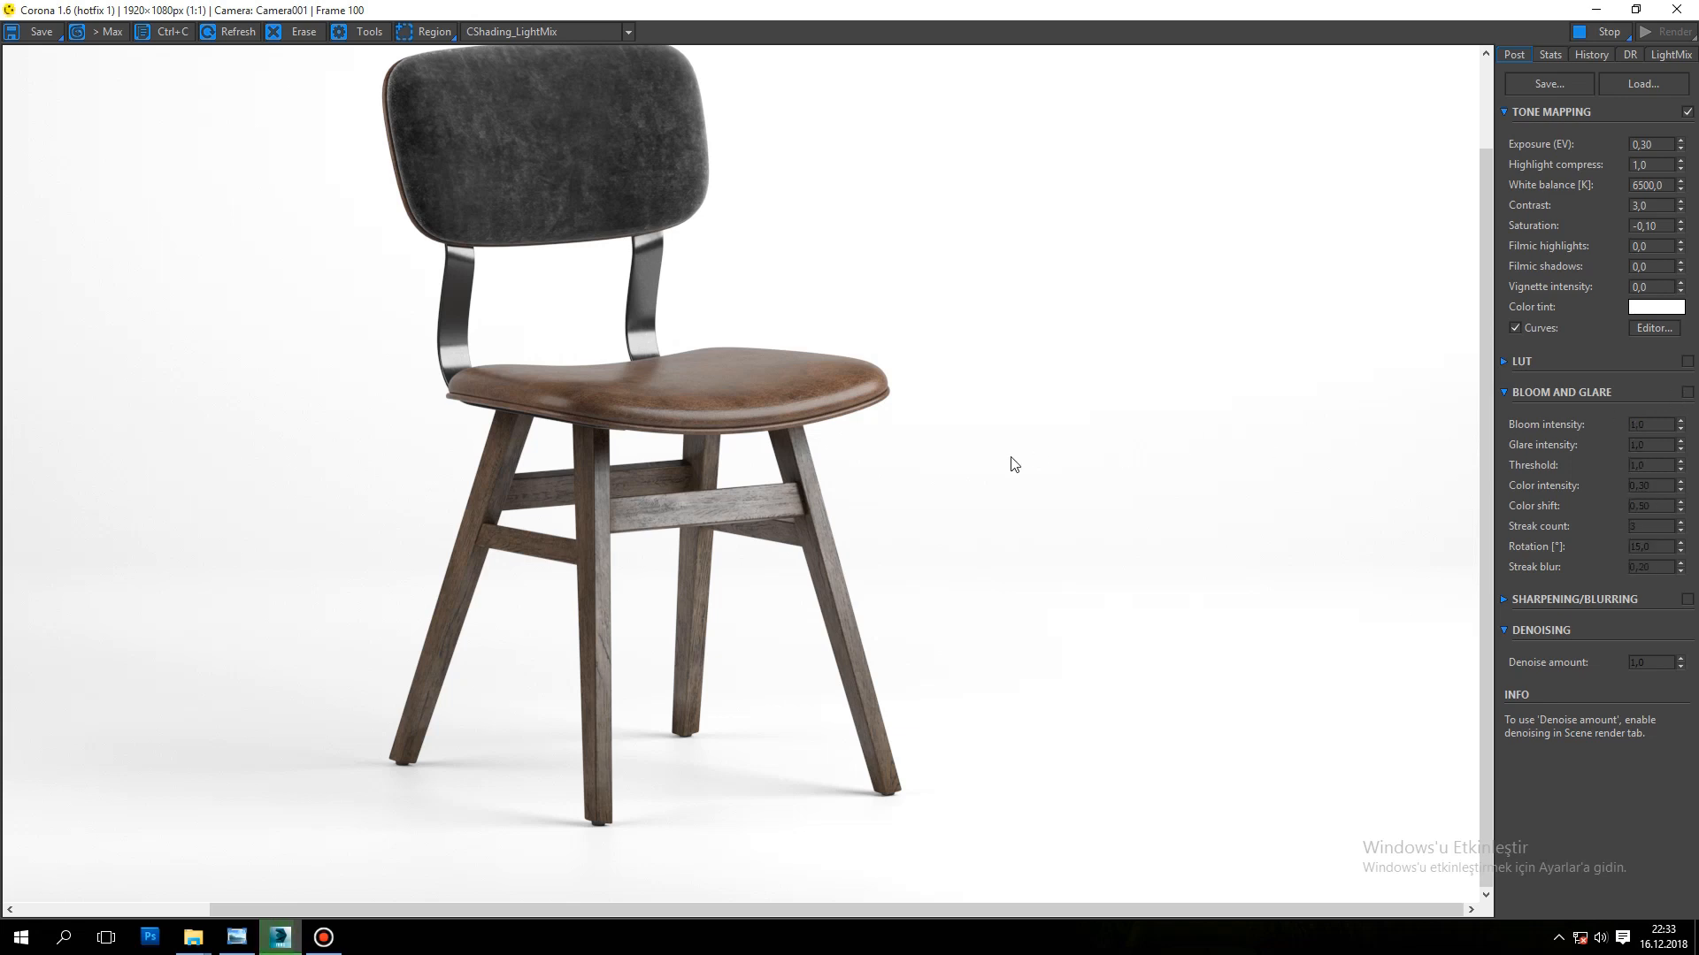
scroll(780, 469, down, 3)
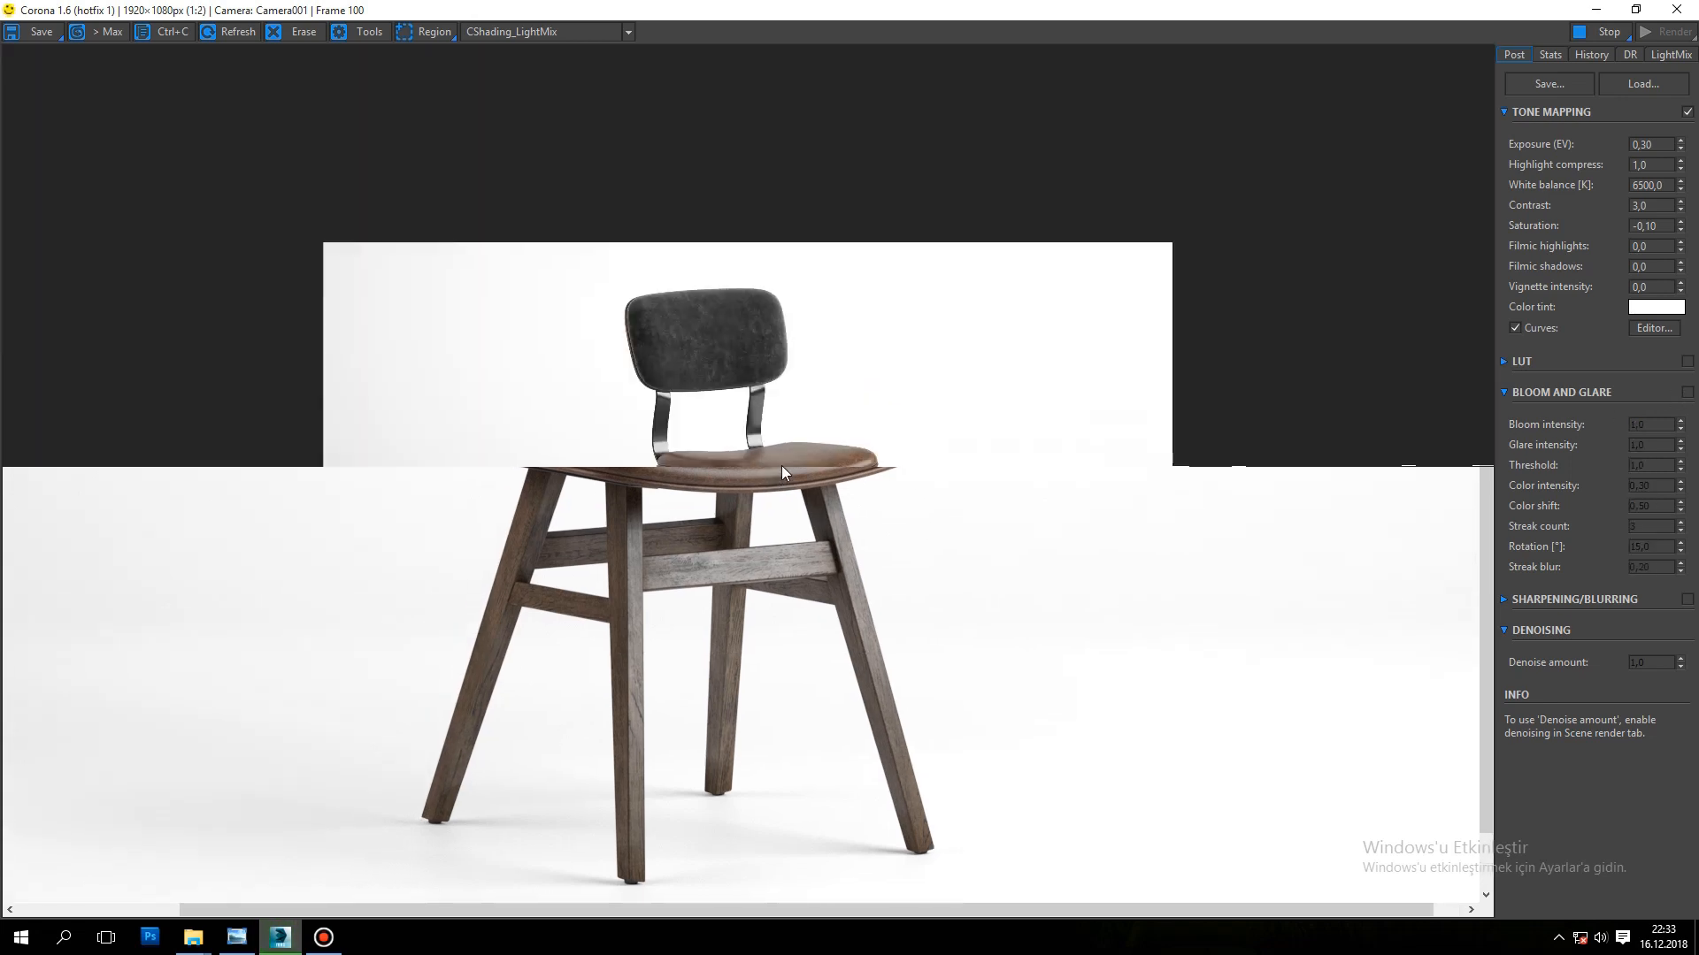